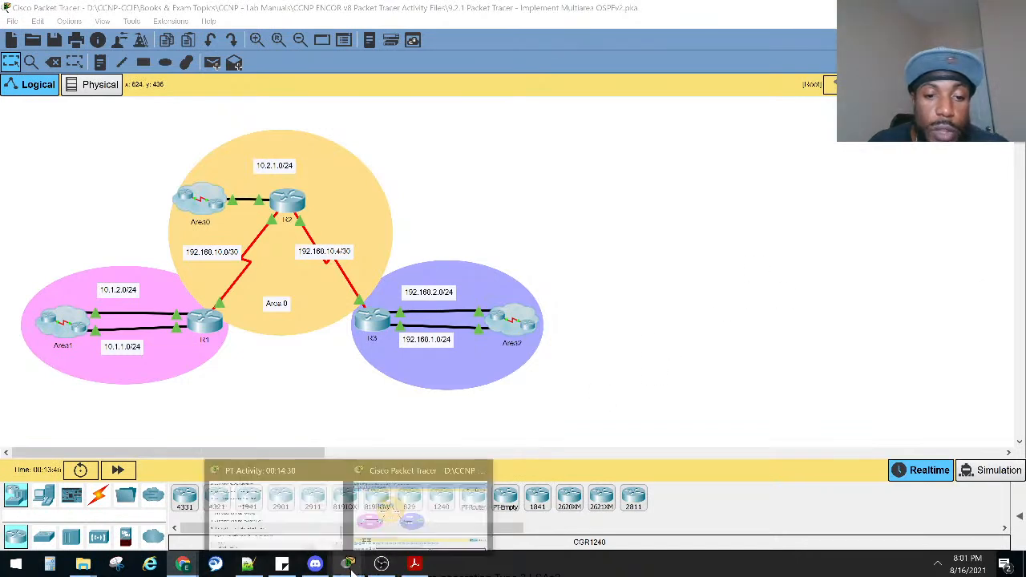
Bring up the activity instructions beside the topology and review the Reflection Questions and the Addressing Table.
mouse_move(348, 563)
click(313, 533)
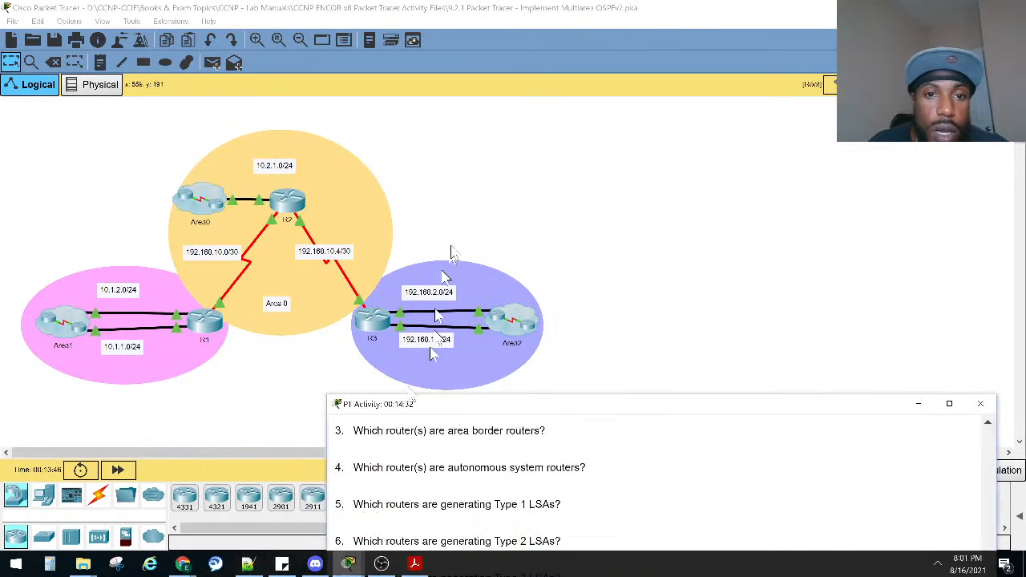
drag(323, 394, 568, 406)
drag(747, 419, 729, 269)
scroll(818, 475, up, 3)
scroll(755, 393, up, 4)
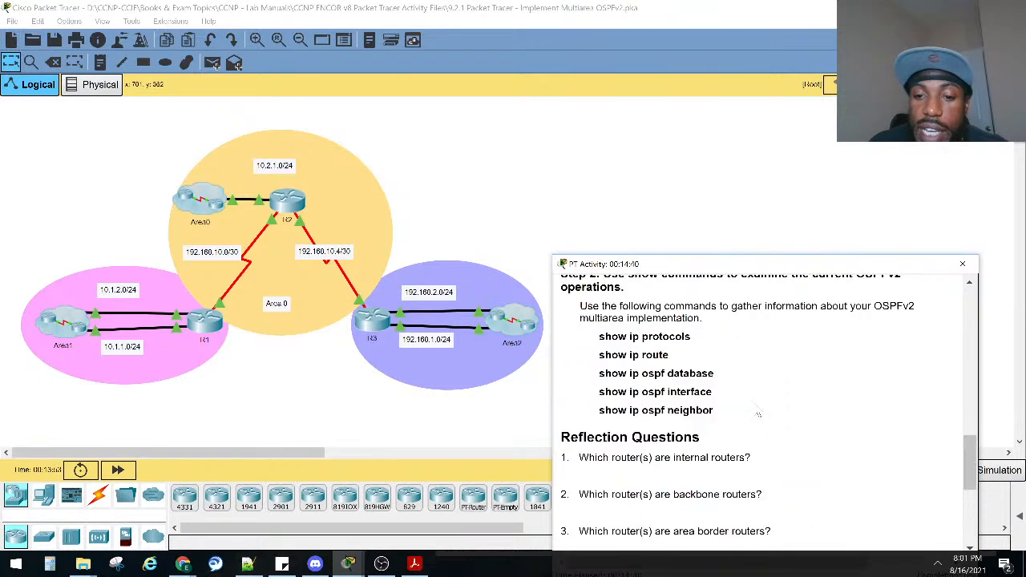
scroll(757, 414, down, 4)
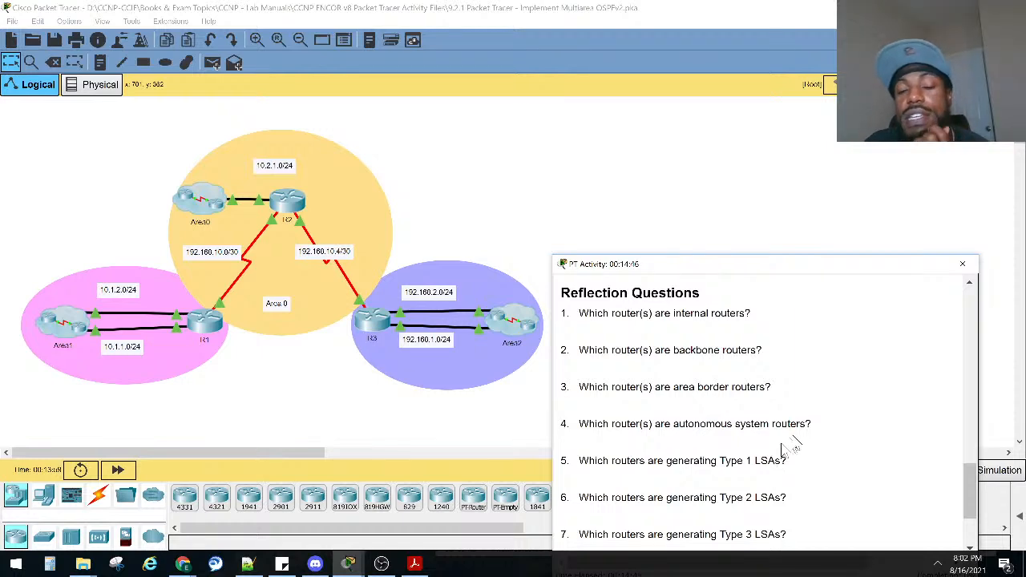
scroll(789, 455, up, 20)
scroll(795, 455, up, 3)
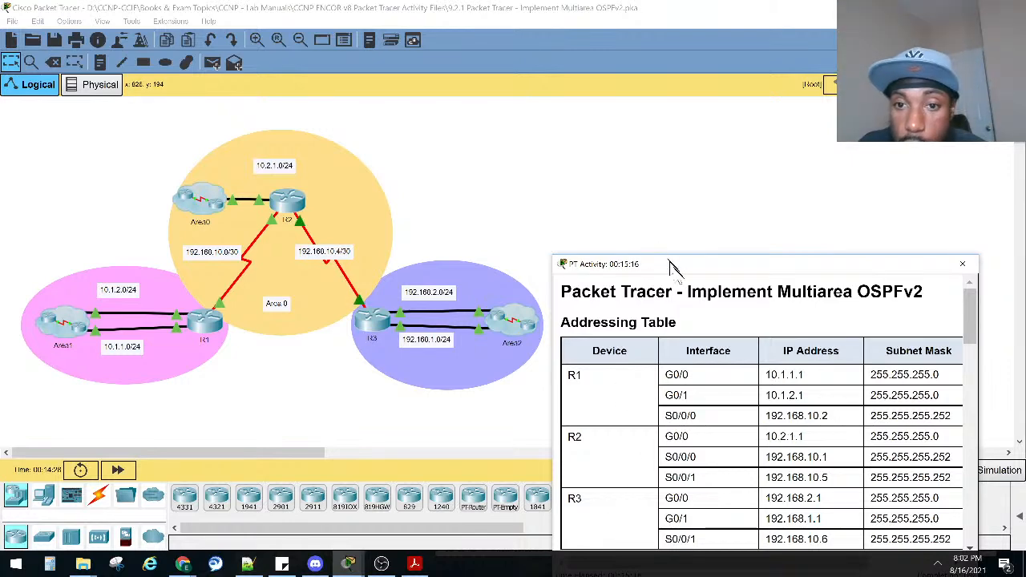
drag(551, 274, 526, 272)
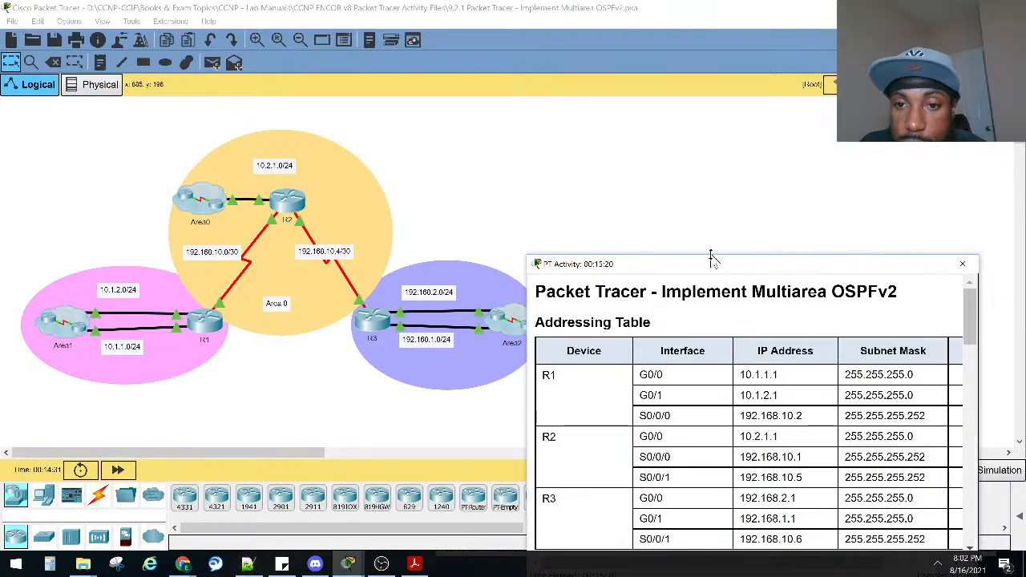
drag(712, 258, 731, 225)
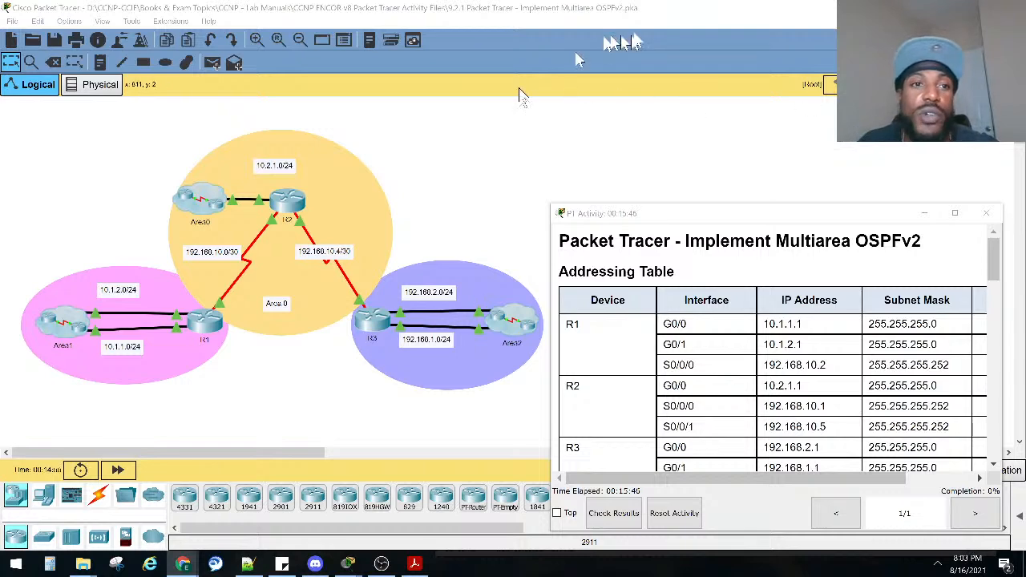
Check the installed Packet Tracer version in the program's About information, then close it.
click(208, 21)
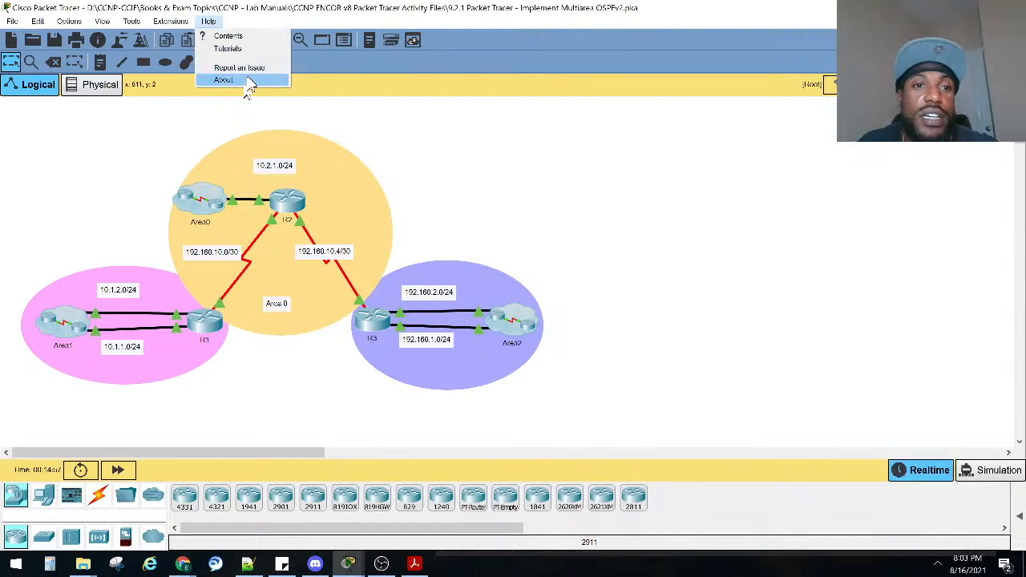
click(240, 80)
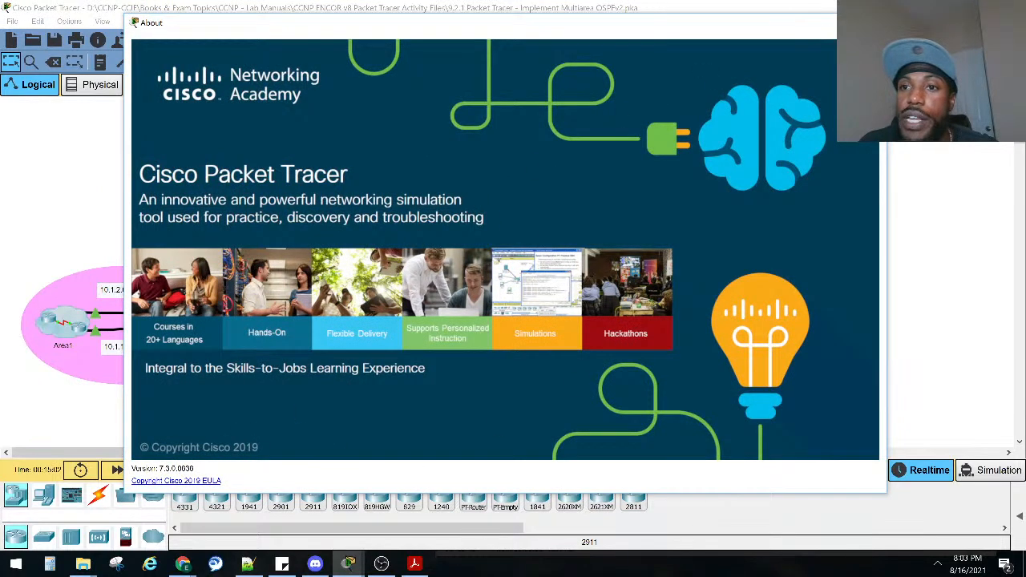
click(870, 22)
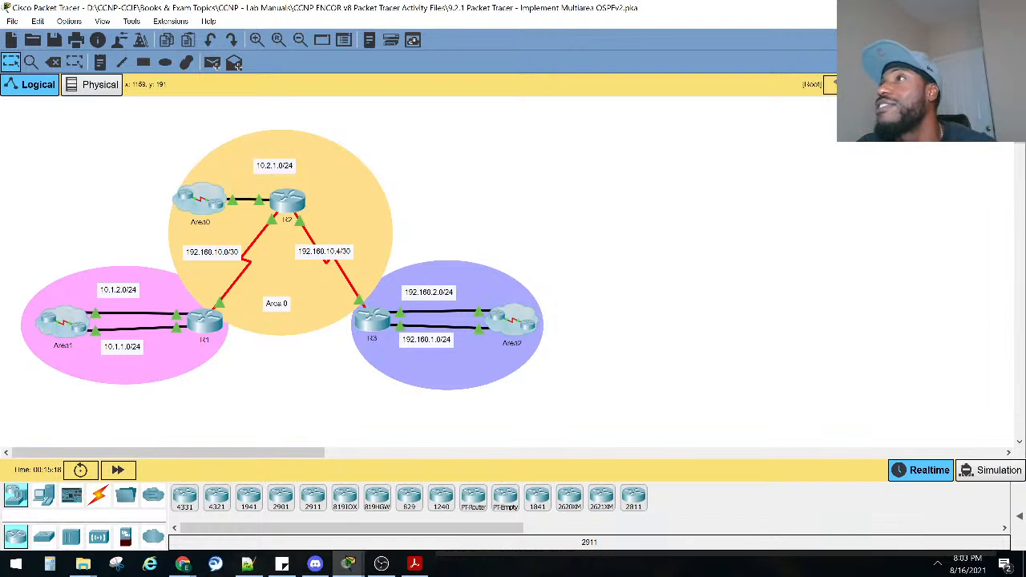
key(alt+Tab)
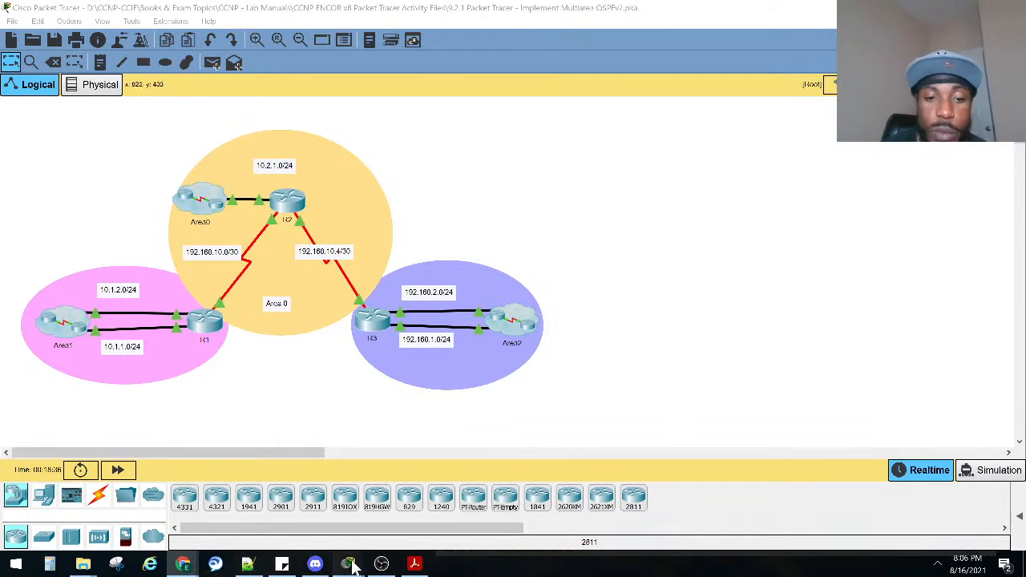
mouse_move(352, 566)
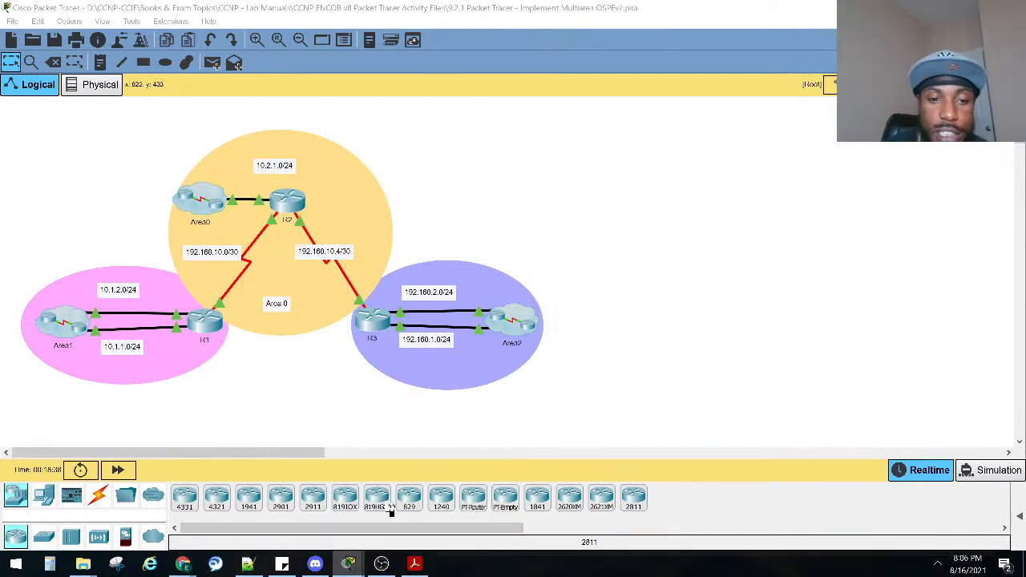
mouse_move(341, 275)
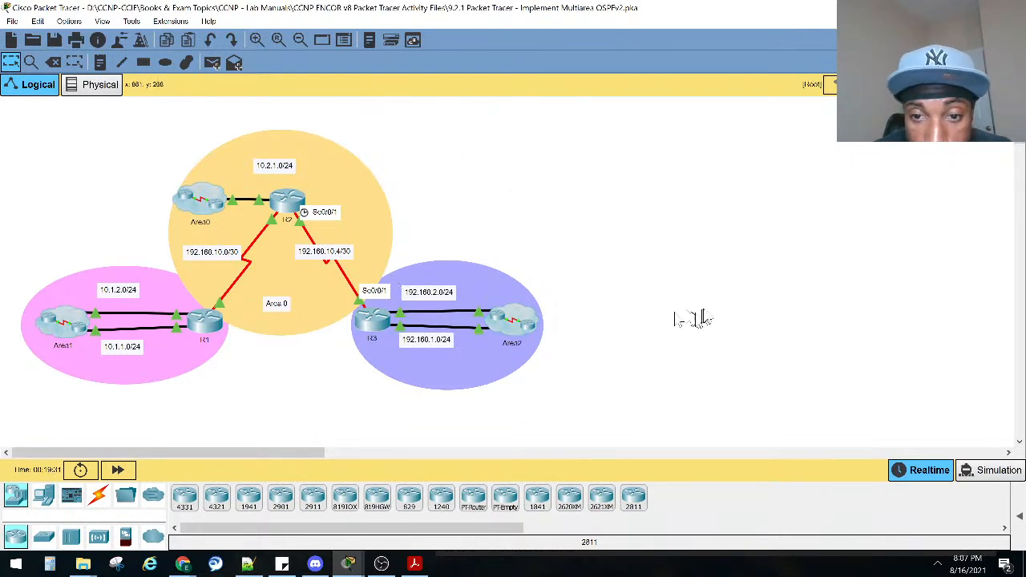
drag(719, 302, 535, 385)
drag(746, 270, 540, 389)
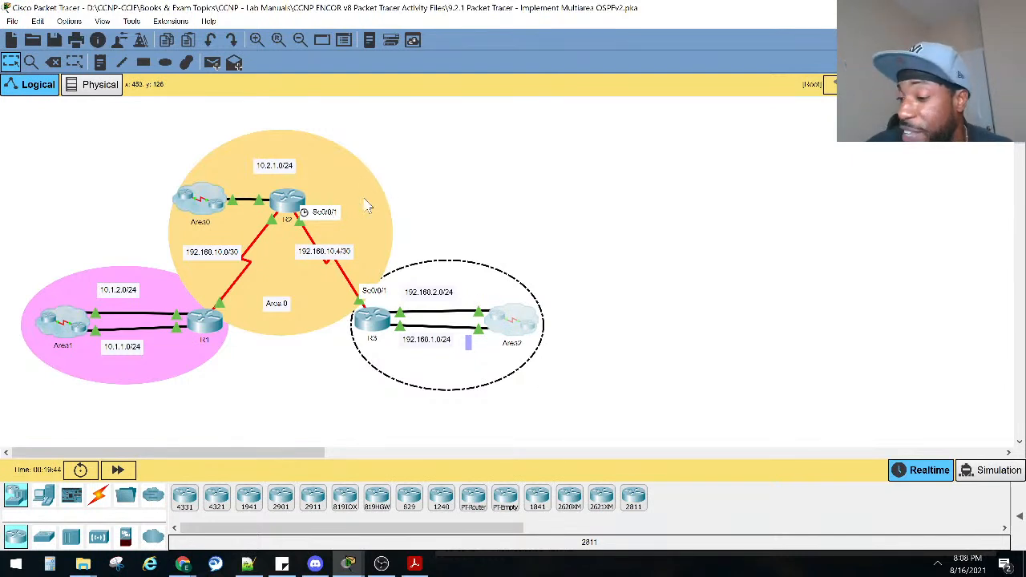
drag(712, 264, 539, 387)
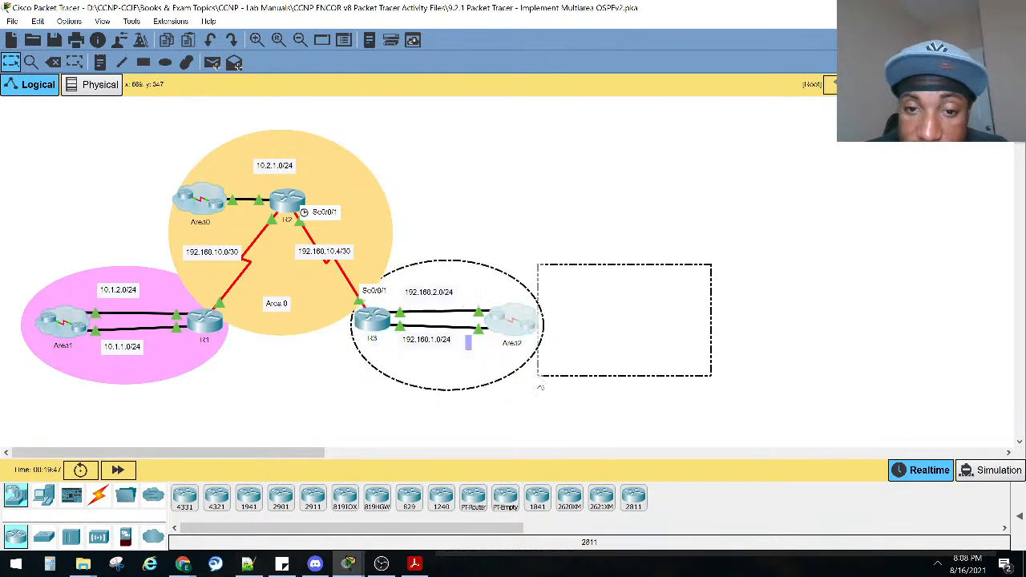
drag(529, 336, 527, 341)
drag(471, 116, 377, 196)
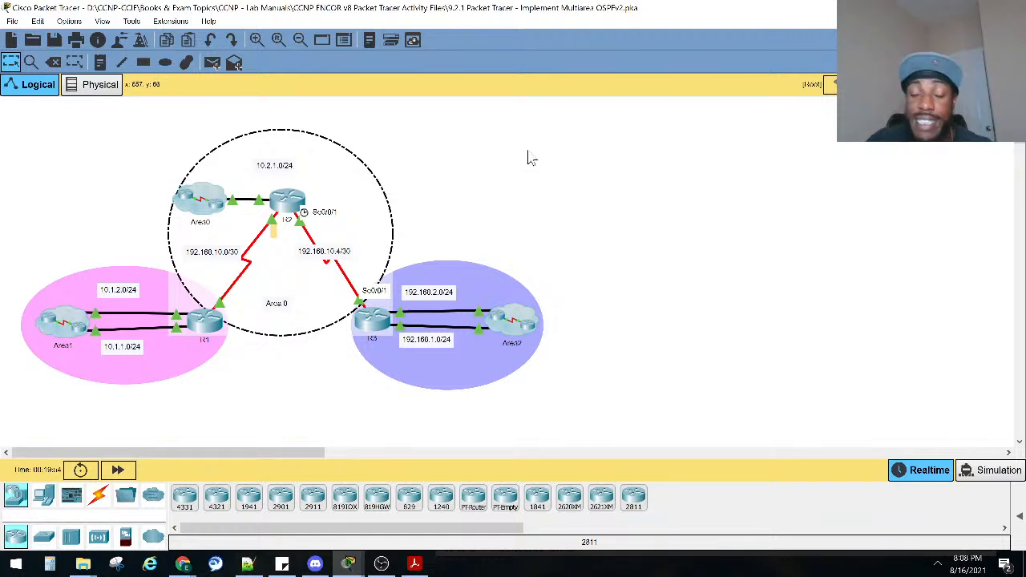
drag(497, 114, 379, 196)
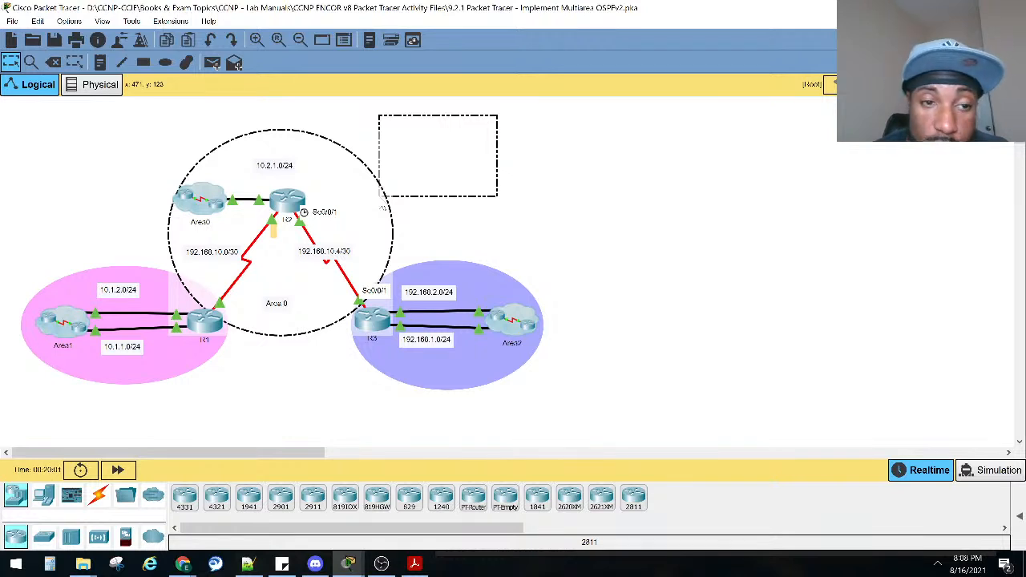
drag(380, 198, 380, 198)
drag(82, 122, 181, 209)
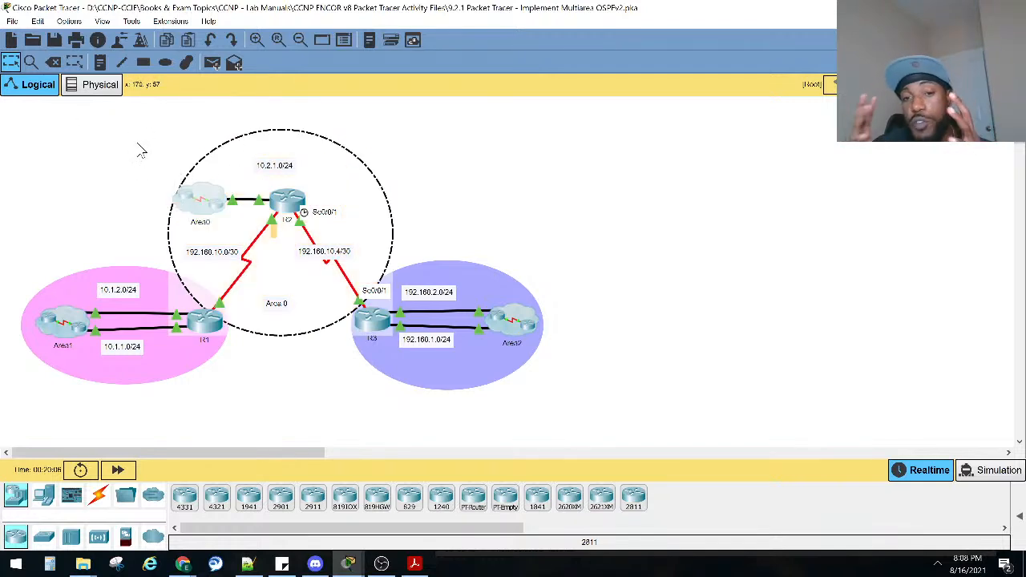
mouse_move(92, 98)
mouse_down()
mouse_move(104, 120)
mouse_move(221, 171)
mouse_up()
drag(430, 120, 375, 186)
drag(82, 135, 177, 190)
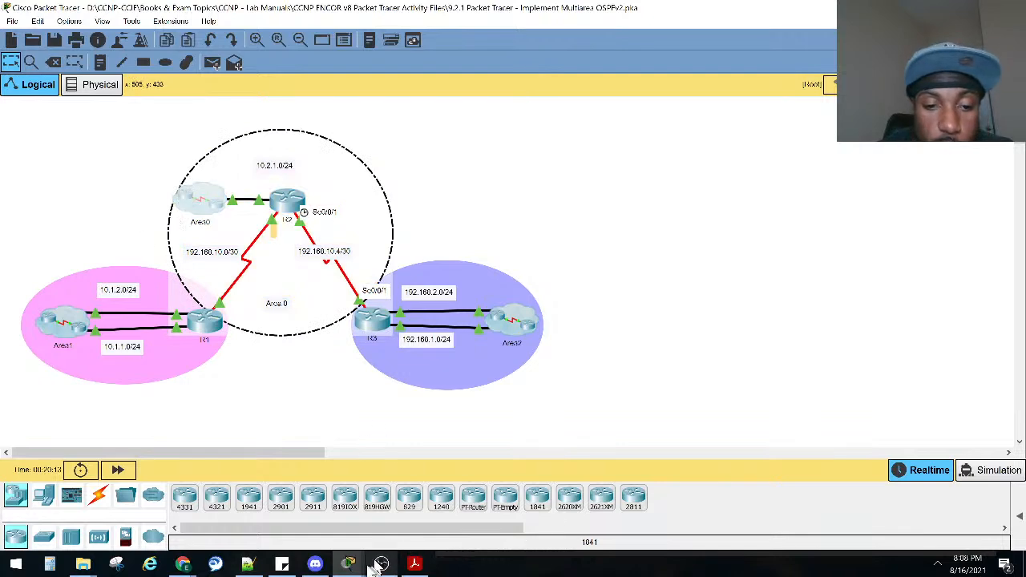
Show the activity instructions again and review the interface addresses of R1, R2 and R3 in the Addressing Table.
mouse_move(359, 566)
click(296, 513)
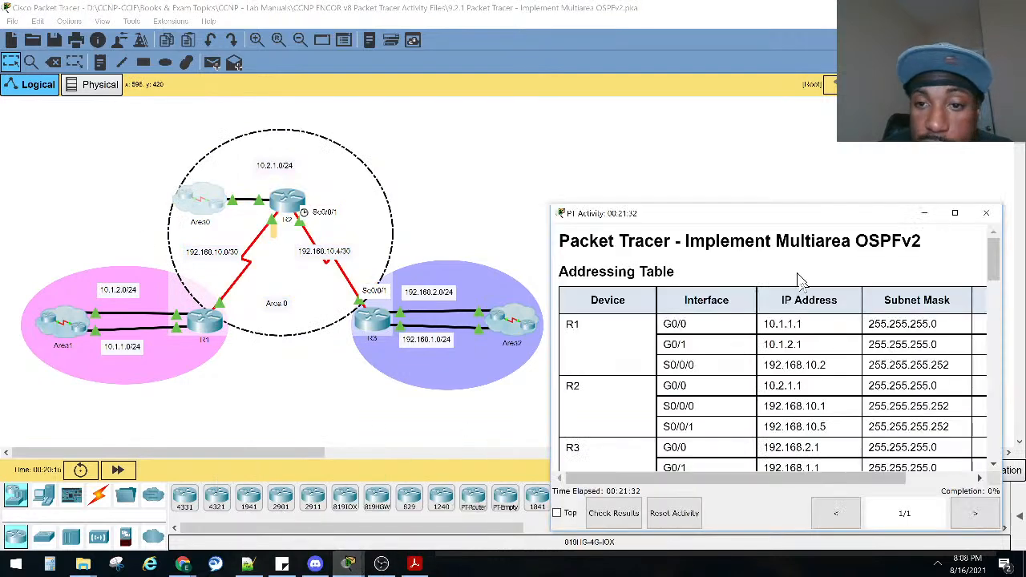
scroll(802, 301, down, 1)
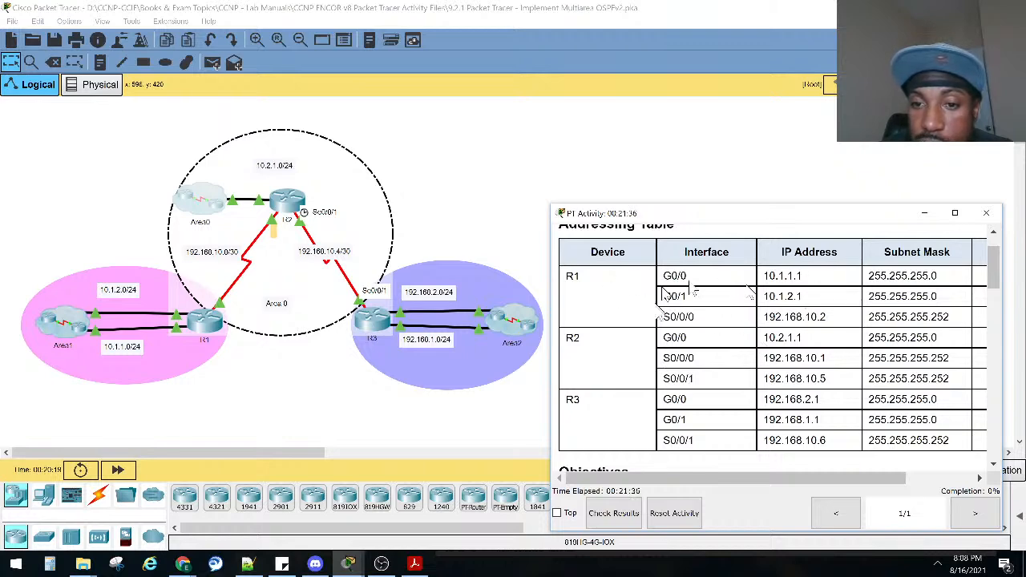
drag(697, 214, 703, 208)
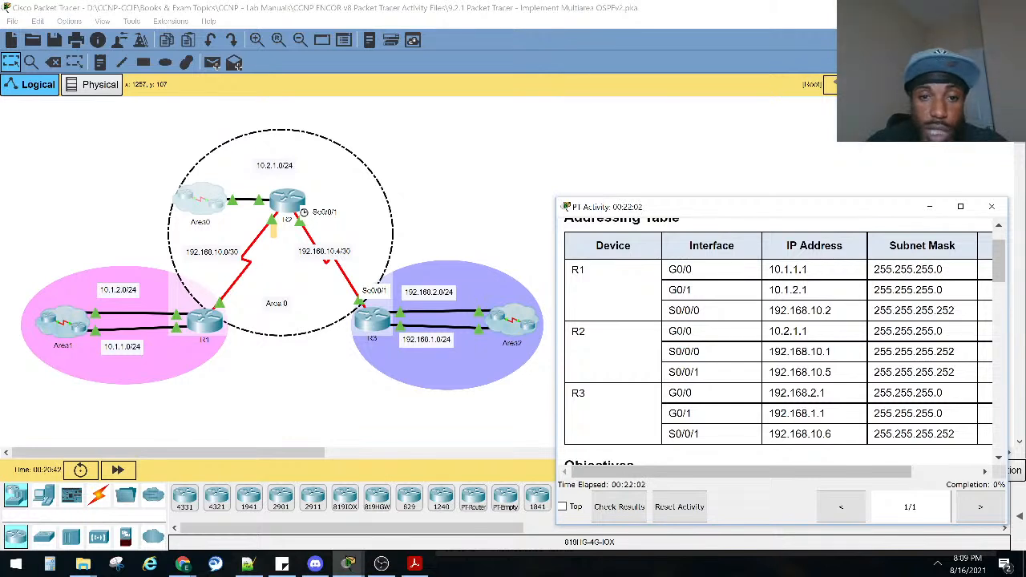
click(510, 209)
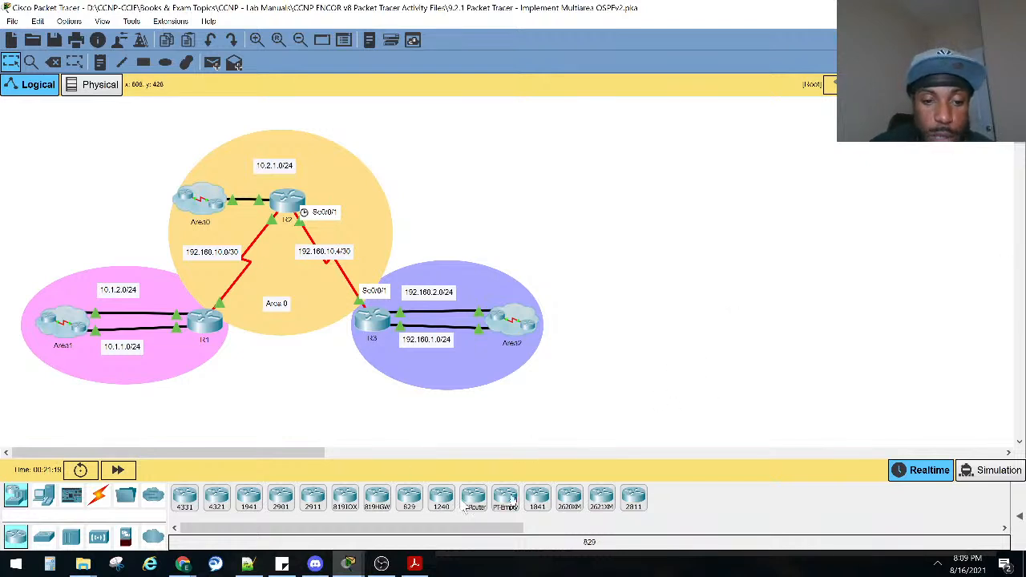
Reopen the activity instructions and keep their window always on top of the topology.
mouse_move(348, 561)
click(325, 525)
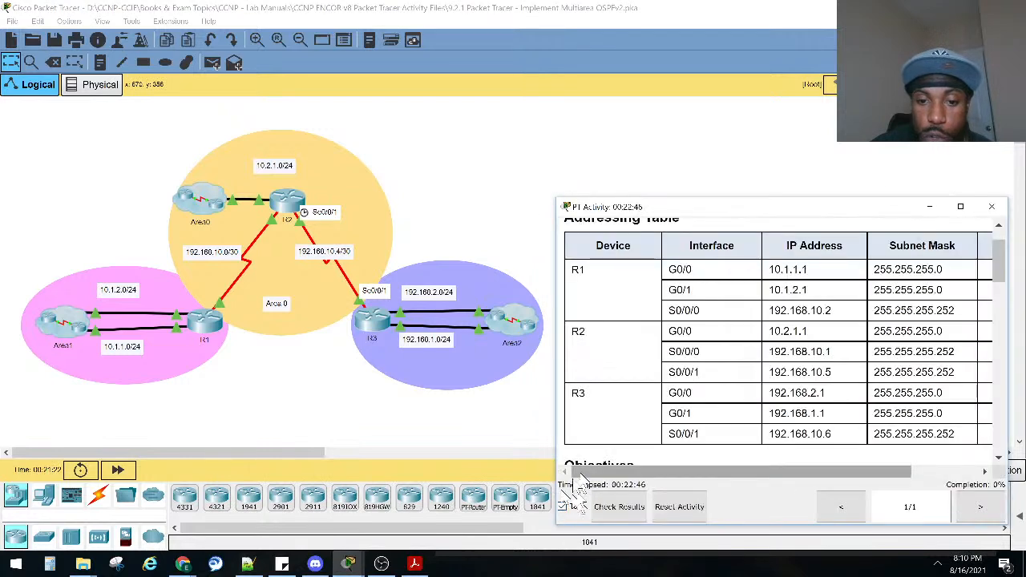
click(563, 507)
mouse_move(629, 473)
mouse_down()
mouse_move(719, 475)
mouse_move(648, 475)
mouse_up()
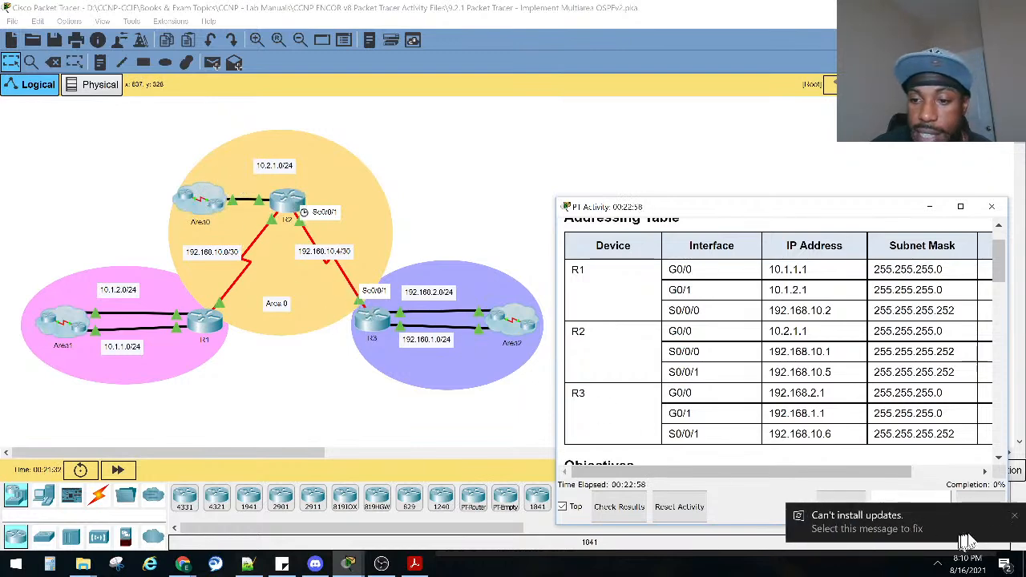
Read the Objectives and Background sections of the activity instructions.
scroll(713, 360, down, 3)
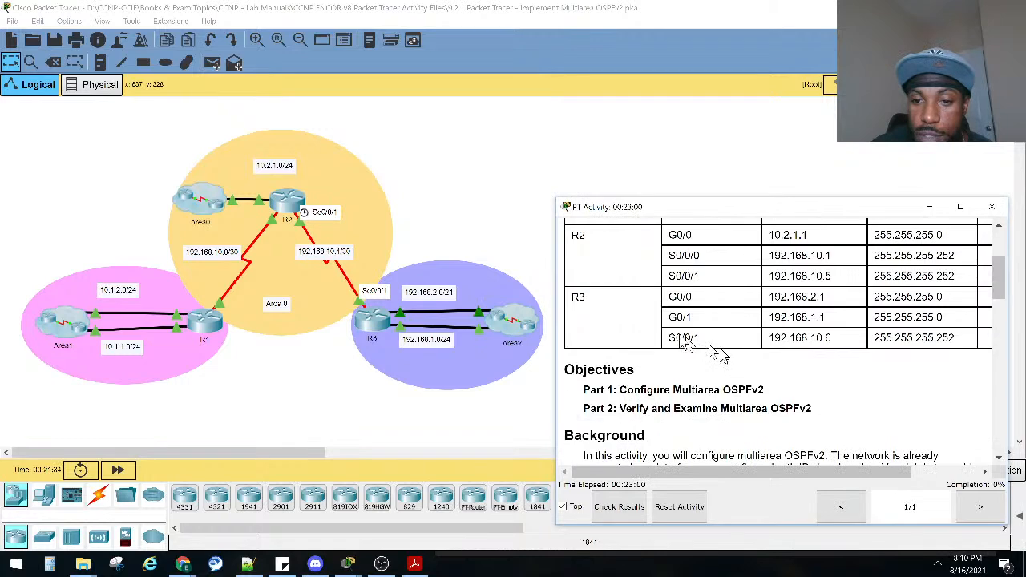
scroll(705, 353, down, 2)
drag(759, 343, 690, 343)
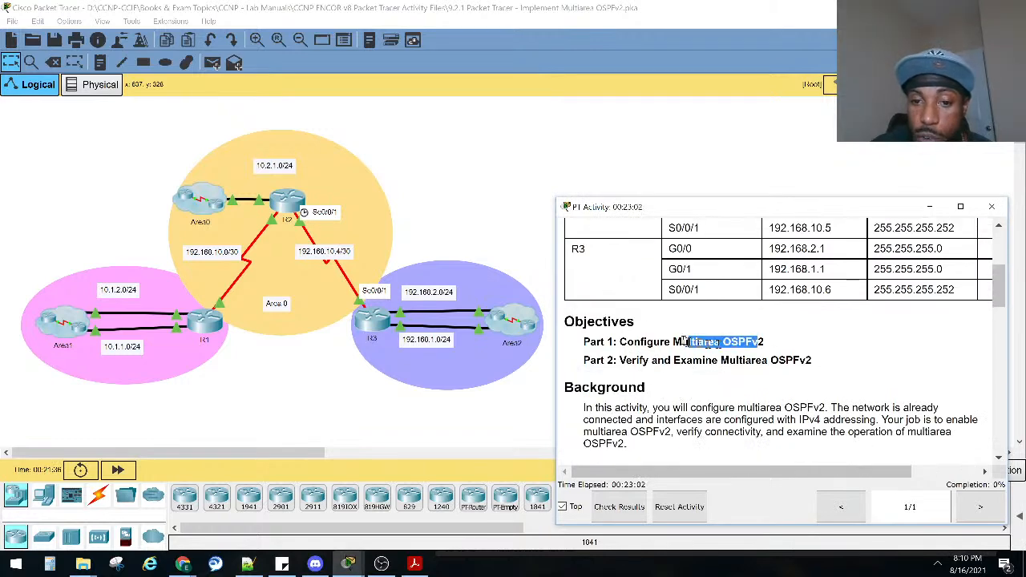
drag(594, 409, 841, 420)
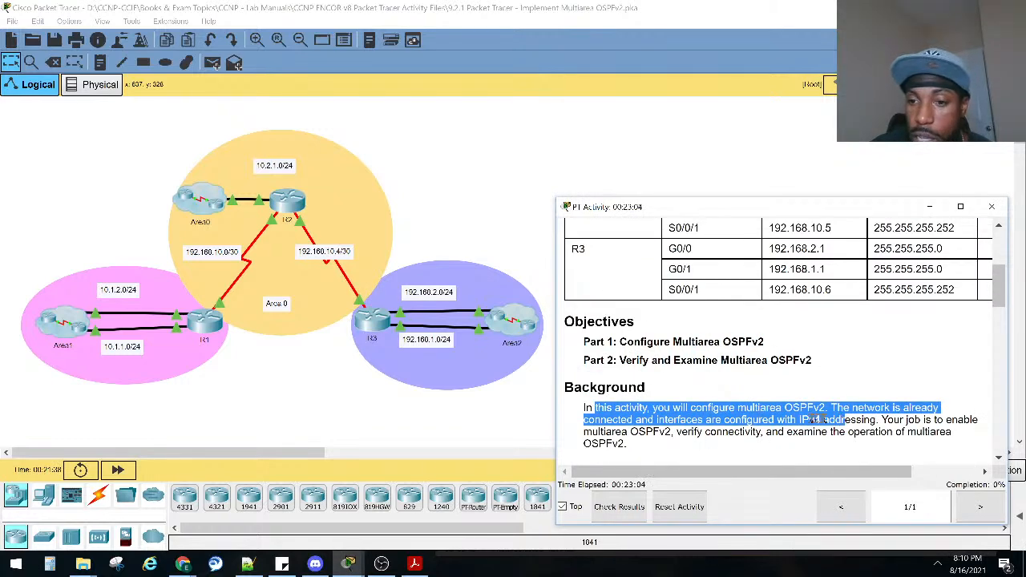
click(851, 420)
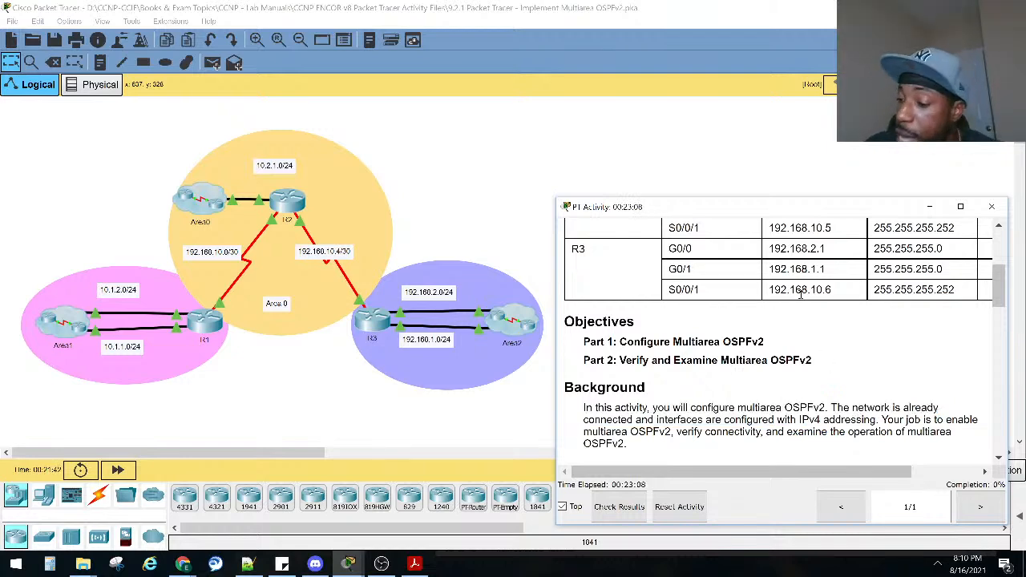
scroll(745, 401, down, 3)
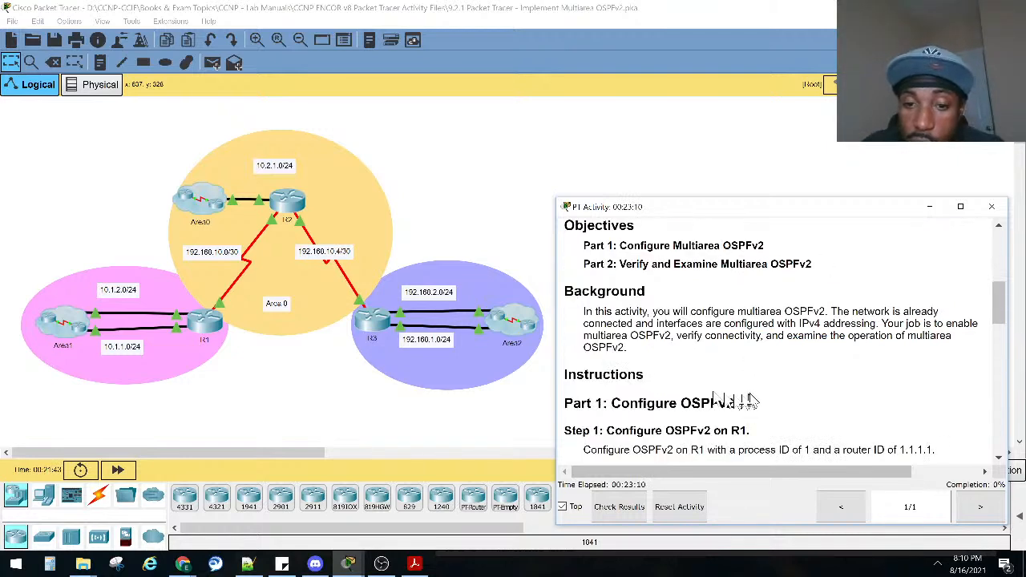
Read the Part 1 steps for configuring OSPFv2 on R1, R2 and R3, including the process ID and router IDs.
drag(597, 402, 704, 403)
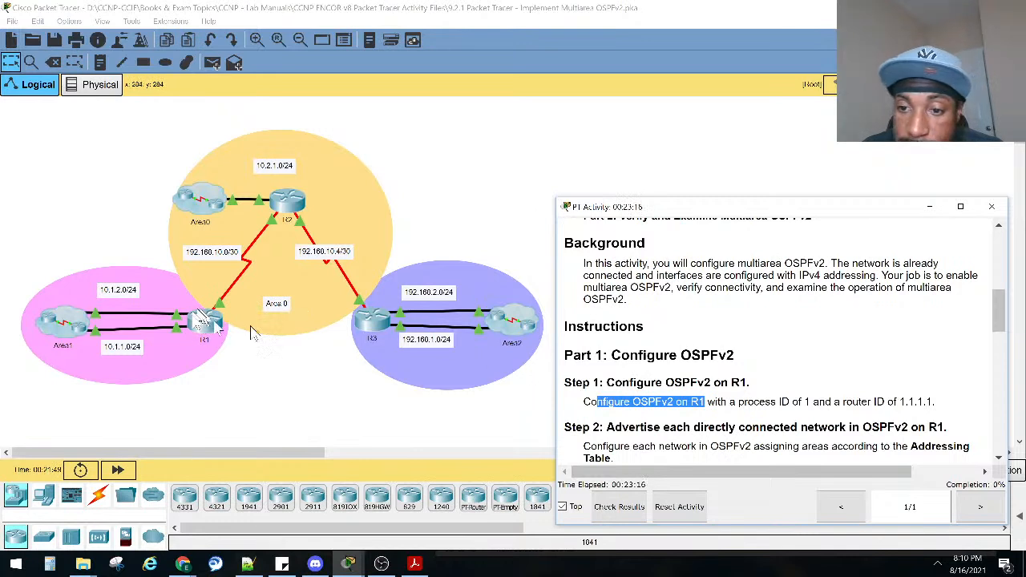
click(876, 415)
drag(935, 402, 896, 402)
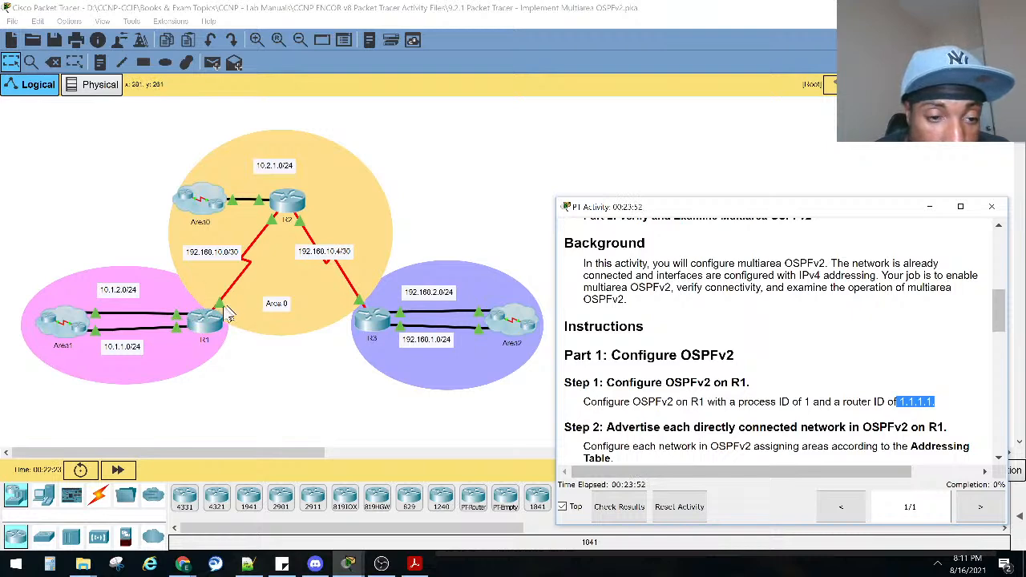
scroll(635, 345, down, 5)
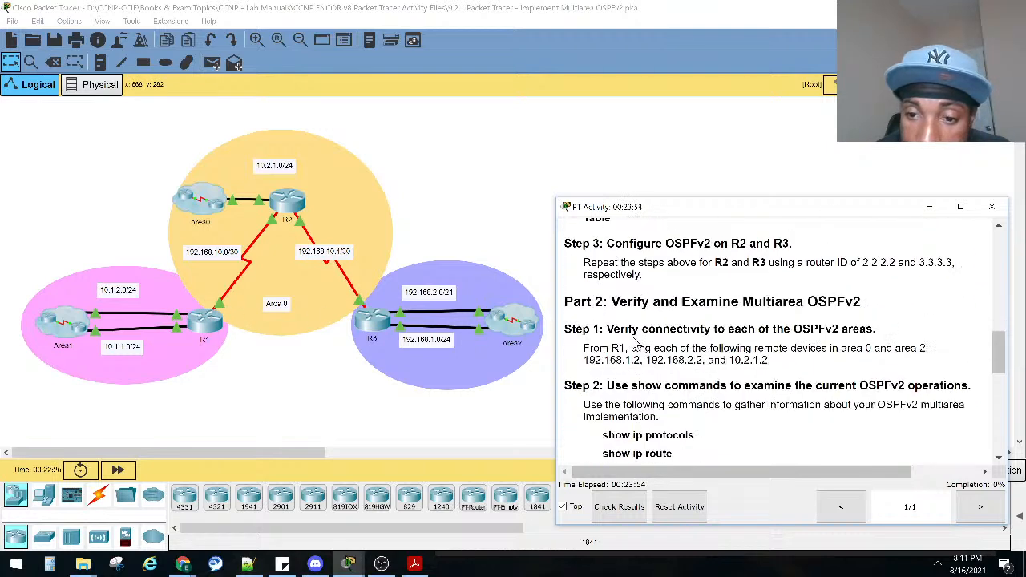
scroll(636, 345, up, 1)
scroll(635, 341, up, 1)
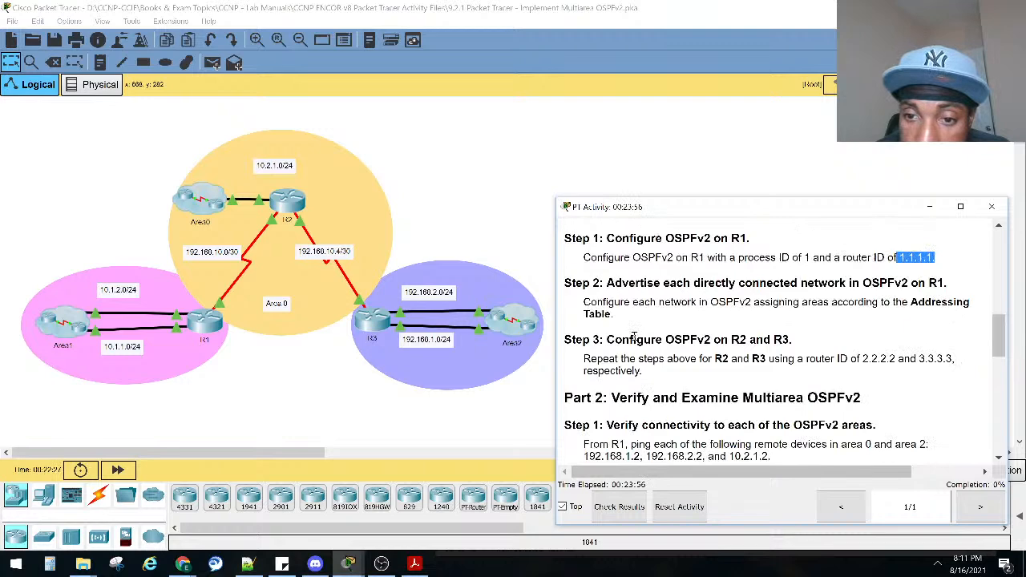
scroll(636, 336, up, 1)
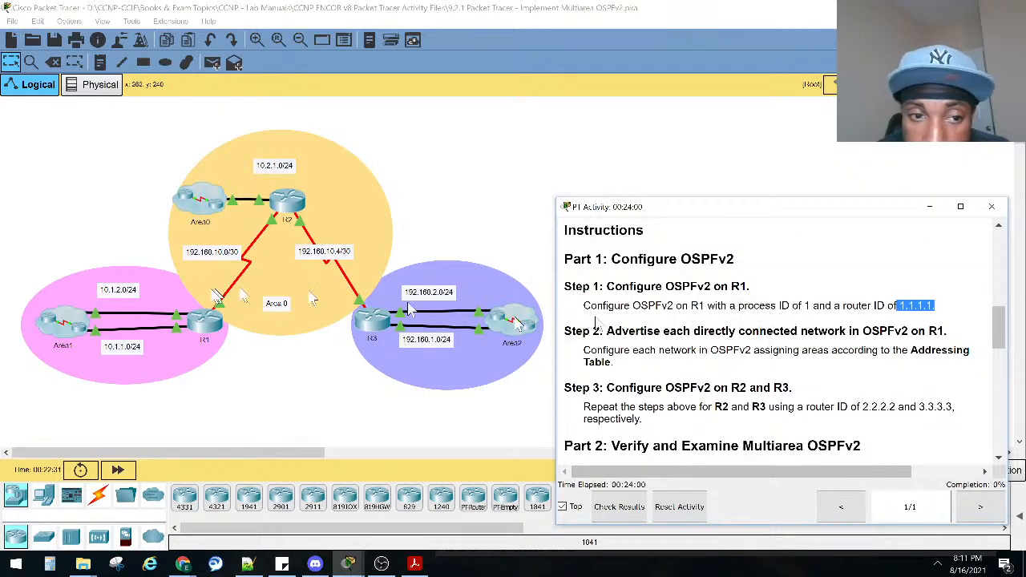
Open the command-line interface of router R1.
click(207, 325)
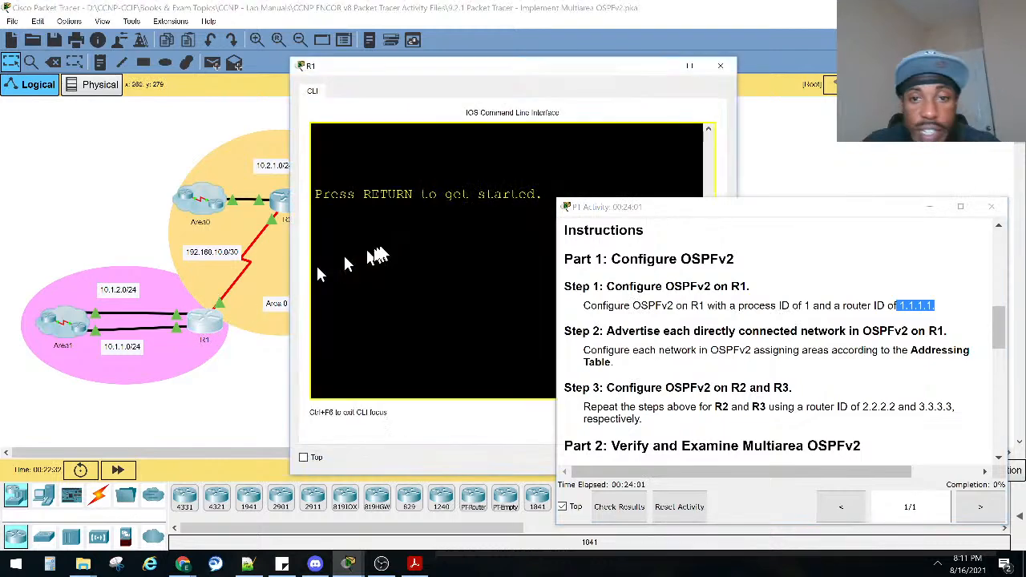
Set the activity instructions aside and enter privileged EXEC and global configuration mode on R1.
drag(369, 70, 419, 159)
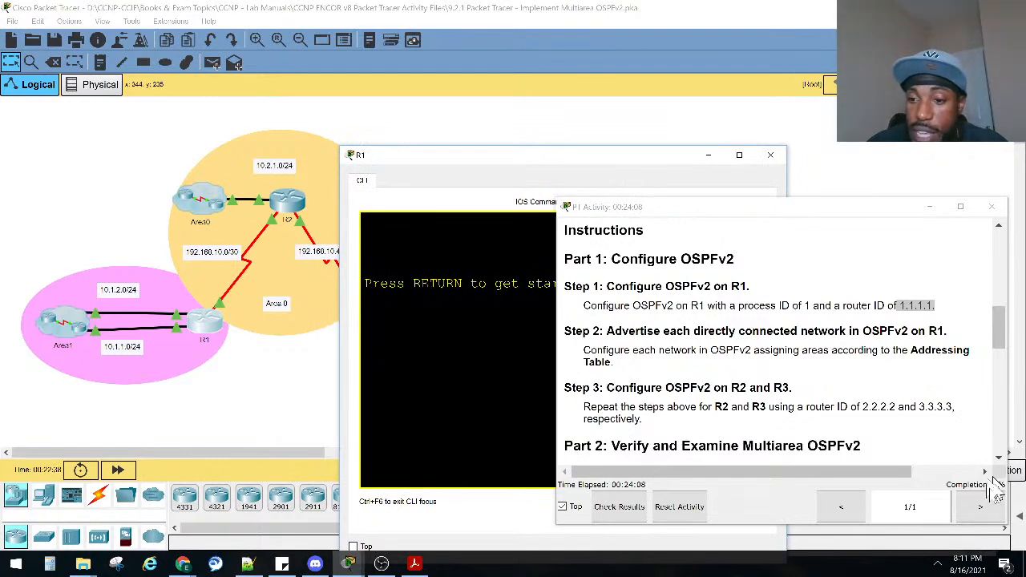
click(929, 207)
click(545, 371)
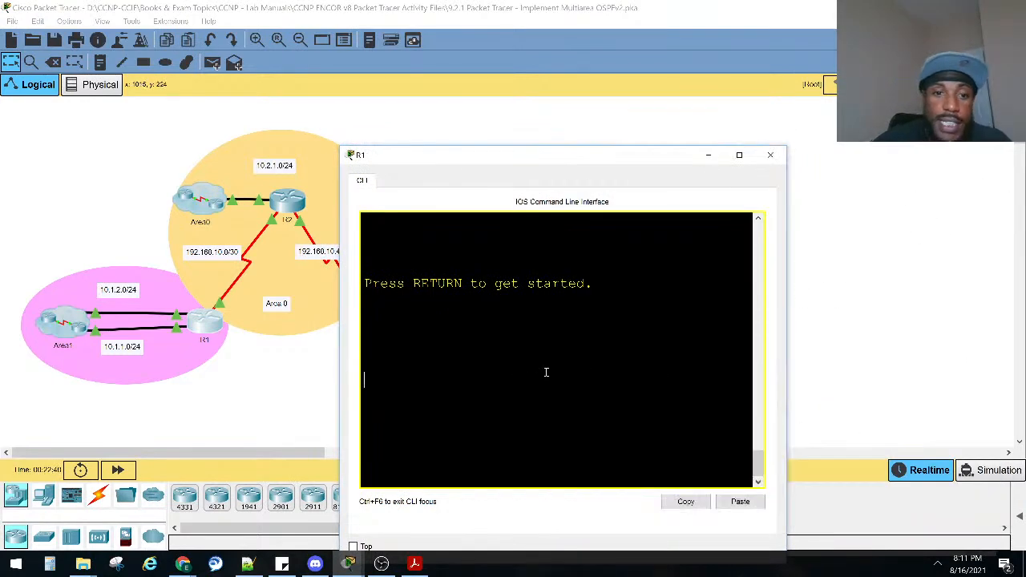
key(Return)
key(Return)
key(Return)
text(ena)
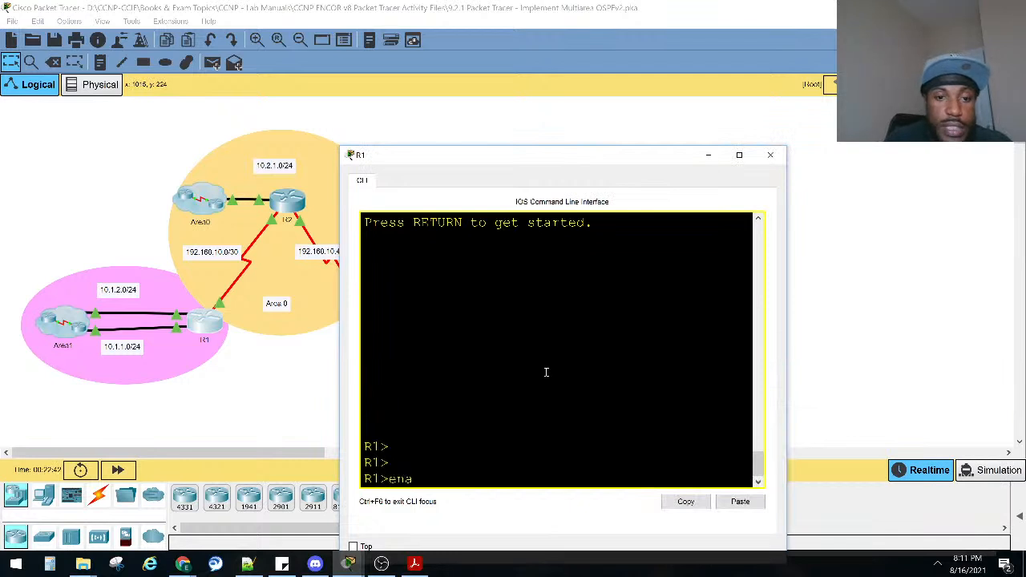
key(Return)
text(conf)
key(Tab)
text(t)
key(Tab)
key(Return)
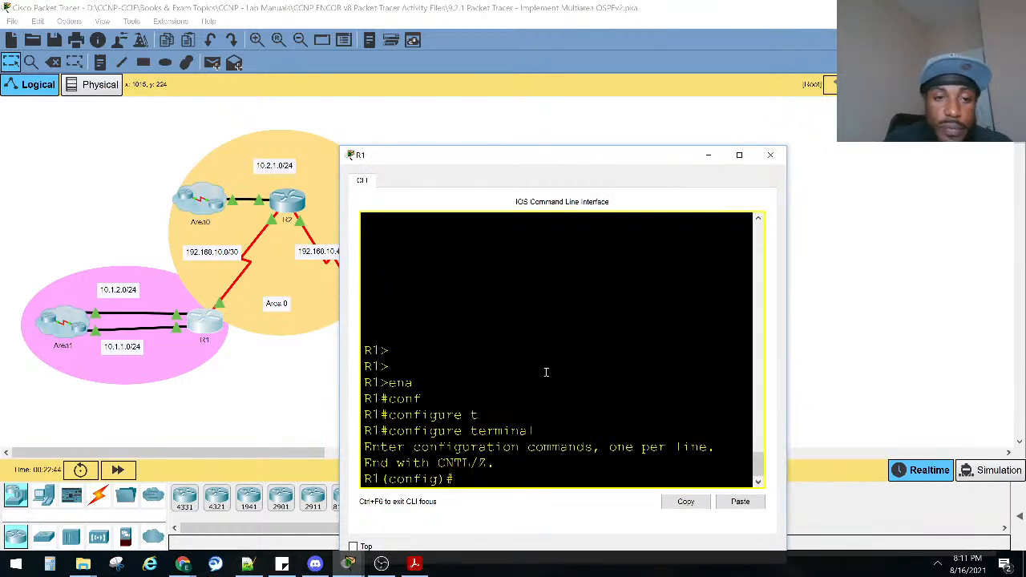
Start OSPF routing on R1 with process ID 1.
text(rou)
key(Tab)
text(os)
key(Tab)
text(1)
key(Return)
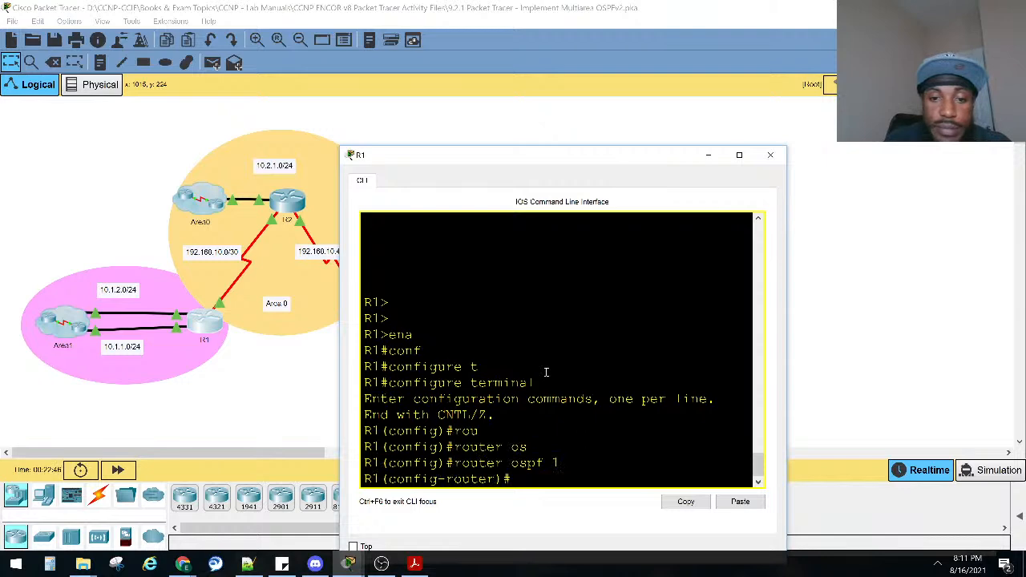
Check the OSPF process ID required for R1 in Step 1 of the activity instructions.
key(alt+Tab)
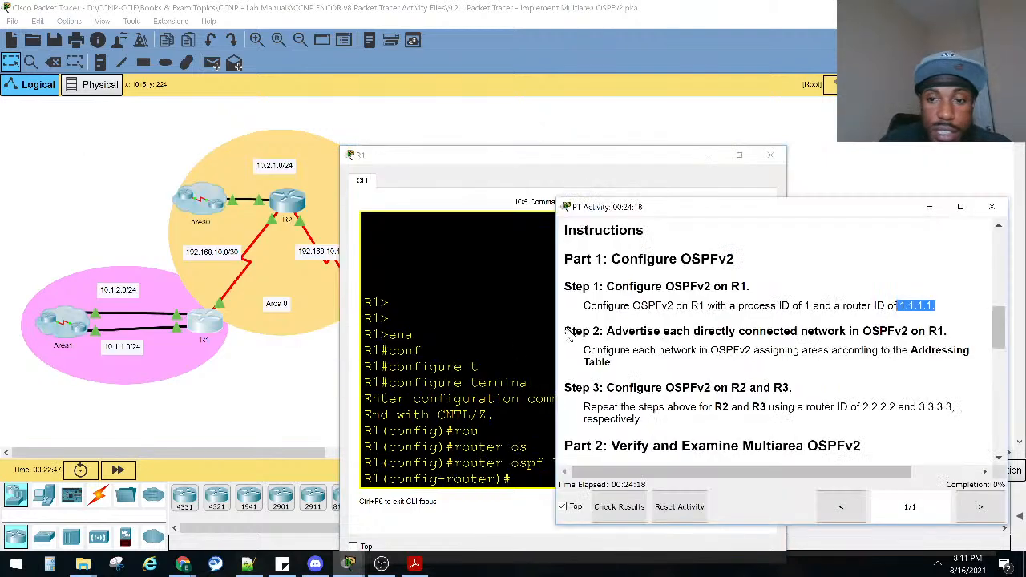
drag(812, 306, 749, 306)
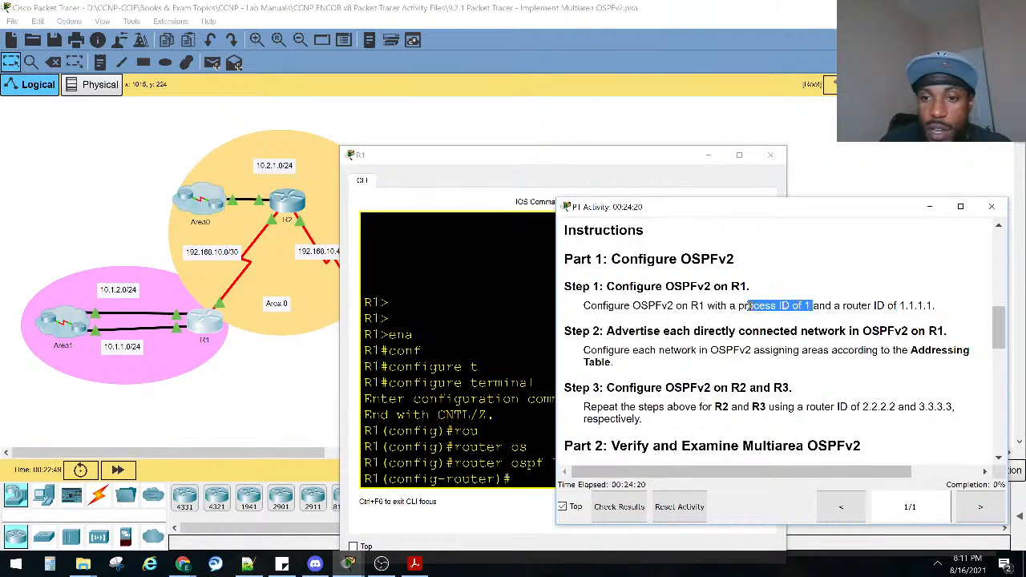
click(450, 366)
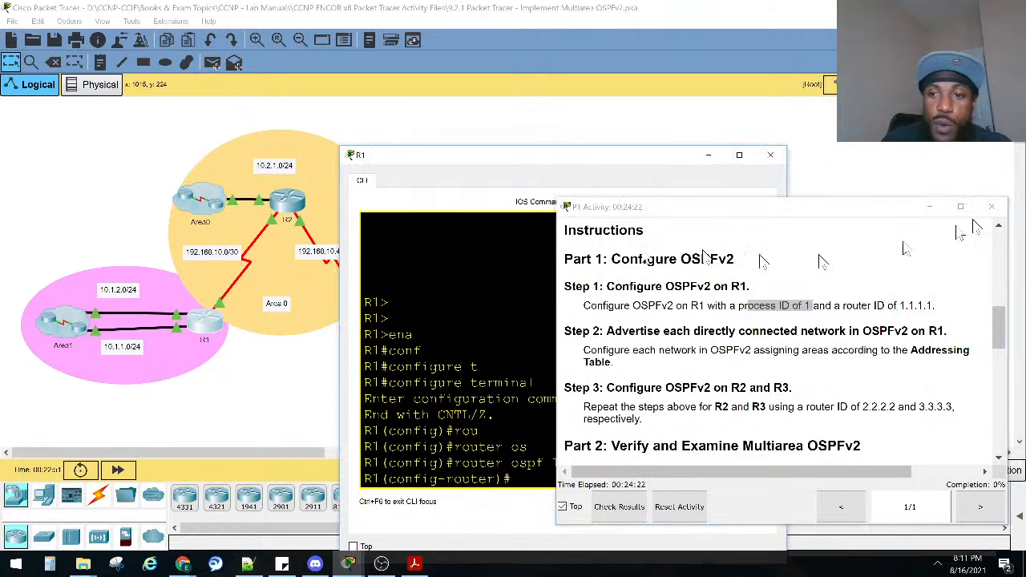
click(928, 207)
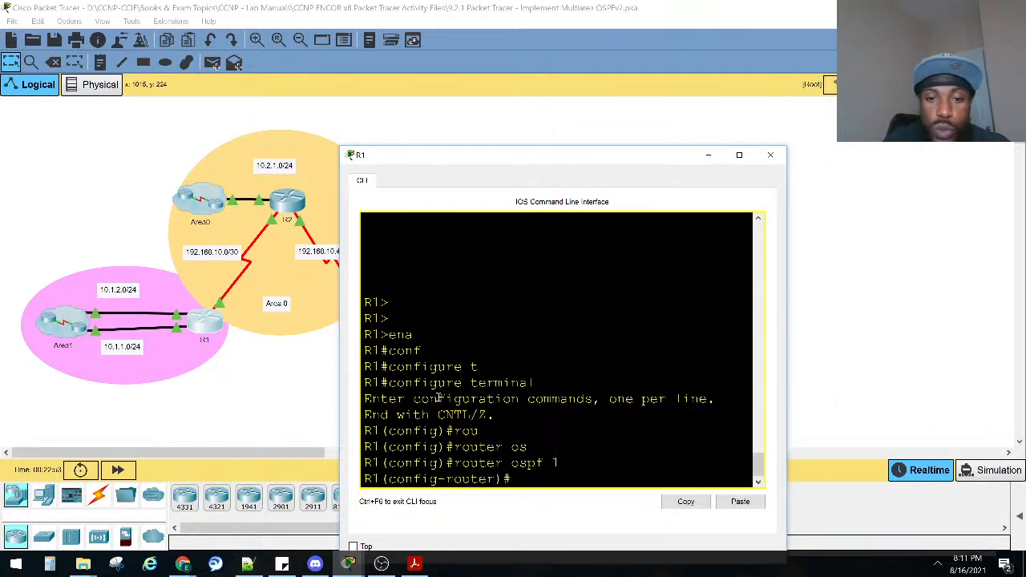
Widen the R1 window and advertise network 192.168.10.0 with wildcard mask 0.0.0.3 in OSPF area 0.
text(net)
key(Tab)
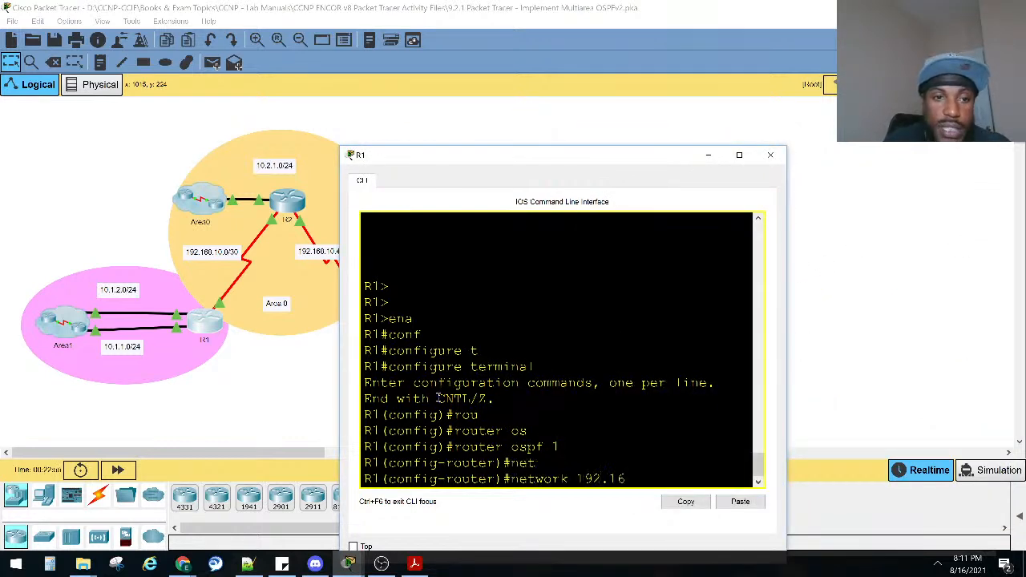
text(192.168.10.0)
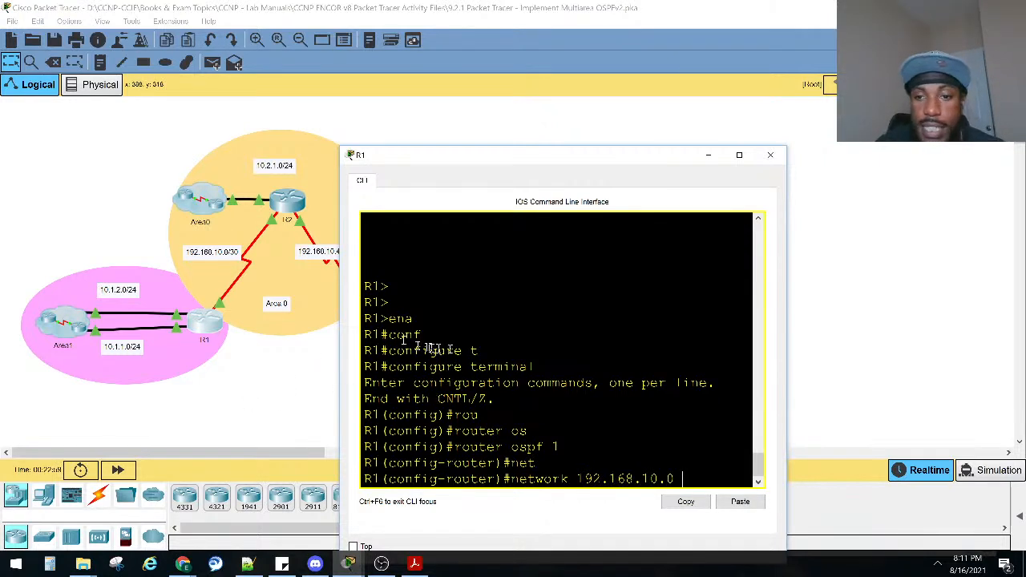
drag(788, 349, 956, 348)
click(759, 372)
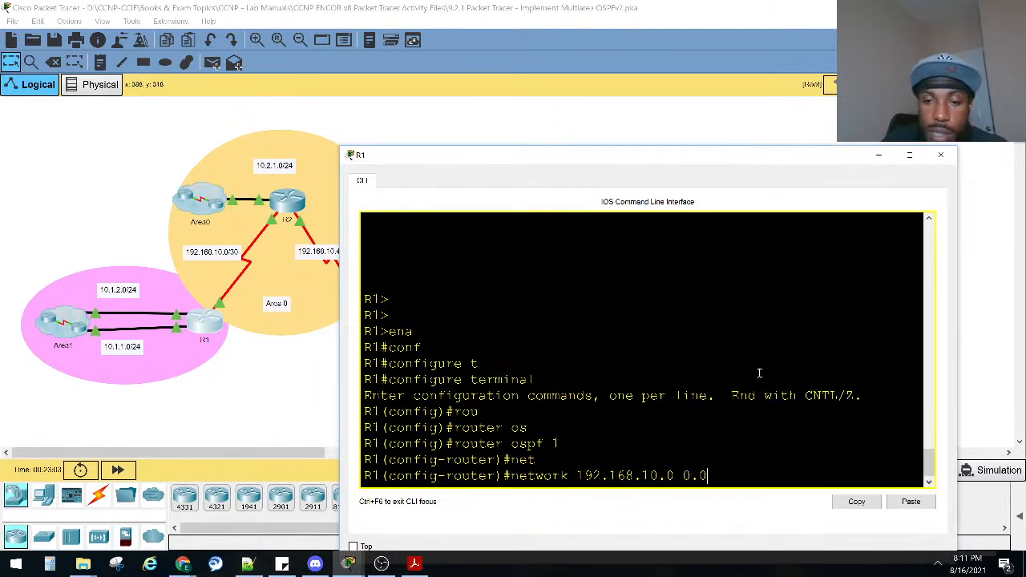
text(area 0)
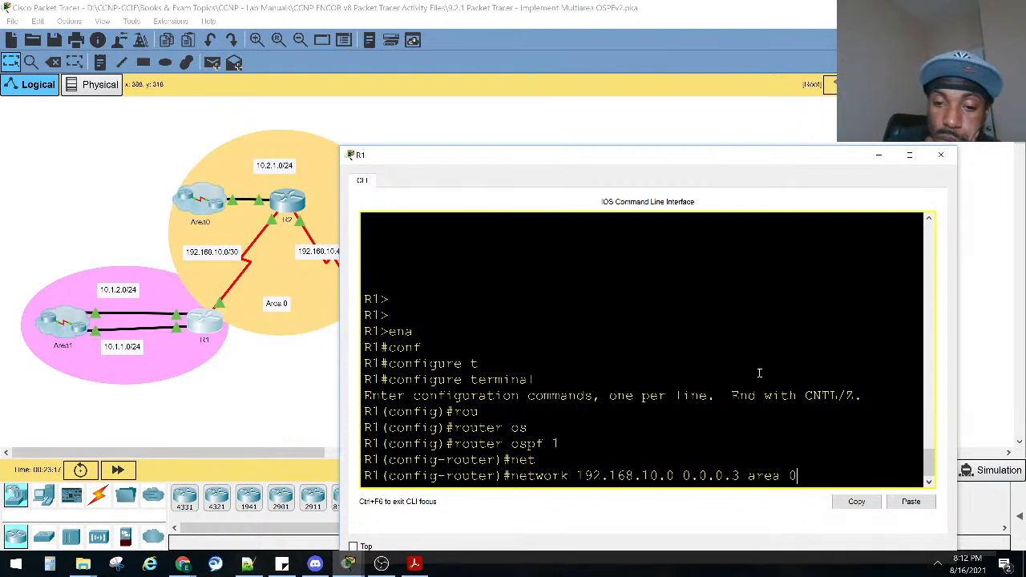
key(Return)
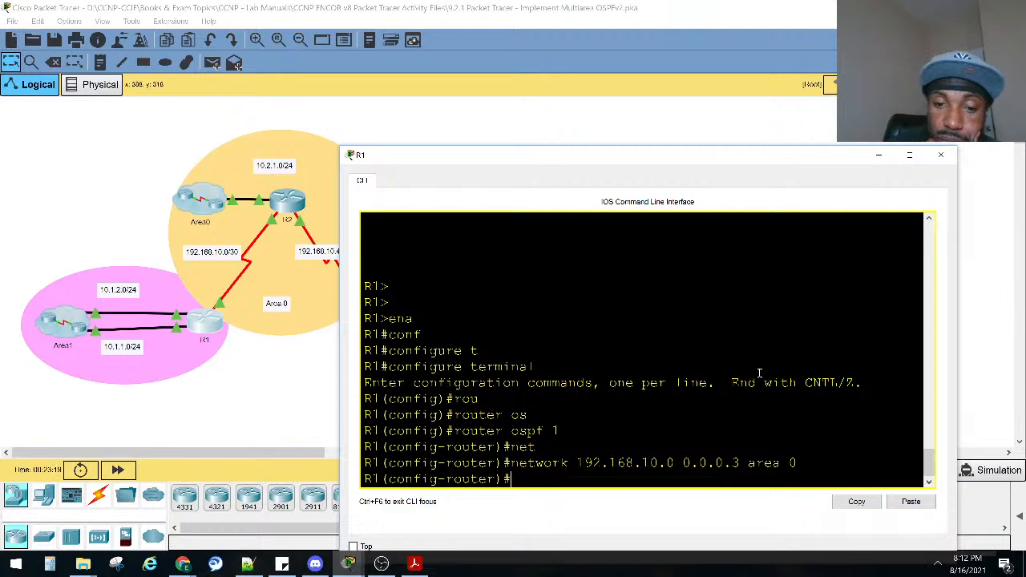
Check the completion percentage in the activity instructions, and return to R1's command line.
mouse_move(358, 565)
click(360, 505)
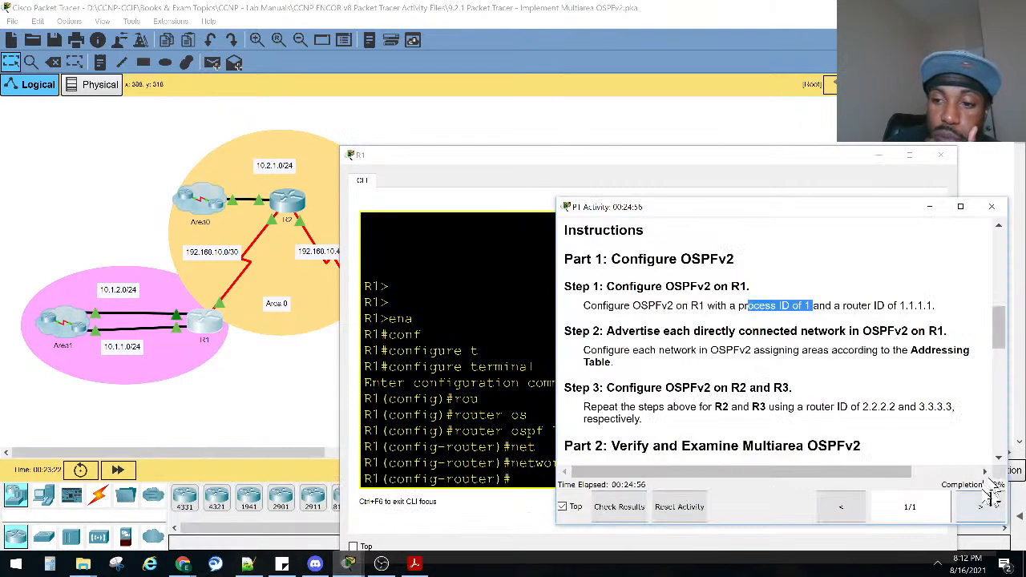
click(482, 360)
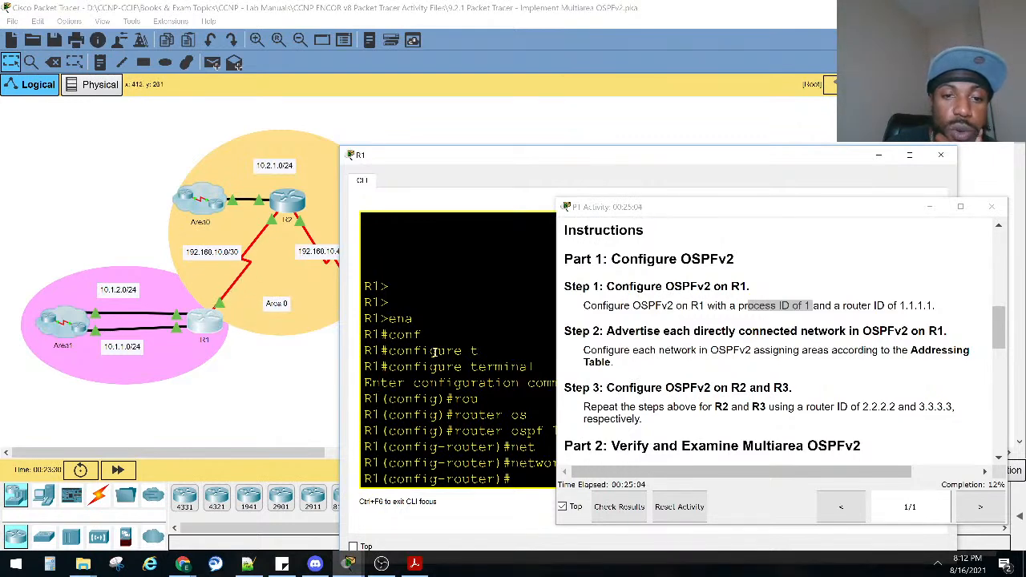
click(928, 207)
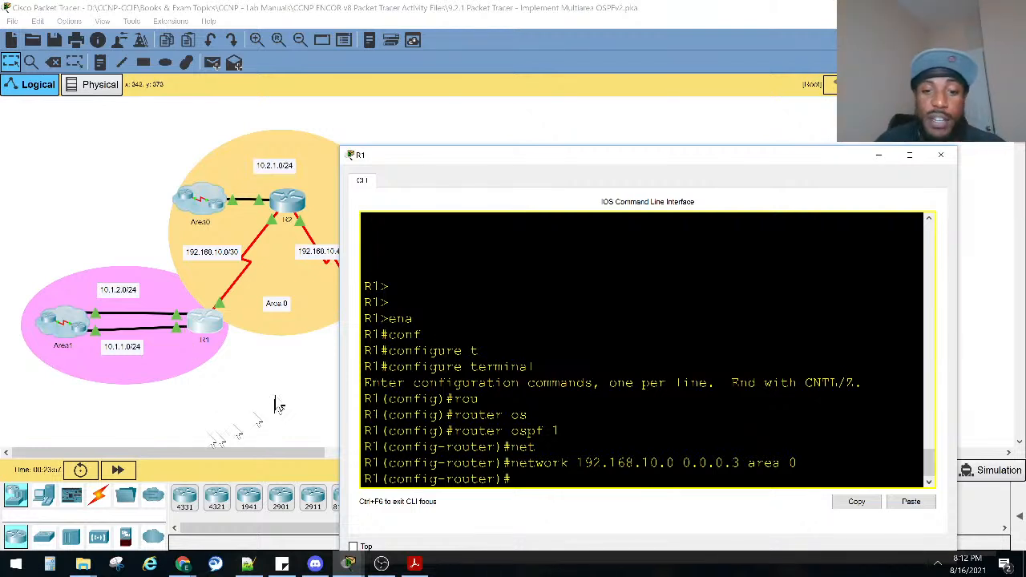
Write R1's OSPF network statement for 10.1.0.0 with wildcard mask 0.0.255.255 in area 1.
key(Return)
key(Return)
text(e)
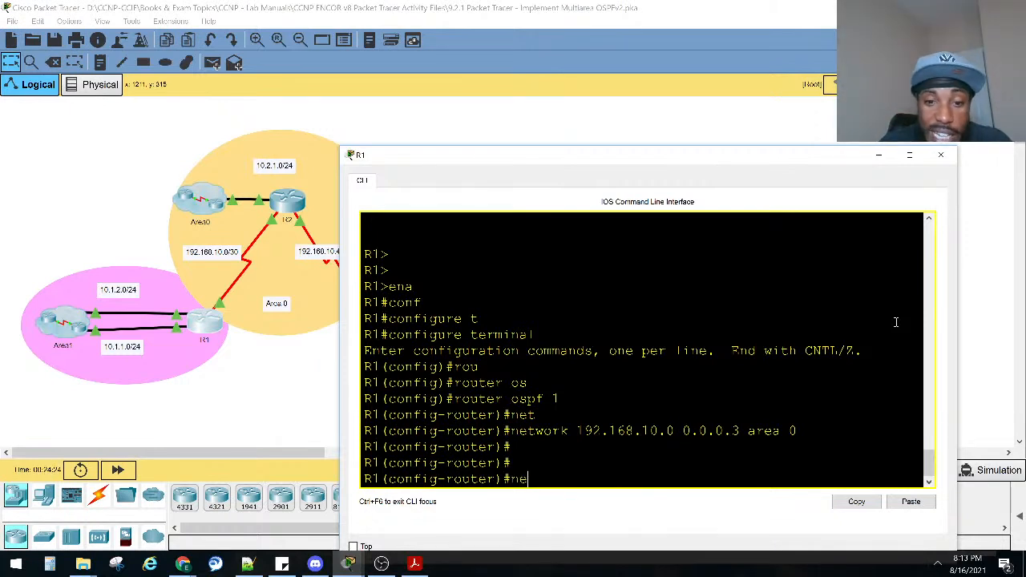
text(et)
key(Tab)
text(10.)
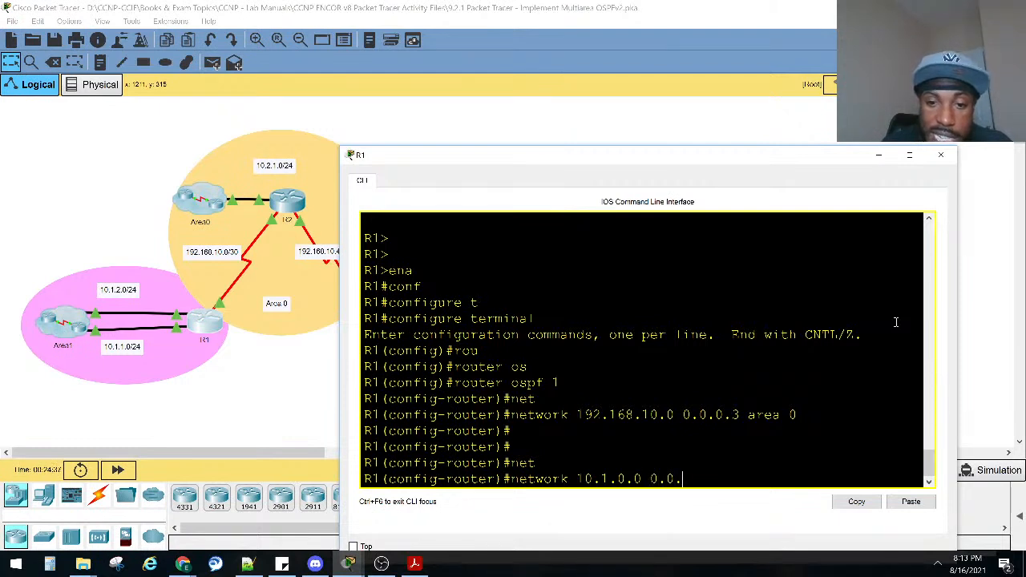
key(Left)
key(Left)
key(Left)
key(Left)
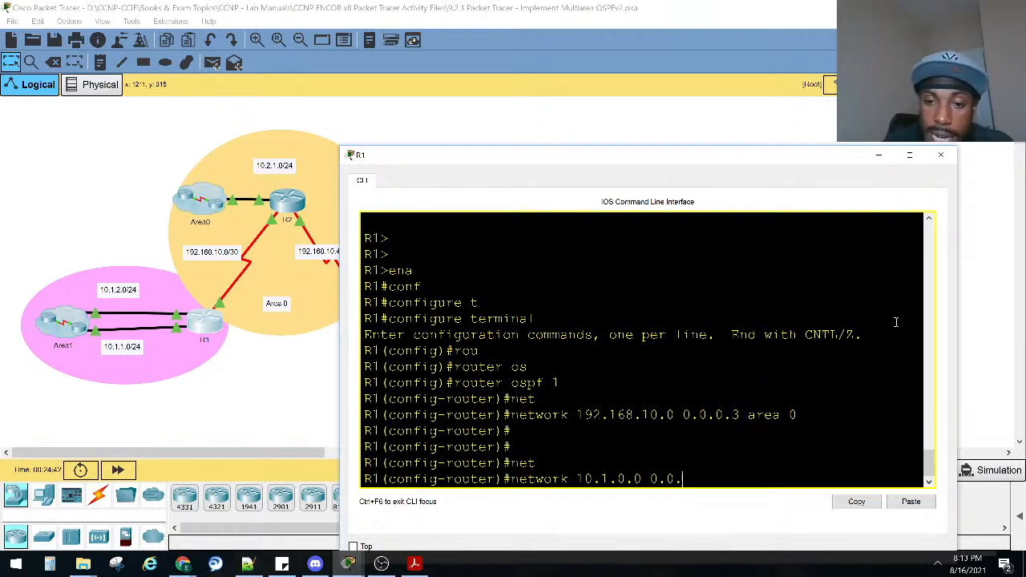
text(255.255 area)
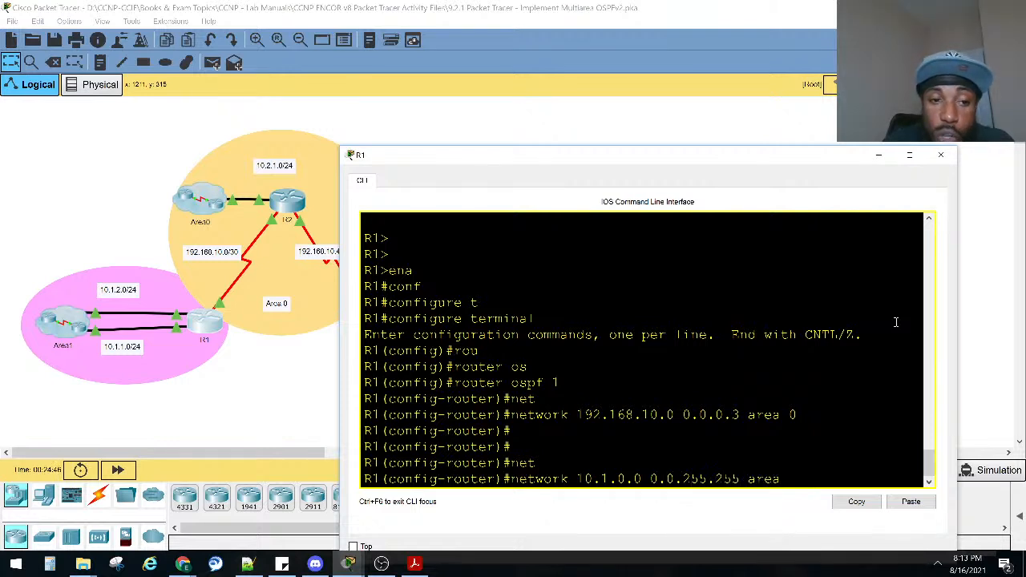
text( 1)
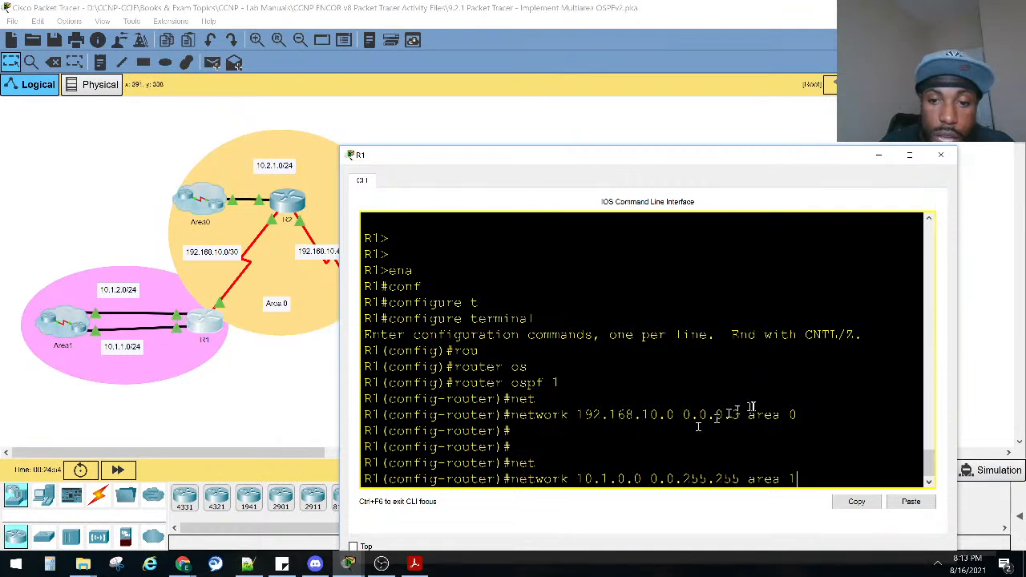
Place the R1 window beside the activity instructions and execute the area 1 network statement.
click(584, 405)
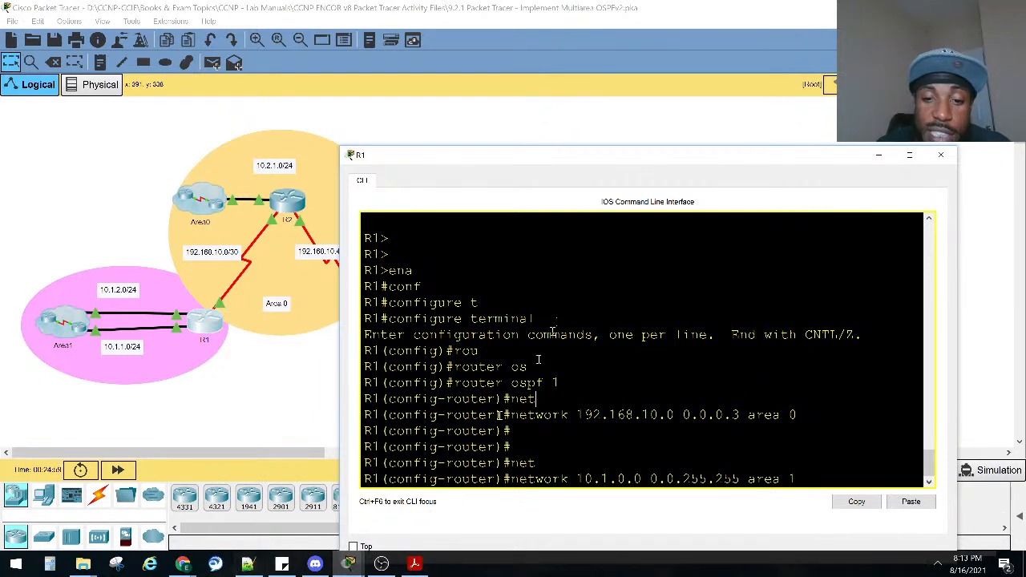
mouse_move(370, 565)
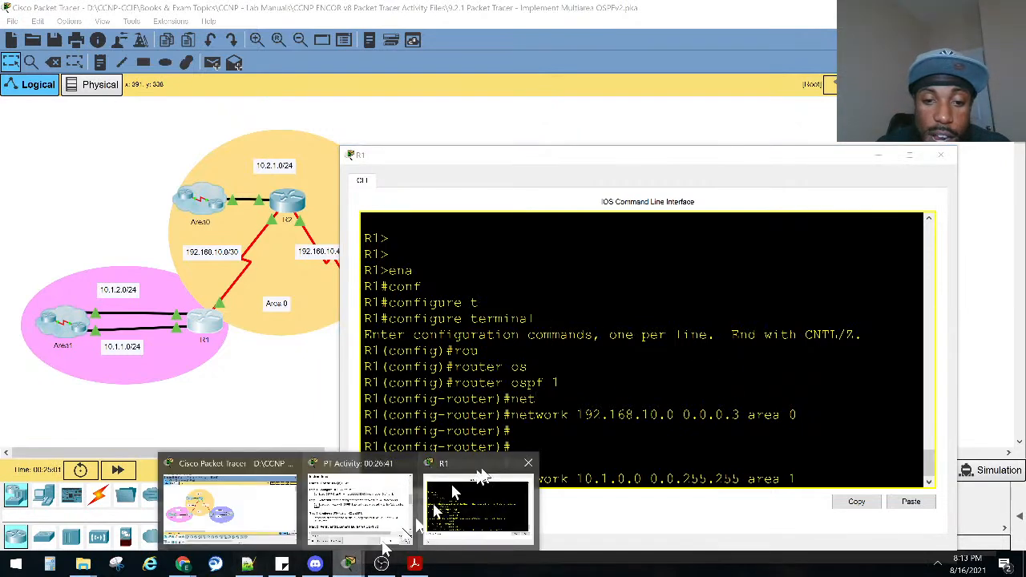
click(369, 493)
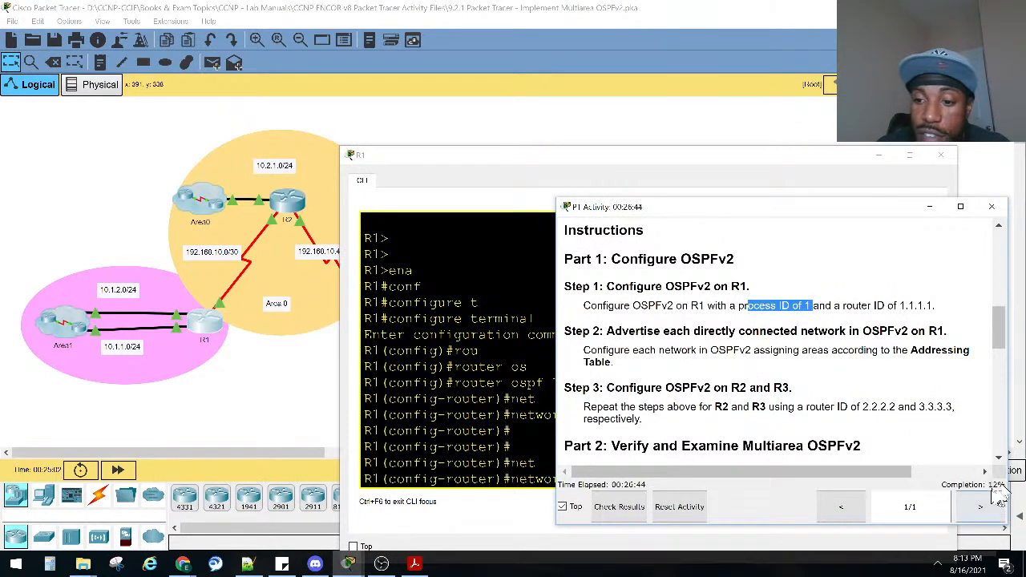
click(505, 353)
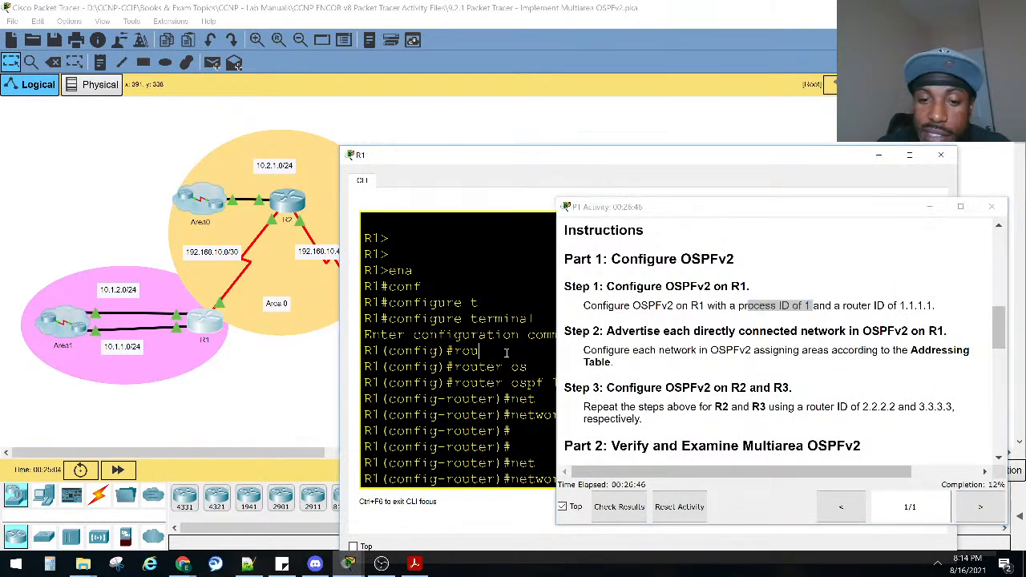
drag(453, 156, 177, 161)
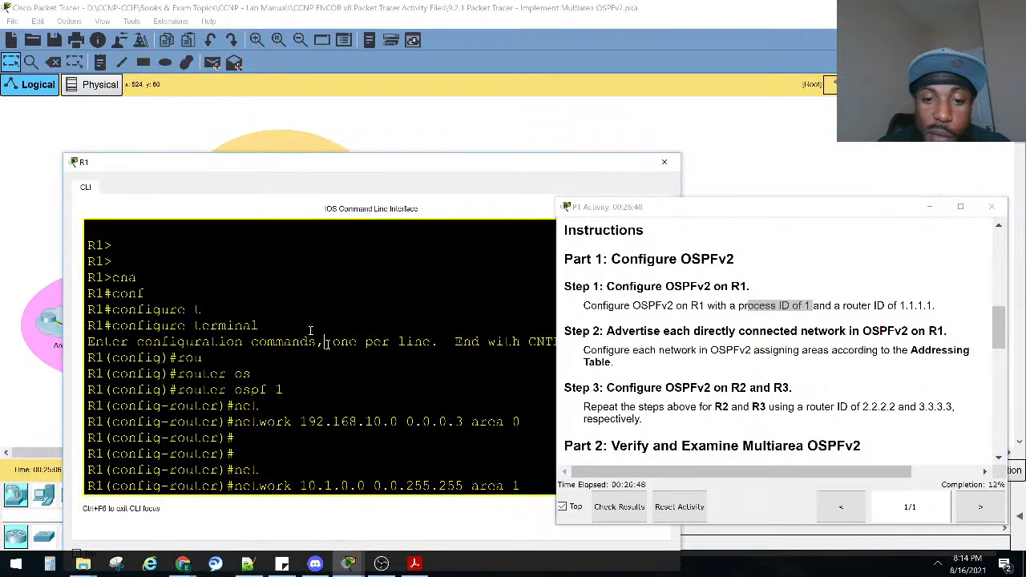
key(Return)
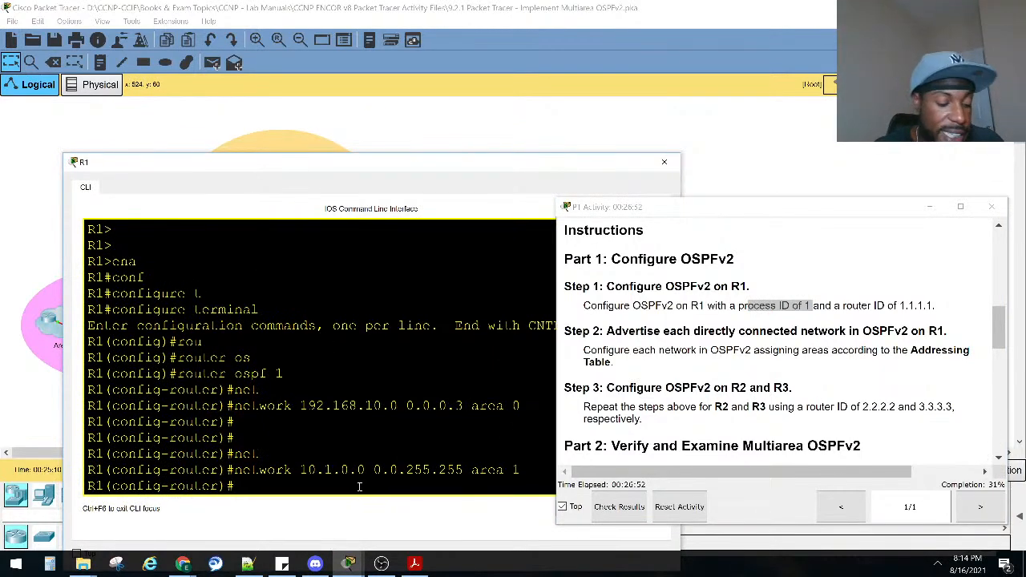
Leave configuration mode on R1 and list its OSPF neighbors with the show ip ospf neighbor command.
key(ctrl+z)
key(Return)
key(Return)
key(Return)
text(sho ip ospf)
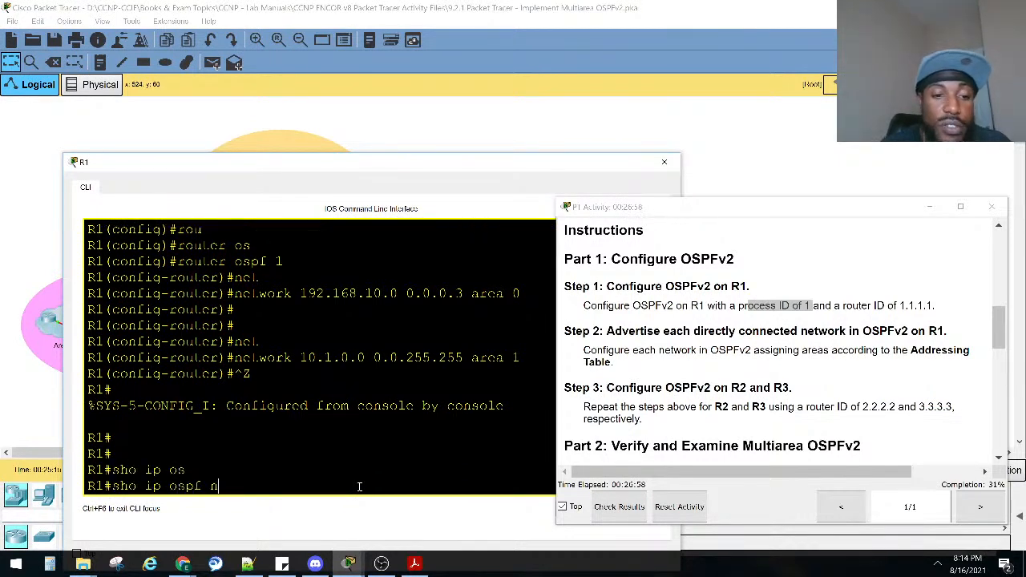
text(ne)
key(Tab)
key(Return)
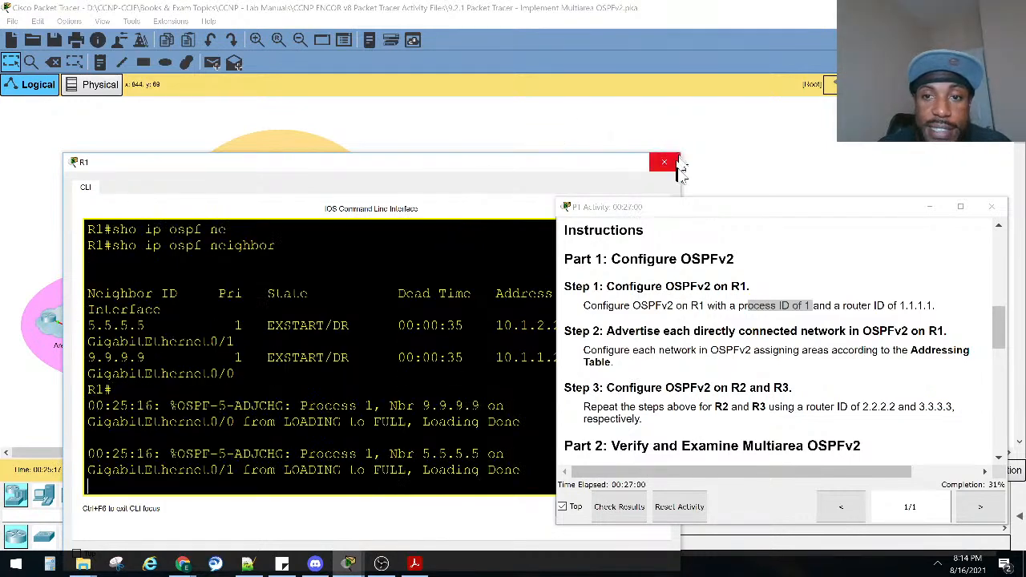
Widen the R1 window, minimize the activity instructions and reposition R1 to show the full neighbor table and Area1.
drag(680, 176, 819, 176)
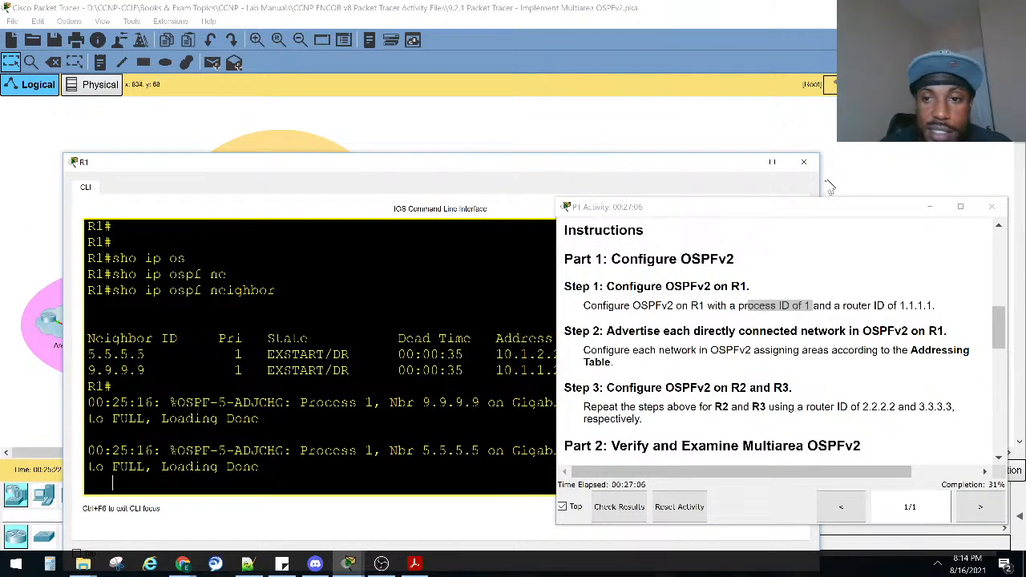
click(929, 207)
drag(492, 164, 693, 156)
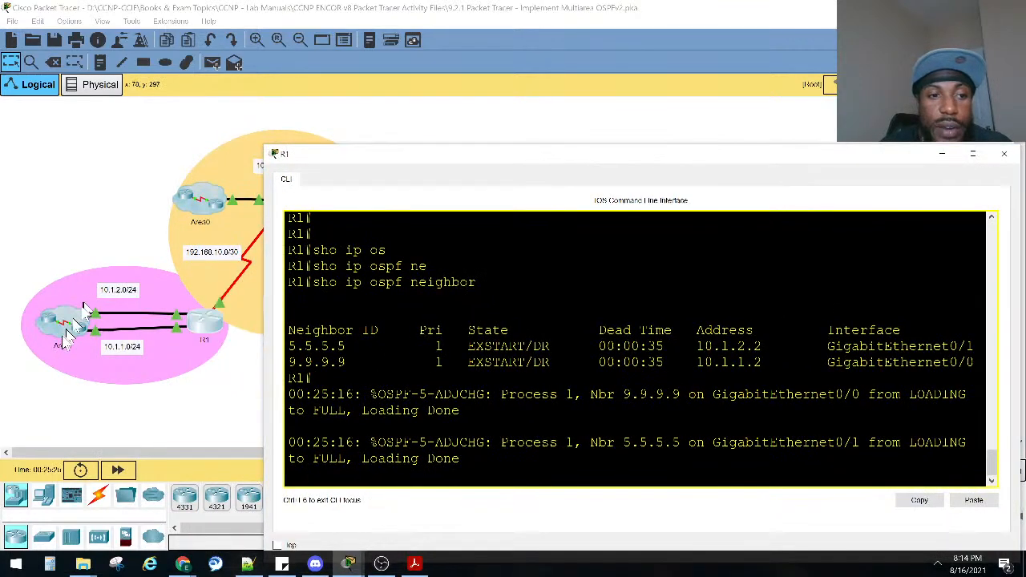
Try to open the Area1 cloud, and bring R1's command line back into view.
click(67, 320)
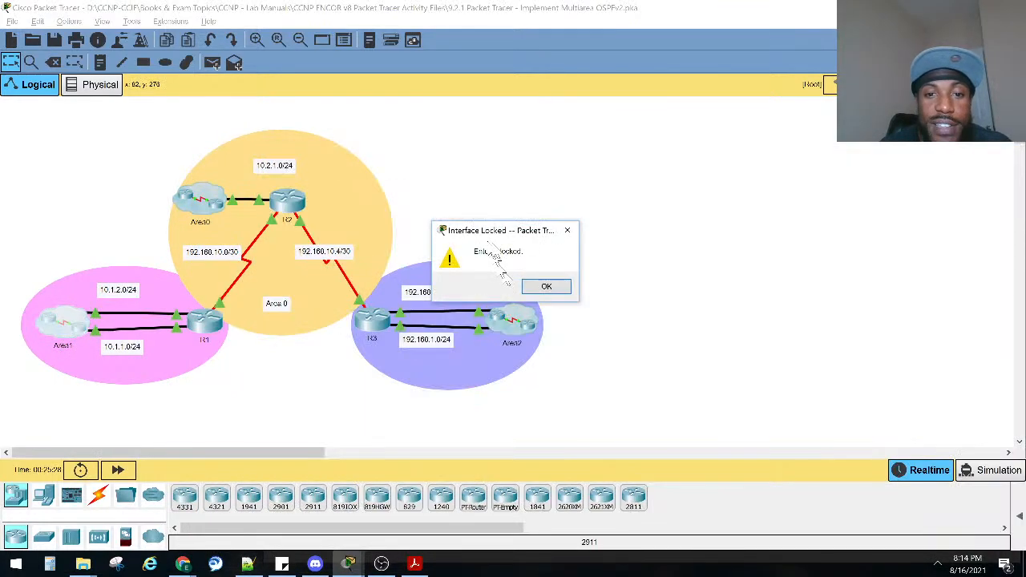
click(544, 286)
click(215, 321)
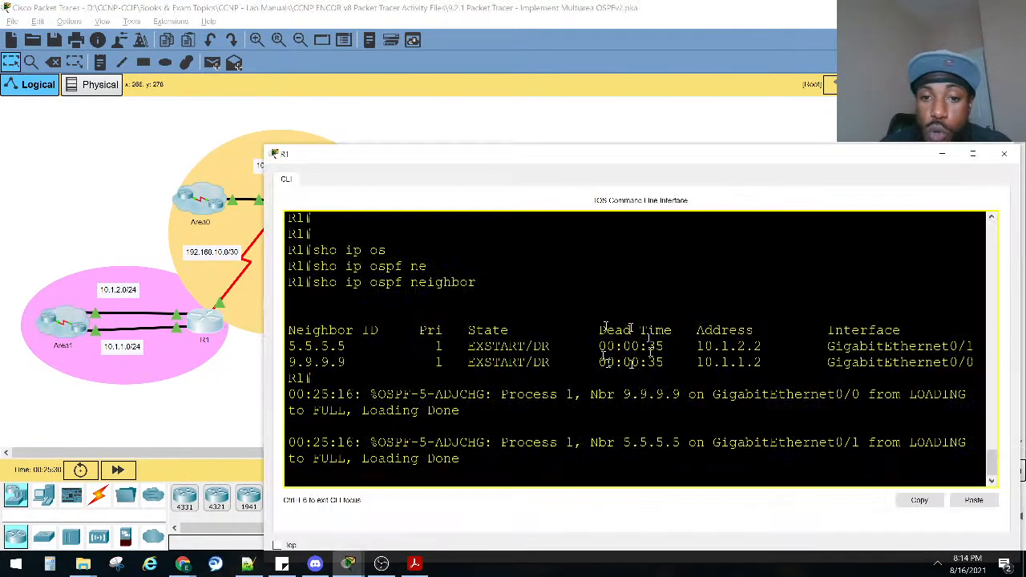
Highlight the interface addresses of both neighbors in R1's OSPF neighbor table.
drag(767, 347, 693, 346)
drag(761, 362, 700, 363)
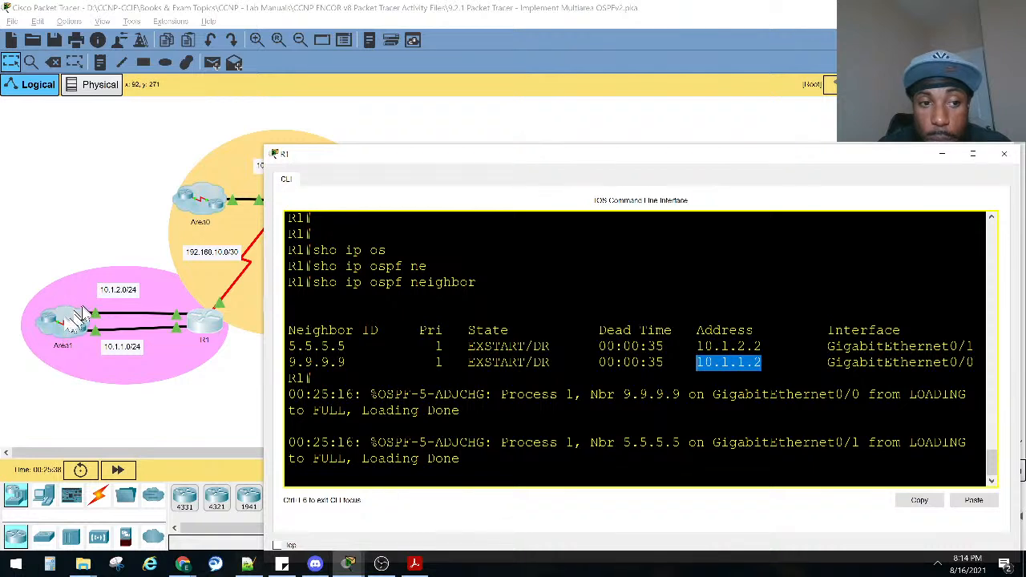
Highlight the State and DR entries of both neighbors in R1's OSPF neighbor table.
click(738, 435)
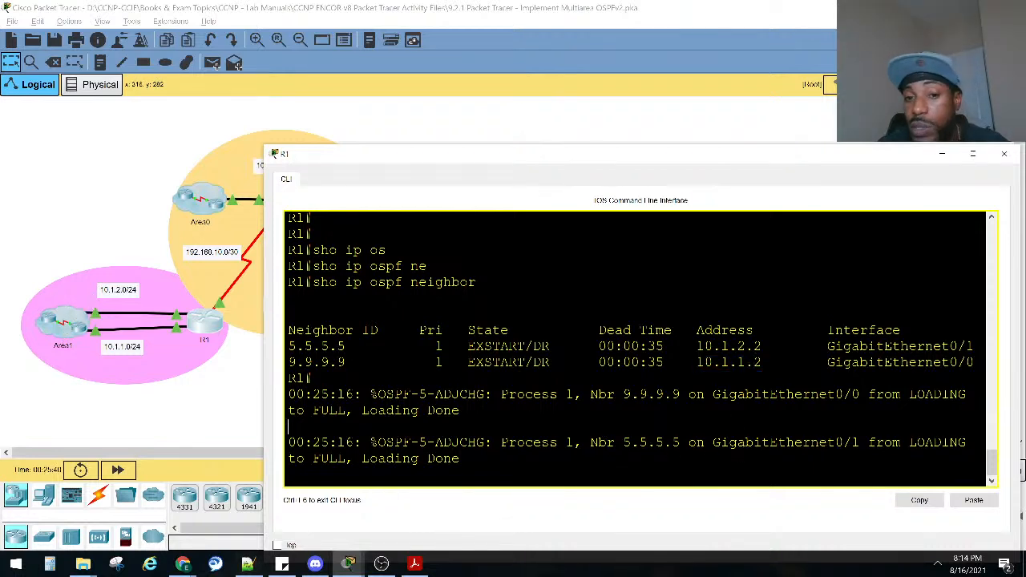
double_click(520, 362)
double_click(521, 345)
double_click(541, 345)
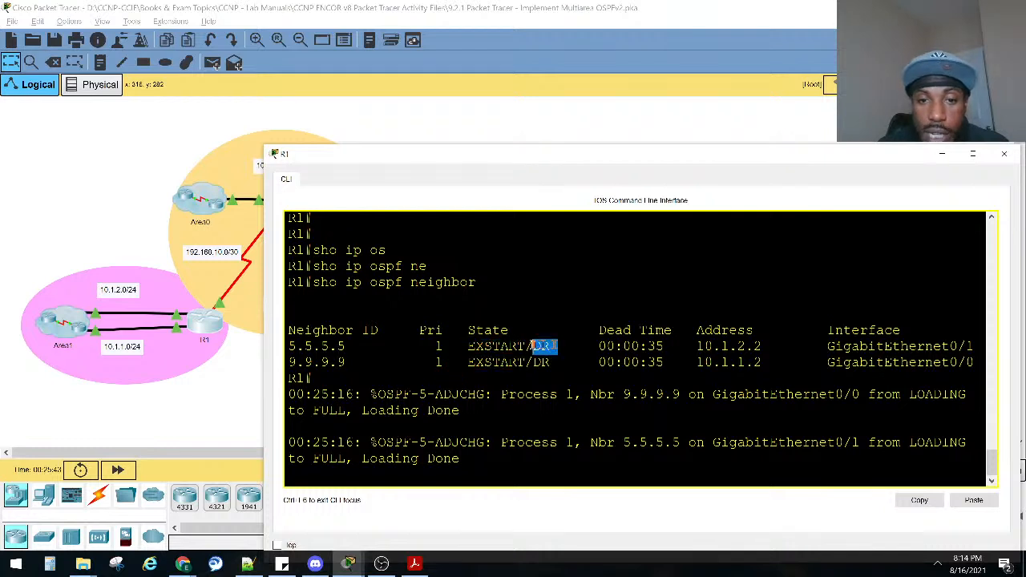
double_click(541, 361)
click(551, 414)
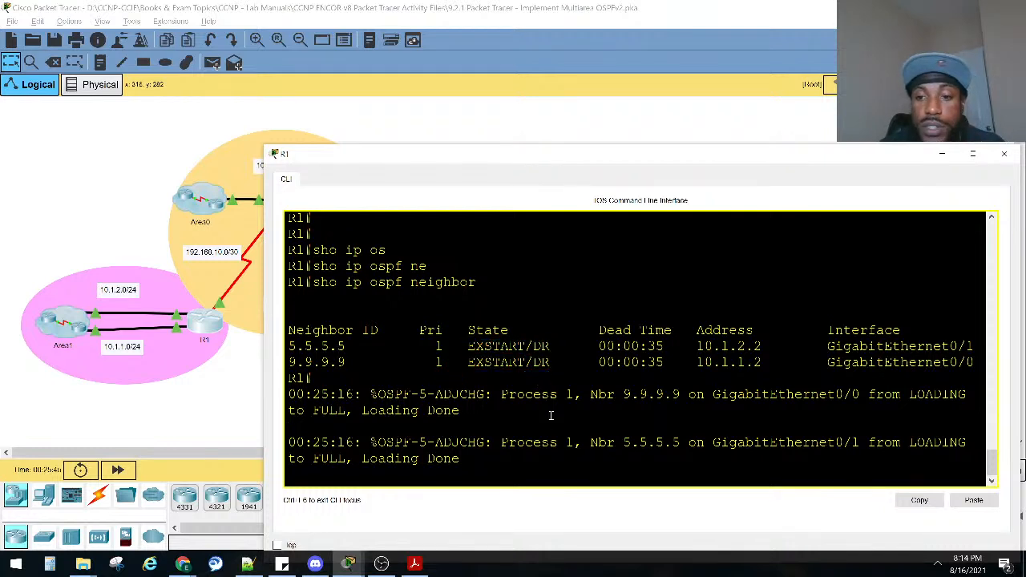
Rerun sho ip ospf neighbor on R1 and highlight the state of neighbor 5.5.5.5.
key(Return)
key(Return)
key(Return)
key(Return)
key(Up)
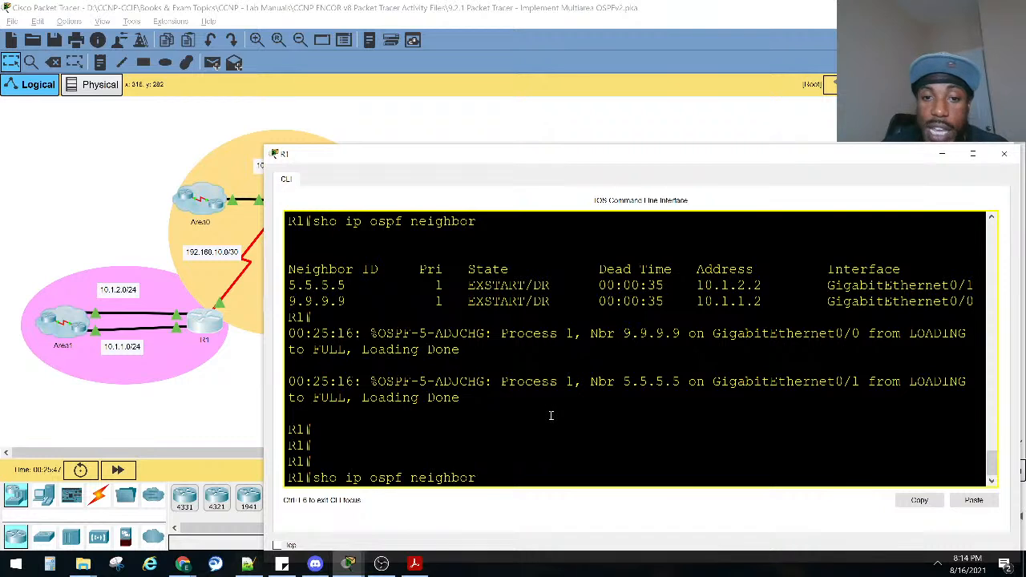
key(Return)
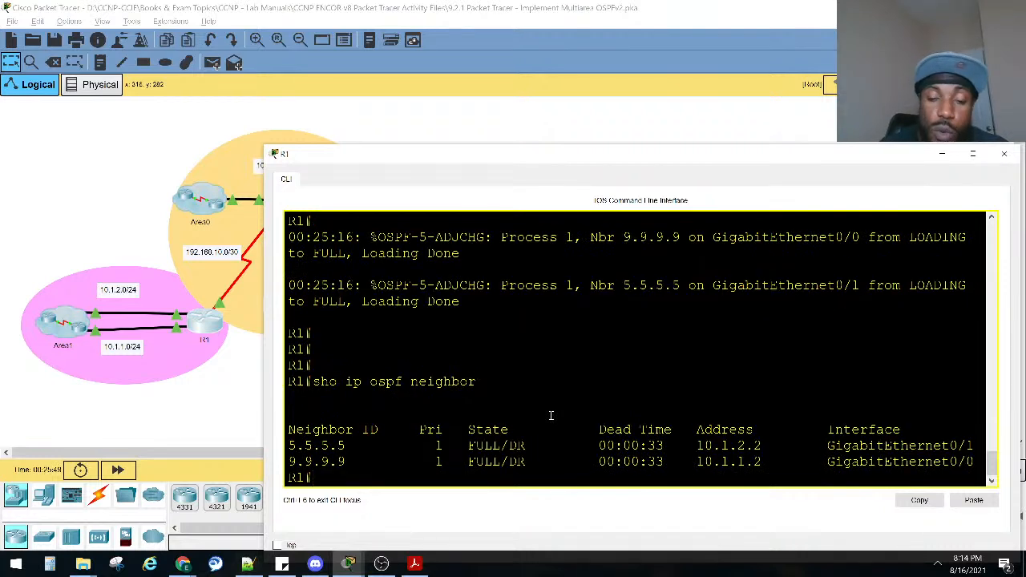
drag(508, 446, 458, 447)
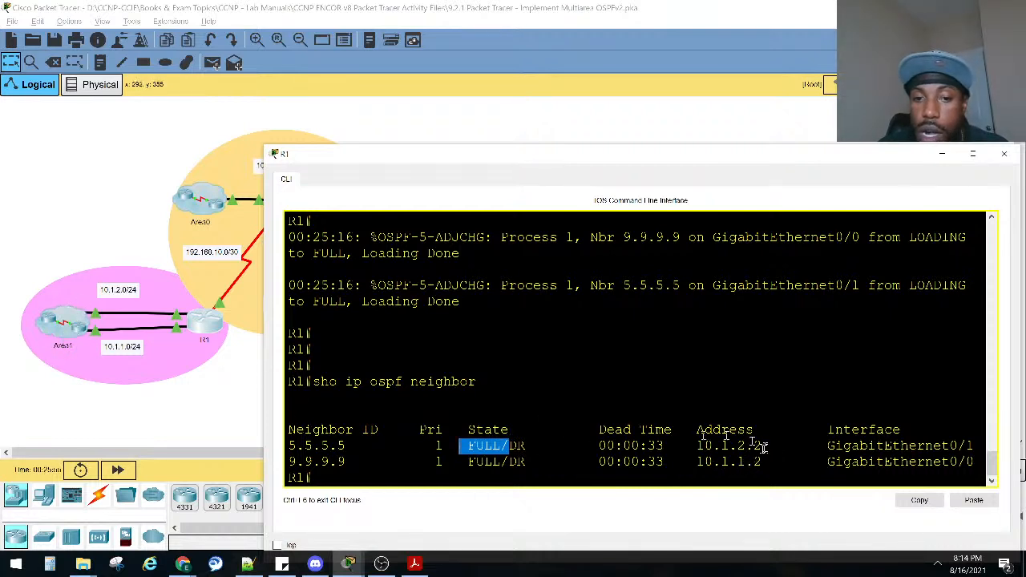
Bring R1's command line back up and display its OSPF process details with sho ip ospf.
click(192, 274)
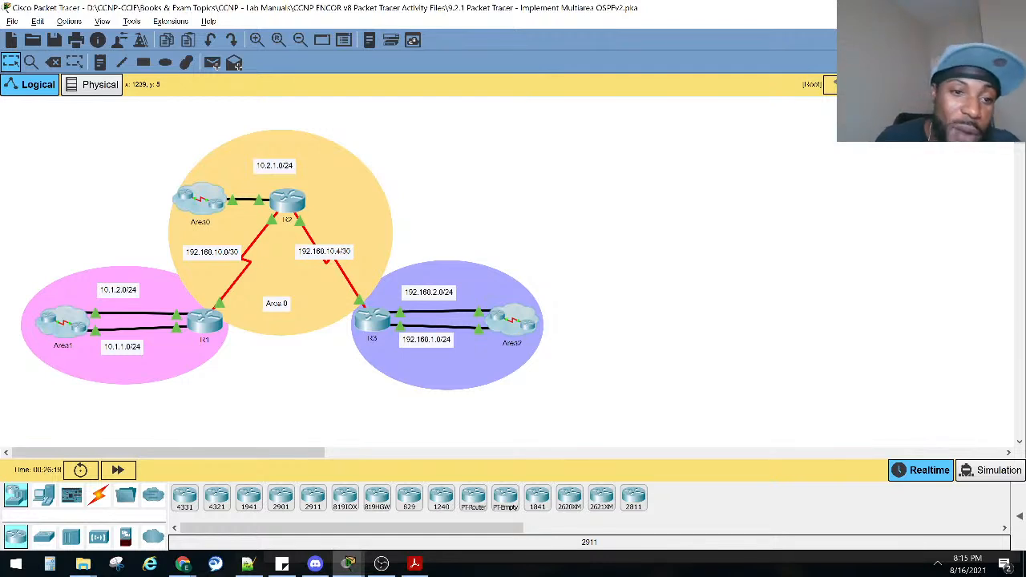
click(207, 323)
click(483, 382)
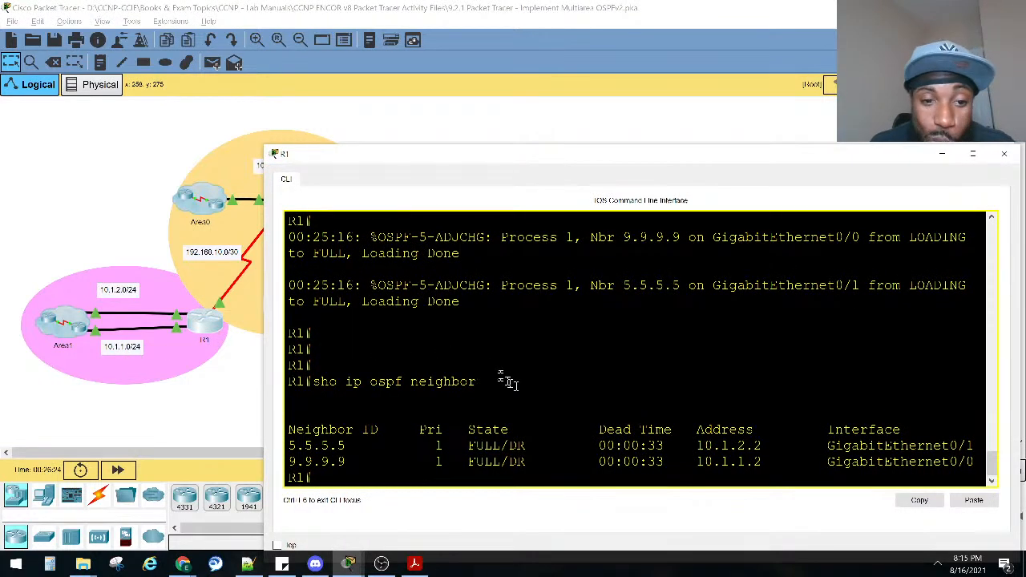
key(Return)
key(Return)
key(Return)
text(sho ip )
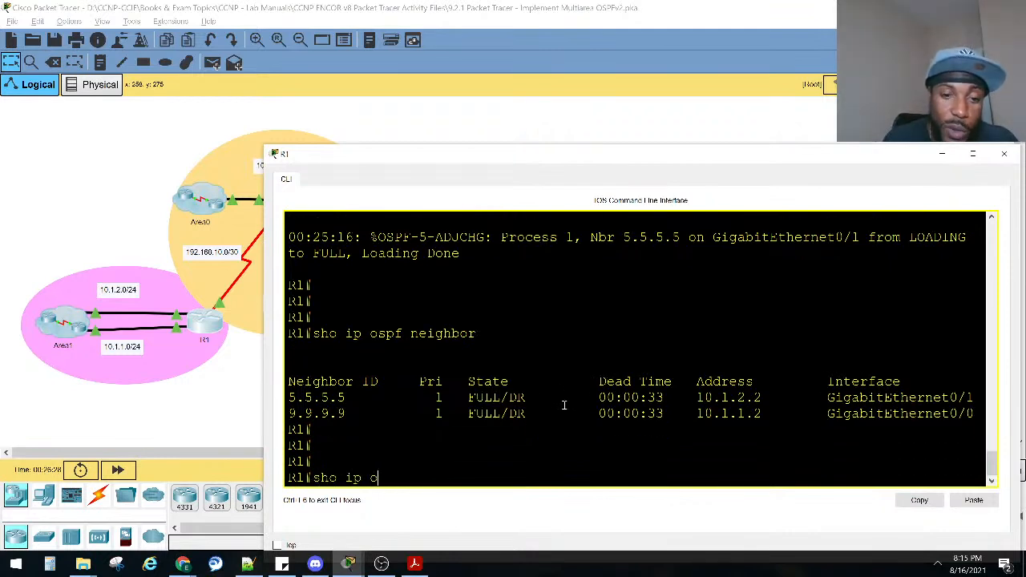
text(ospf)
key(Tab)
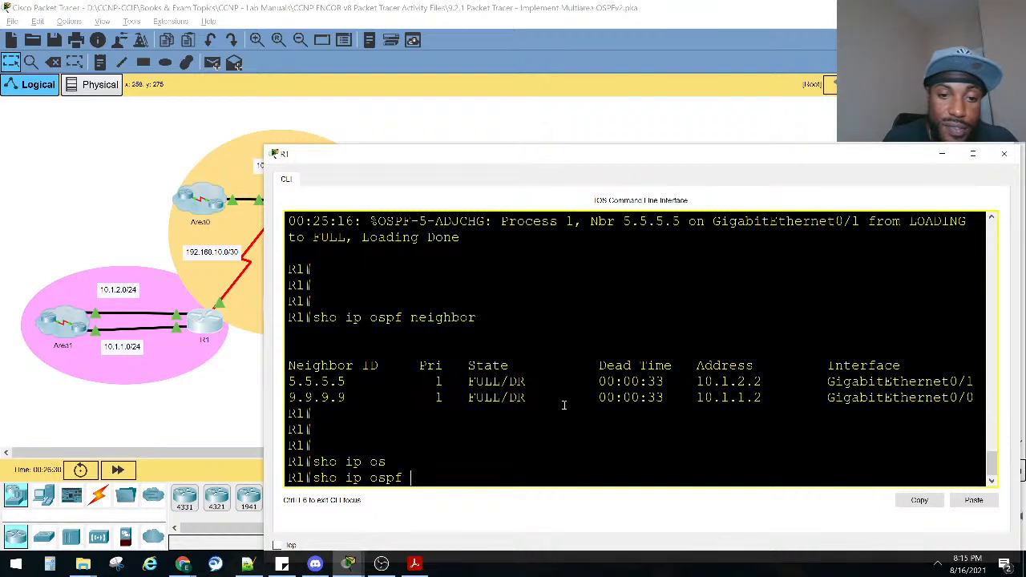
key(Return)
key(space)
Find and highlight the router ID in R1's sho ip ospf output.
scroll(527, 334, up, 4)
scroll(527, 335, up, 5)
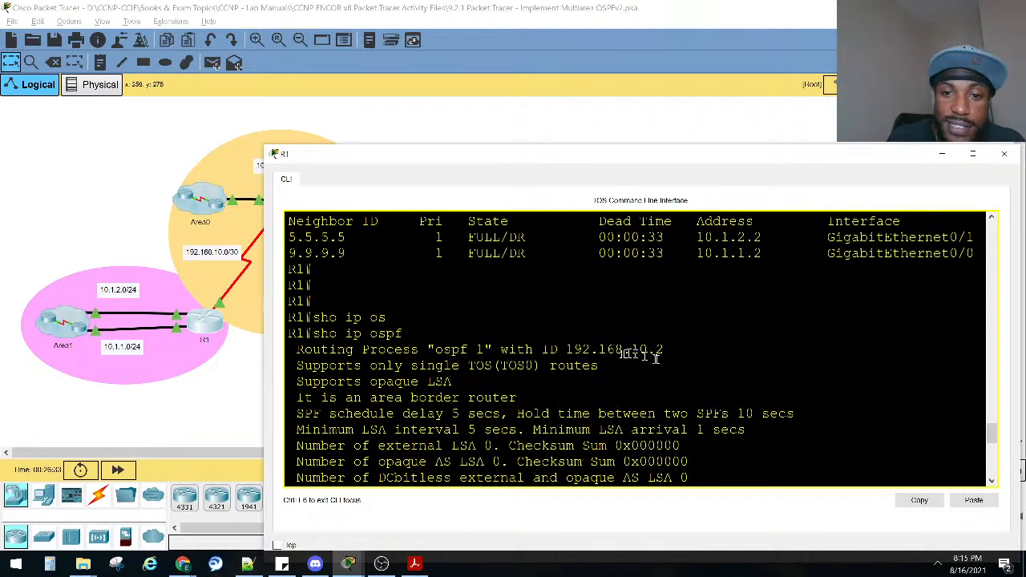
drag(673, 352, 567, 351)
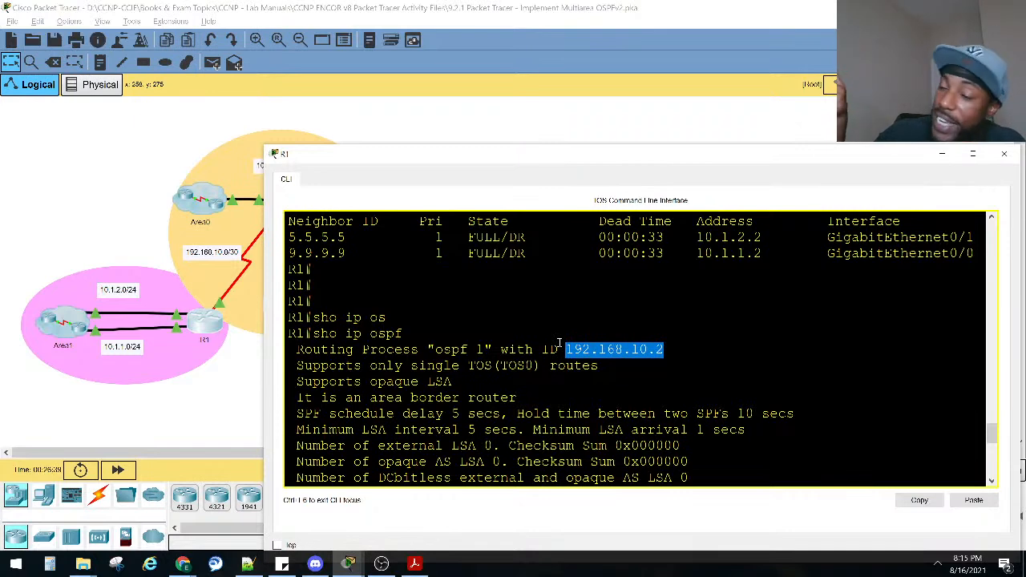
List R1's interfaces and their addresses with the sho ip inter brief command.
key(Return)
key(Return)
key(Return)
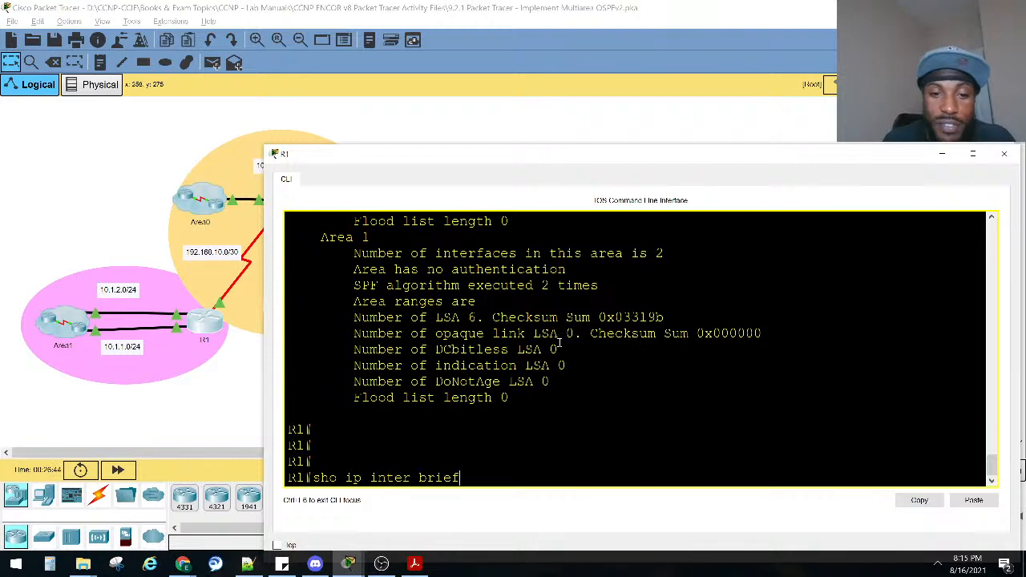
text(sho ip inter brief)
key(Return)
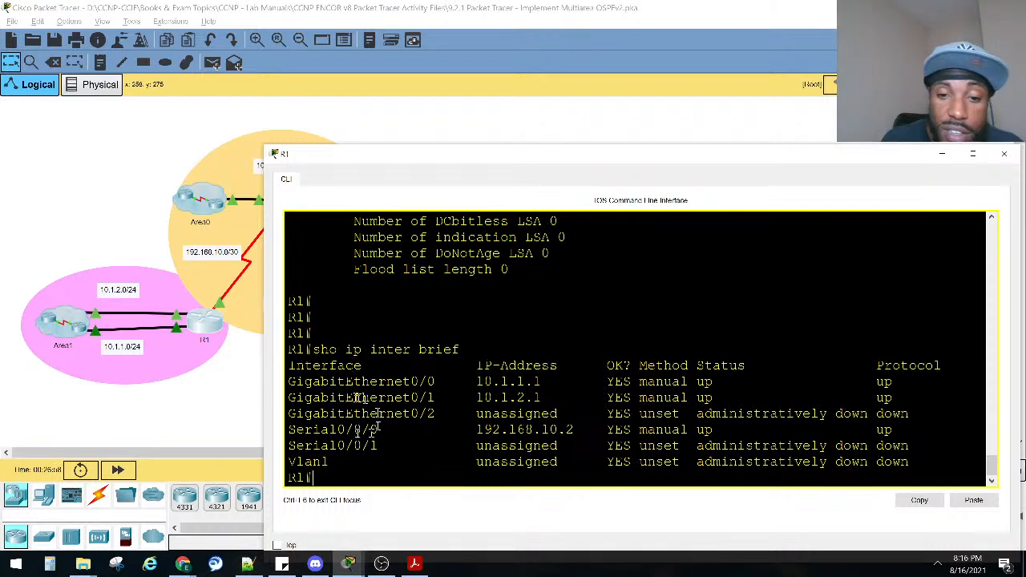
Highlight the IP address, status and protocol of Serial0/0/0 in R1's interface list.
drag(482, 429, 578, 430)
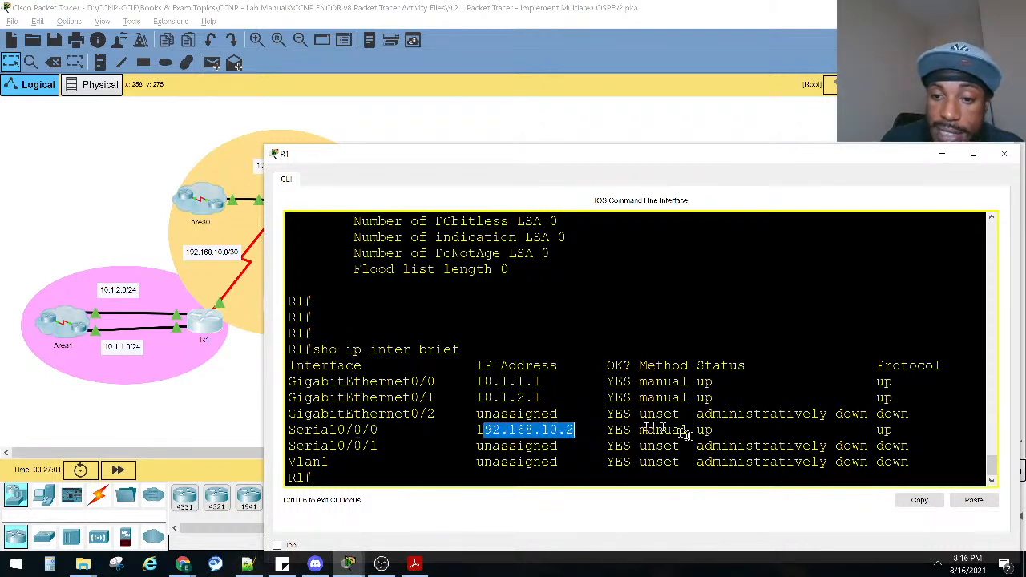
drag(704, 431, 754, 431)
click(874, 435)
drag(869, 431, 899, 430)
drag(582, 430, 458, 430)
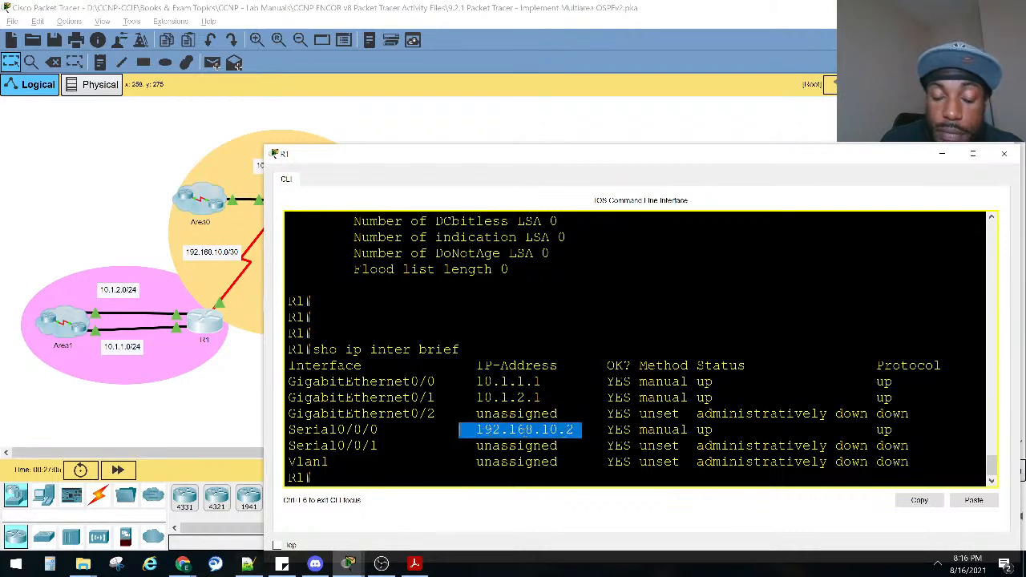
Compare R1's OSPF process output with the router ID required in the activity instructions, and minimize the instructions.
scroll(561, 360, up, 15)
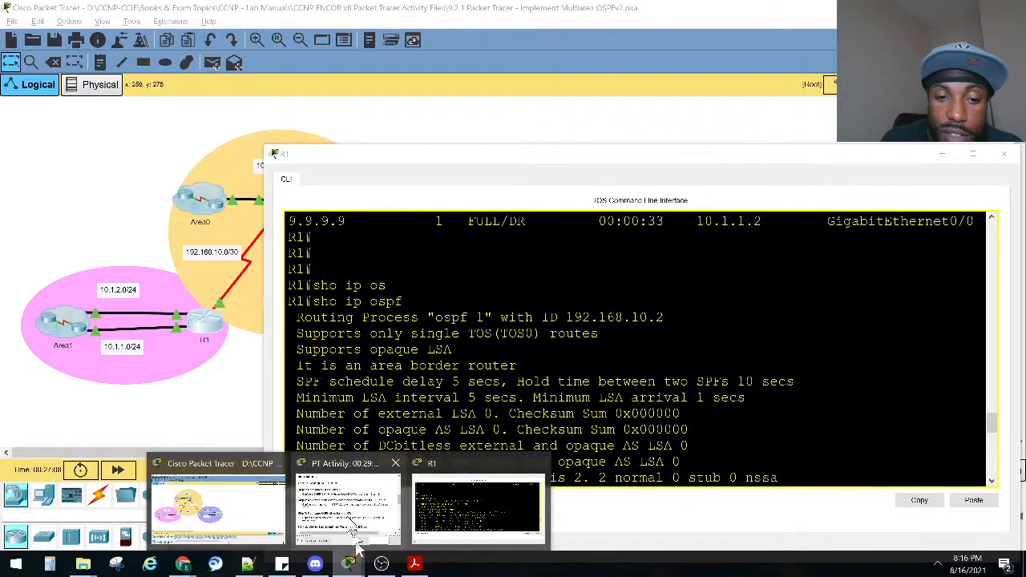
click(352, 505)
drag(886, 306, 948, 323)
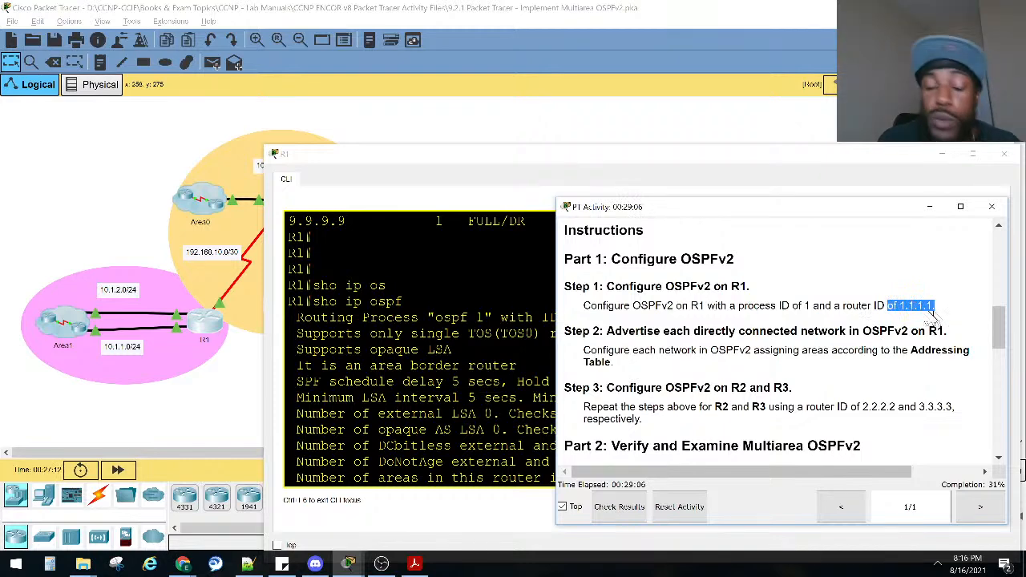
click(928, 206)
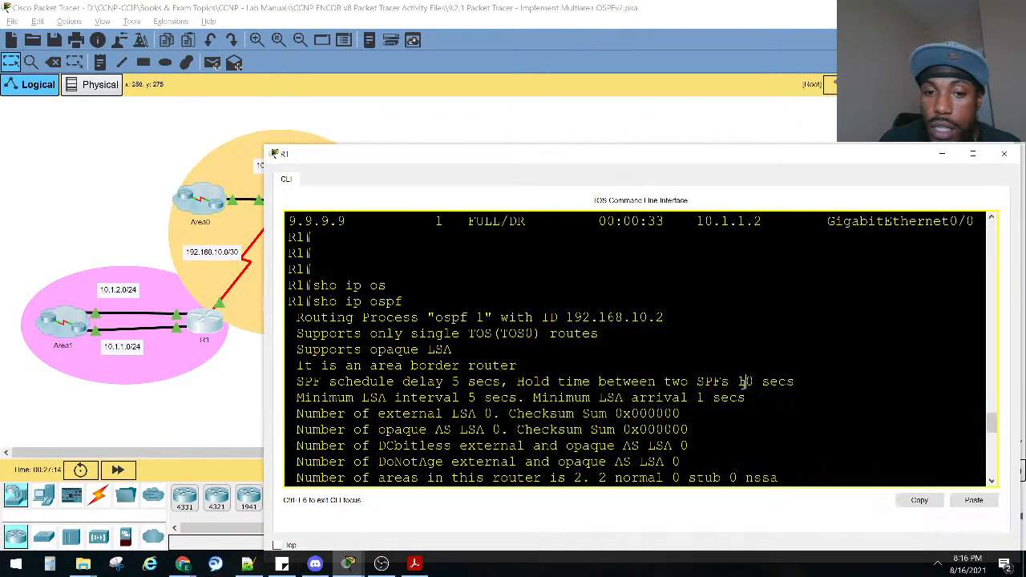
Enter global configuration mode on R1 and open OSPF process 1 with router ospf 1.
scroll(743, 383, down, 8)
text(onf)
key(Tab)
text(t)
key(Tab)
key(Return)
text(routre)
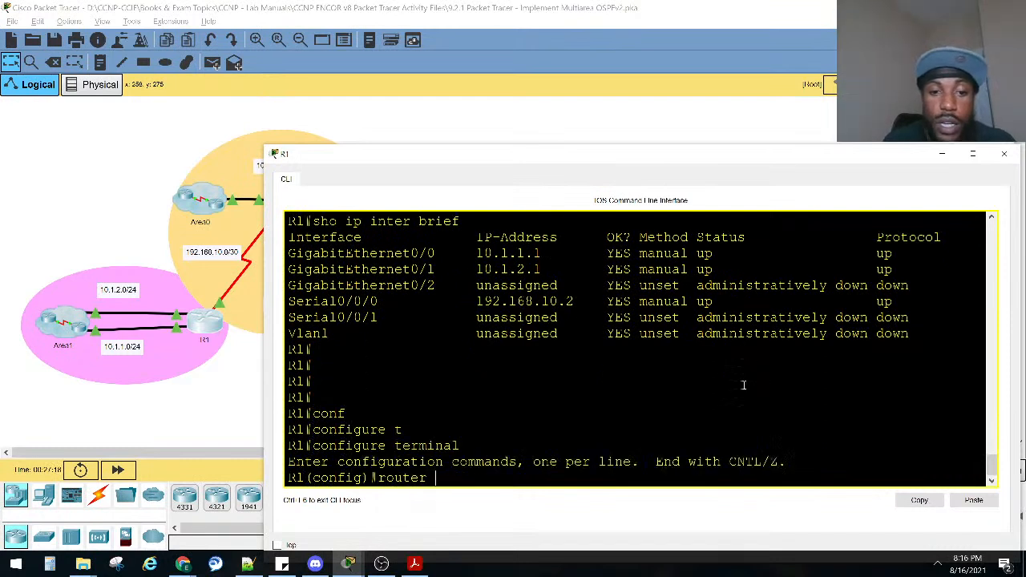
text( os)
key(Tab)
text(1)
key(Return)
Set R1's OSPF router ID to 1.1.1.1 and highlight the clear ip ospf process notice.
text(rou)
key(Tab)
text(1.1.)
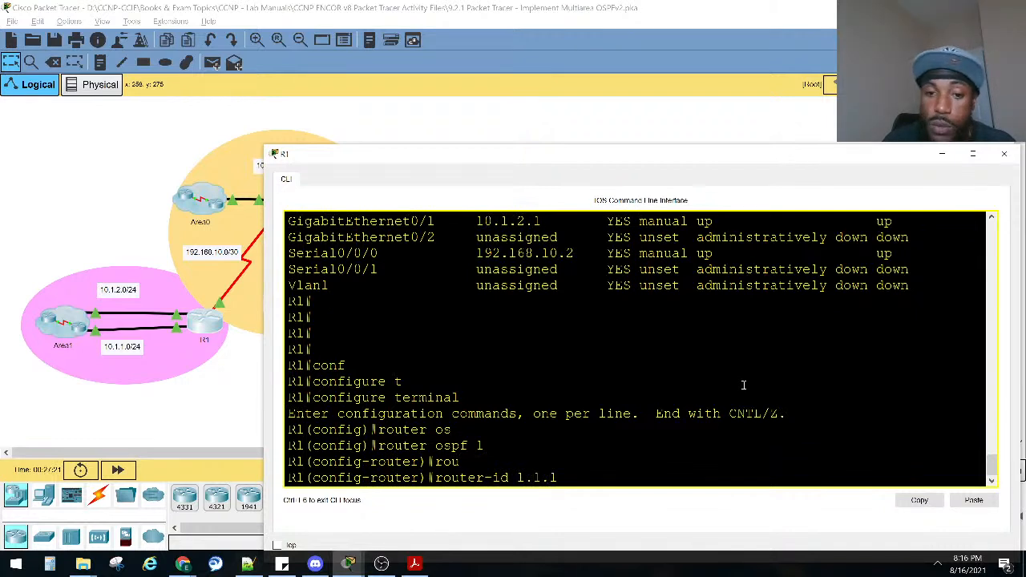
key(Return)
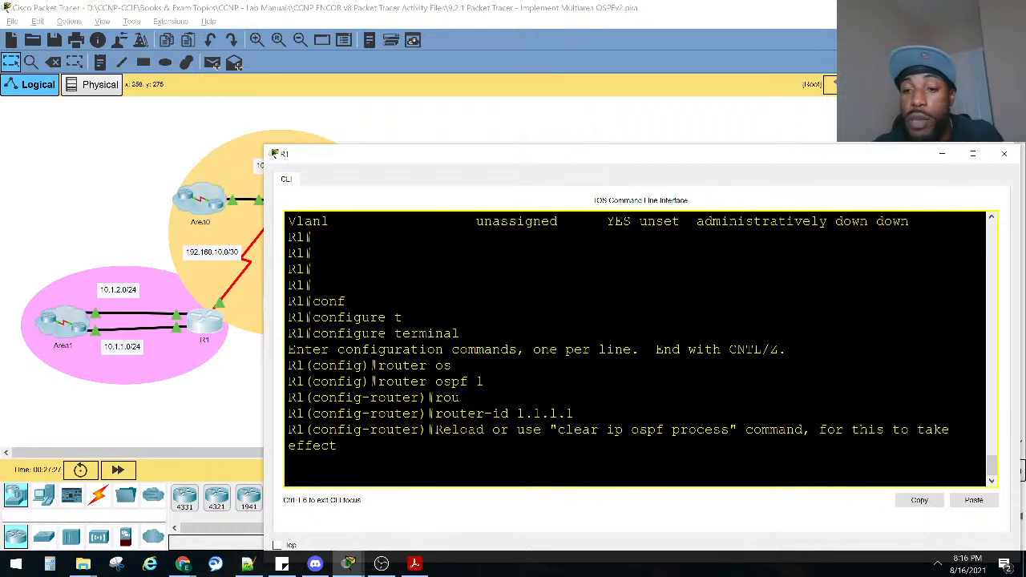
drag(574, 414, 797, 439)
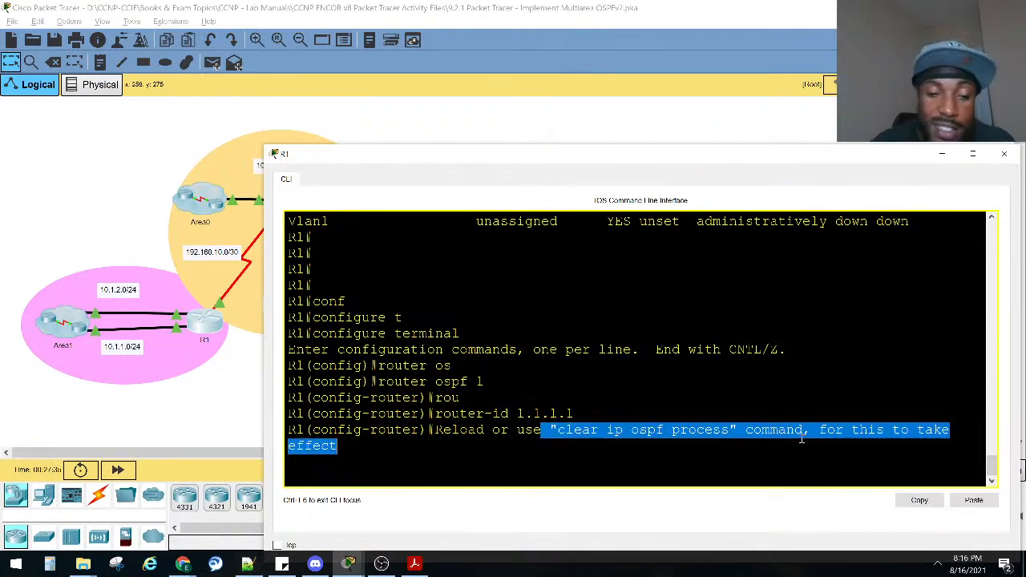
click(660, 420)
Display the OSPF process details from router configuration mode with do sho ip osp and highlight the router ID.
key(Return)
key(Return)
key(Return)
key(Return)
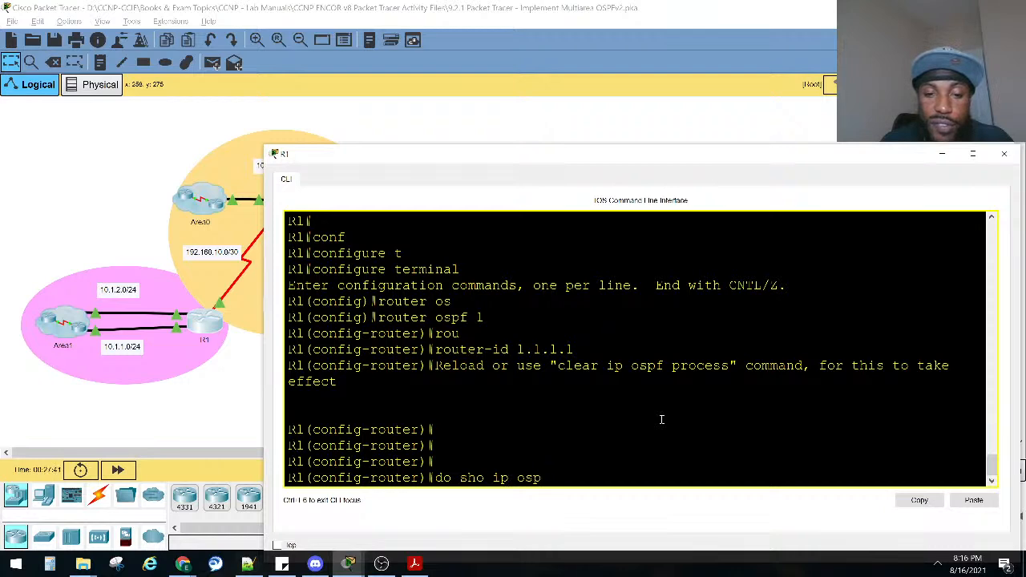
text(do sho ip osp)
key(Return)
scroll(664, 412, up, 5)
drag(684, 362, 556, 365)
click(687, 386)
scroll(688, 388, down, 5)
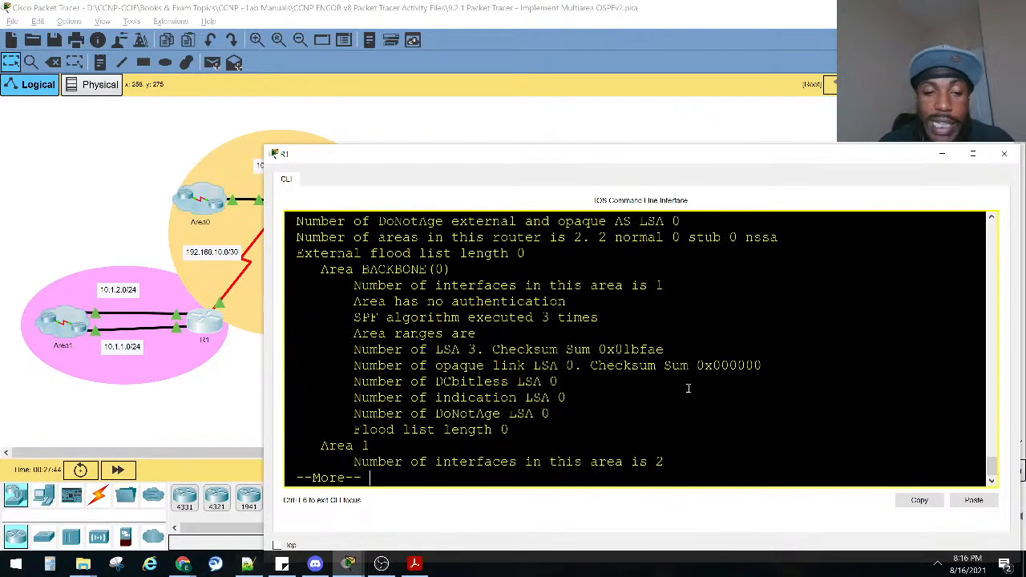
Leave configuration mode on R1 and reset all OSPF processes with clear ip ospf process, answering yes.
key(q)
key(Return)
key(ctrl+z)
text(c)
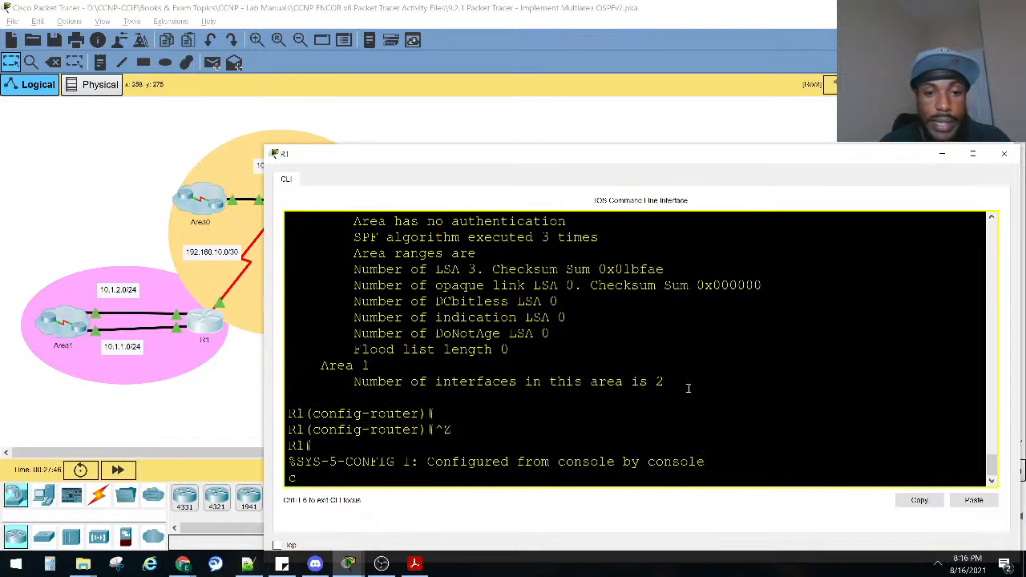
text(lear ip os)
key(Tab)
text(pr)
key(Tab)
key(Return)
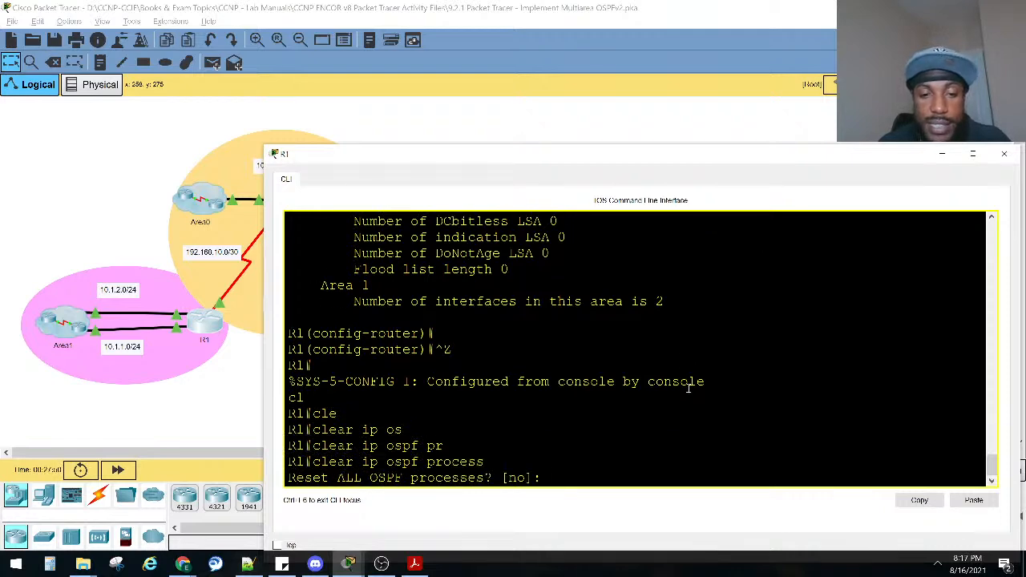
text(yes)
key(Return)
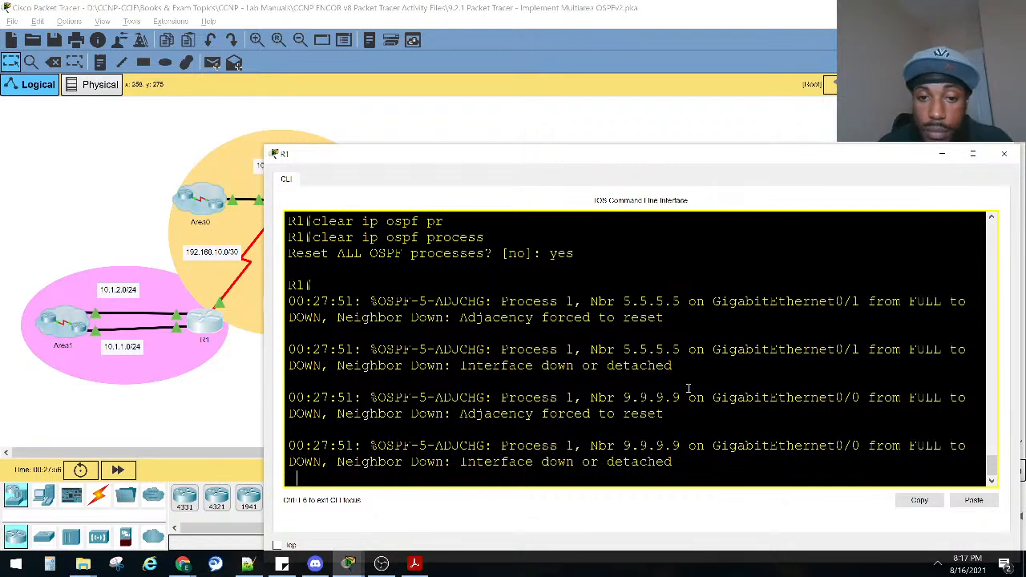
Wait for the adjacencies to re-form, run sho ip ospf on R1 again and highlight the router ID.
key(Return)
key(Return)
key(Return)
key(Return)
key(Return)
key(Return)
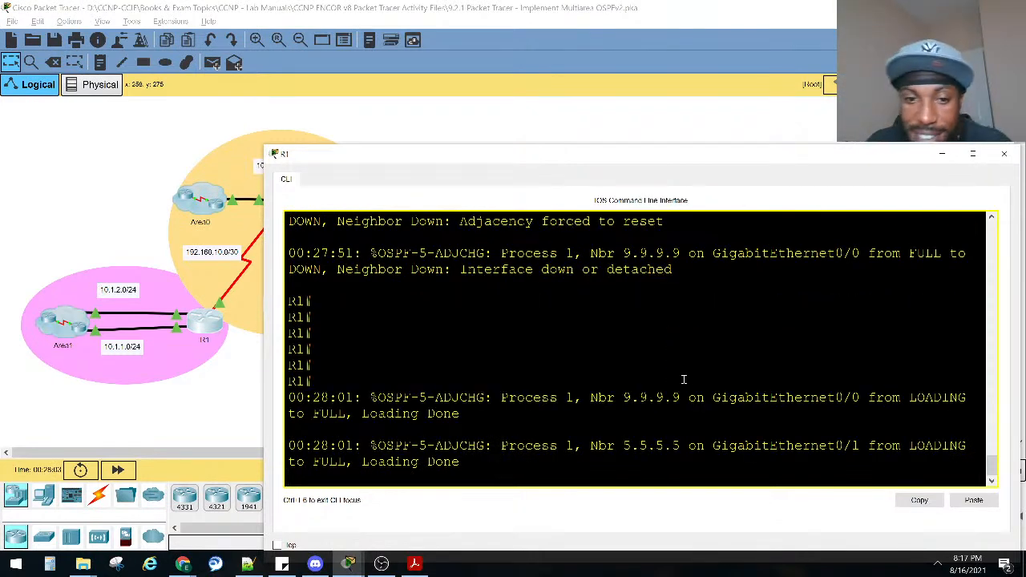
scroll(680, 378, down, 1)
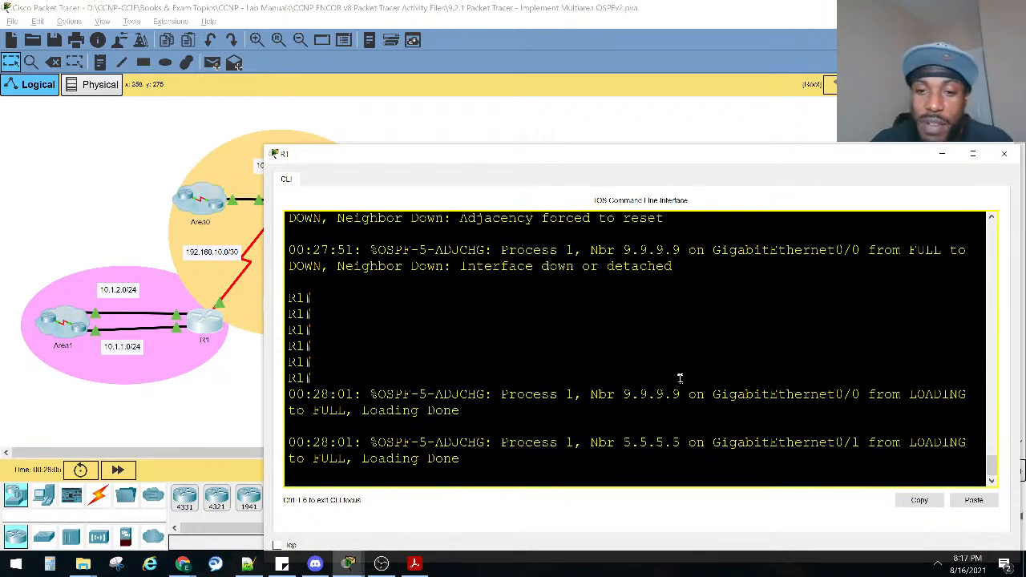
key(Return)
key(Return)
key(Return)
key(Return)
key(Return)
key(Return)
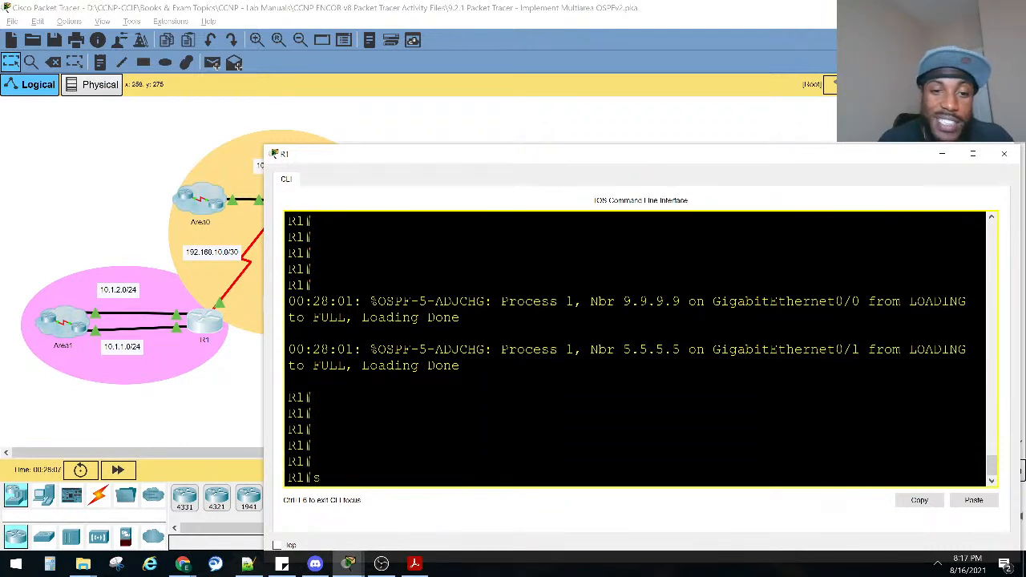
text(sho ip os)
key(Tab)
key(Return)
scroll(688, 371, up, 5)
drag(625, 365, 561, 366)
Minimize R1's window and bring up the activity instructions to review the Part 1 OSPFv2 steps.
click(944, 154)
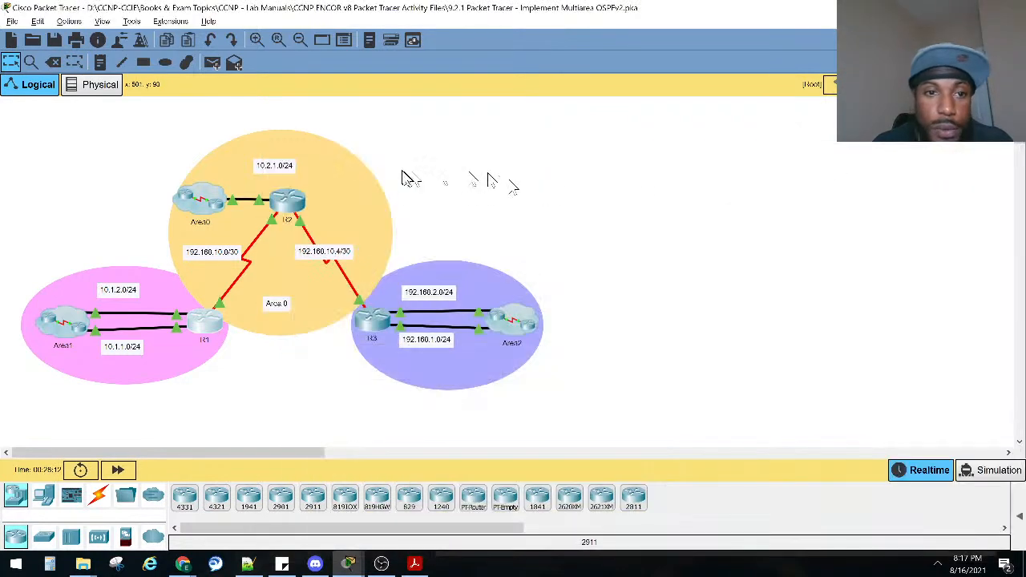
scroll(288, 200, down, 1)
click(289, 157)
key(alt+Tab)
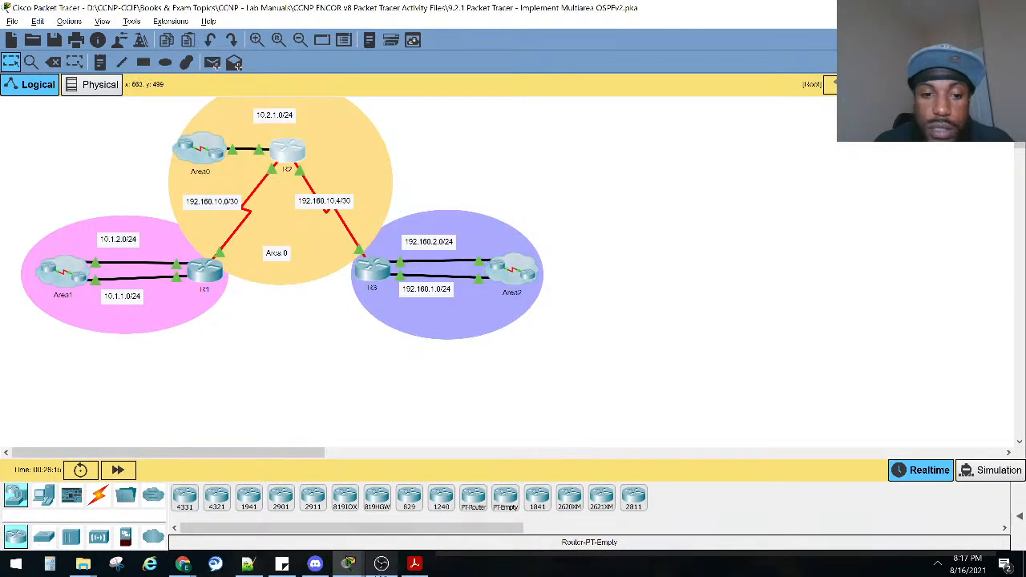
mouse_move(347, 566)
click(303, 505)
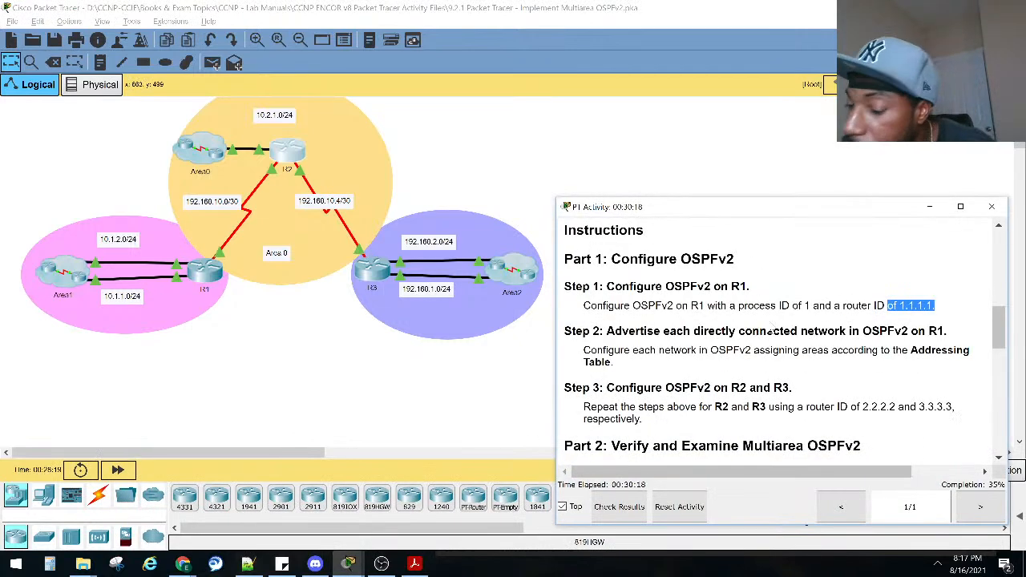
scroll(709, 319, up, 1)
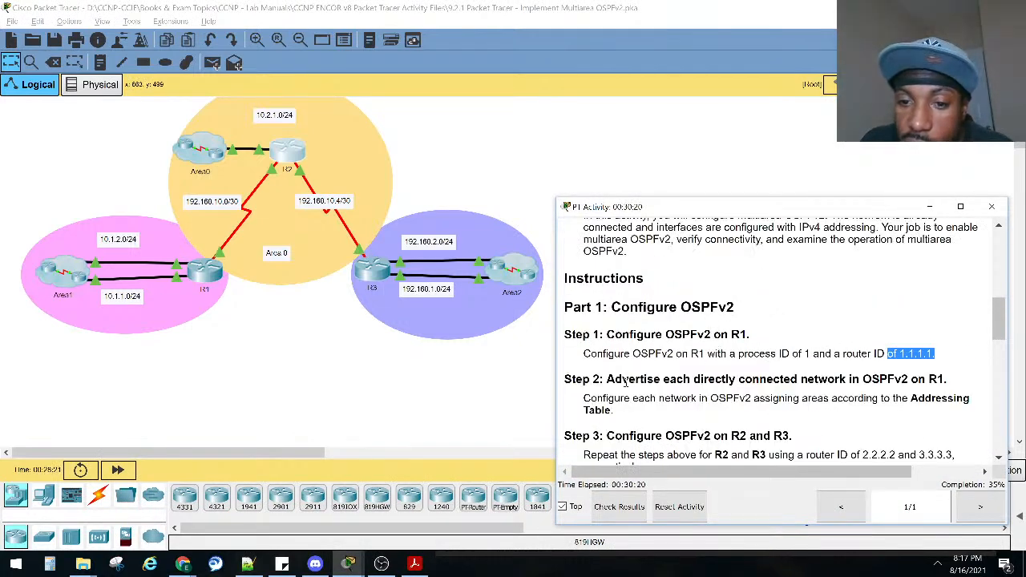
Review the Part 1 instructions for advertising R1's networks, check R1's addresses in the Addressing Table, and highlight the Step 3 heading for R2 and R3.
drag(605, 382, 947, 380)
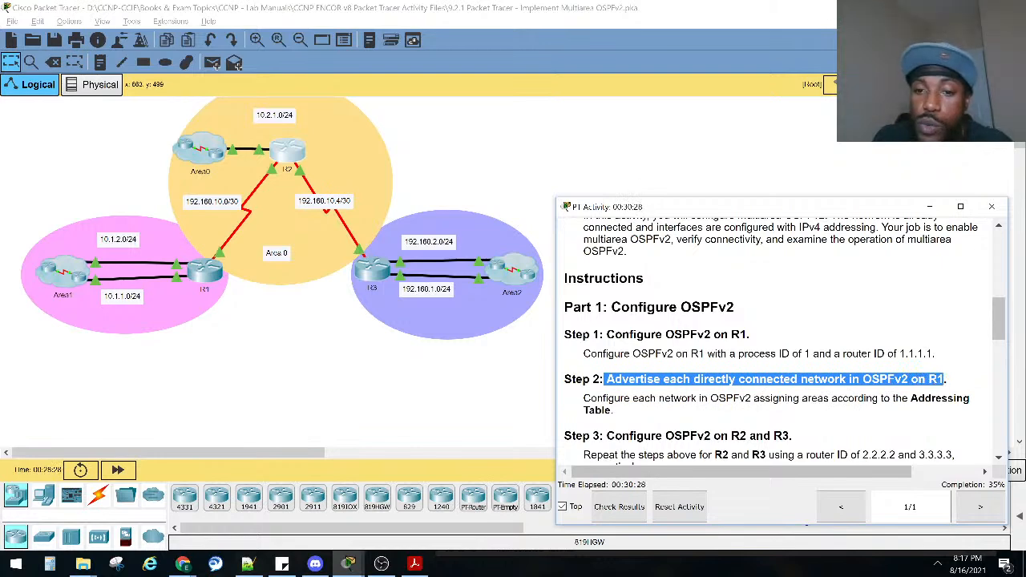
scroll(876, 383, up, 10)
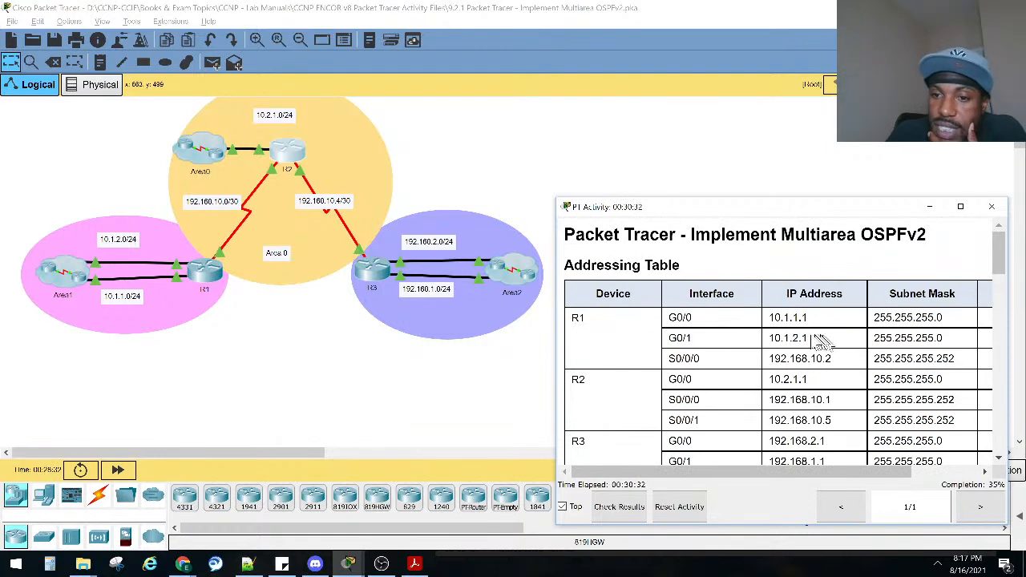
drag(833, 361, 768, 318)
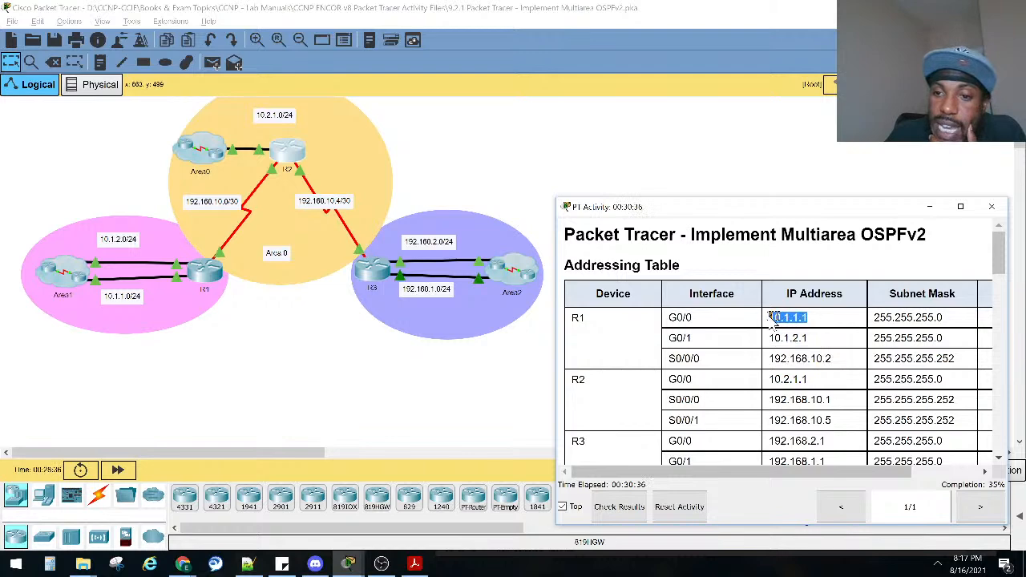
scroll(776, 363, down, 8)
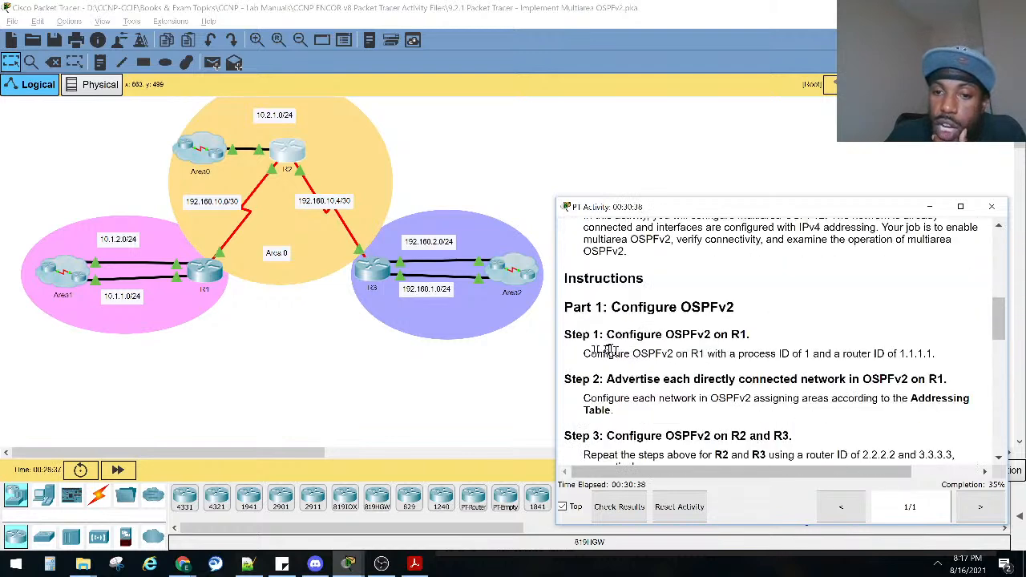
drag(594, 367, 651, 368)
drag(584, 398, 619, 398)
scroll(621, 395, down, 3)
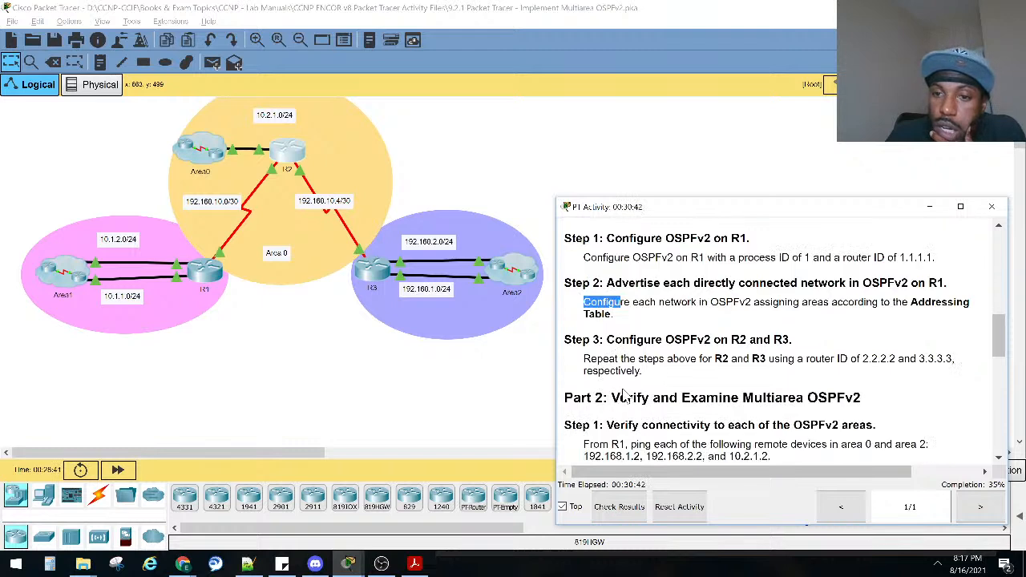
drag(571, 340, 800, 358)
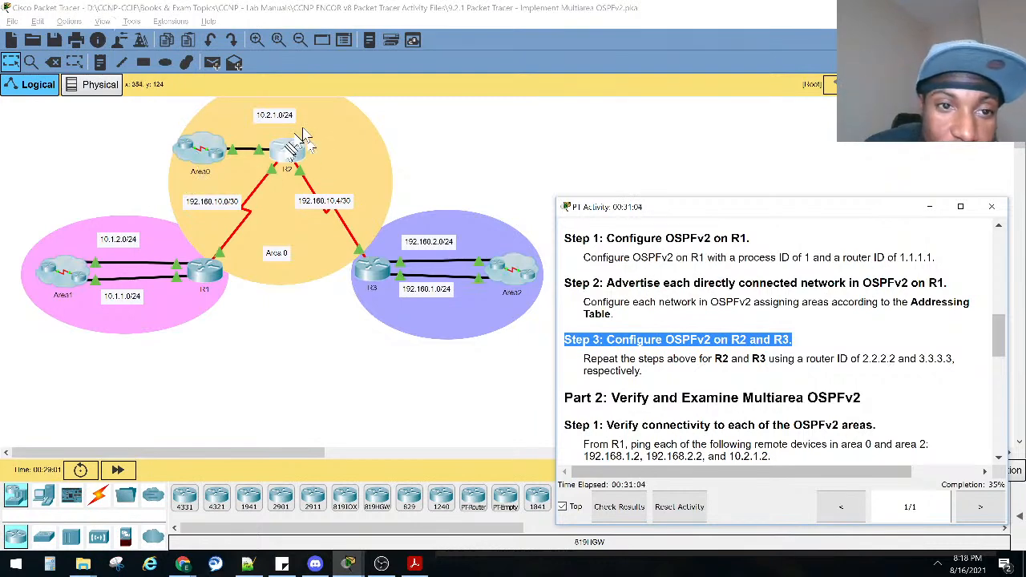
Open R2's command line, position its window beside the instructions, and enter privileged mode and global configuration mode.
click(289, 154)
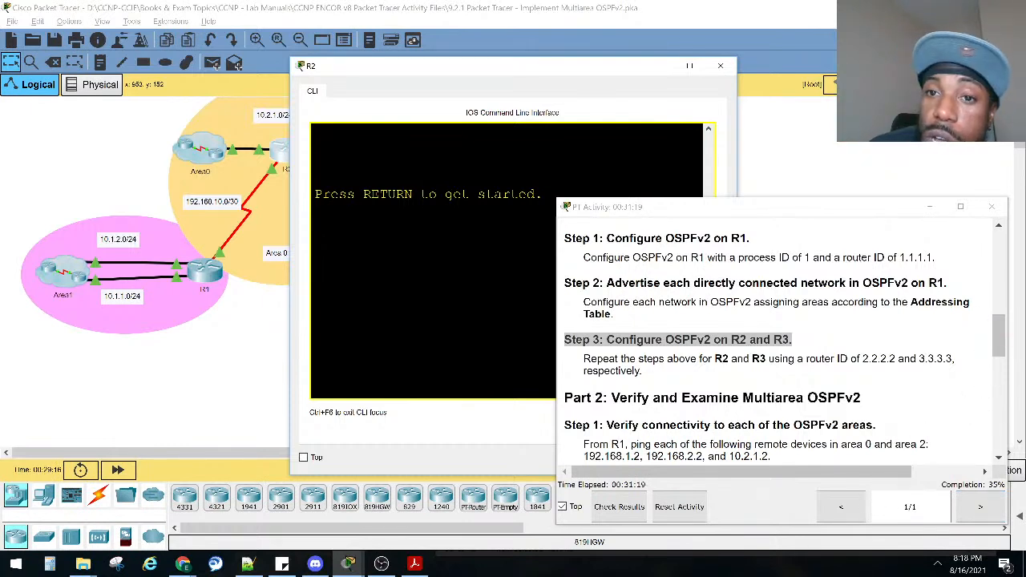
click(719, 65)
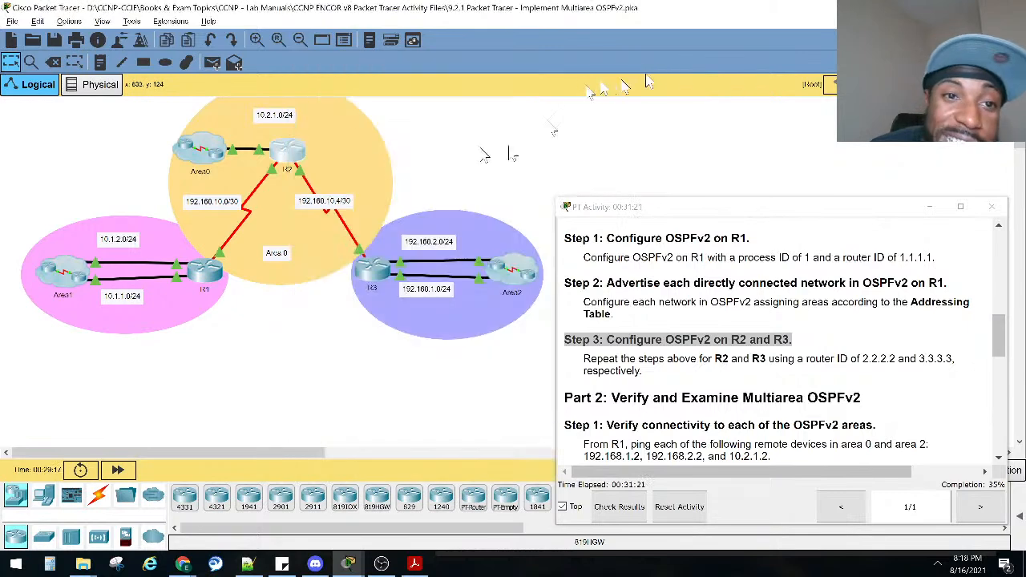
click(293, 156)
drag(373, 80, 167, 160)
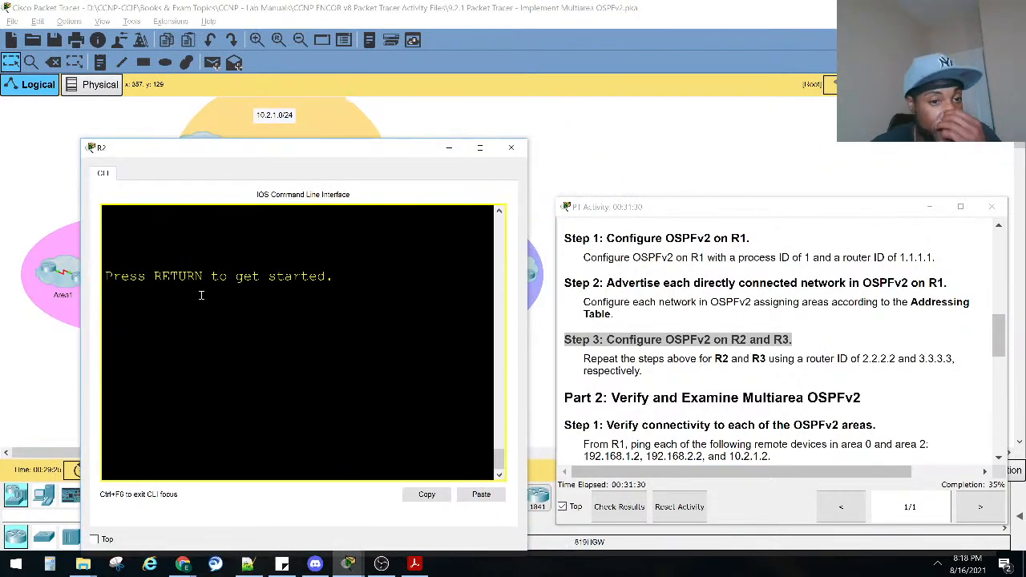
key(Return)
key(Return)
key(Return)
key(Return)
text(ena)
key(Return)
text(conf)
key(Tab)
text(t)
Start OSPF process 1 on R2 with router ospf 1.
key(Tab)
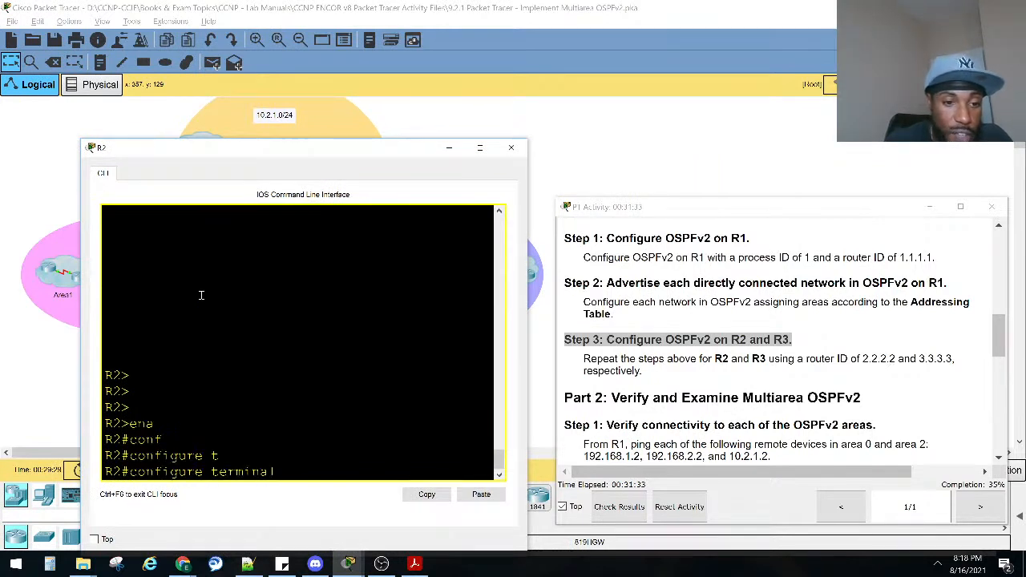
key(Return)
text(router o)
key(Tab)
text(o)
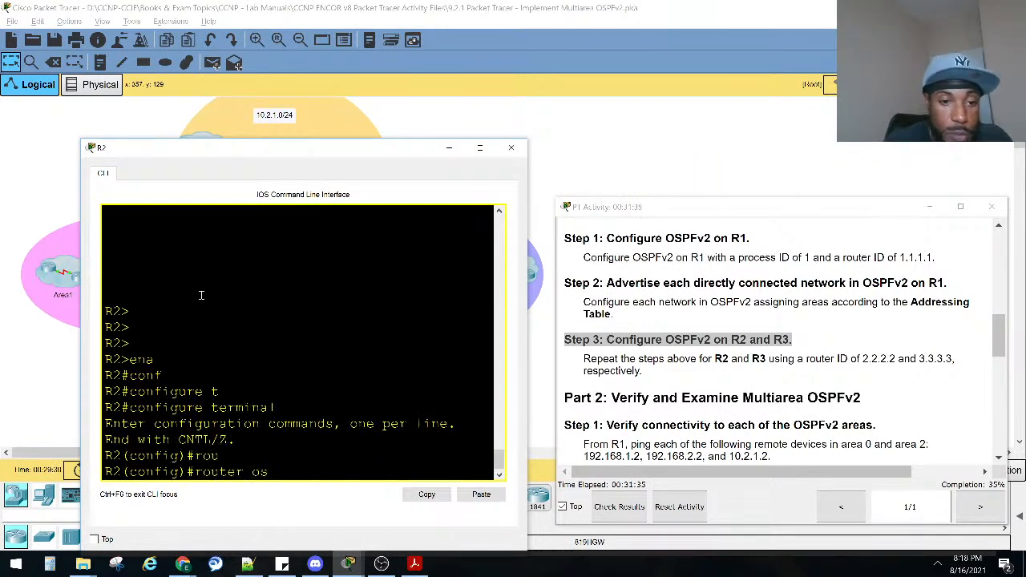
text(s)
key(Tab)
text(pf 1)
key(Return)
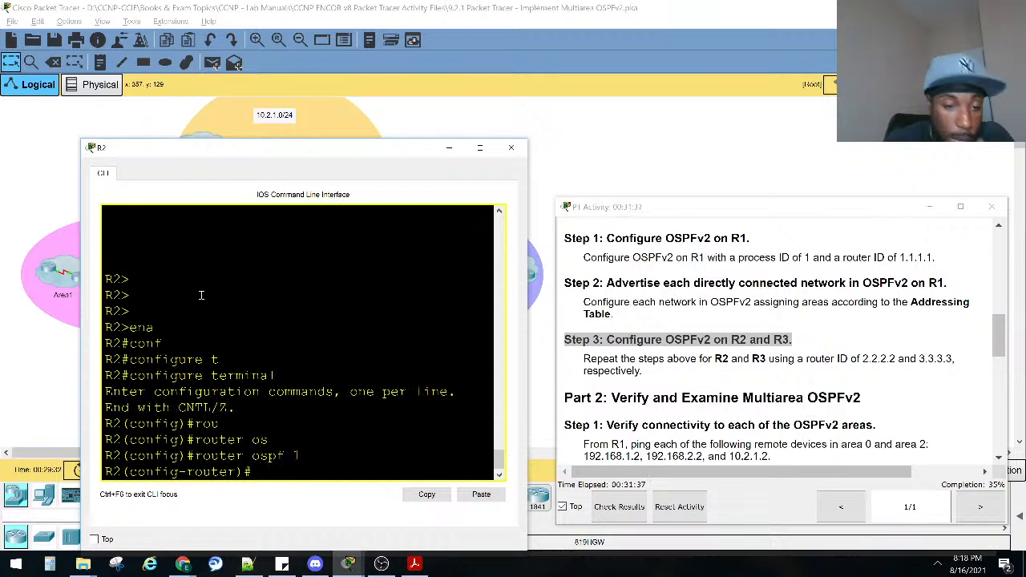
Set R2's OSPF router ID to 2.2.2.2, as given in the Step 3 instructions.
text(ro)
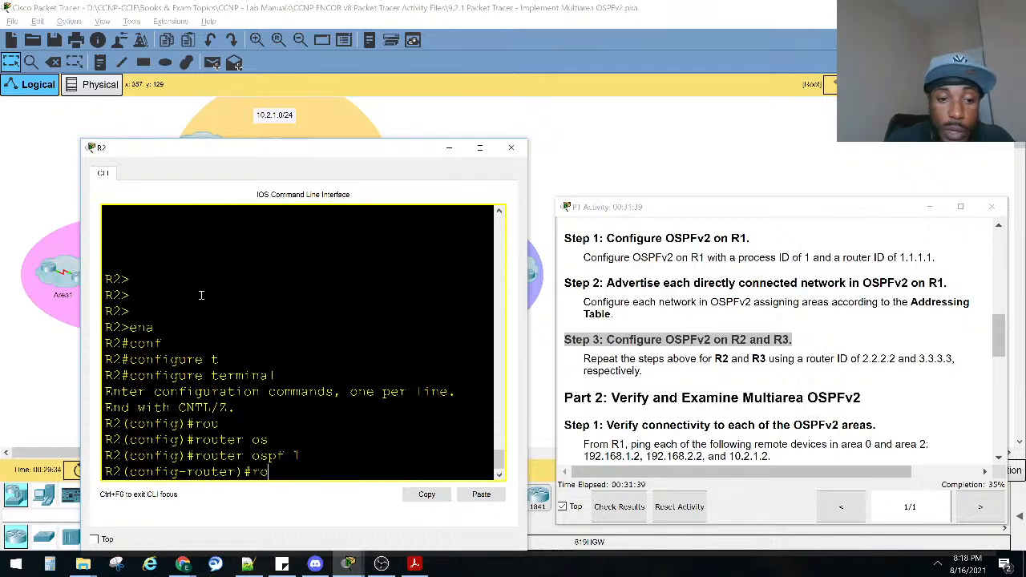
text(u)
key(Tab)
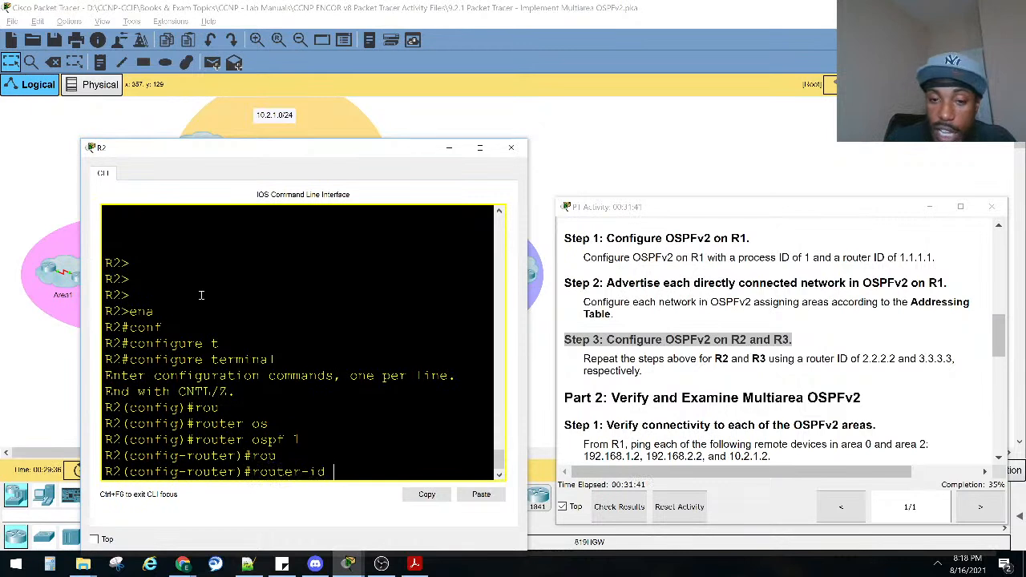
double_click(876, 358)
click(213, 343)
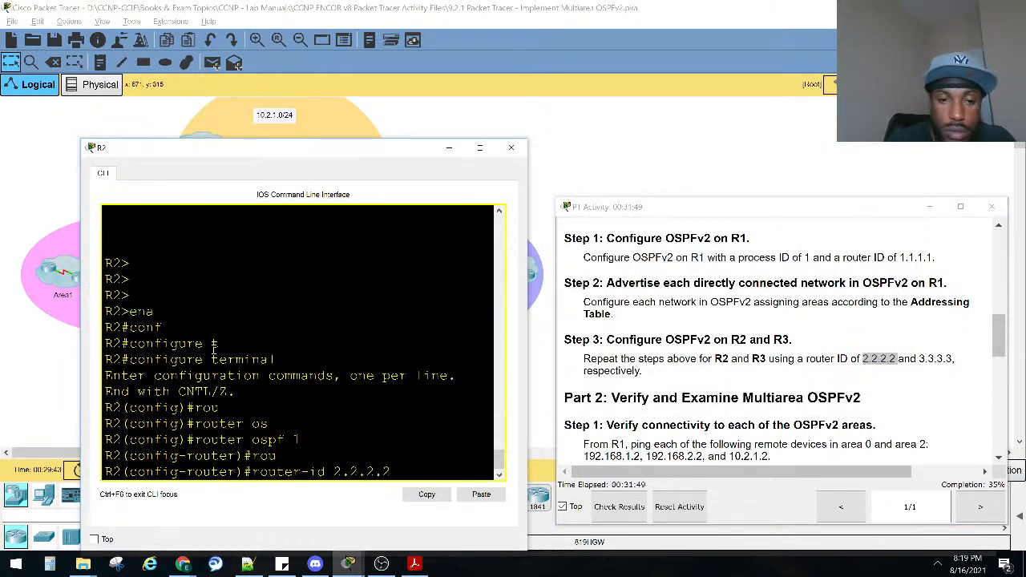
key(Return)
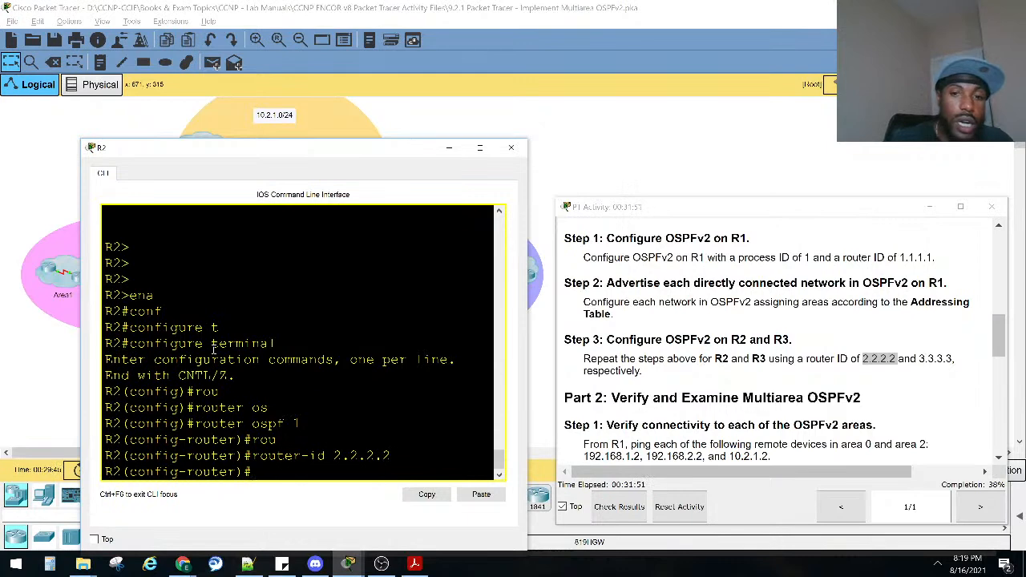
Move R2's window aside to examine the network labels on its links in the topology.
drag(263, 149, 301, 350)
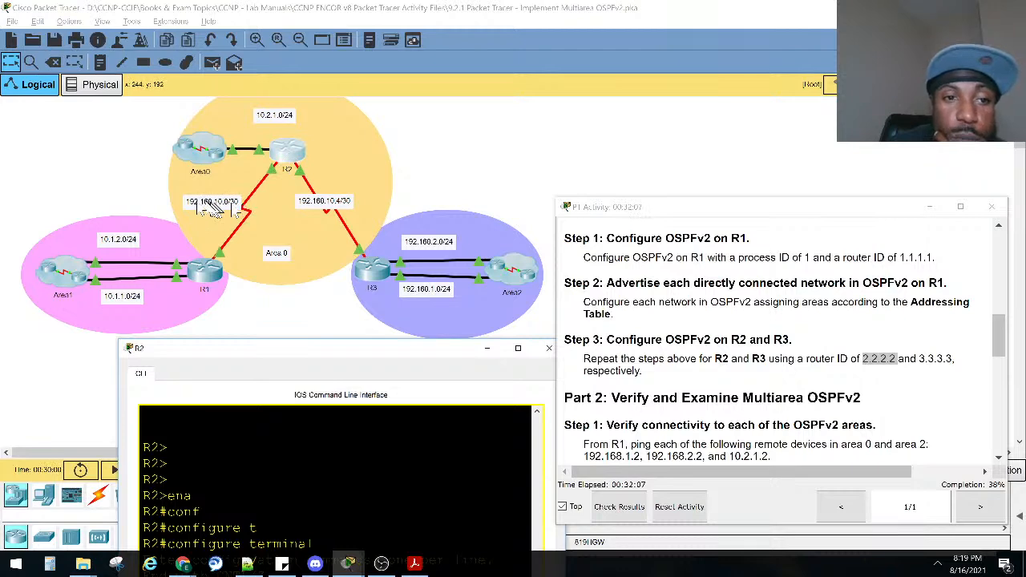
drag(250, 351, 204, 202)
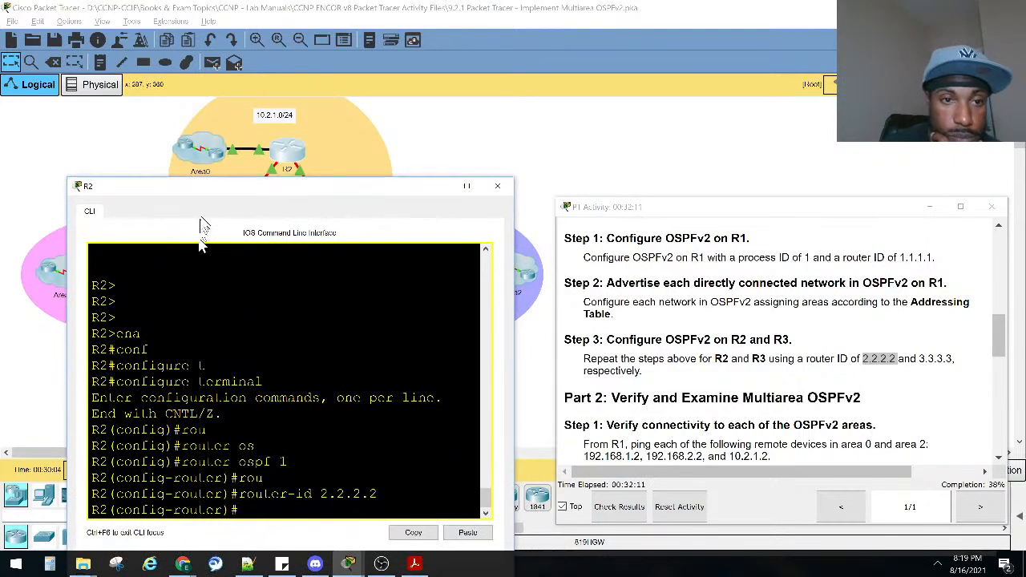
text(net)
key(Tab)
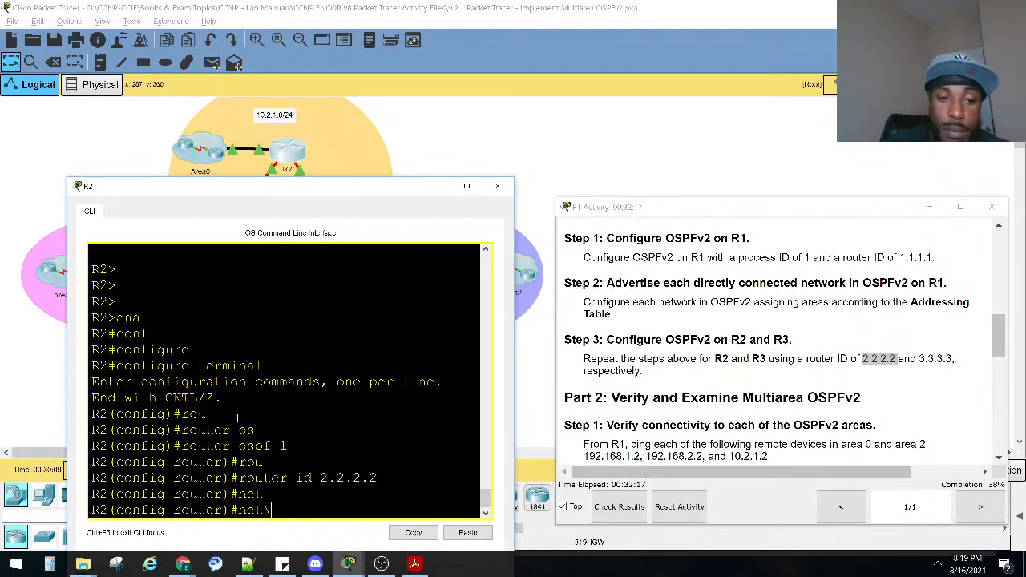
drag(292, 189, 313, 317)
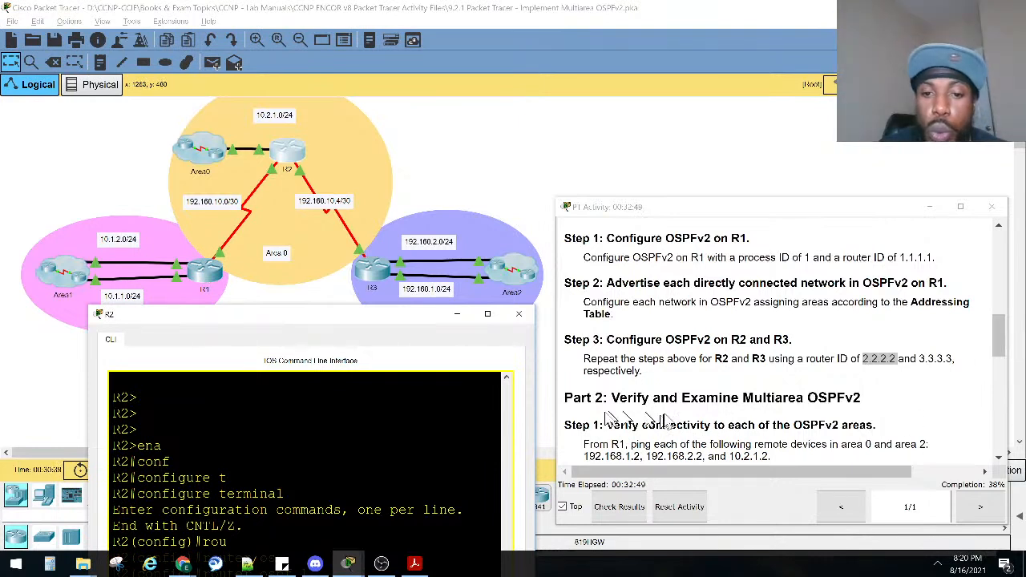
Widen R2's window, check the general channel in Discord, and return to the Packet Tracer lab.
drag(533, 420, 616, 414)
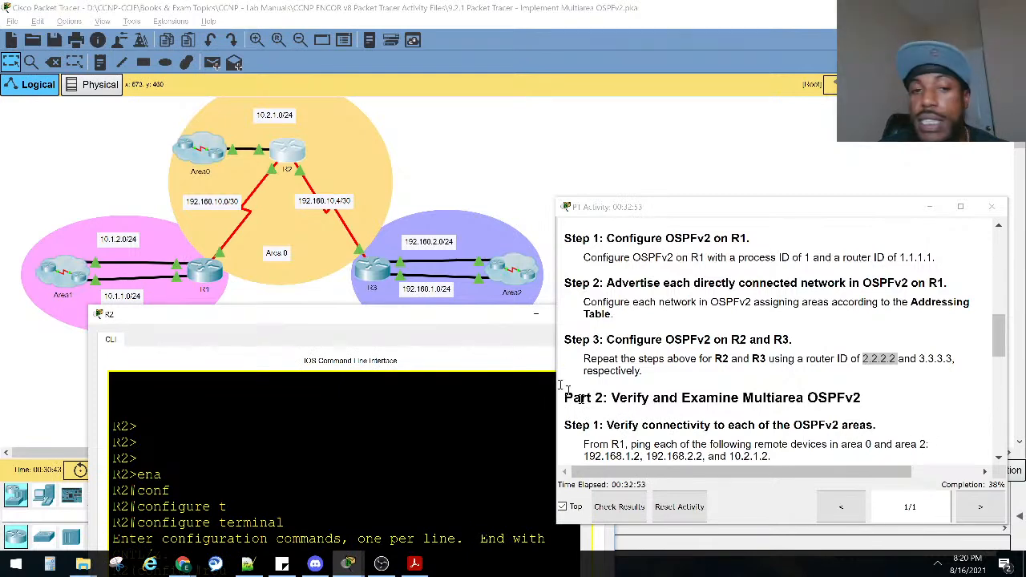
drag(383, 330, 348, 332)
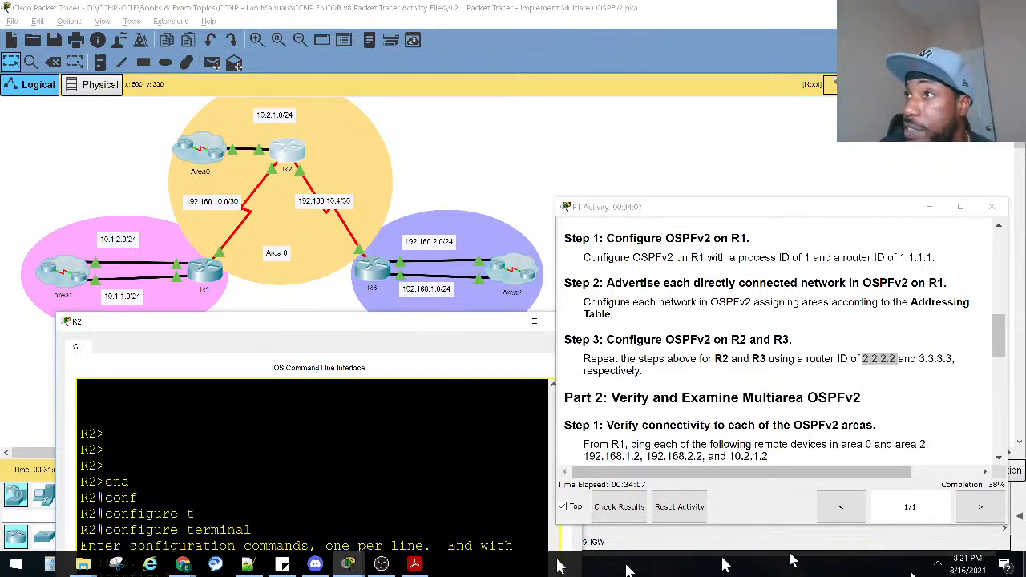
key(alt+Tab)
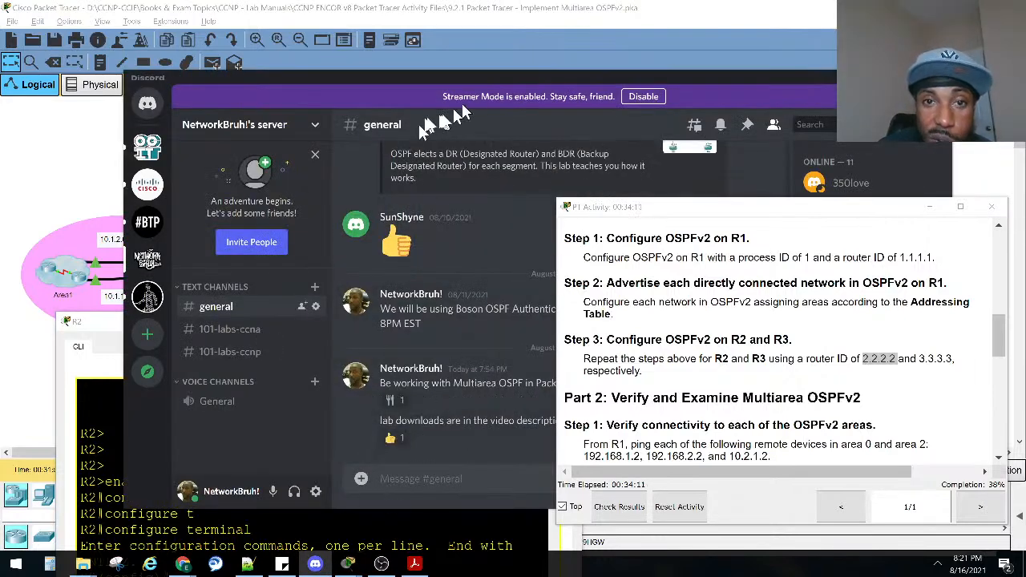
key(alt+Tab)
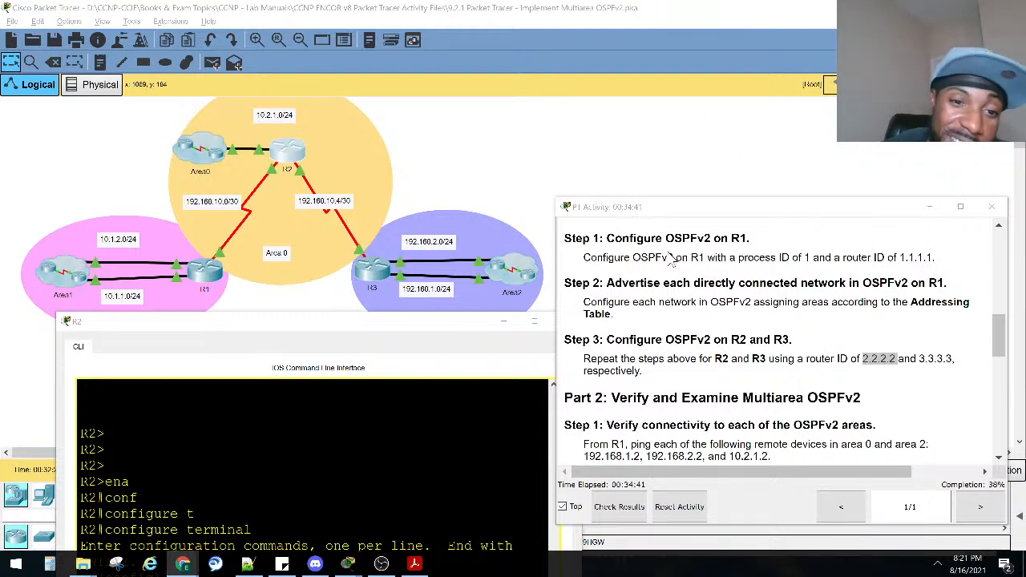
Advertise R2's link to R1 in OSPF with network 192.168.10.0 0.0.0.3 area 0.
drag(476, 327, 460, 195)
key(Return)
key(Return)
key(Return)
key(Return)
text(net)
key(Tab)
text(192.168.)
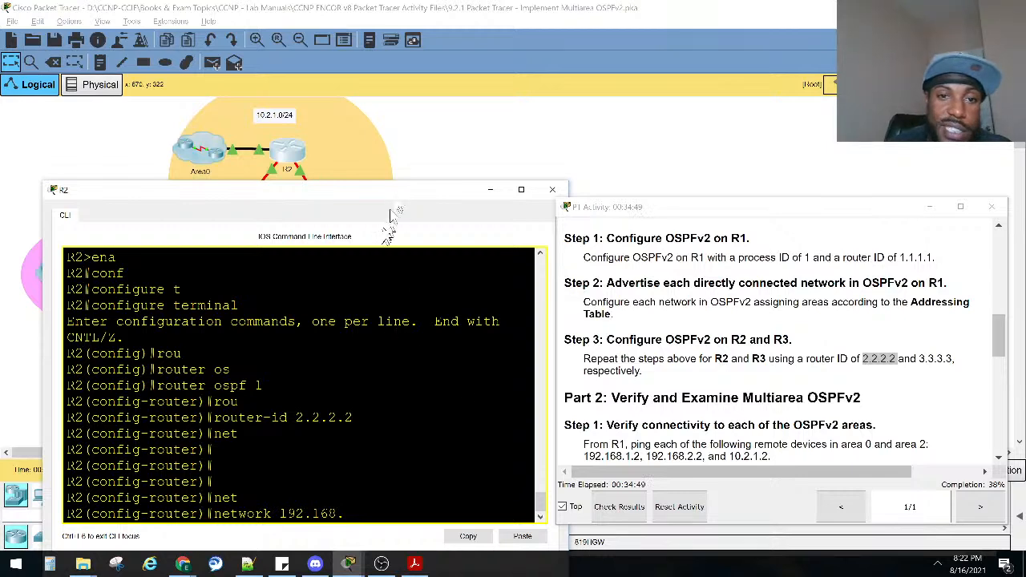
drag(399, 190, 406, 272)
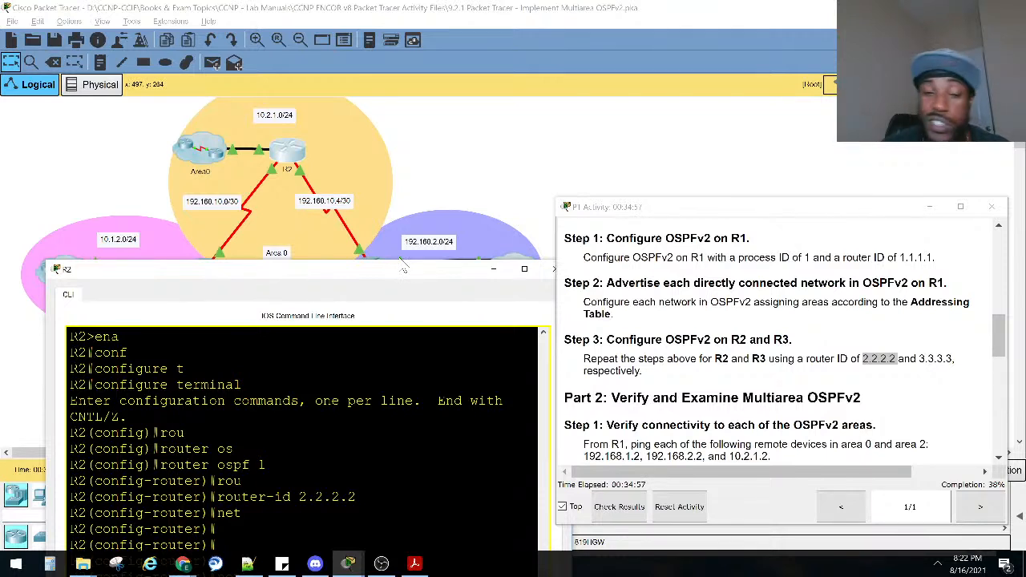
drag(353, 278, 337, 139)
text(10.0.)
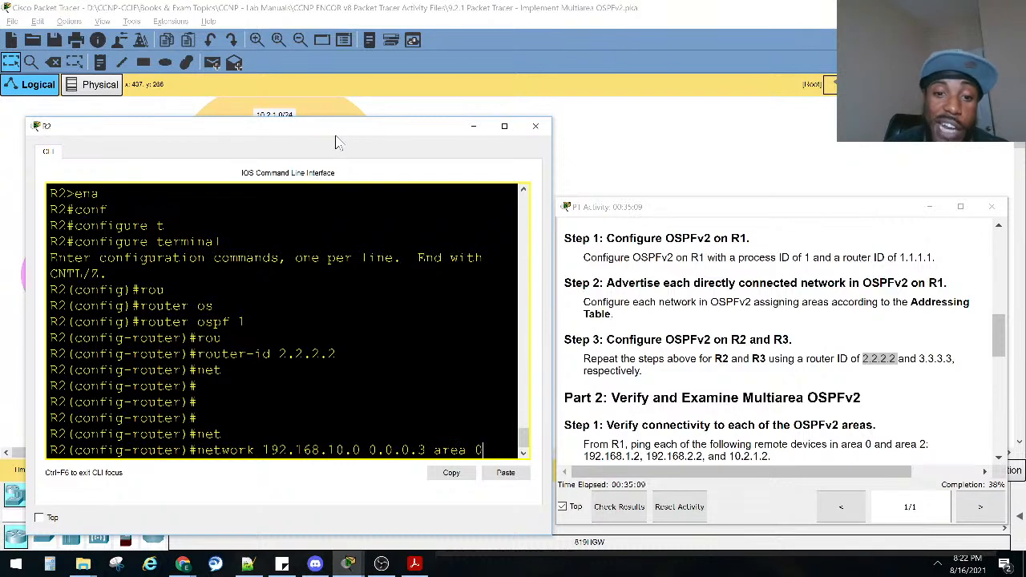
key(Return)
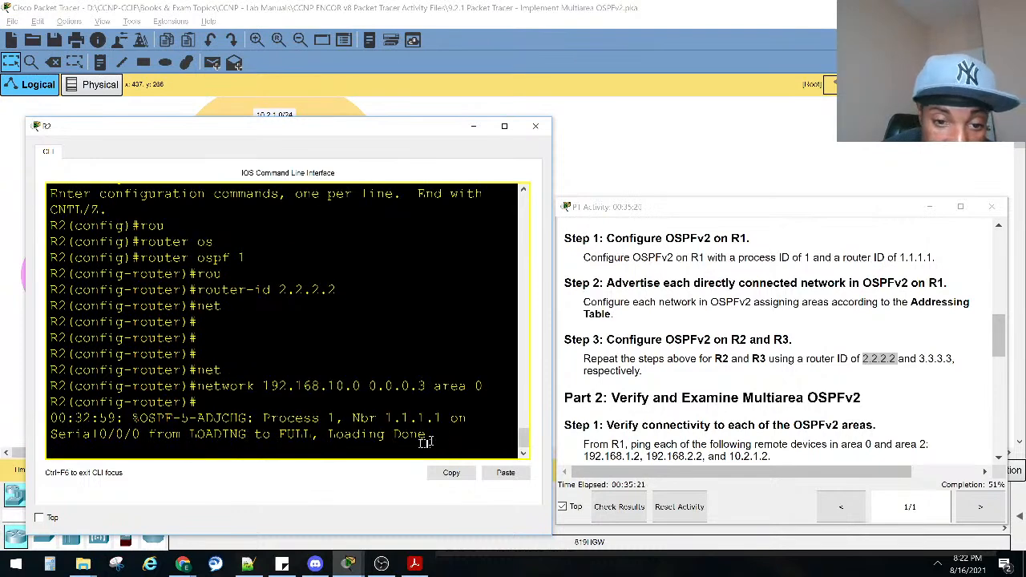
Examine the OSPF adjacency message on R2 by highlighting its neighbor and state-change details.
drag(423, 443, 221, 417)
drag(369, 417, 197, 402)
drag(407, 130, 630, 396)
drag(312, 401, 54, 92)
drag(149, 393, 270, 394)
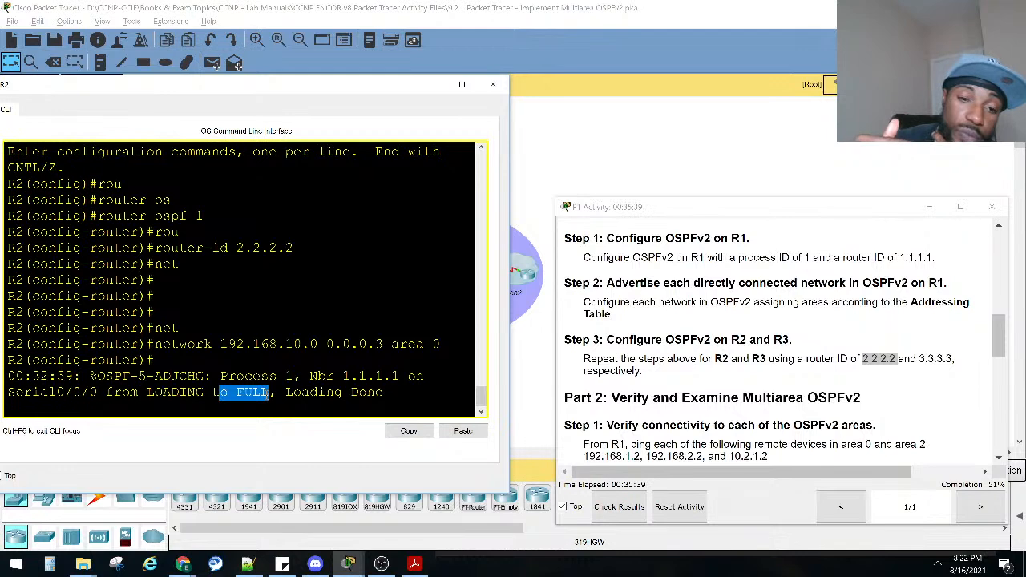
drag(381, 394, 286, 394)
drag(210, 396, 164, 396)
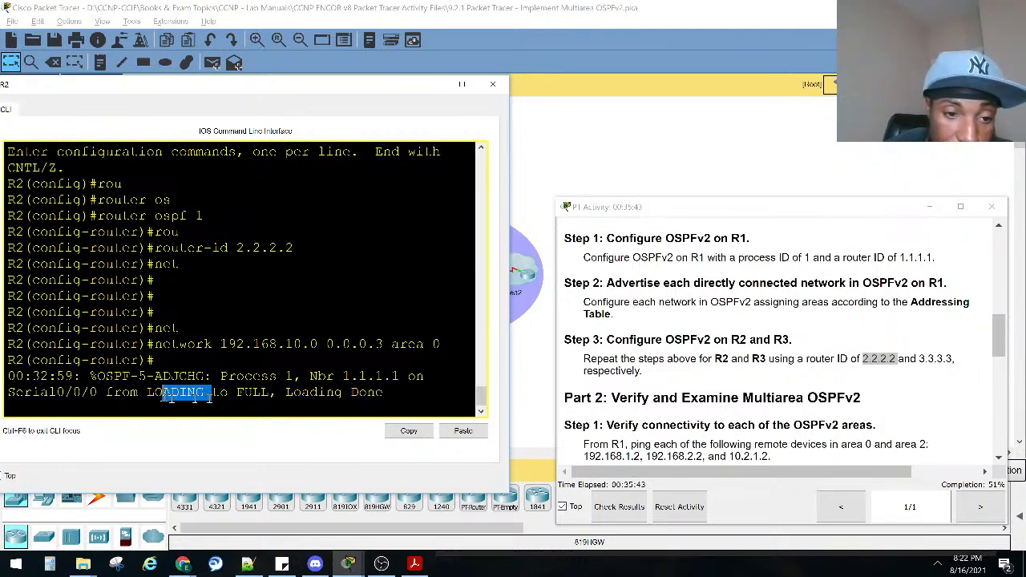
drag(268, 396, 232, 396)
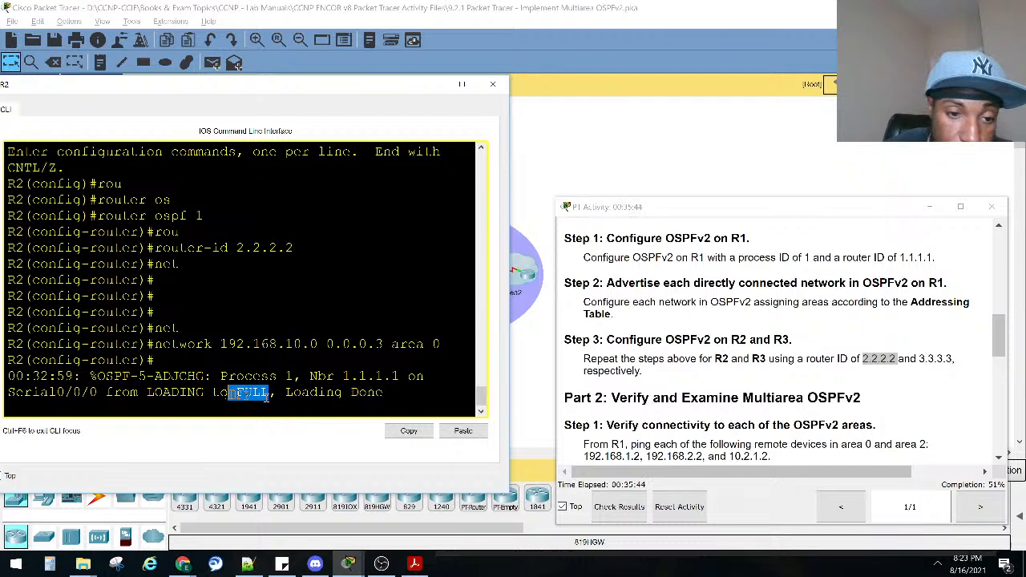
Minimize R2's window to check the serial link networks in the topology, and reopen its command line at a fresh router configuration prompt.
click(427, 89)
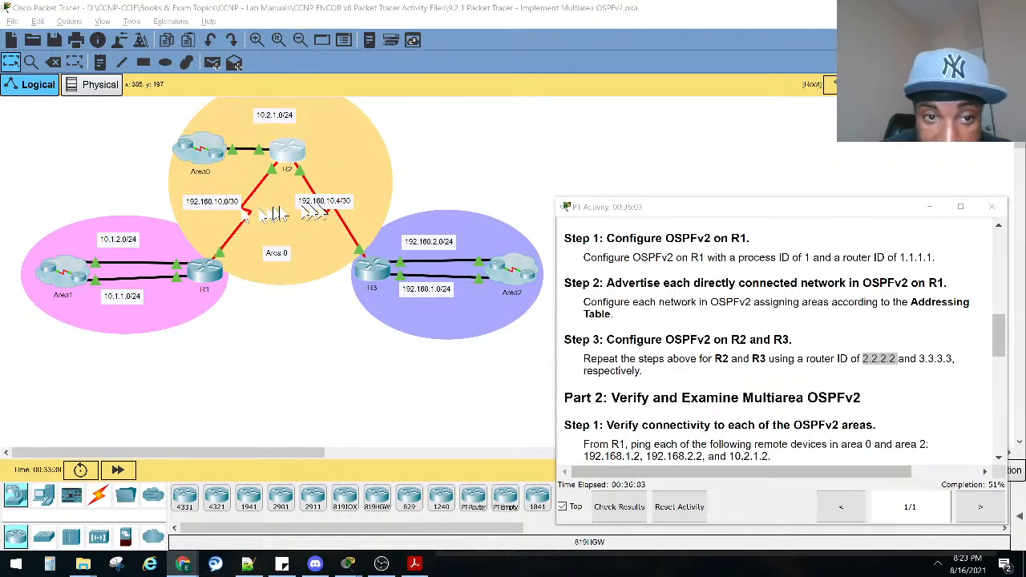
click(294, 148)
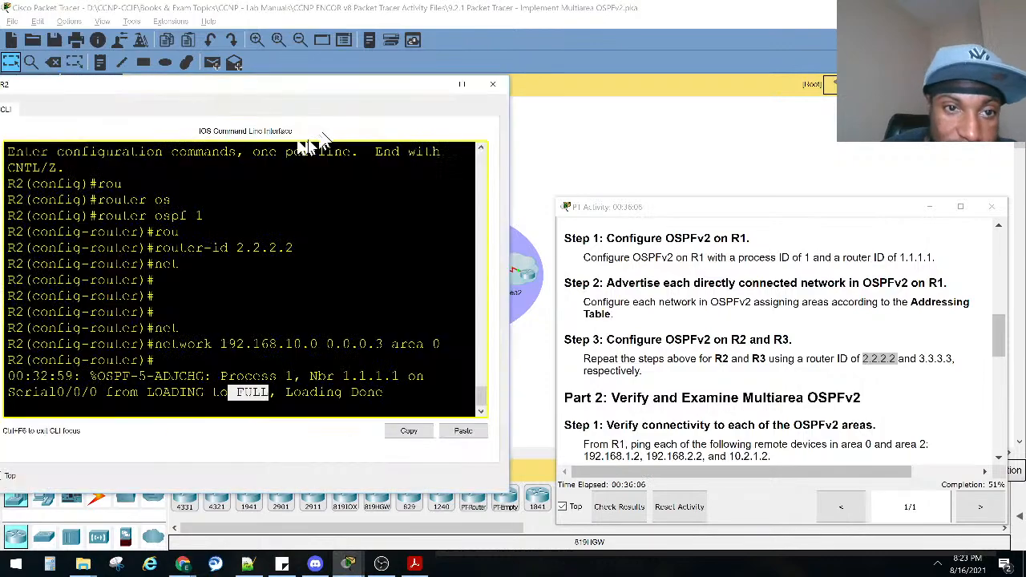
drag(316, 88, 378, 200)
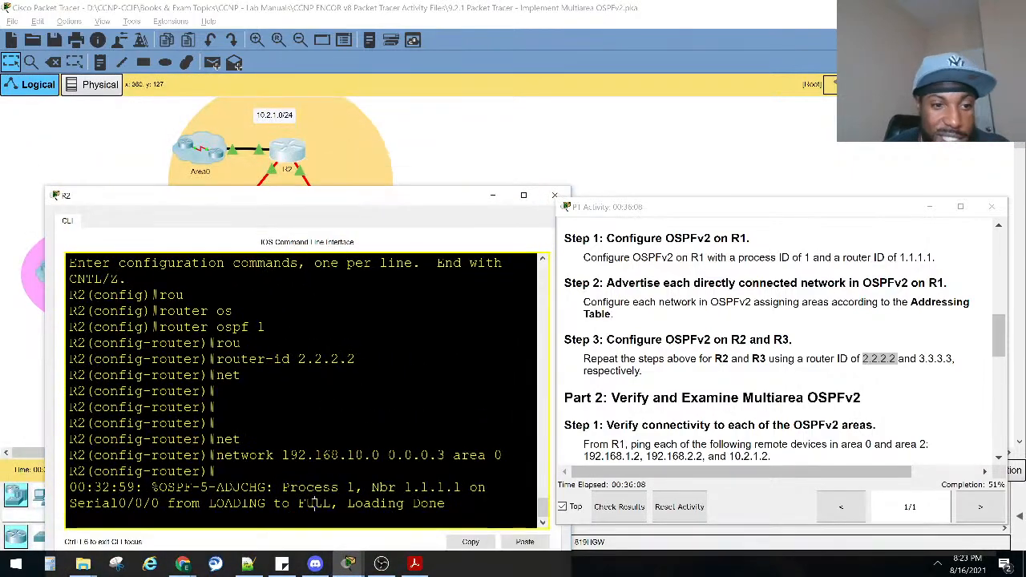
key(Return)
key(Return)
key(Return)
key(Return)
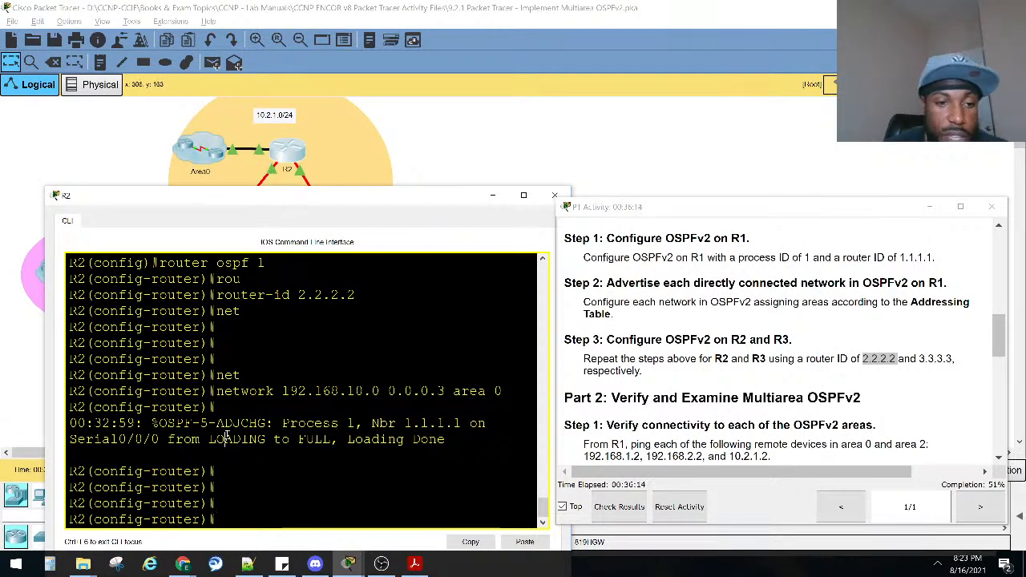
Advertise R2's LAN toward the Area0 cloud in OSPF with network 10.2.1.0 0.0.0.255 area 0.
text(net)
key(Tab)
text(10.)
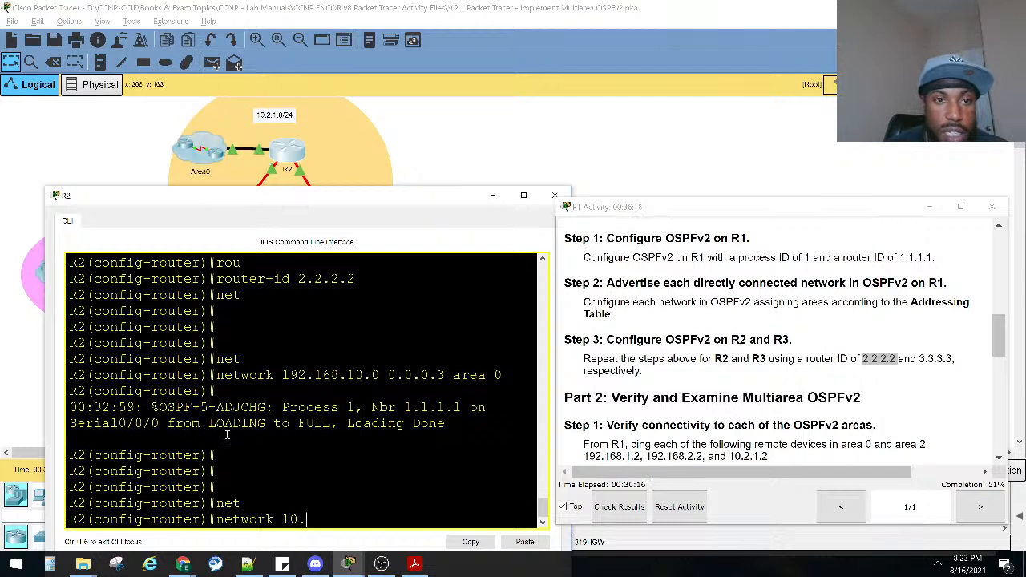
text(2.)
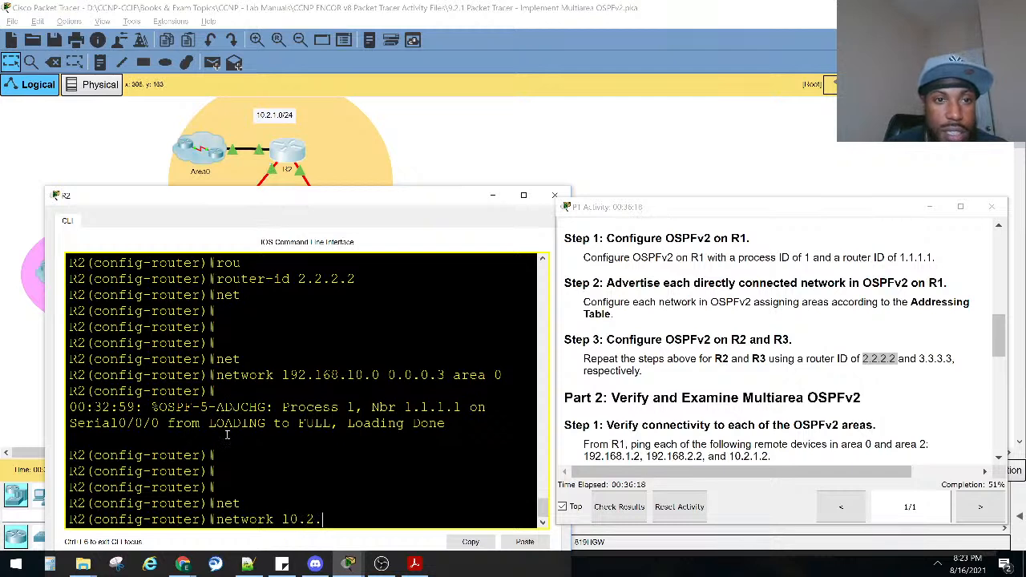
text(1.0 0.0.0)
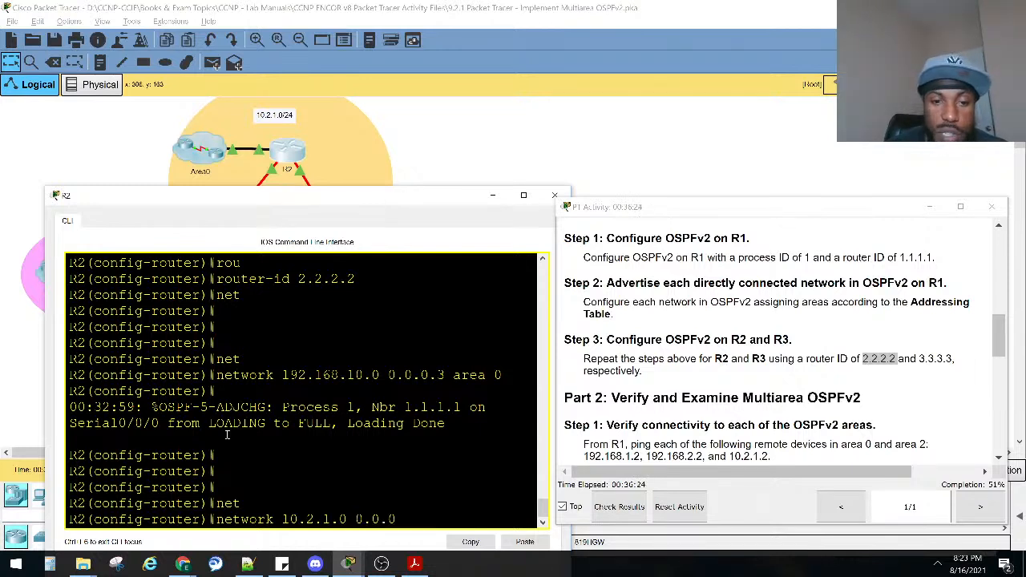
text(.255)
text( aera)
key(BackSpace)
key(BackSpace)
key(BackSpace)
key(BackSpace)
text(area)
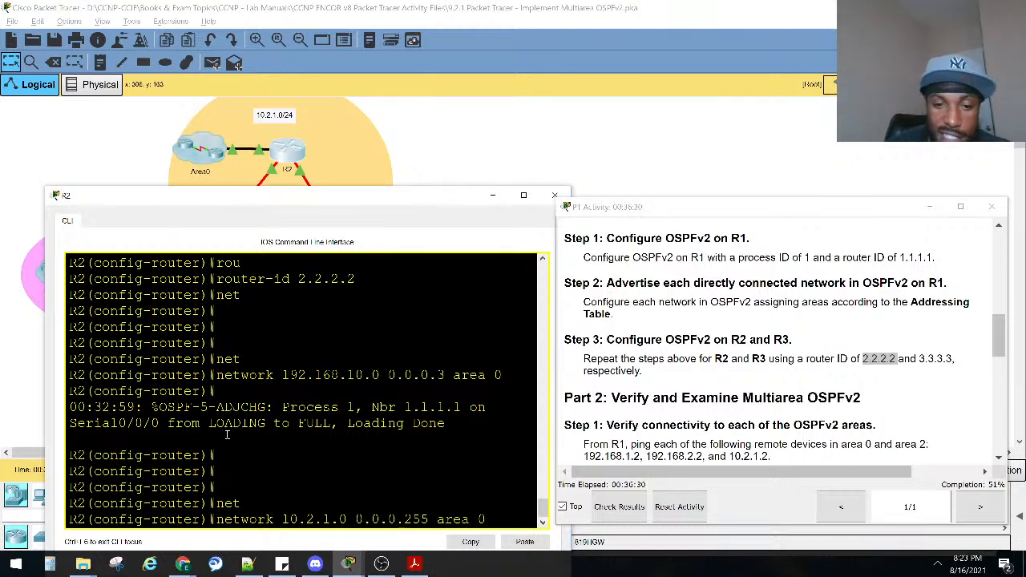
text( 0)
key(Return)
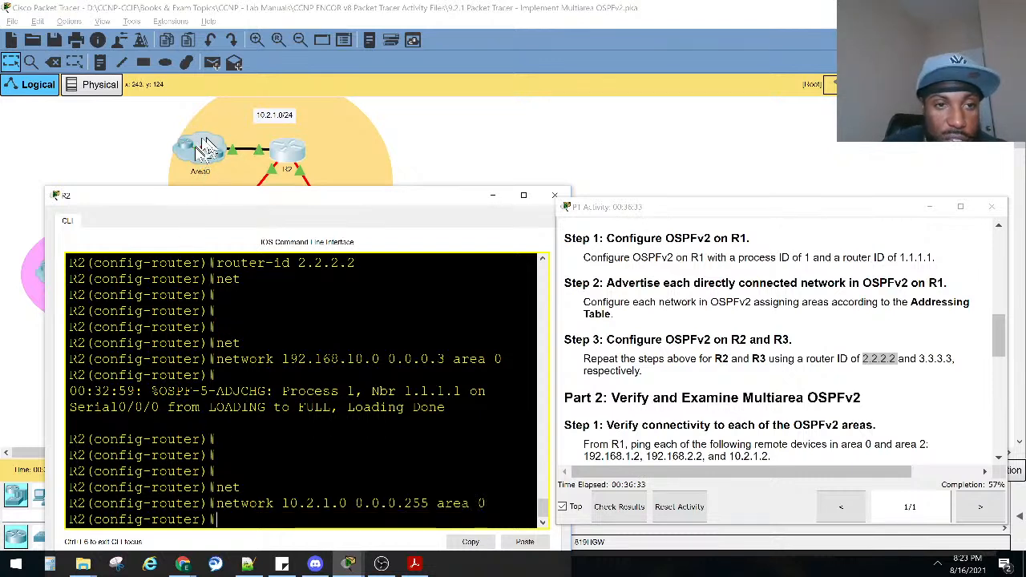
Examine the OSPF adjacency messages for R2's serial and GigabitEthernet0/0 links, highlighting the neighbor ID on the GigabitEthernet link.
drag(446, 409, 80, 392)
right_click(80, 393)
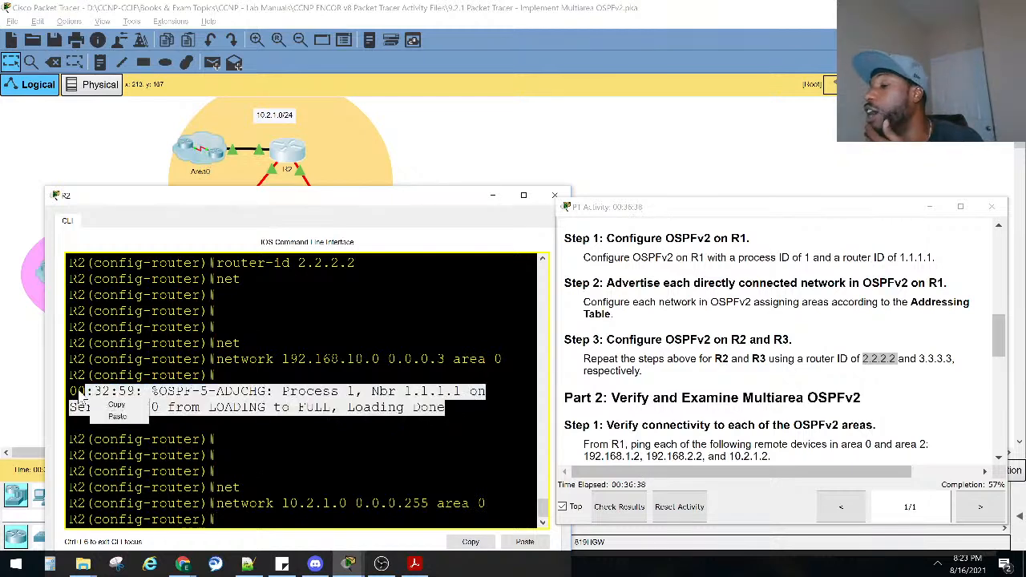
click(185, 454)
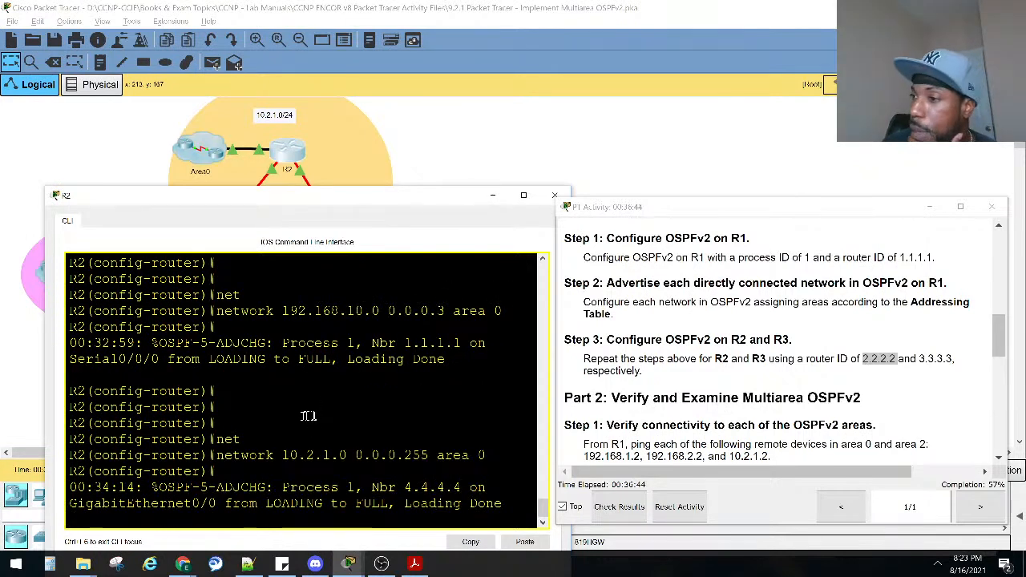
drag(501, 505, 116, 491)
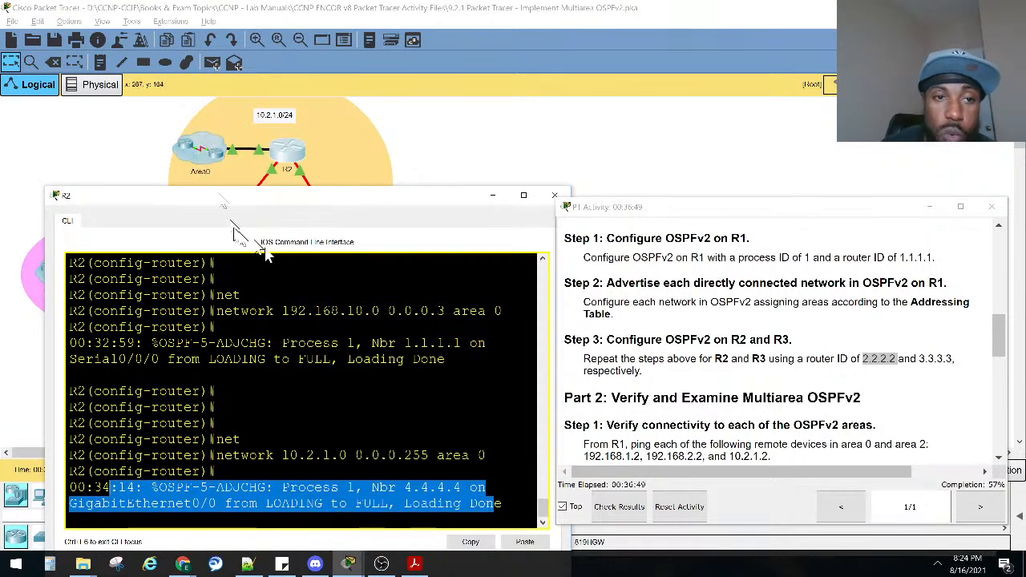
click(463, 489)
drag(462, 489, 403, 489)
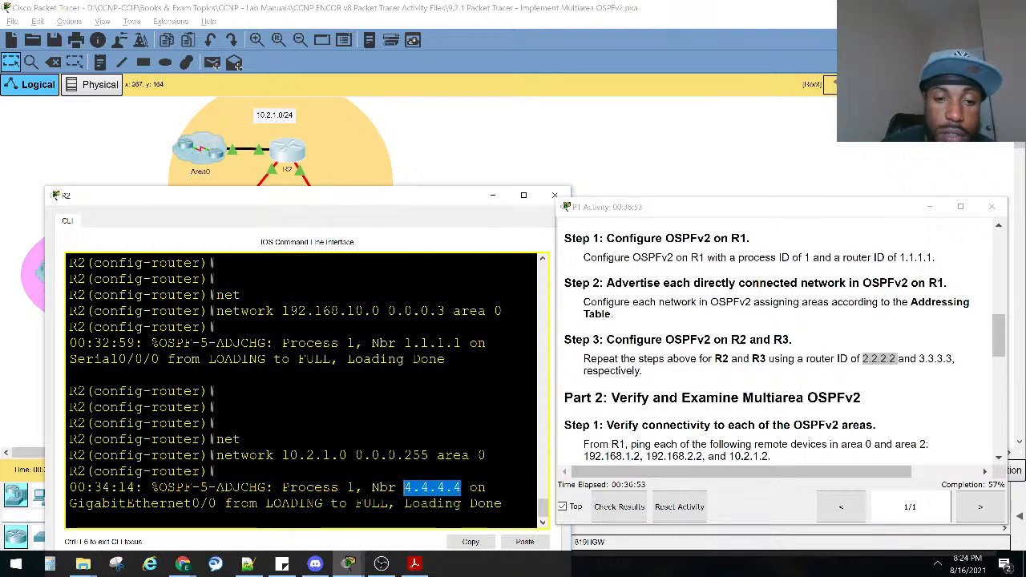
Check the R2–R3 link's network in the topology and advertise it on R2 in OSPF with network 192.168.10.4 0.0.0.3 area 0.
drag(449, 200, 364, 343)
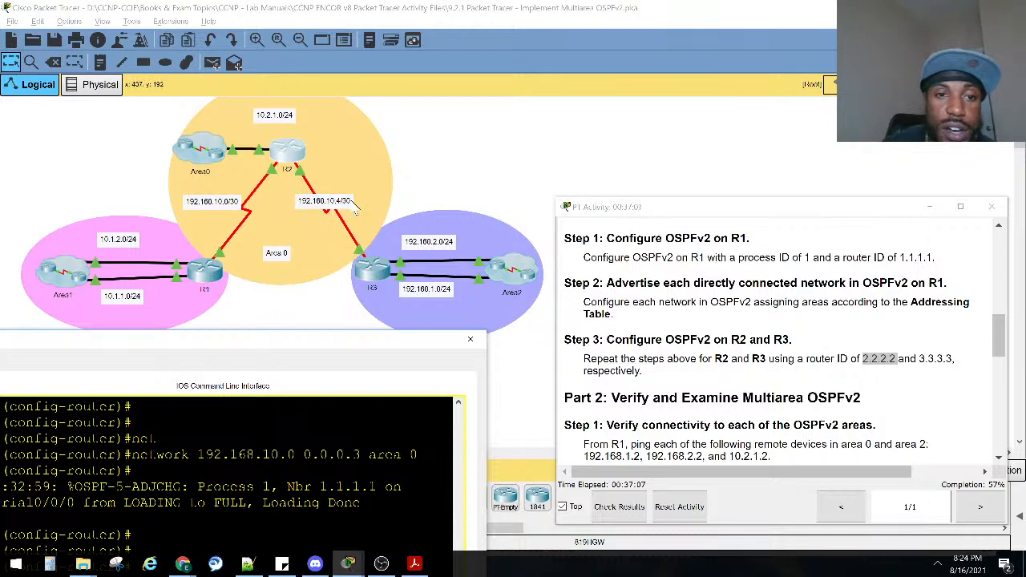
drag(313, 341, 365, 184)
click(351, 366)
key(Return)
key(Return)
key(Return)
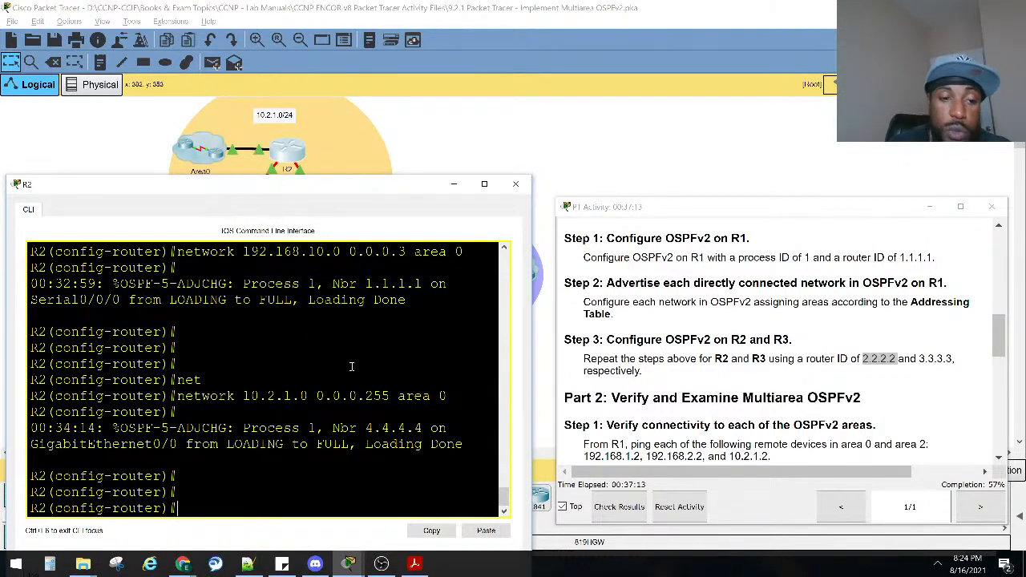
text(net)
key(Tab)
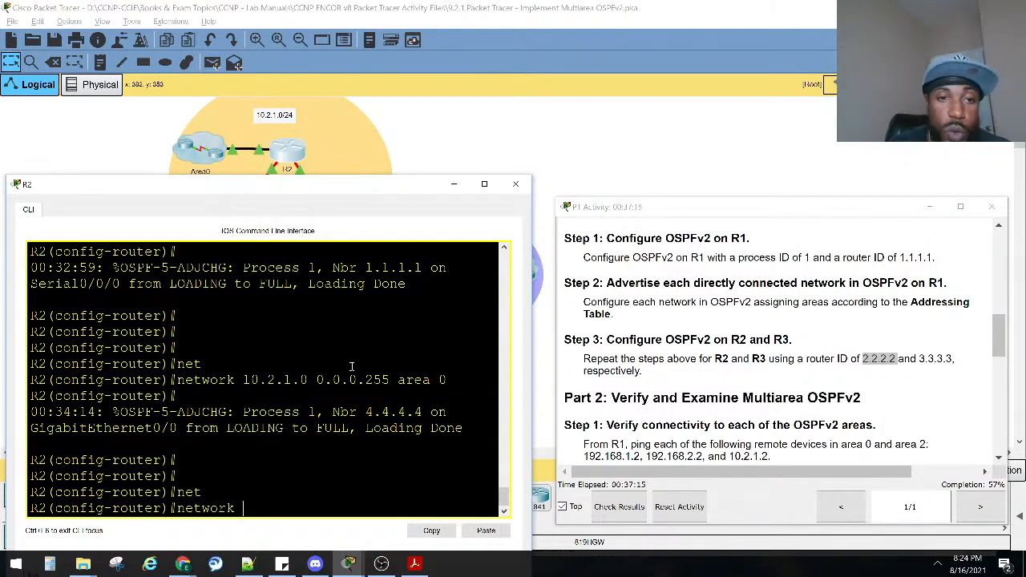
mouse_move(348, 194)
mouse_down()
mouse_move(385, 309)
mouse_move(353, 188)
mouse_up()
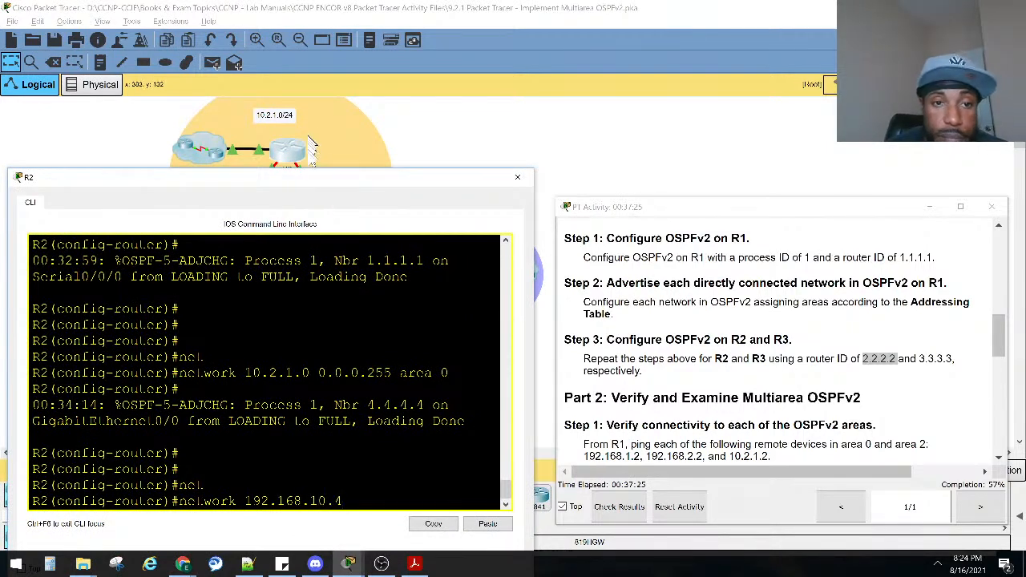
drag(296, 183, 314, 309)
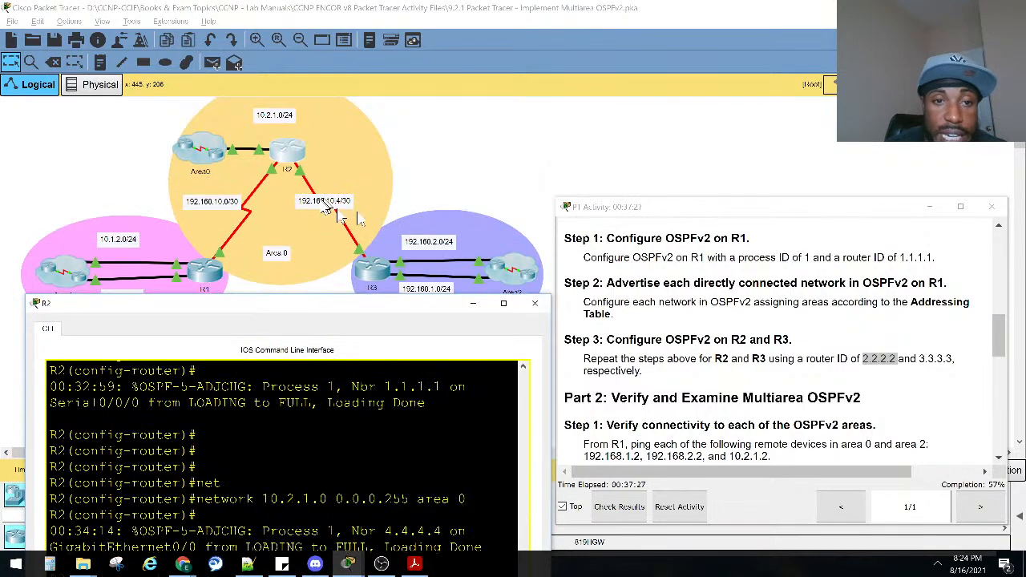
drag(312, 304, 258, 170)
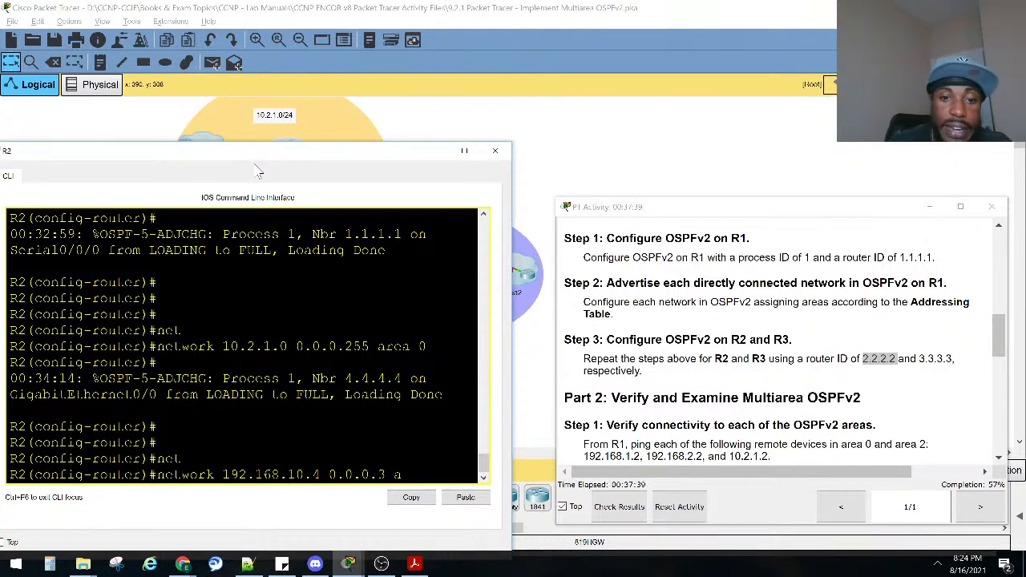
key(Tab)
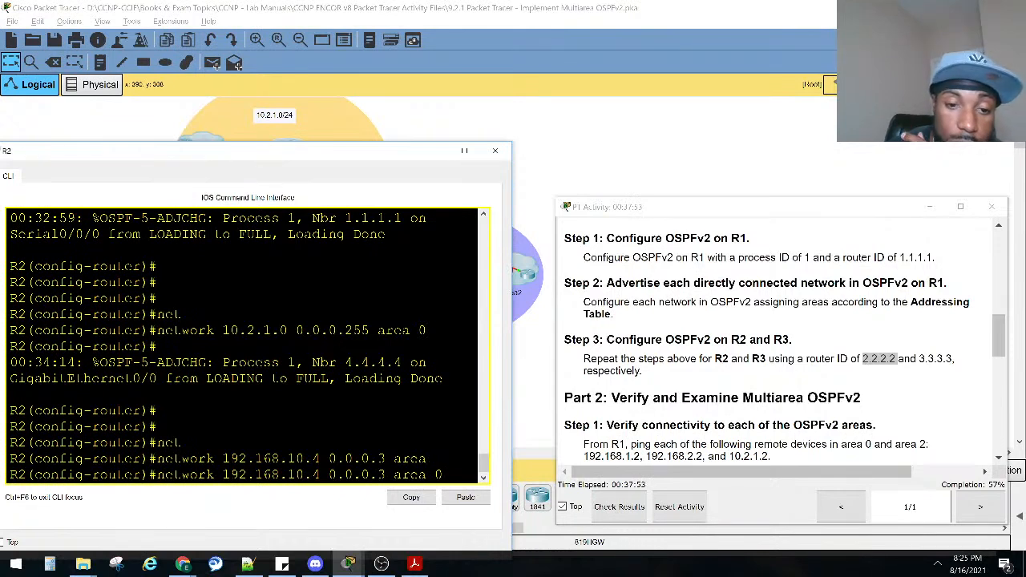
key(Return)
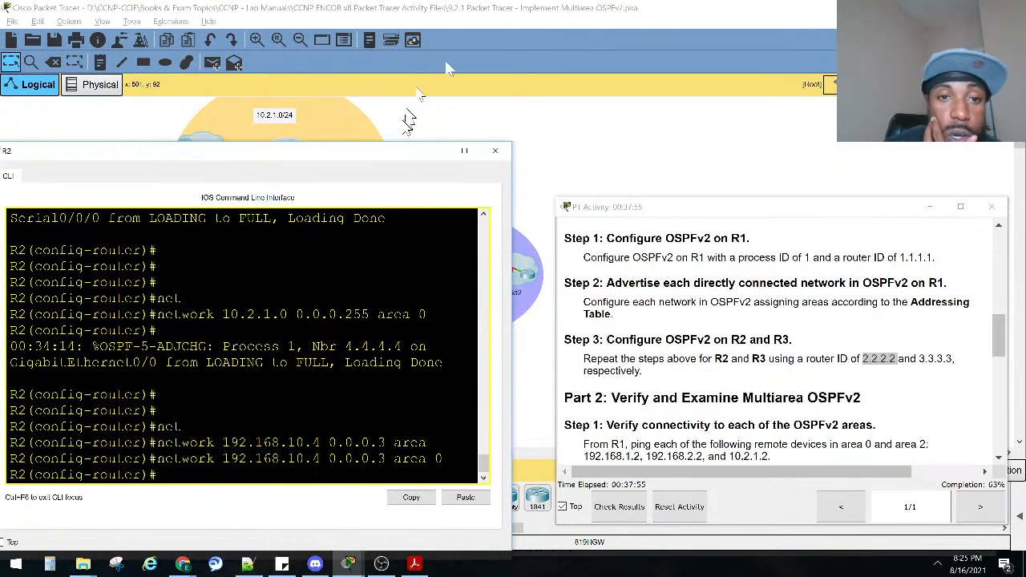
Move R2's window clear of the topology to review the networks connected to R2.
drag(302, 160, 336, 398)
text(net)
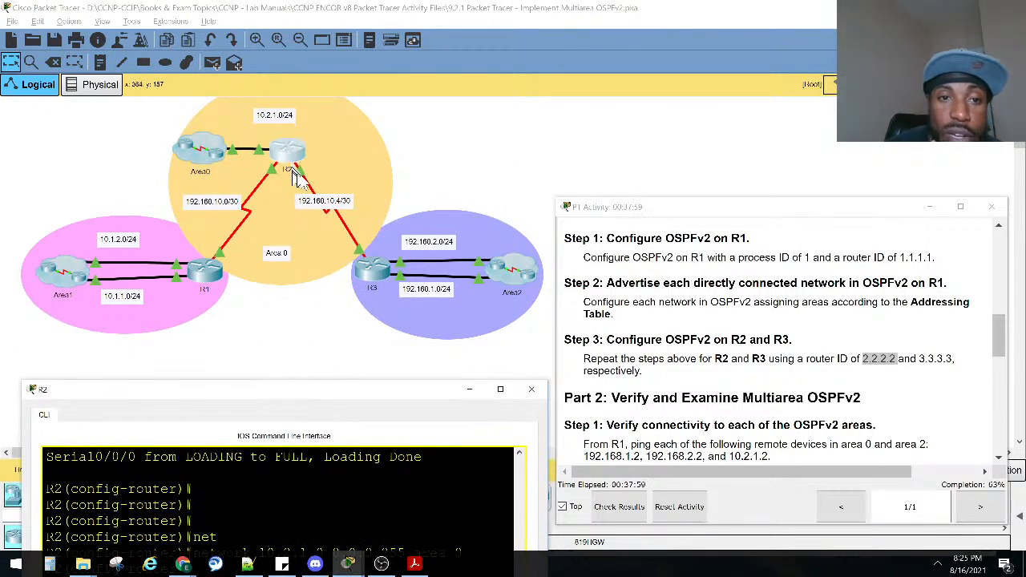
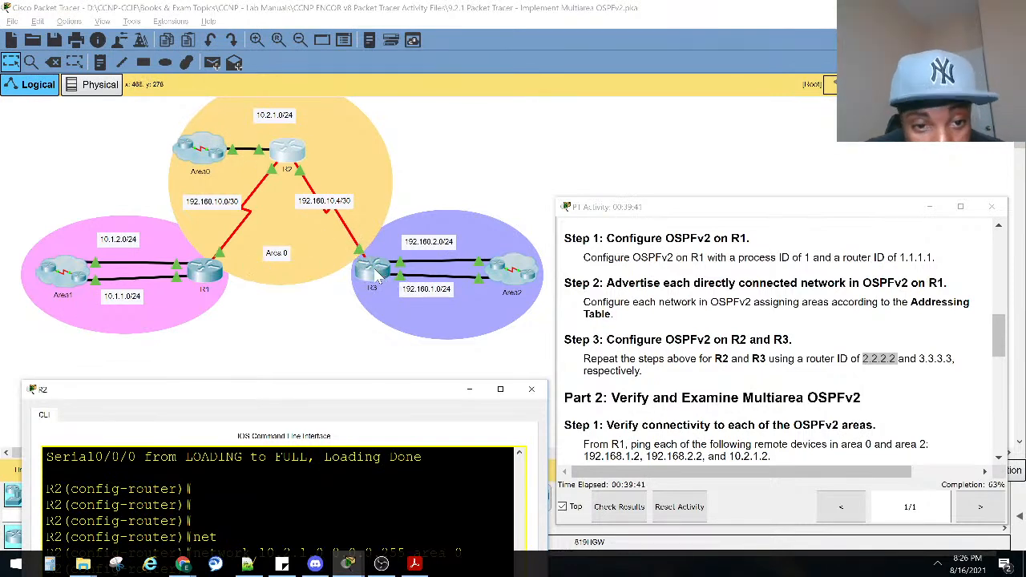
Review R2's 192.168.10.4 network statement for area 0 against the links shown in the topology.
drag(347, 386, 331, 219)
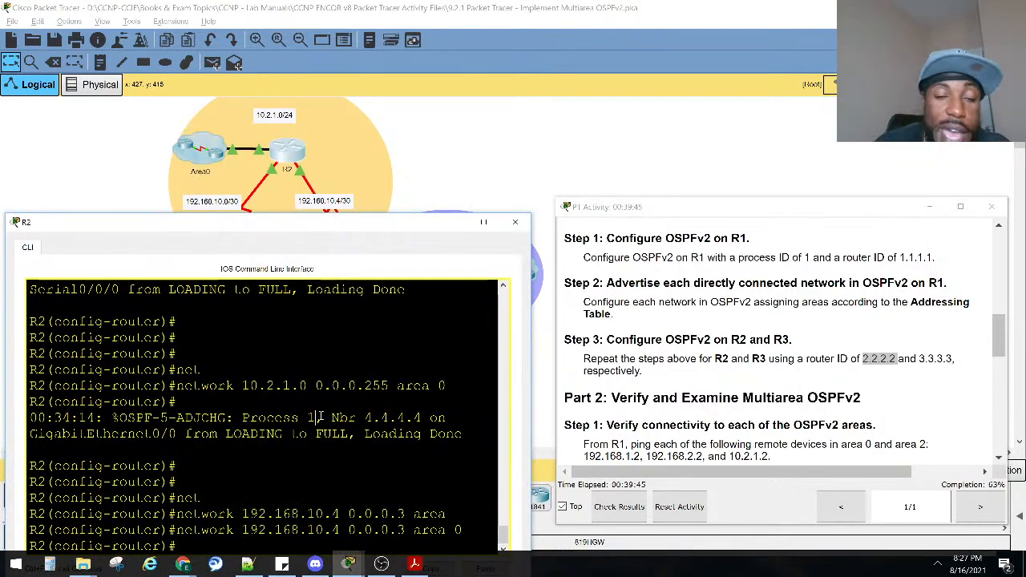
drag(473, 535, 170, 532)
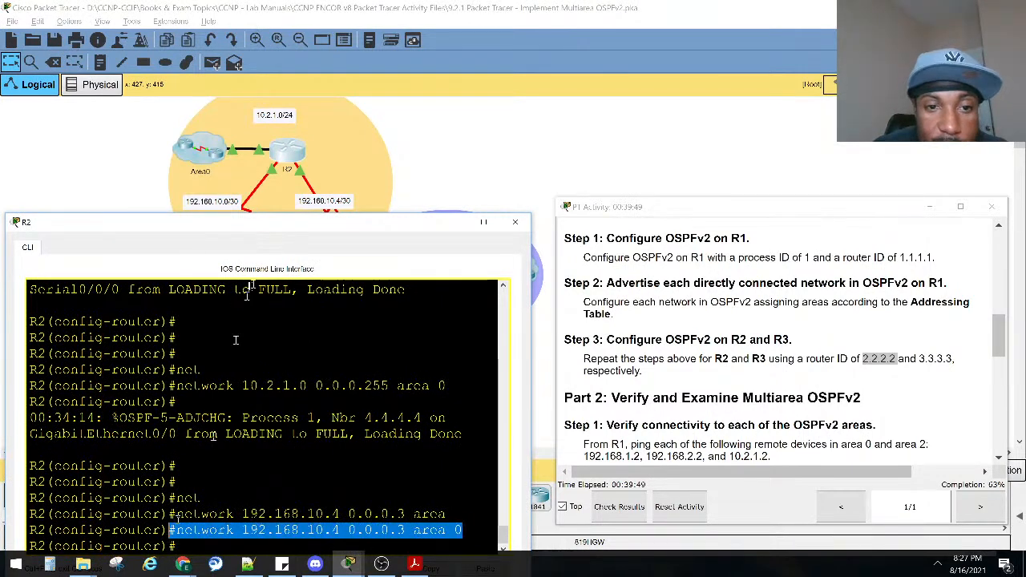
drag(293, 226, 289, 349)
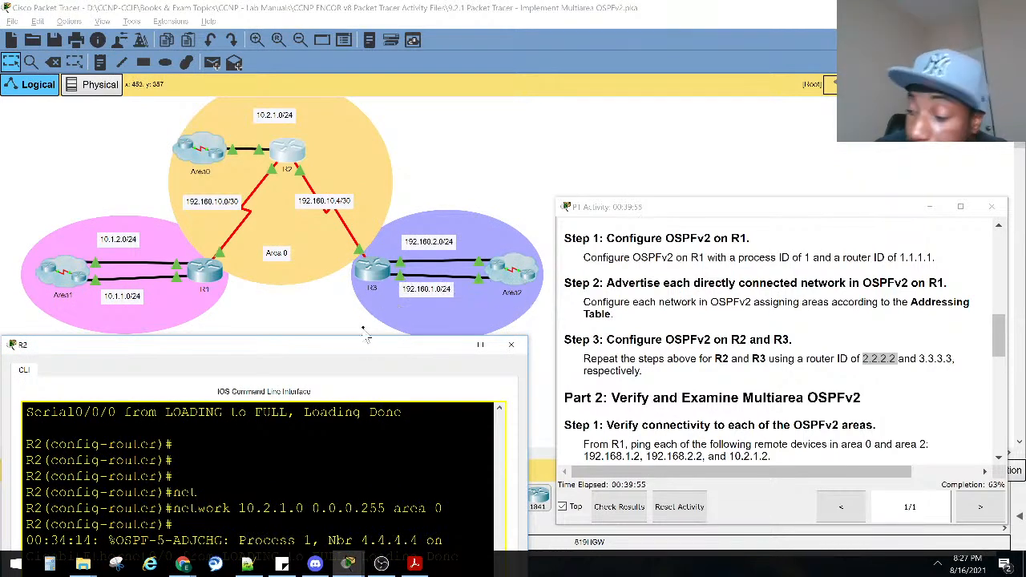
key(alt+Tab)
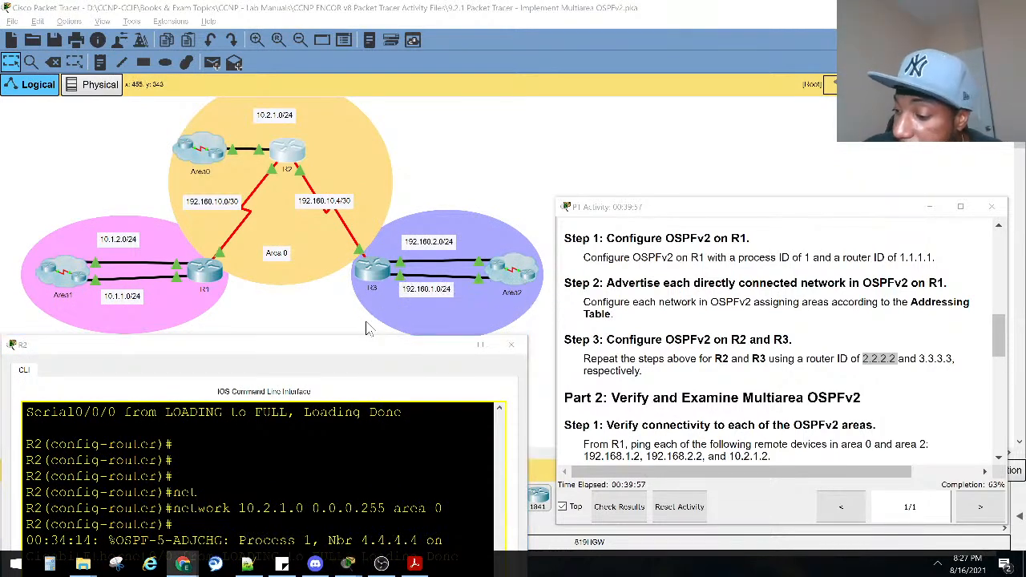
drag(327, 348, 337, 236)
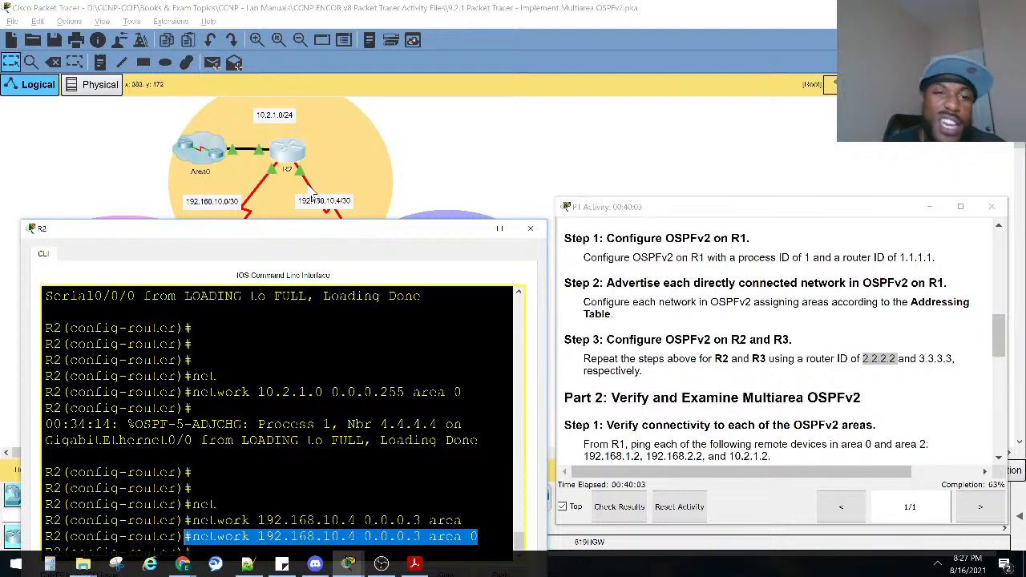
Check the Area2 networks in the topology and advertise them on R2 in OSPF with network 192.168.0.0 0.0.255.255 area 1.
drag(283, 226, 273, 152)
click(255, 382)
text(net)
key(Tab)
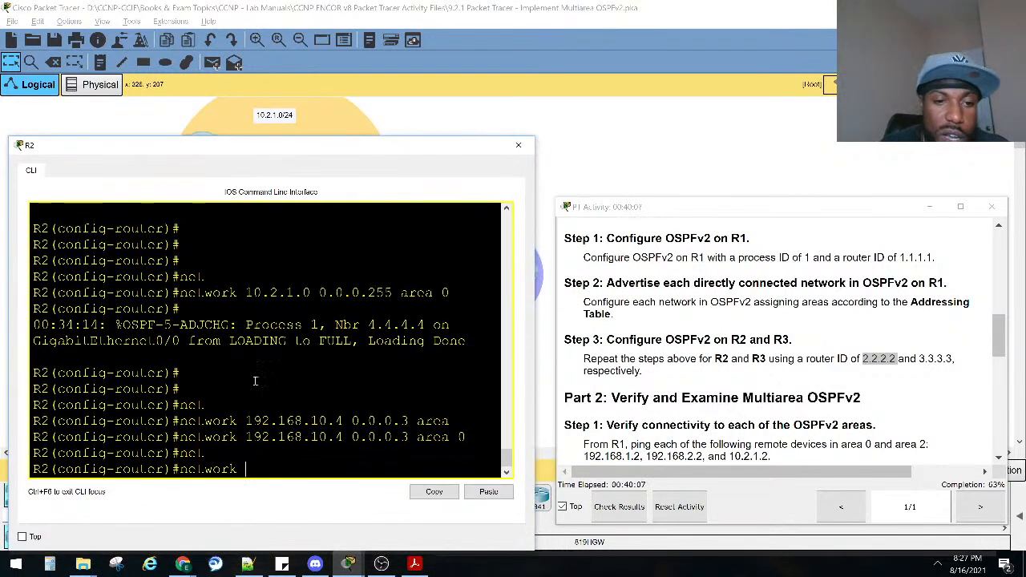
text(192.168.)
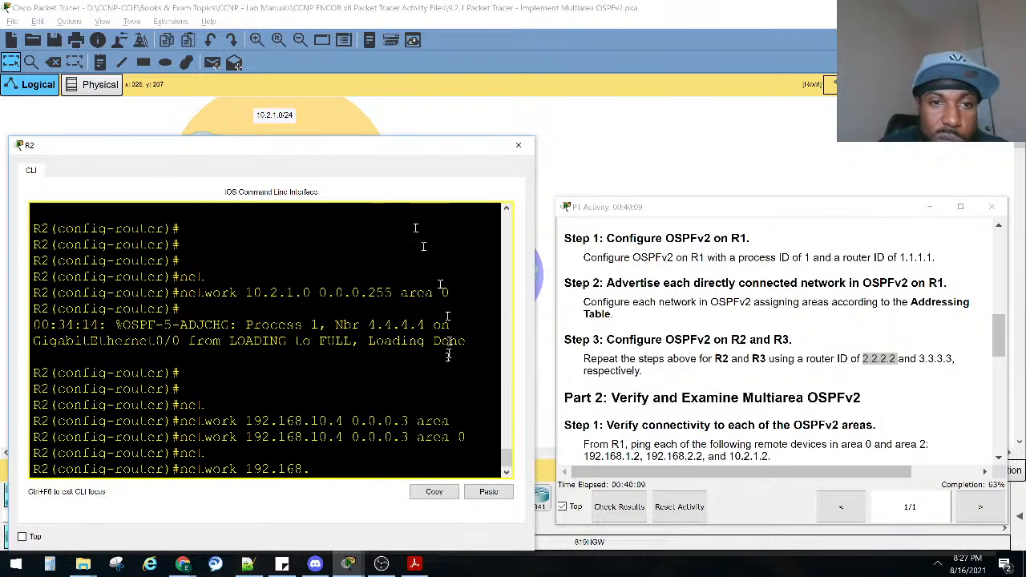
drag(390, 149, 417, 415)
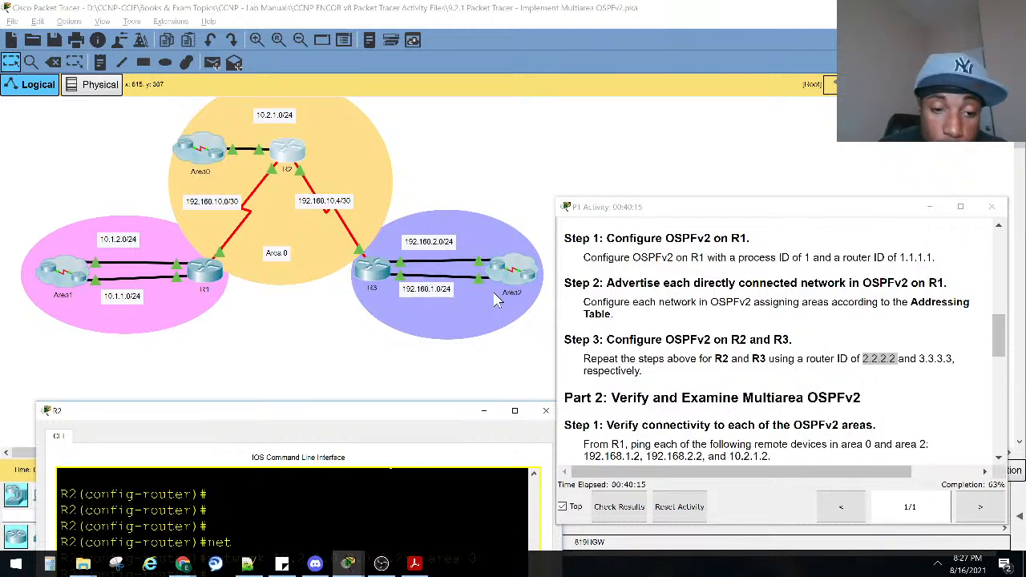
drag(375, 410, 388, 319)
drag(384, 229, 381, 214)
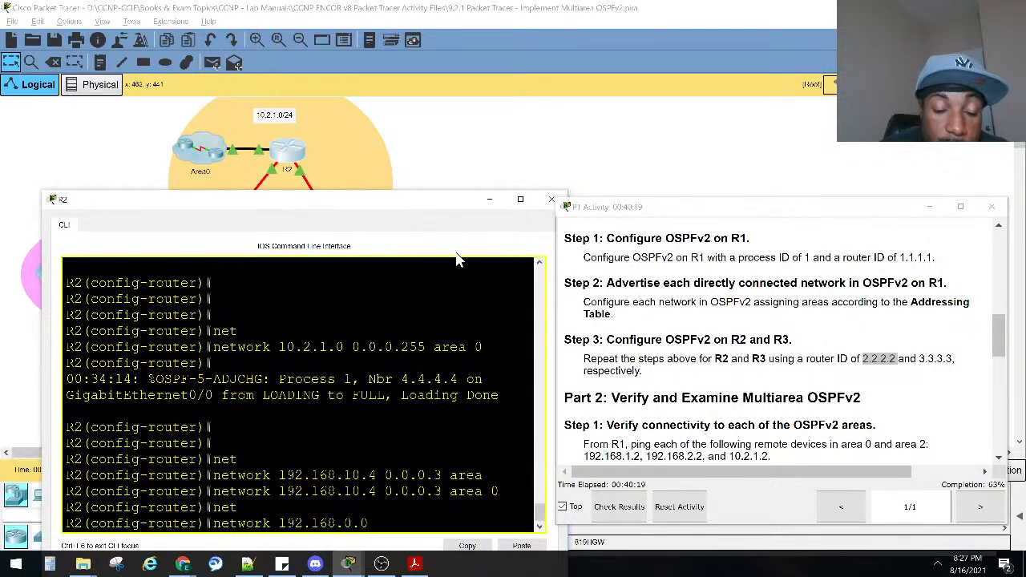
drag(428, 201, 434, 409)
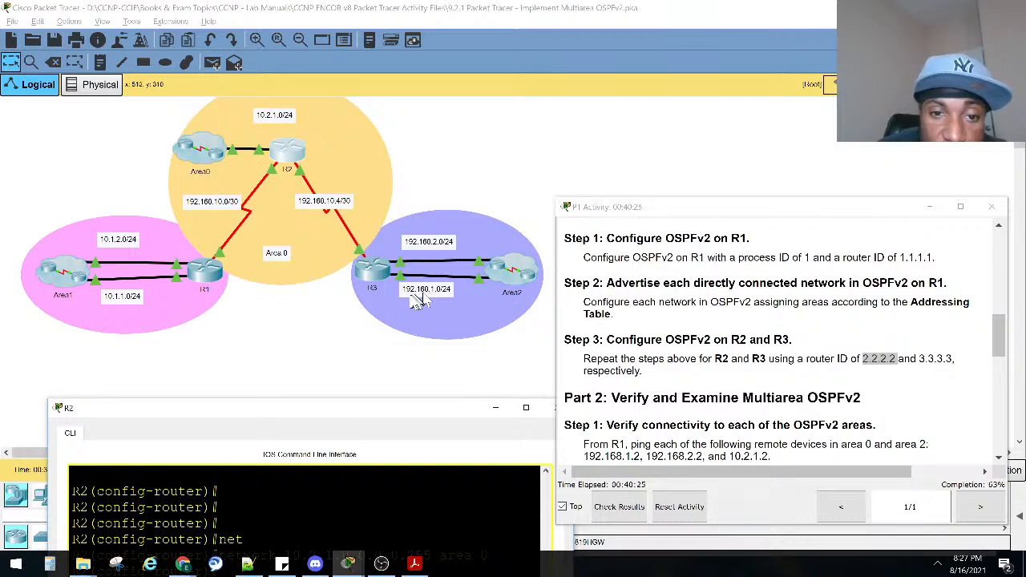
drag(412, 411, 398, 133)
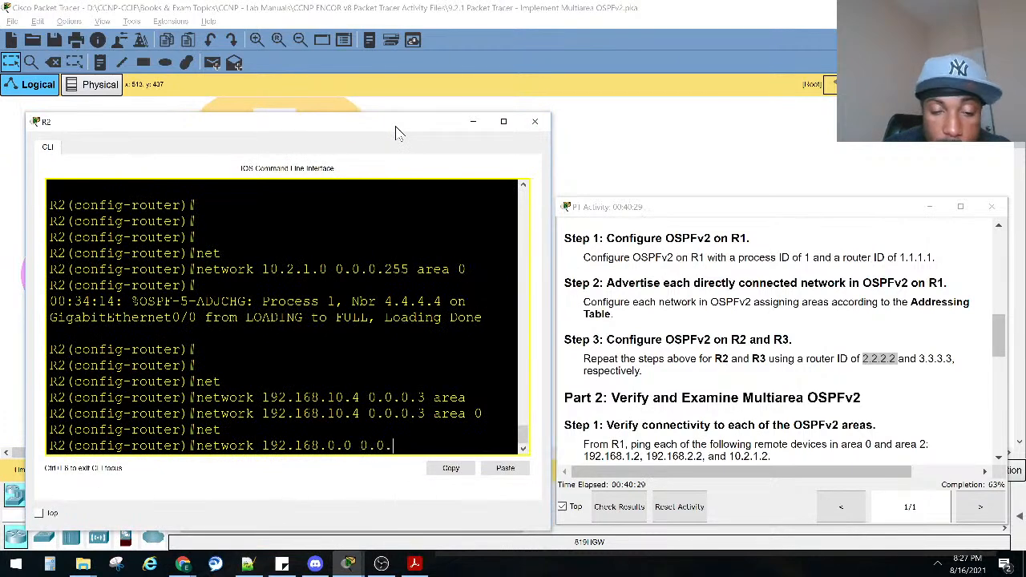
text(55.255 area)
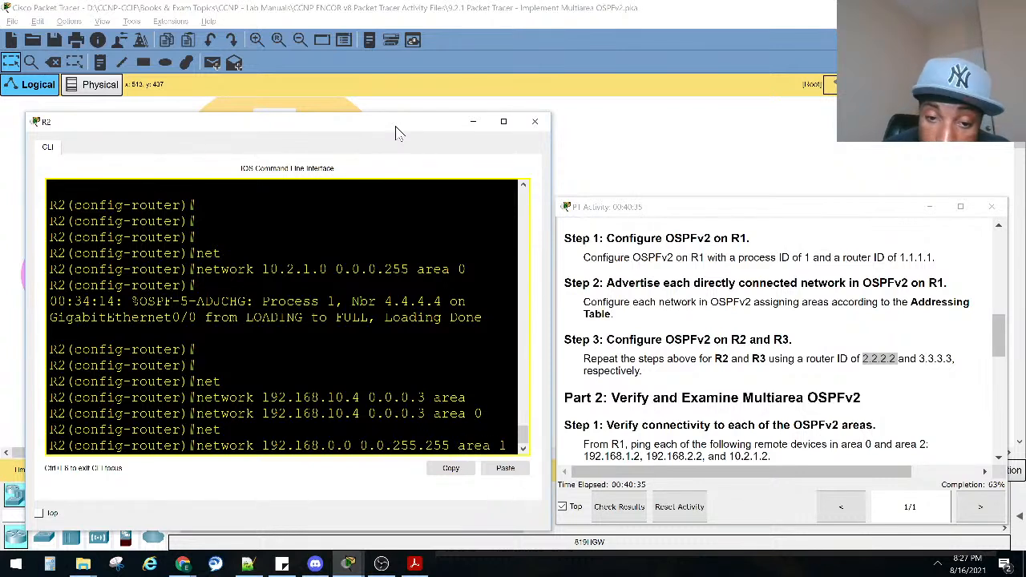
text( 1)
key(Return)
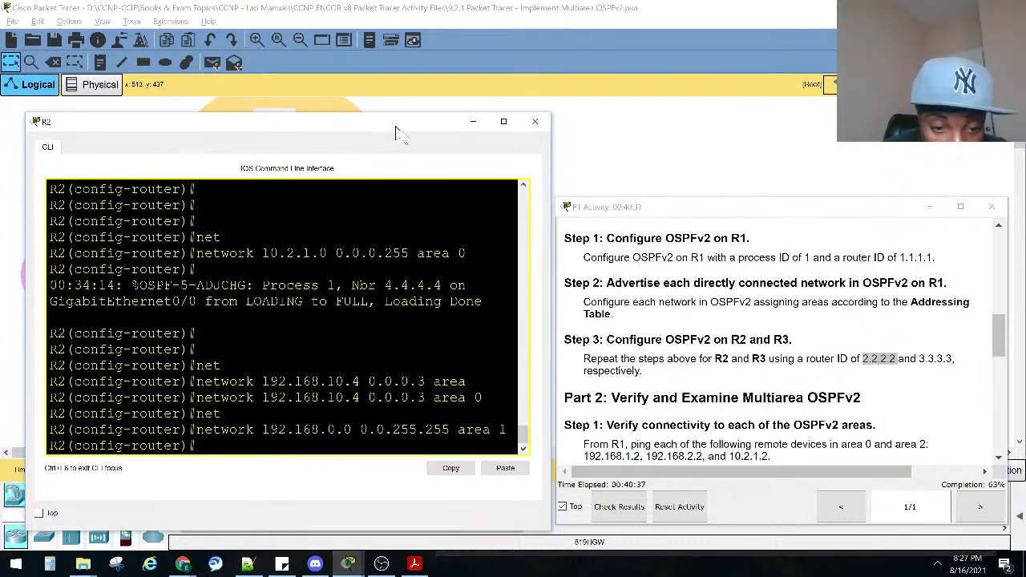
Place R2's console beside the topology without the activity instructions in view, and examine the 192.168.0.0 area 1 network statement.
drag(446, 127, 410, 103)
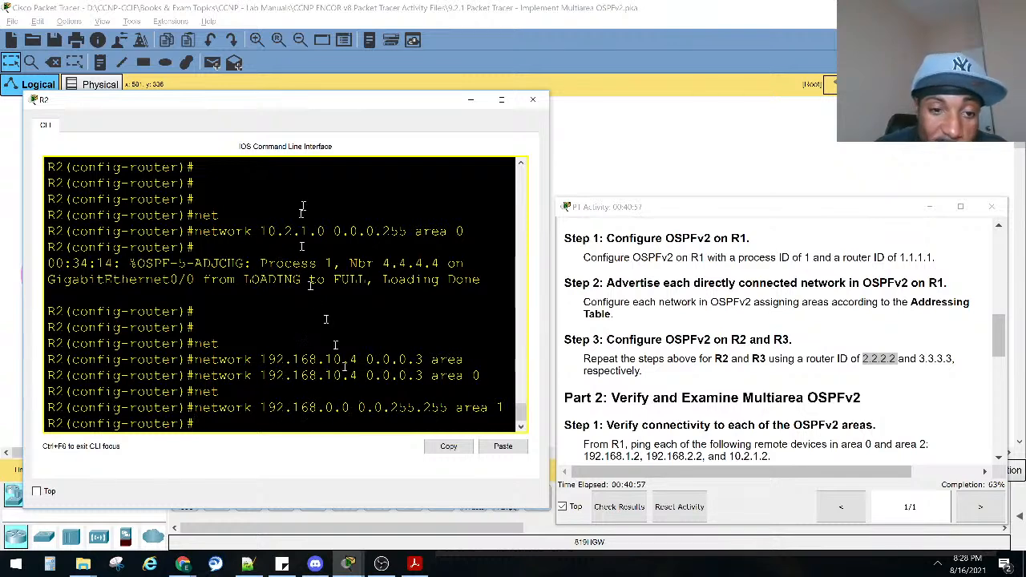
drag(295, 104, 317, 356)
drag(411, 352, 351, 129)
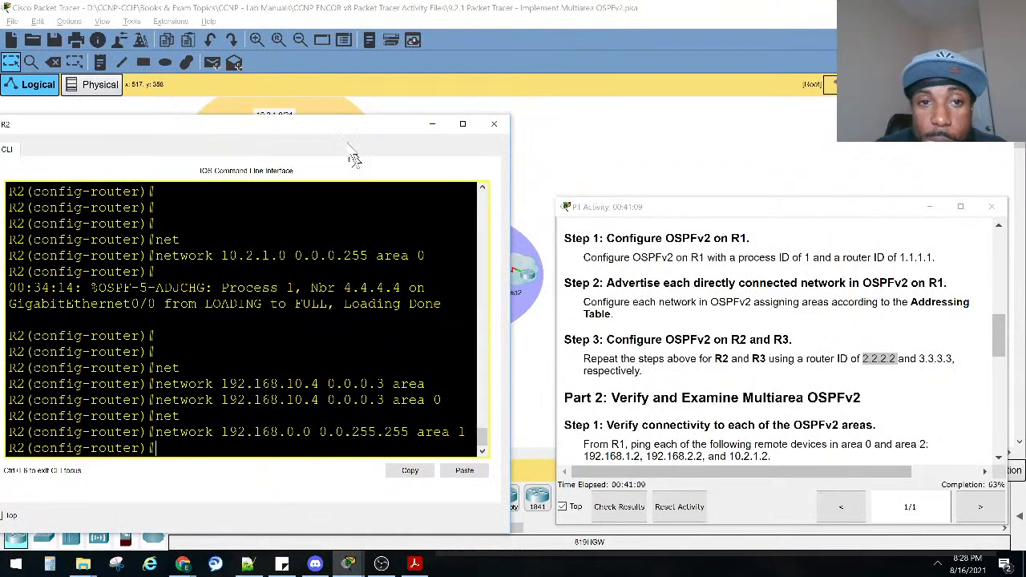
drag(350, 129, 890, 189)
click(929, 209)
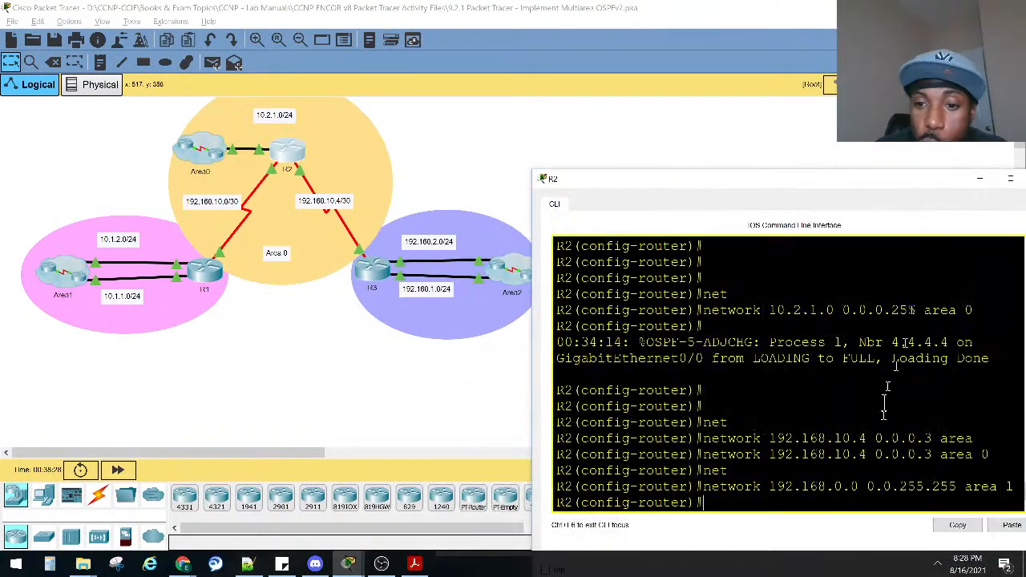
drag(778, 194, 774, 167)
drag(702, 463, 1011, 464)
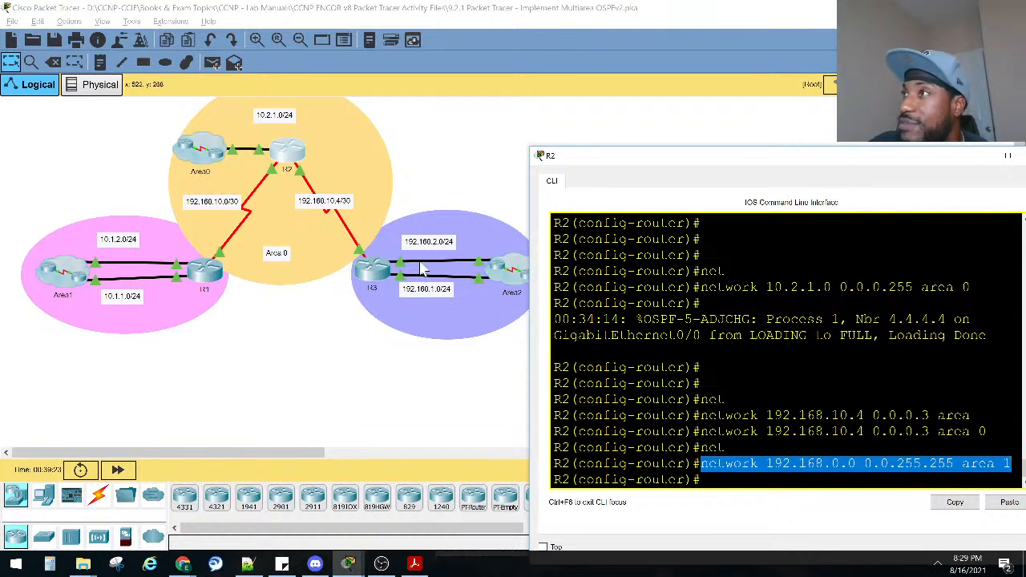
click(724, 341)
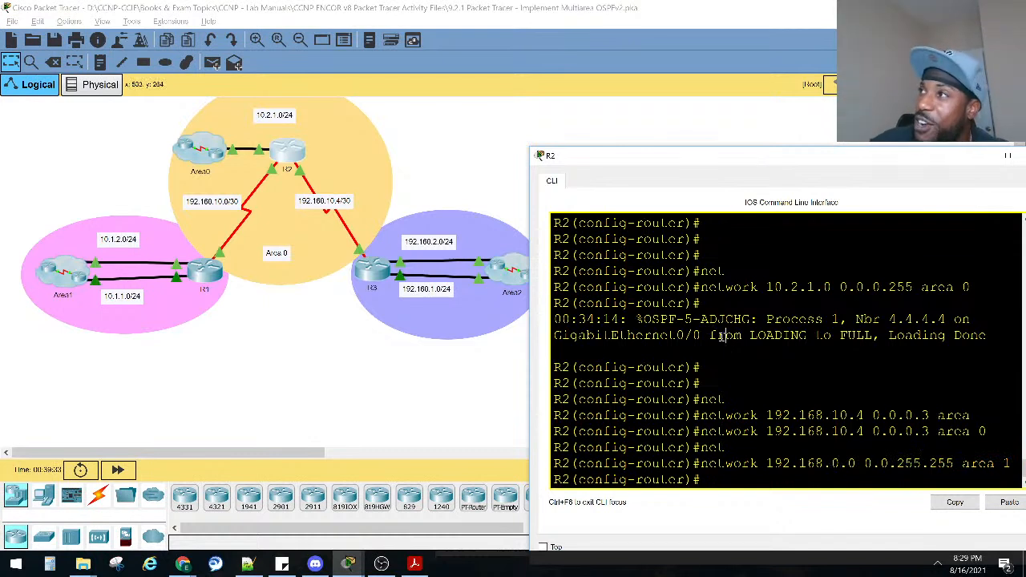
Re-enter R2's 192.168.0.0 0.0.255.255 network statement with area 0 in place of area 1.
key(Up)
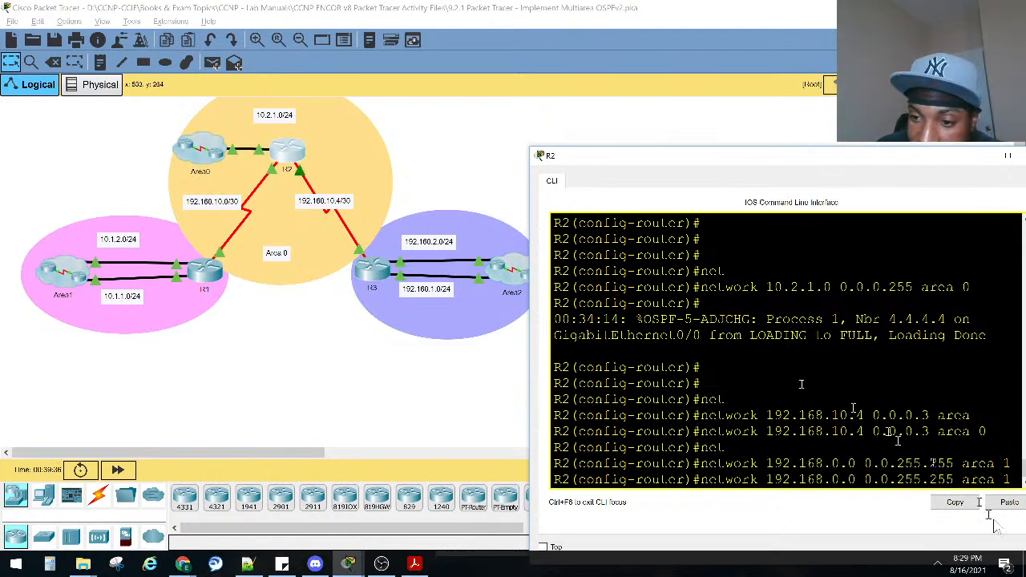
drag(1011, 480, 954, 479)
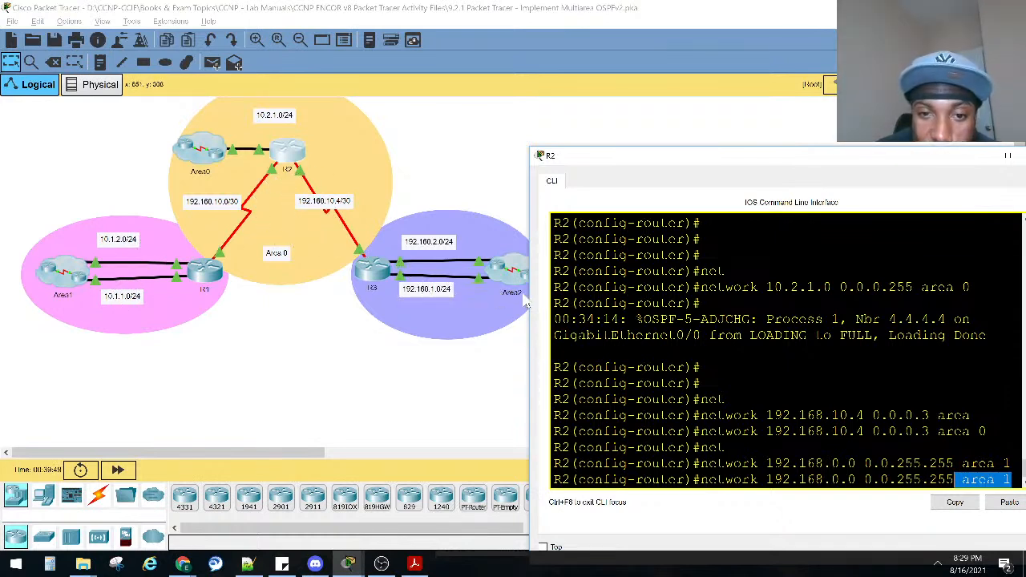
click(795, 366)
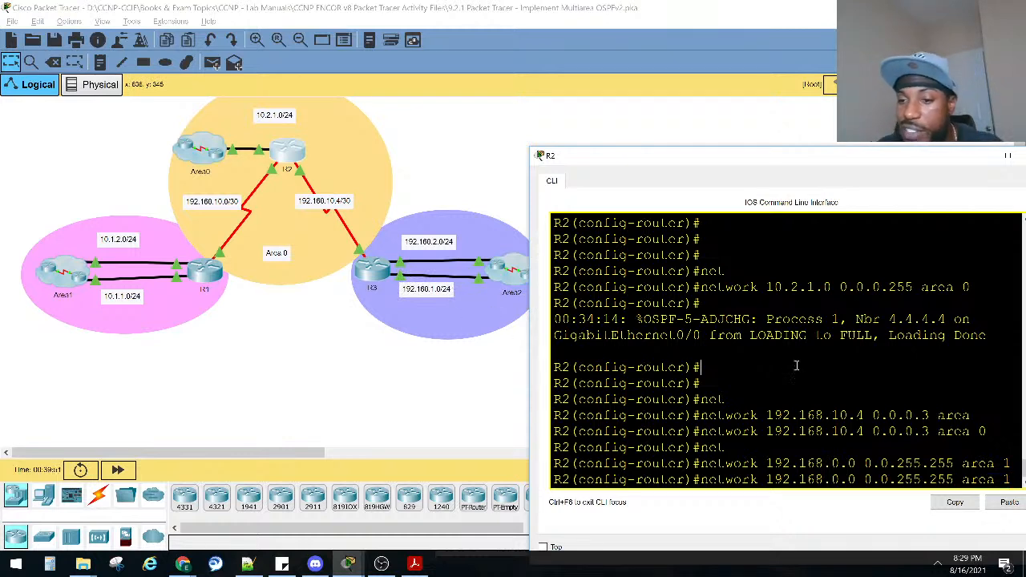
key(BackSpace)
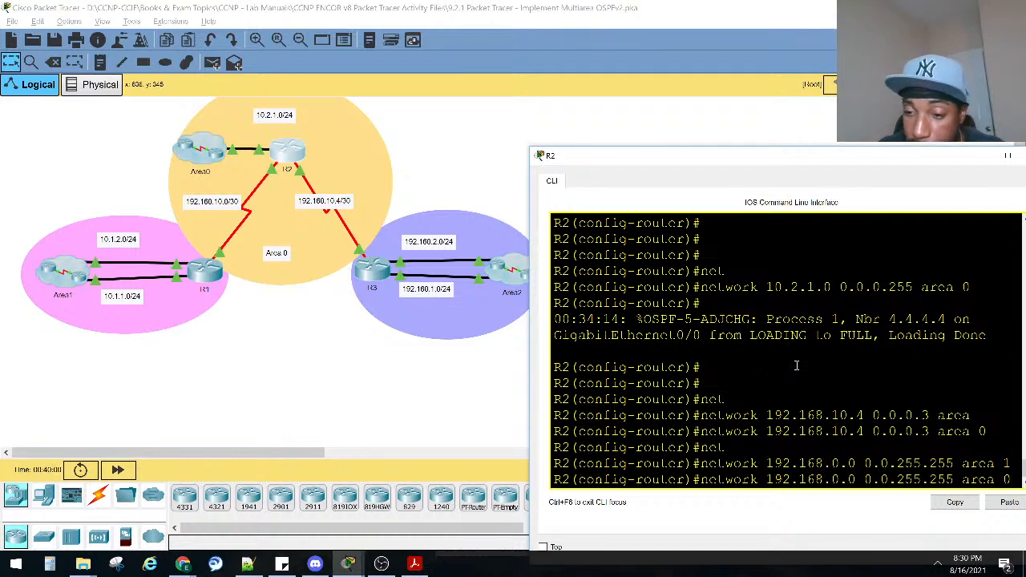
key(Return)
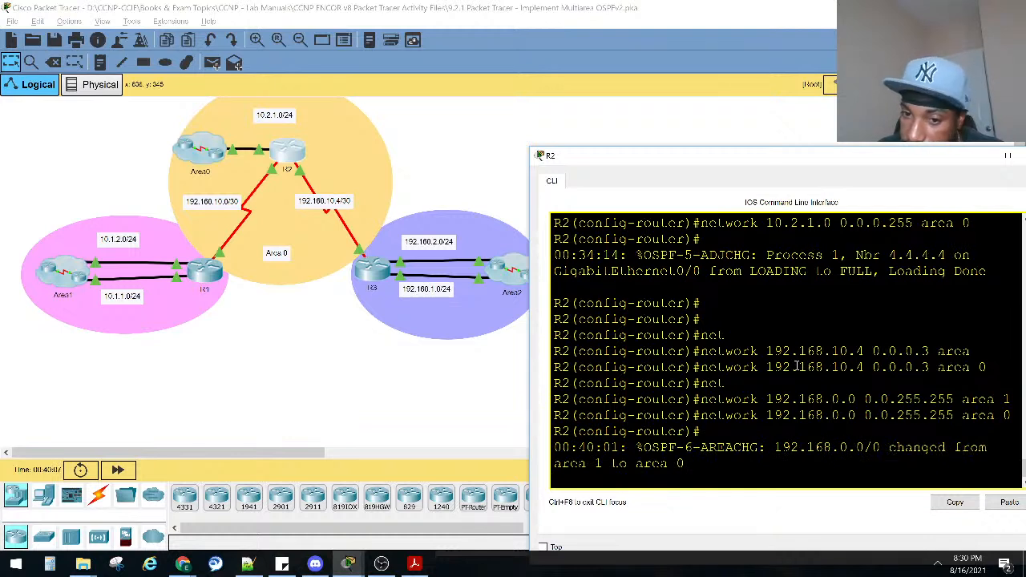
Leave R2's OSPF configuration mode and return to the privileged EXEC prompt.
key(Return)
key(Return)
key(Return)
key(Return)
key(Return)
key(ctrl+z)
key(Return)
key(Return)
key(Return)
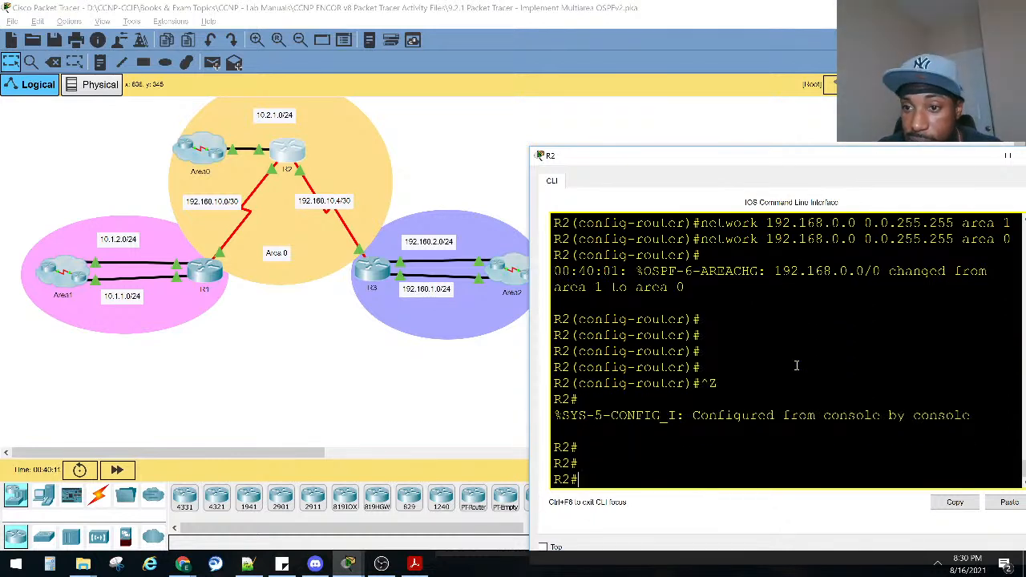
Display the OSPF section of R2's running configuration and compare its 192.168.0.0 network statement with the commands entered earlier.
text(sho run )
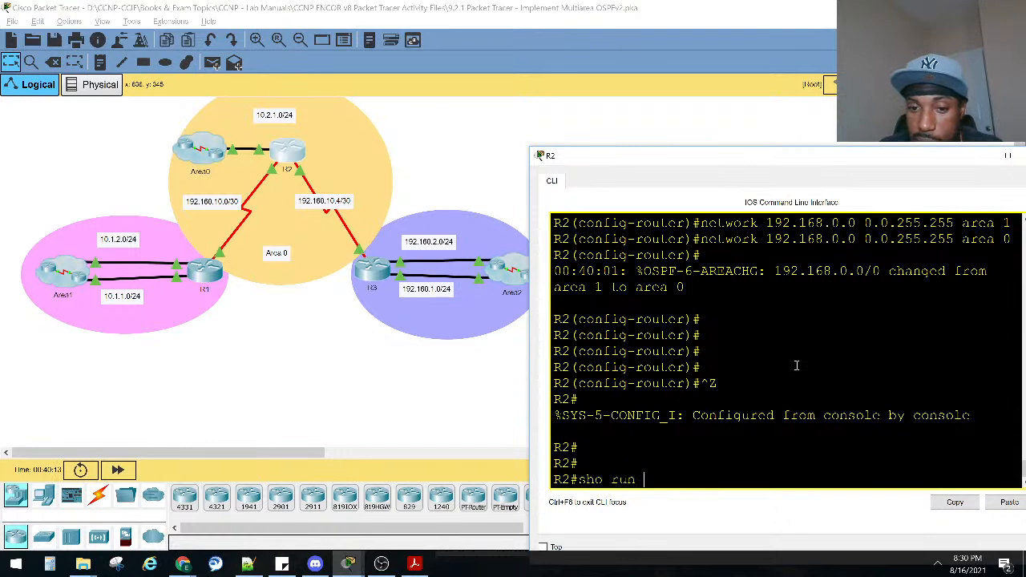
text(| se)
key(Tab)
text(os)
key(Tab)
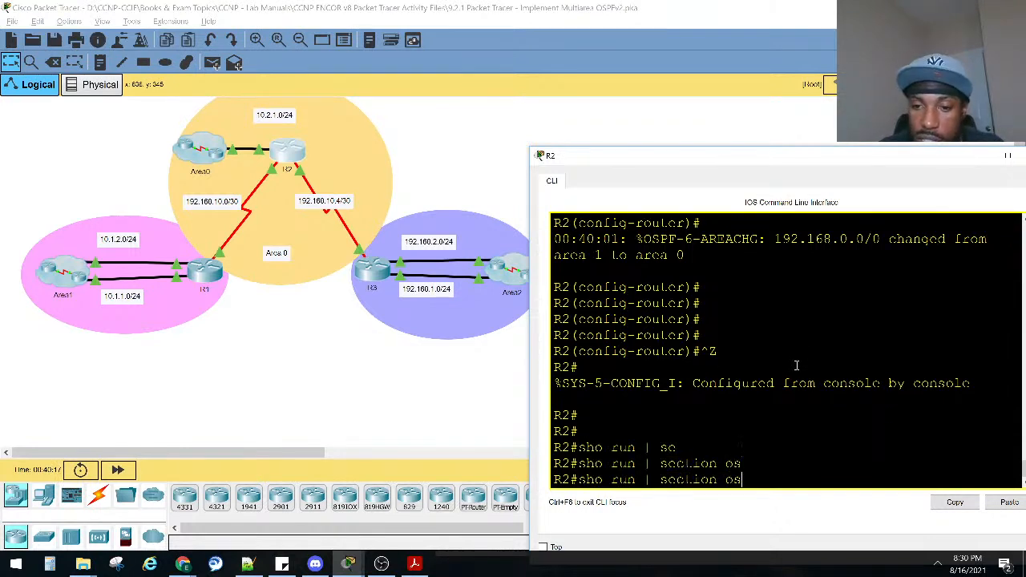
text(pf)
key(Return)
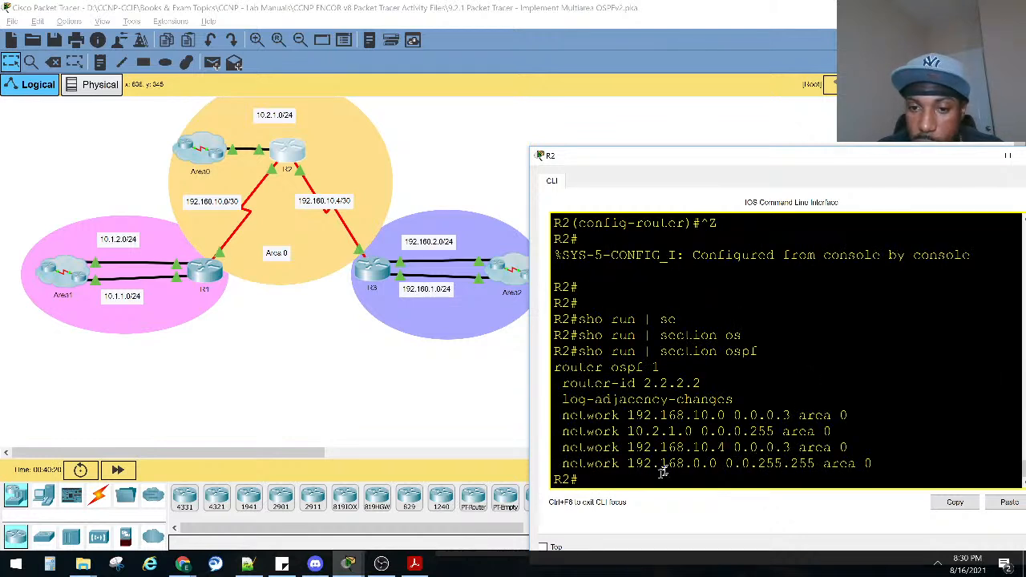
drag(630, 468, 872, 465)
scroll(872, 441, up, 3)
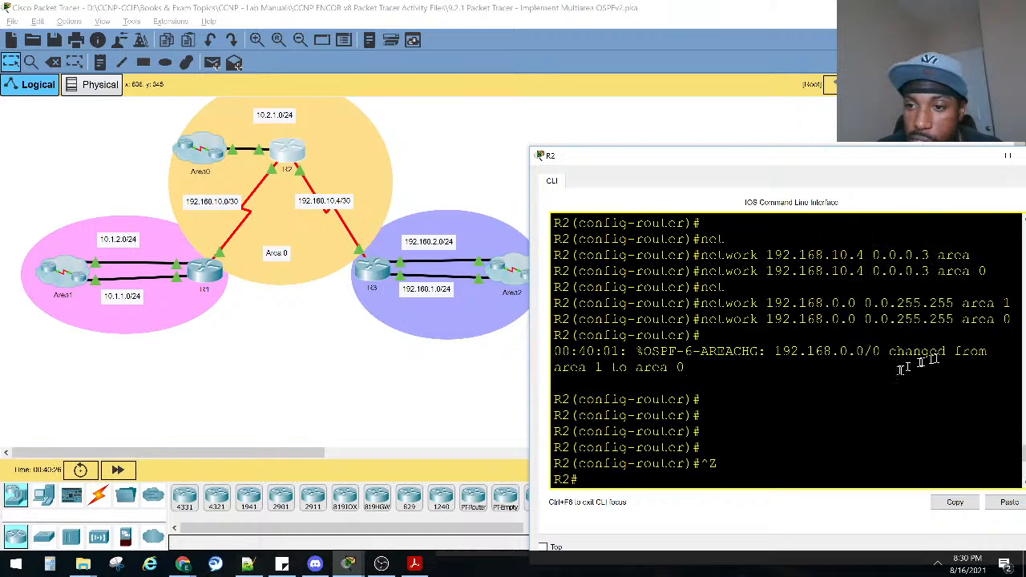
scroll(981, 344, down, 3)
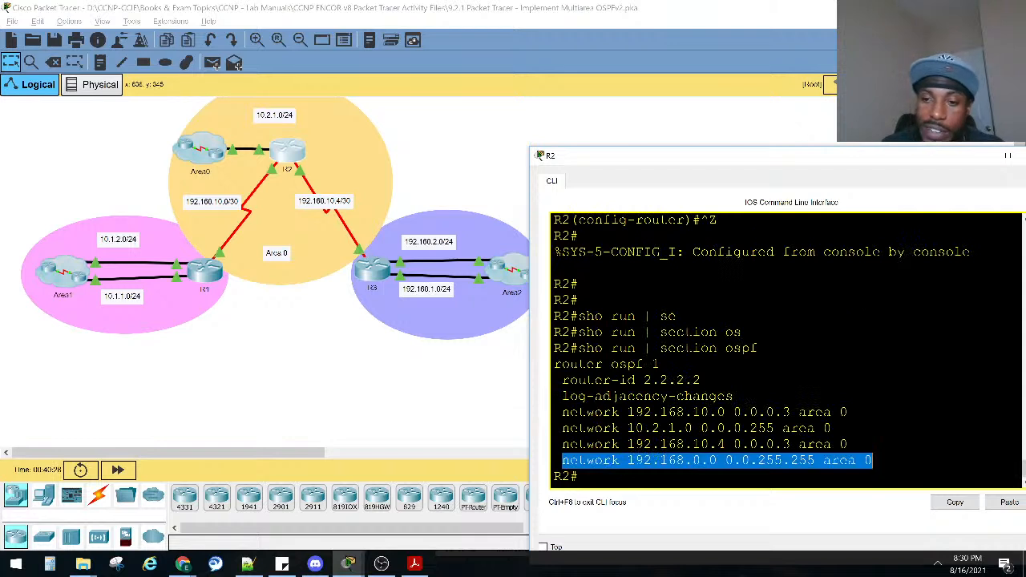
Return to global configuration mode on R2 and open OSPF process 1 for configuration.
text(conf)
key(Tab)
text(t)
key(Tab)
key(Return)
text(rou)
key(Tab)
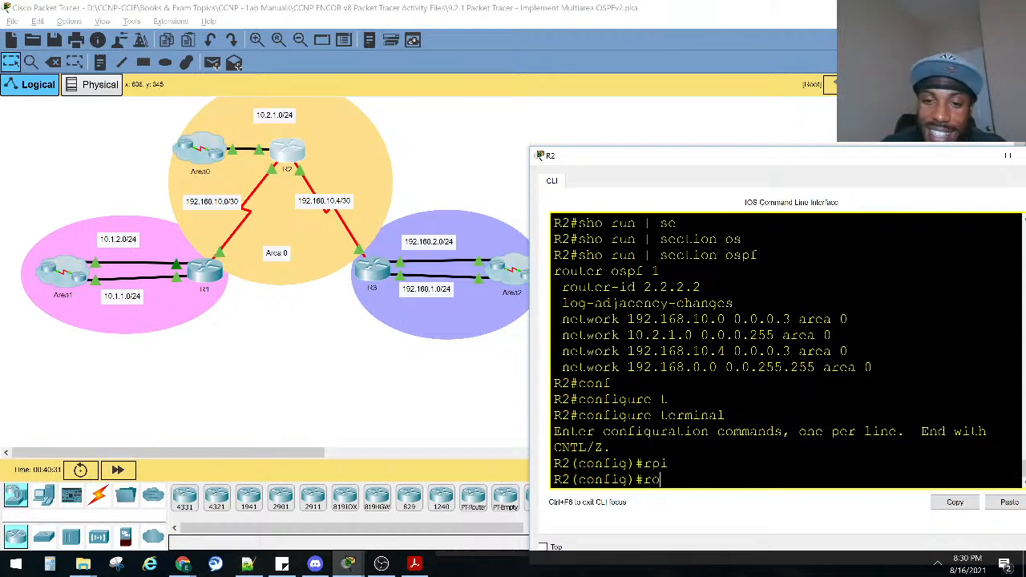
text(u)
key(Tab)
text(ter ospf)
key(Tab)
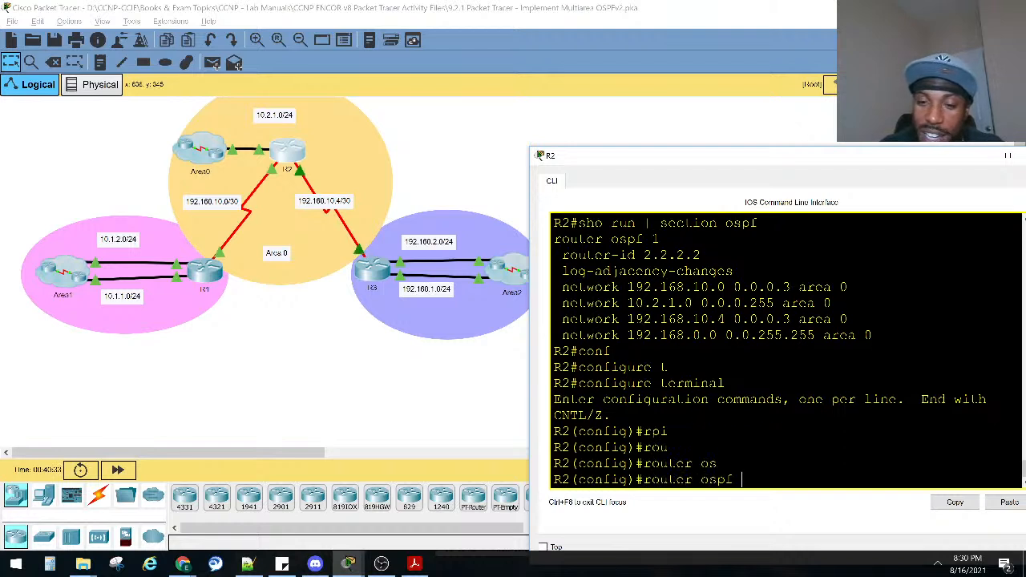
text(1)
key(Return)
Reassign R2's network 192.168.0.0 0.0.255.255 to area 2 and look back at the OSPF configuration listed before the change.
key(Up)
key(Up)
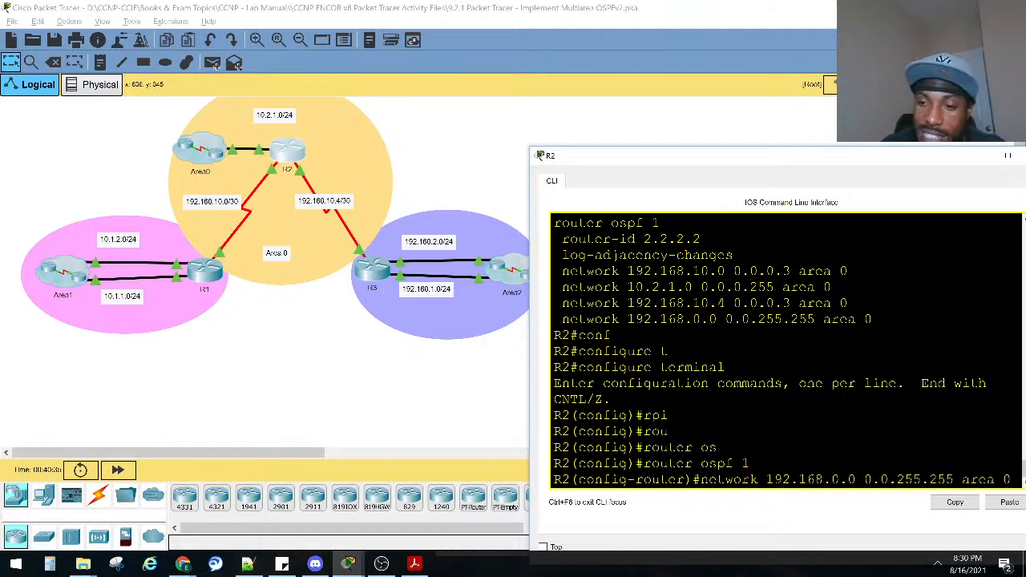
key(Return)
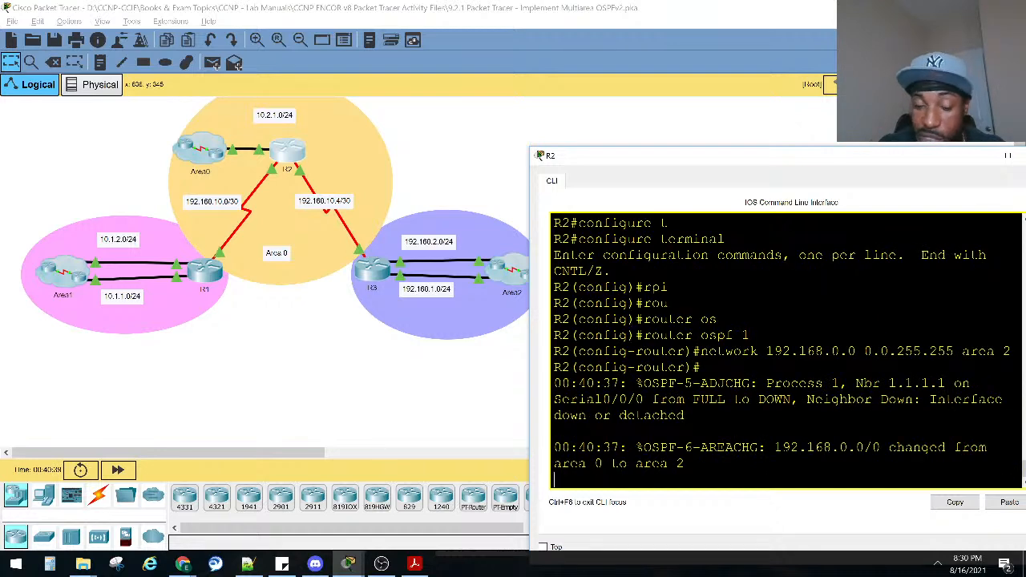
key(Return)
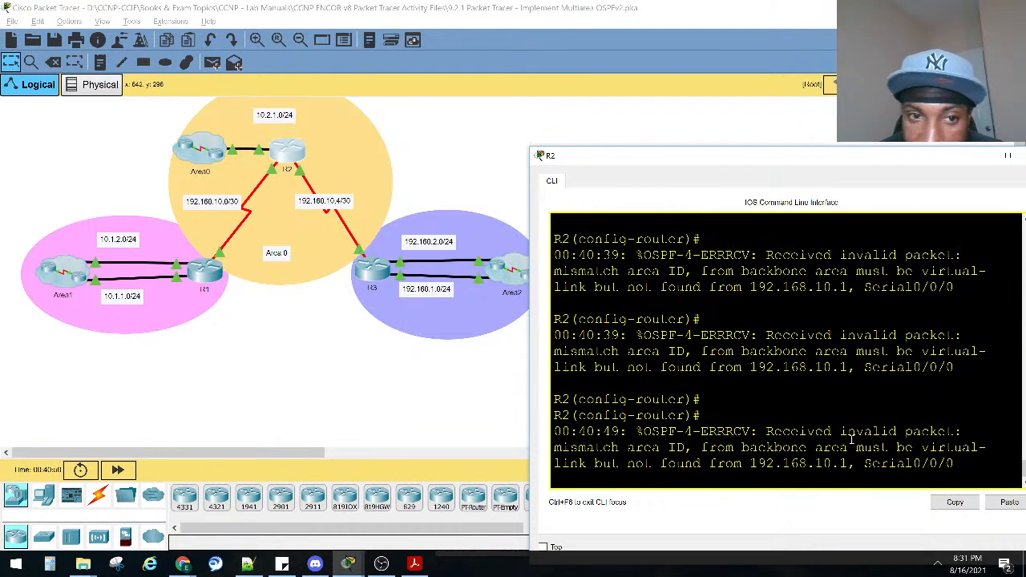
scroll(806, 378, up, 10)
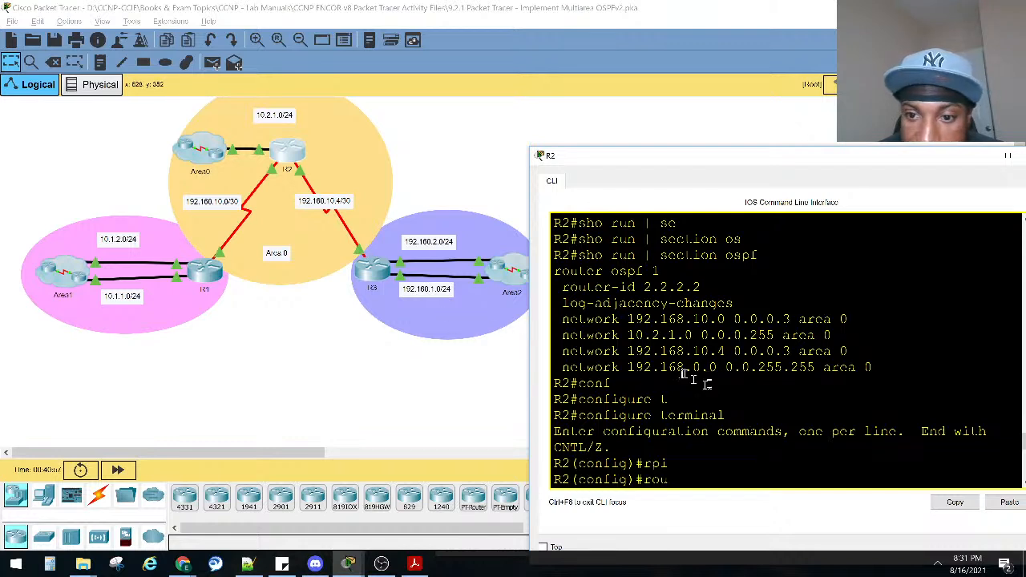
Remove the network 192.168.0.0 0.0.255.255 area 2 statement from R2's OSPF process.
drag(677, 369, 884, 367)
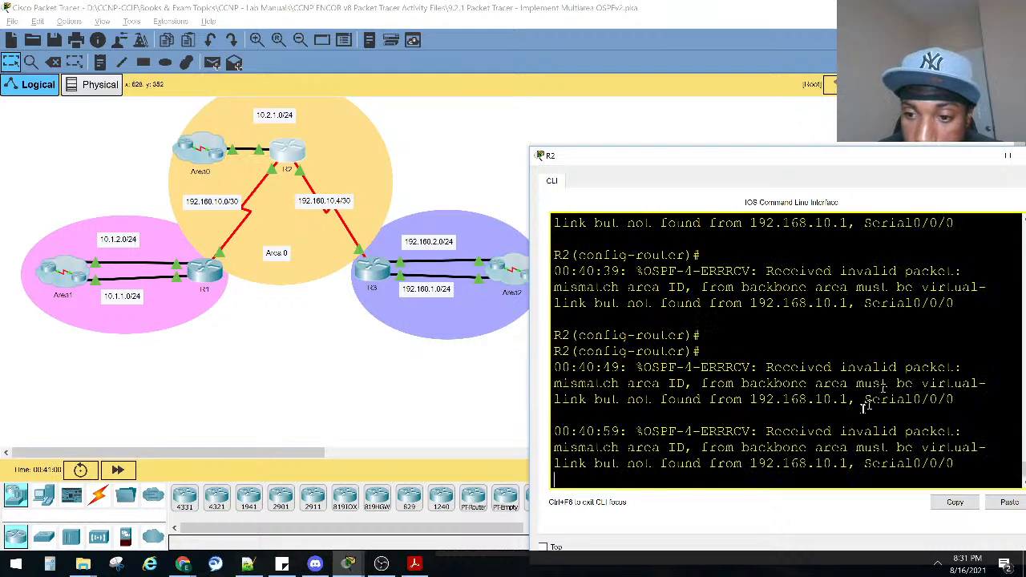
scroll(835, 416, down, 1)
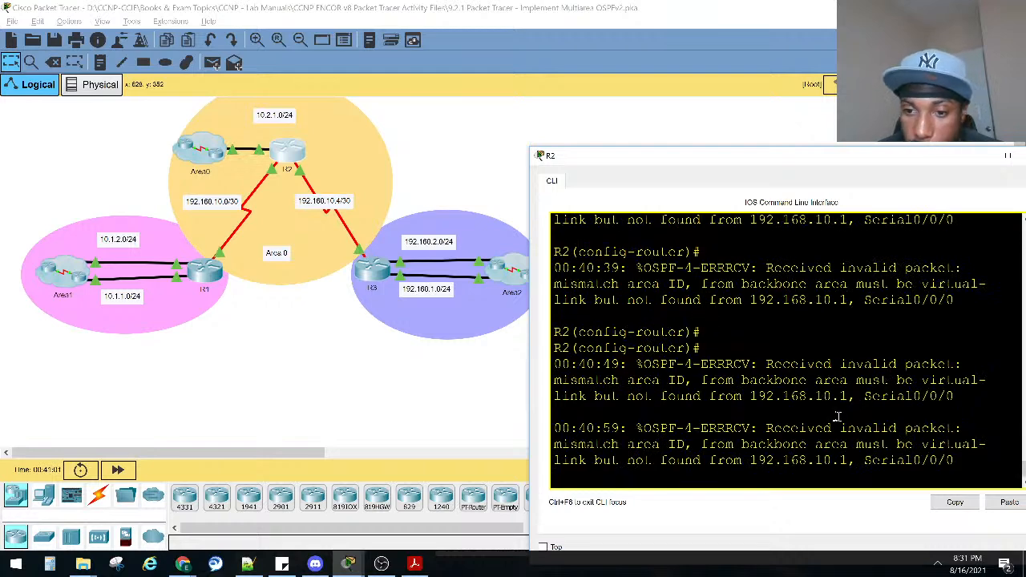
key(Return)
key(Return)
key(Up)
key(Up)
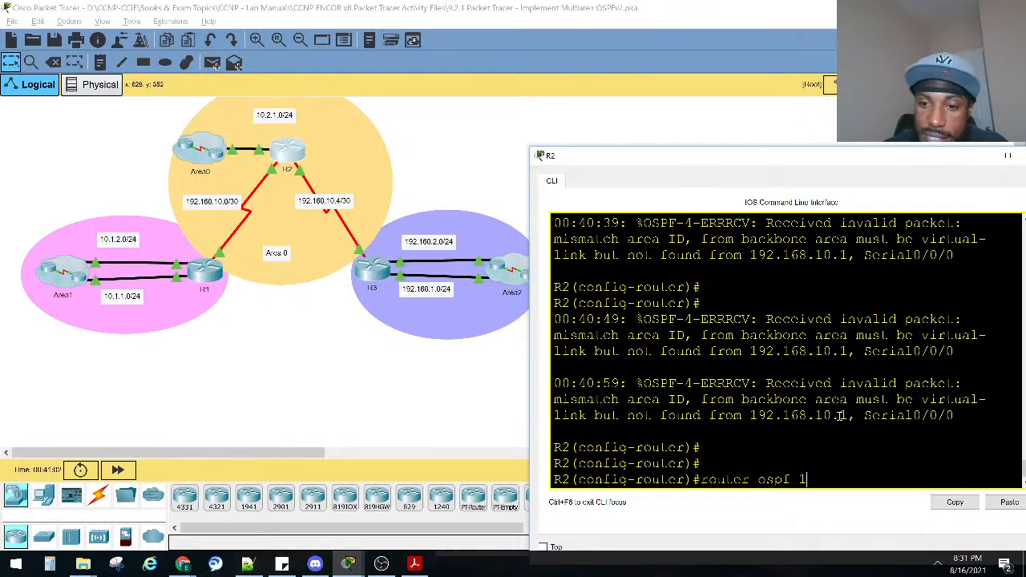
key(Down)
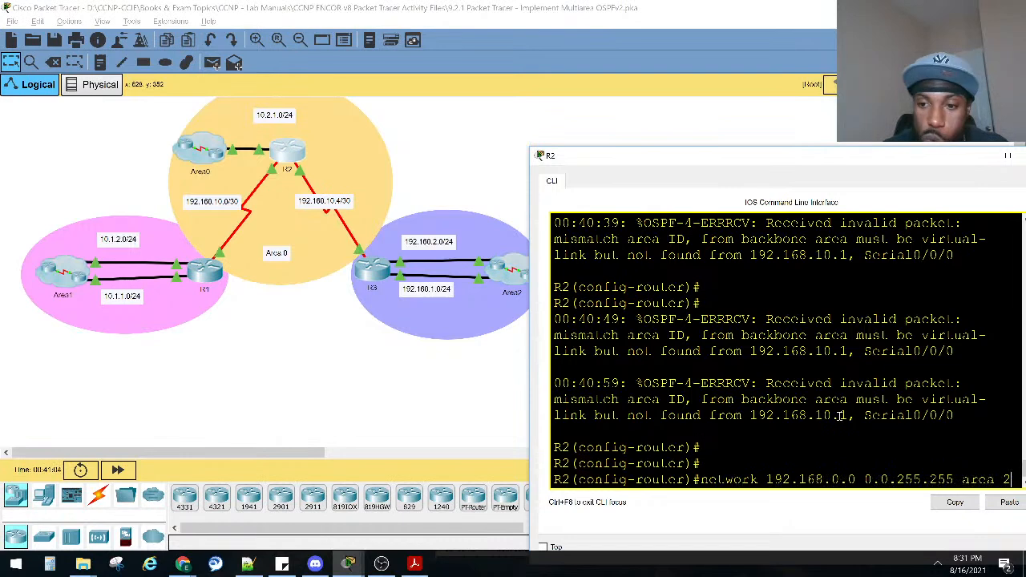
text(no)
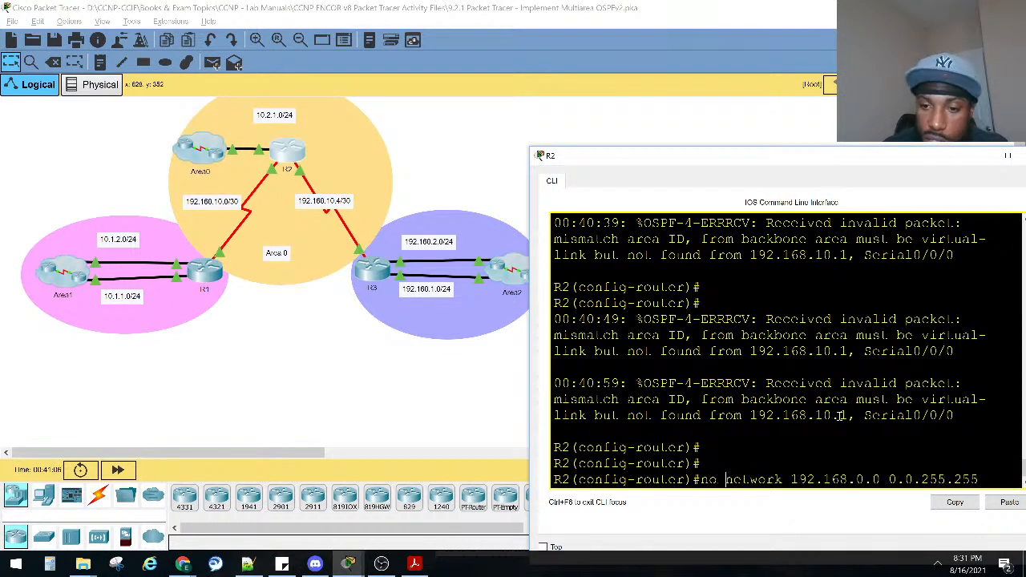
key(Return)
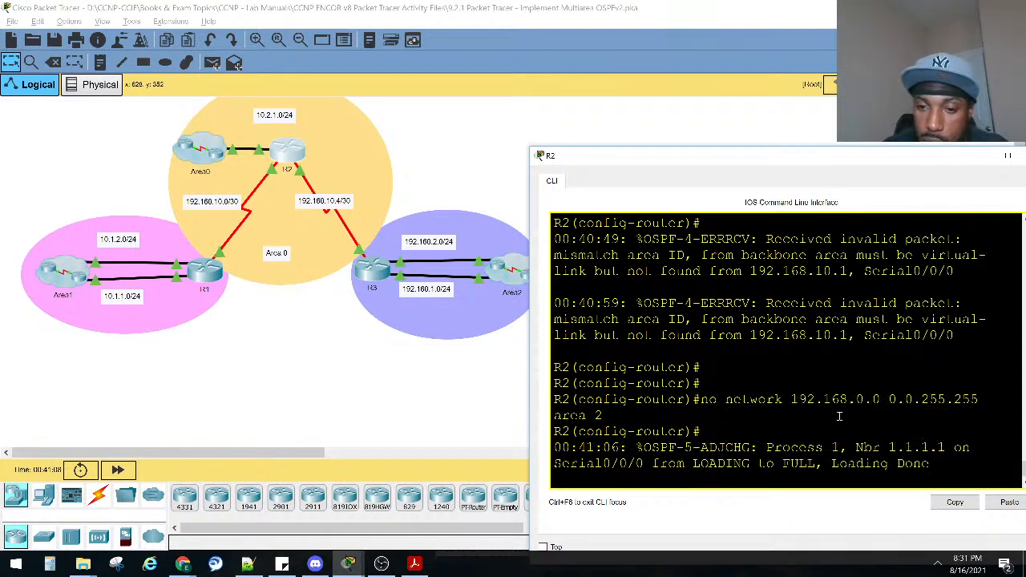
Exit R2's OSPF configuration mode to the privileged EXEC prompt.
key(Return)
key(Return)
key(Return)
key(Return)
key(ctrl+z)
key(Return)
key(Return)
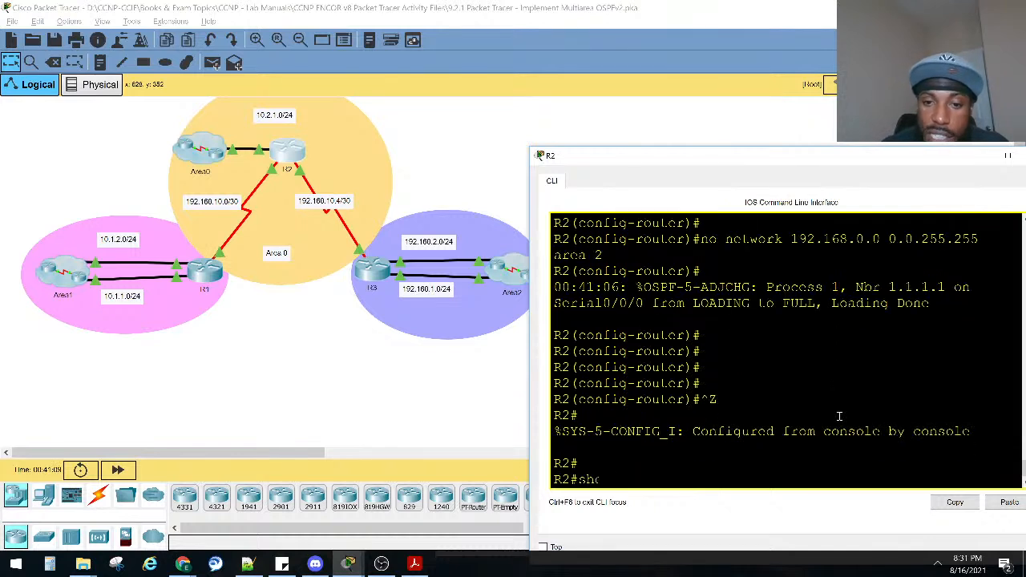
Display the OSPF section of R2's running configuration to check its remaining network statements.
text(sho run | sec)
text(ion)
key(BackSpace)
key(BackSpace)
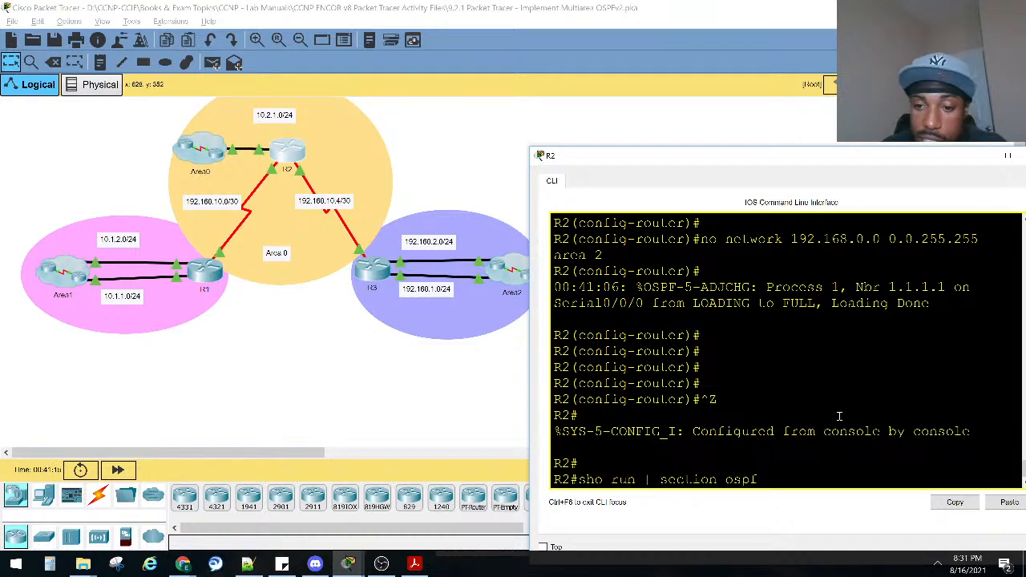
key(Return)
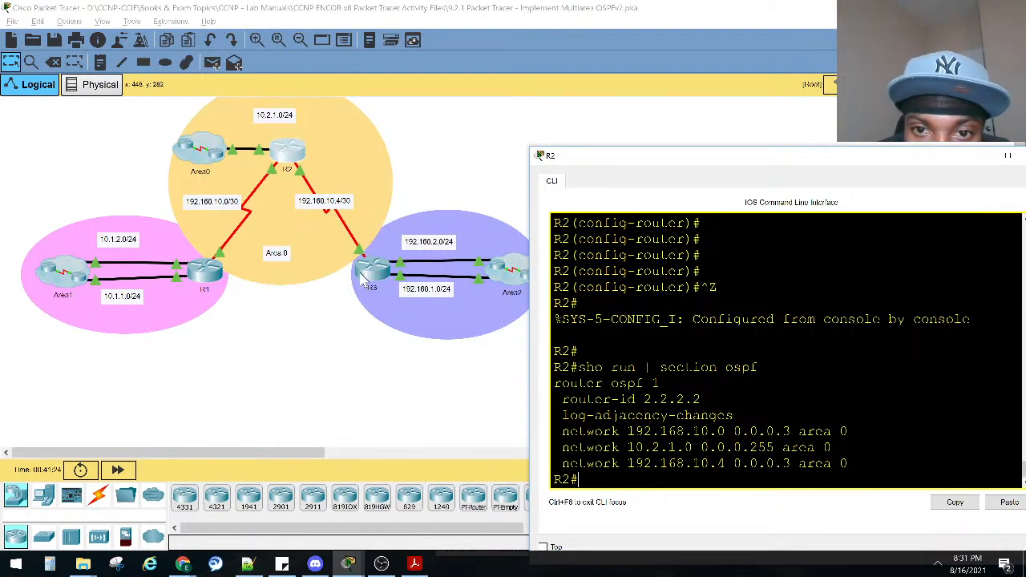
Close R2's console, open R3's command line beside the topology and enter privileged EXEC mode.
drag(962, 157, 743, 206)
click(823, 207)
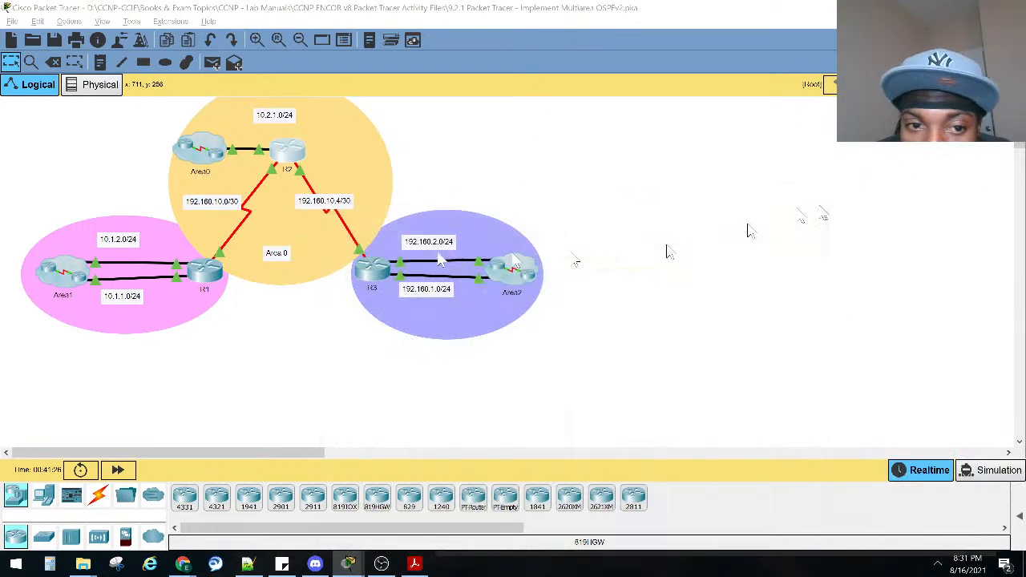
click(375, 268)
drag(501, 70, 794, 160)
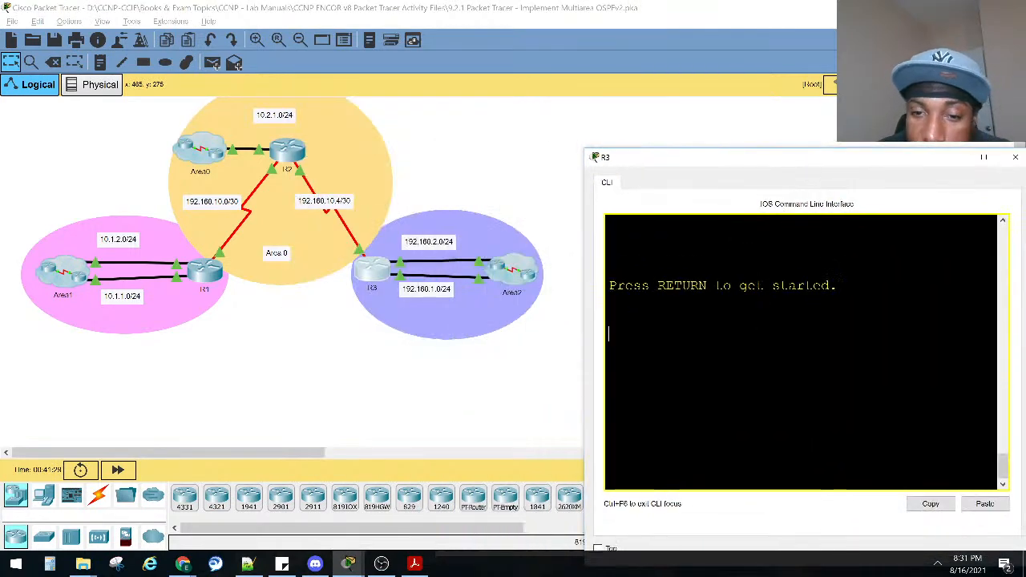
key(Return)
key(Return)
key(Return)
key(Return)
text(ena)
key(Return)
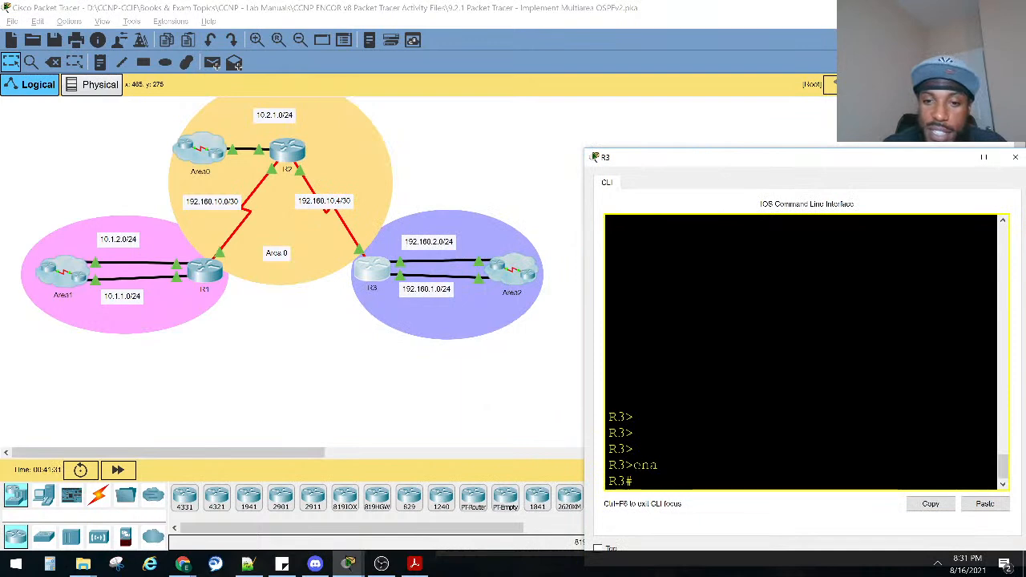
Display the OSPF section of R3's running configuration.
text(sho )
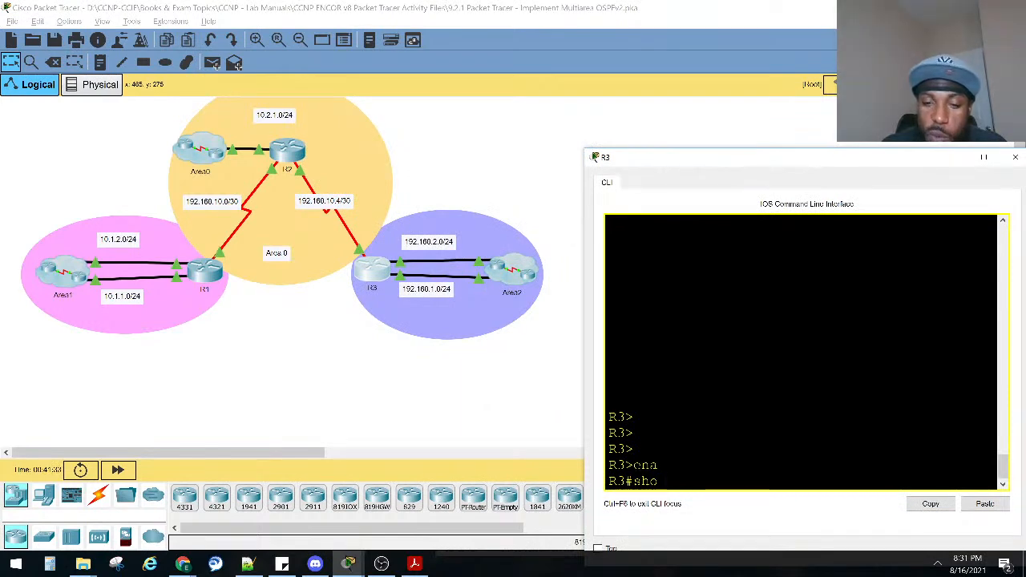
text(run |)
key(Return)
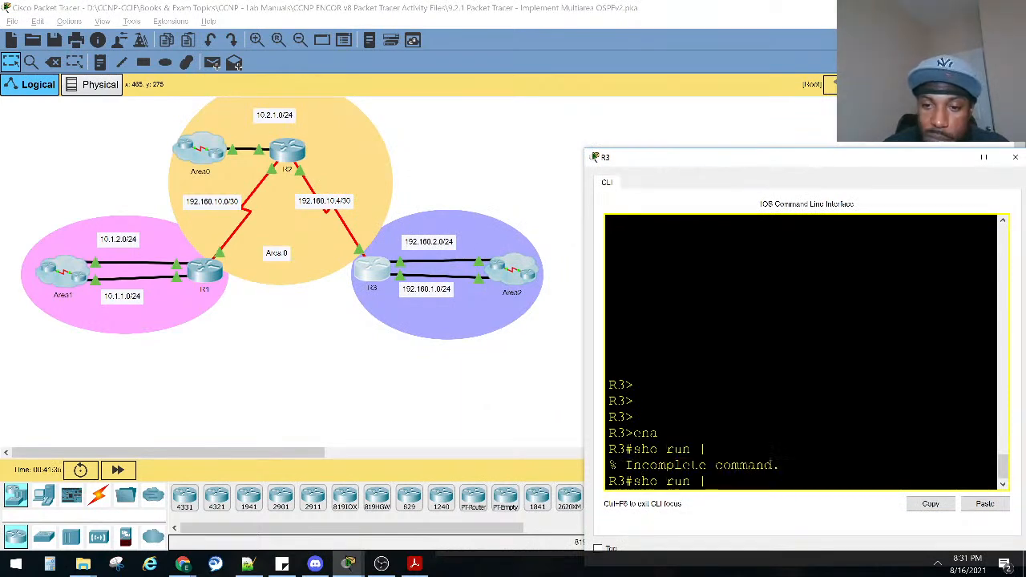
text(se)
key(Tab)
text(ospf)
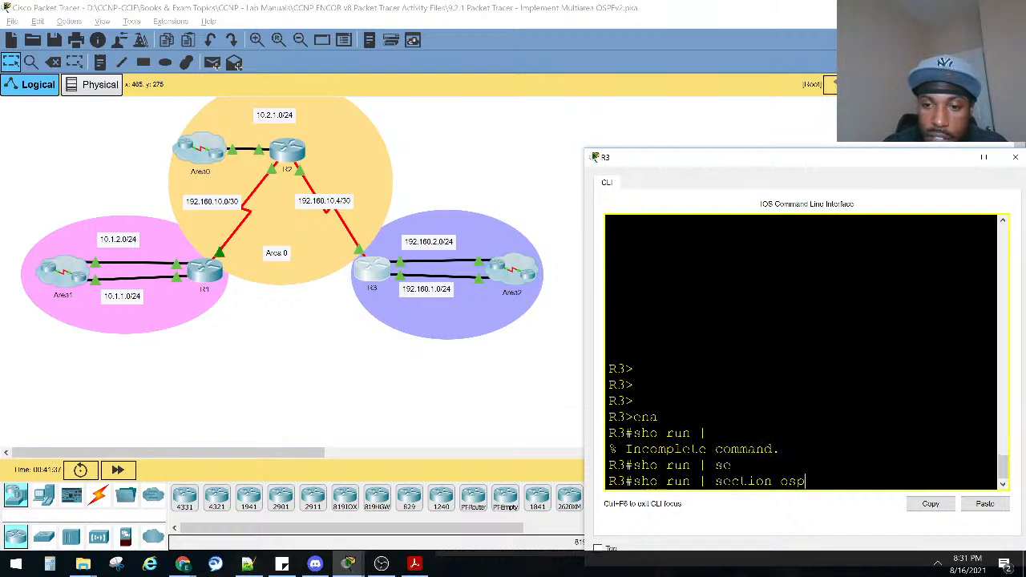
key(Return)
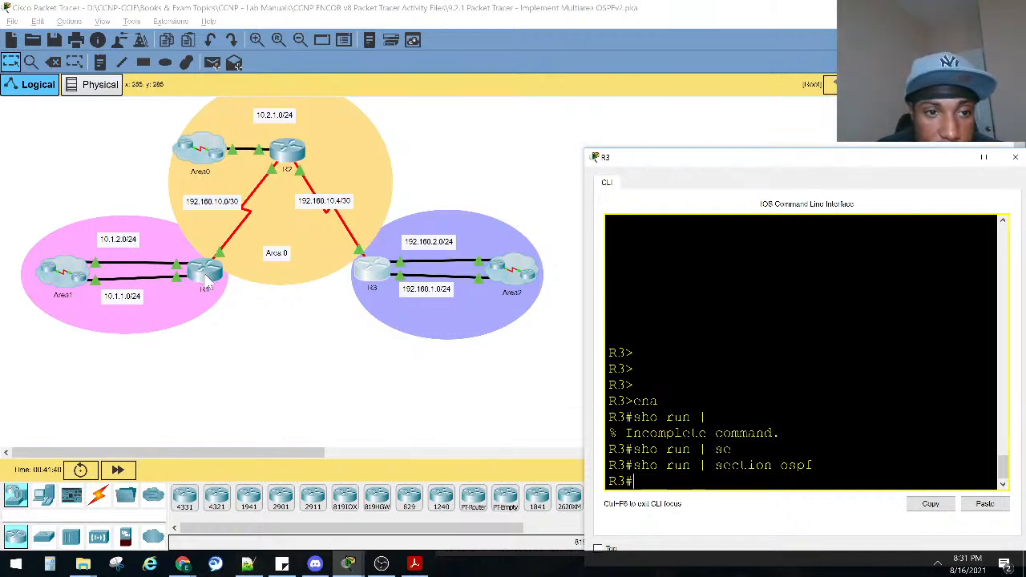
Enter global configuration mode on R3 and start OSPF process 1.
text(conf)
key(Tab)
text(t)
key(Tab)
key(Return)
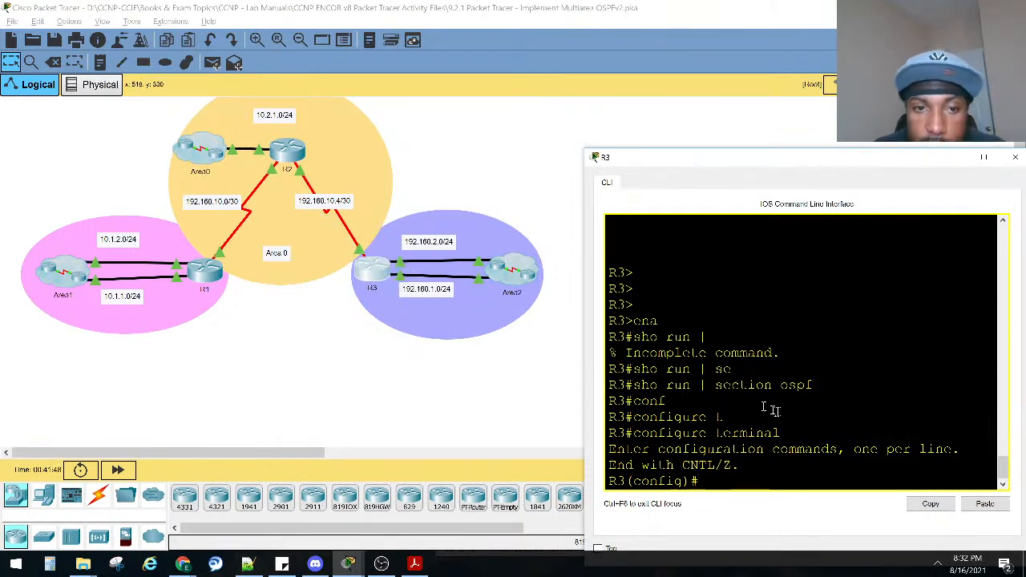
key(Tab)
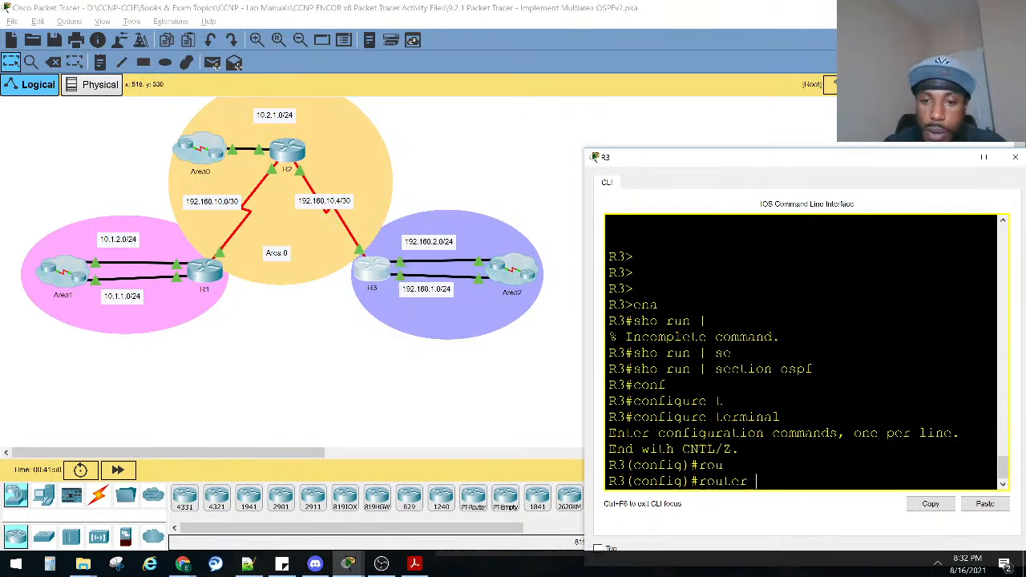
text(os)
key(Tab)
text(1)
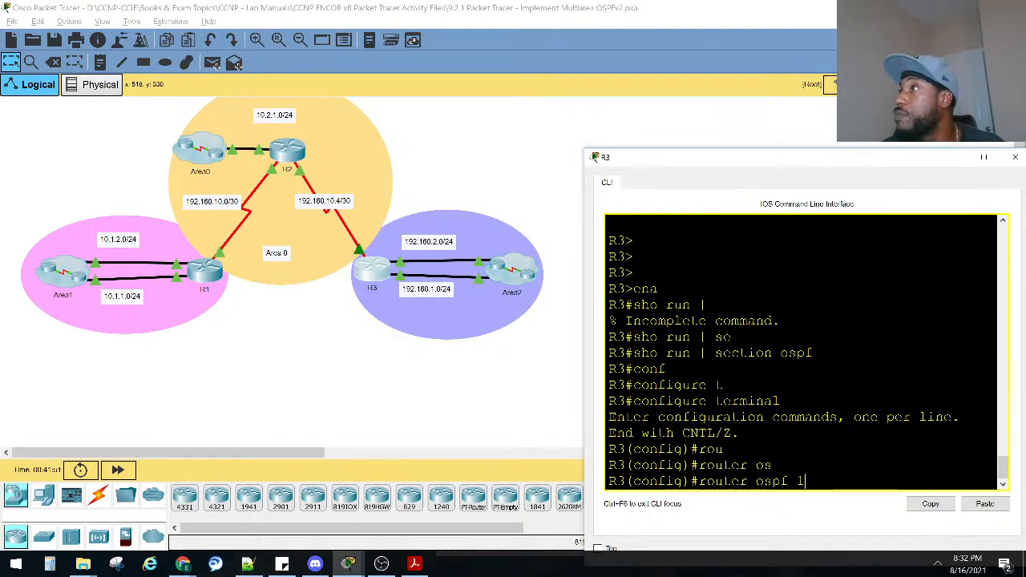
key(Return)
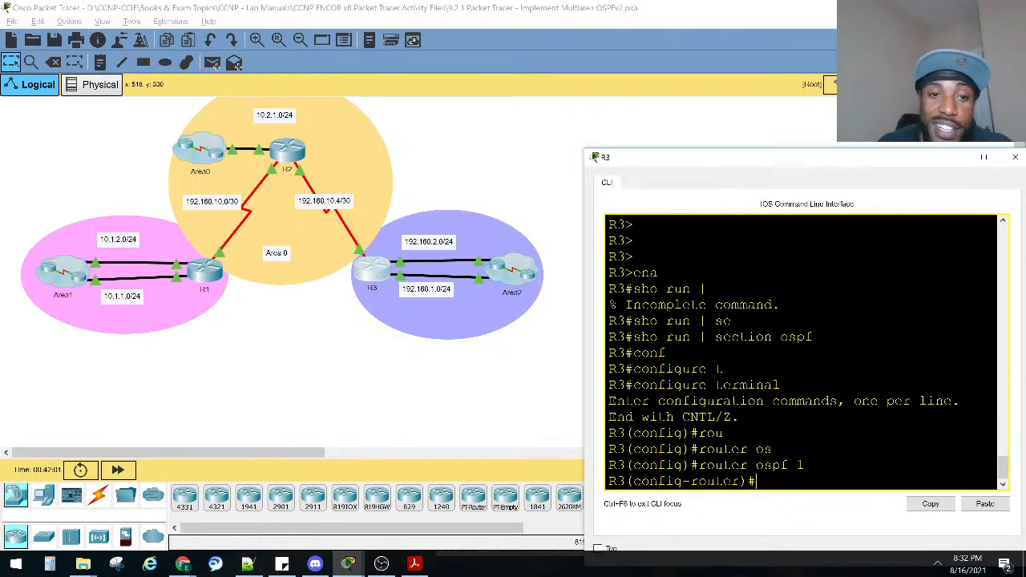
Advertise network 192.168.10.4 with wildcard mask 0.0.0.3 in area 0 on R3.
text(net)
key(Tab)
text(192.168.)
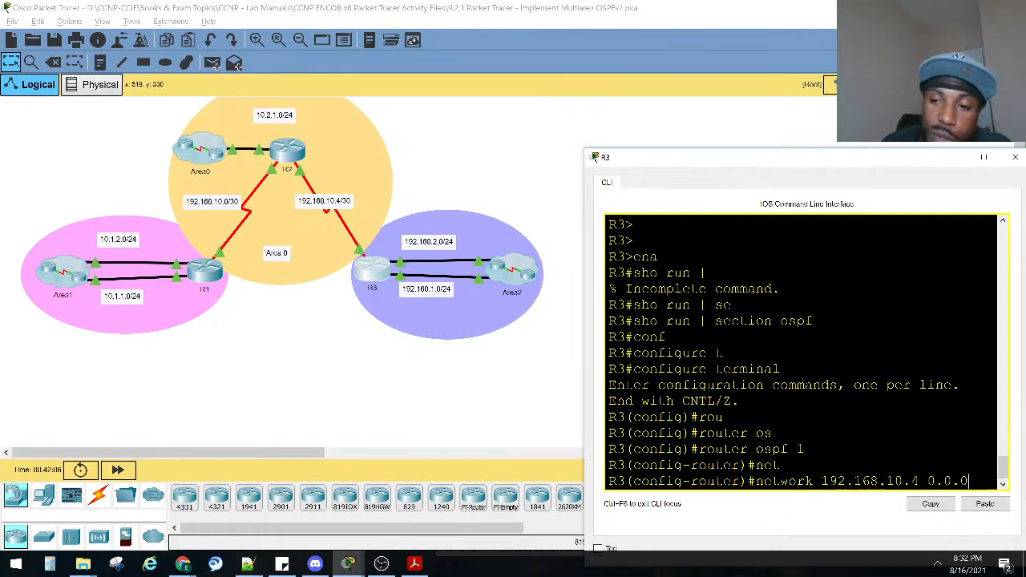
text(10.4 0.0.0.3 area)
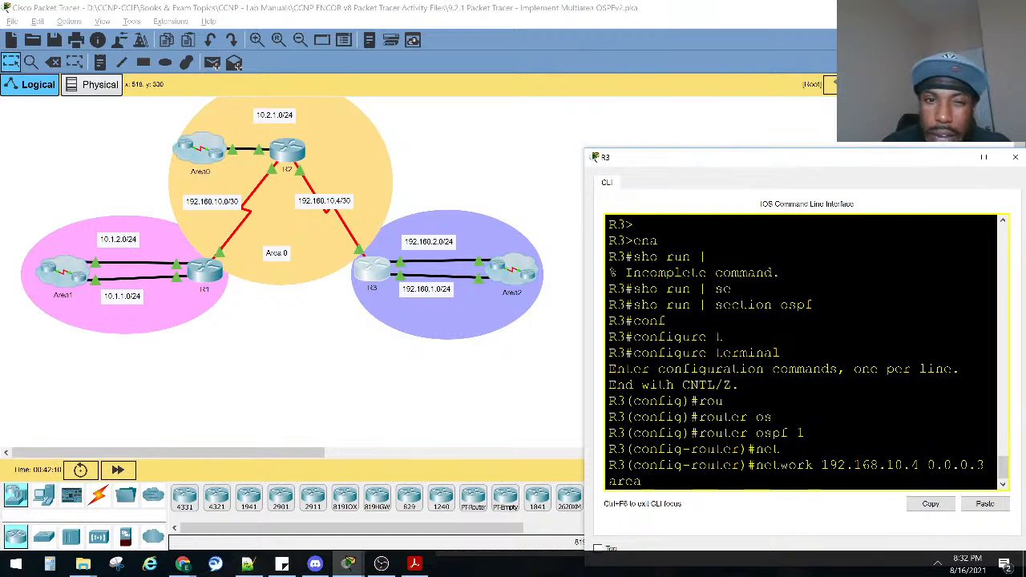
text( 0)
key(Return)
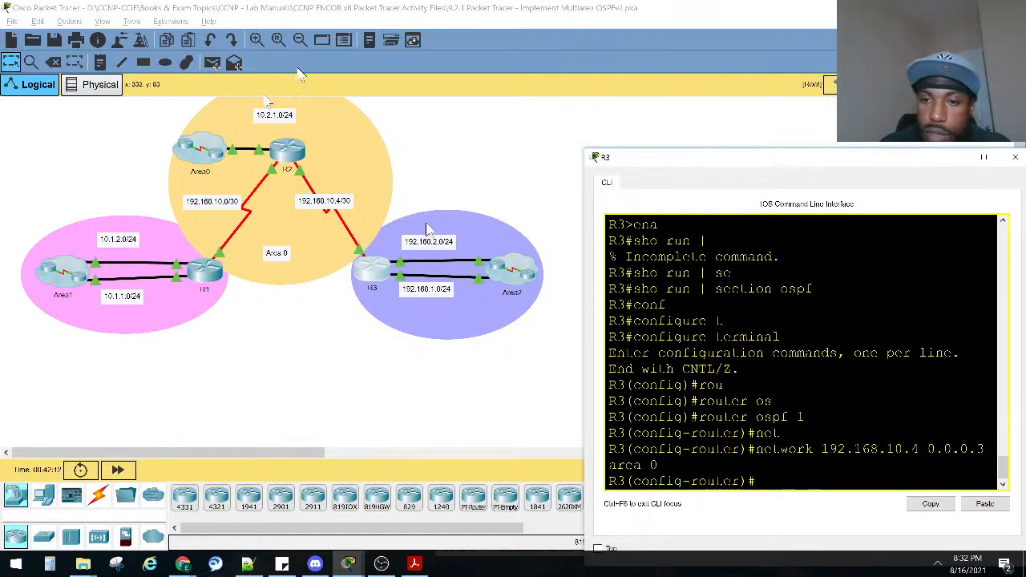
Bring up the lab instructions, read the OSPFv2 requirements for R2 and R3, and minimize them again.
drag(798, 158, 401, 165)
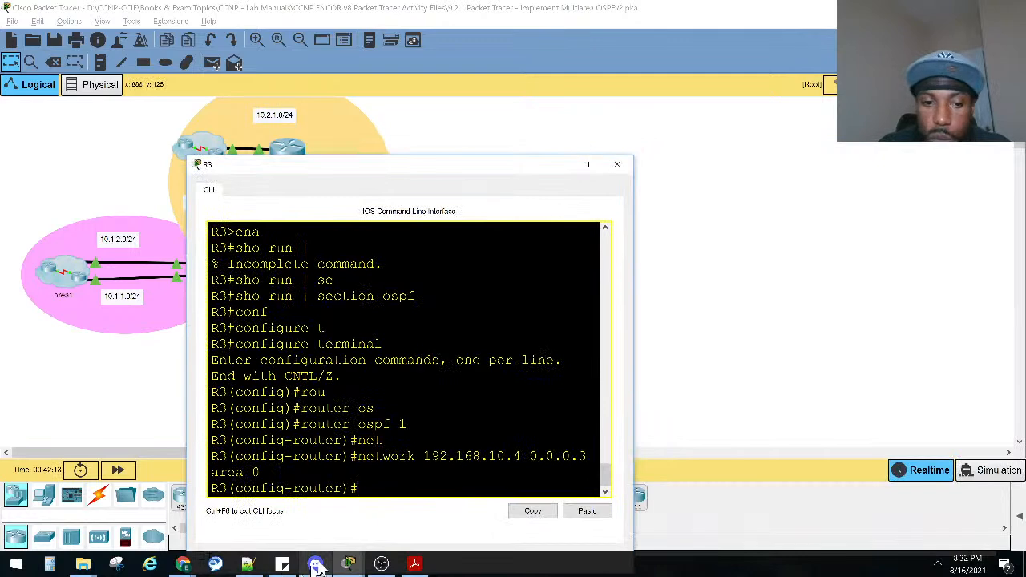
mouse_move(354, 556)
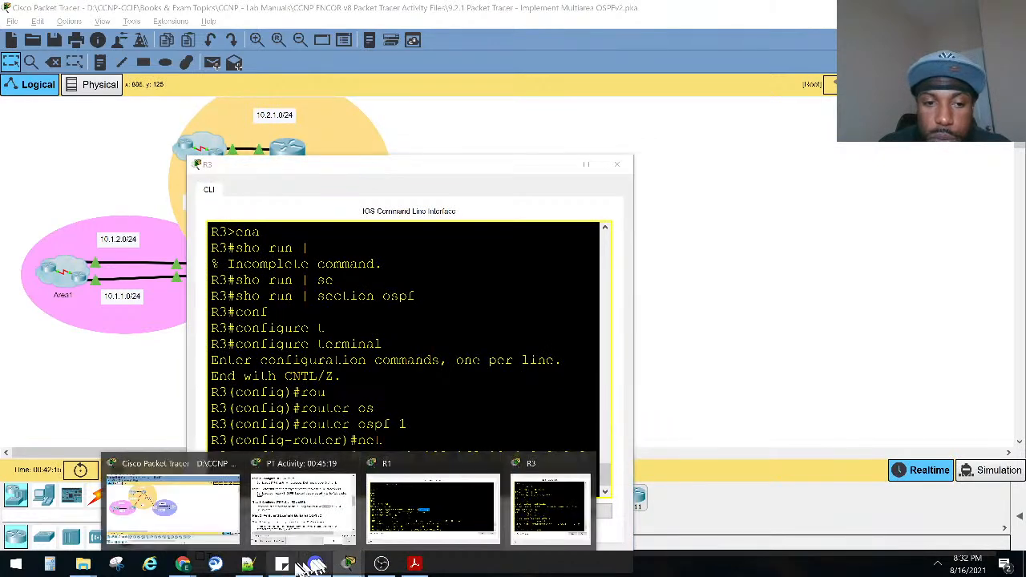
click(309, 517)
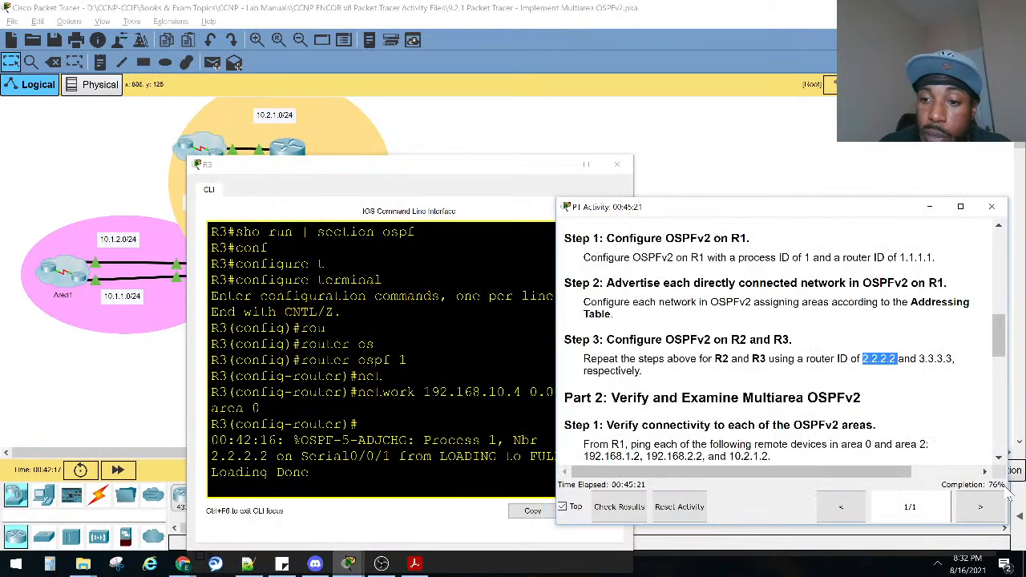
drag(381, 160, 401, 317)
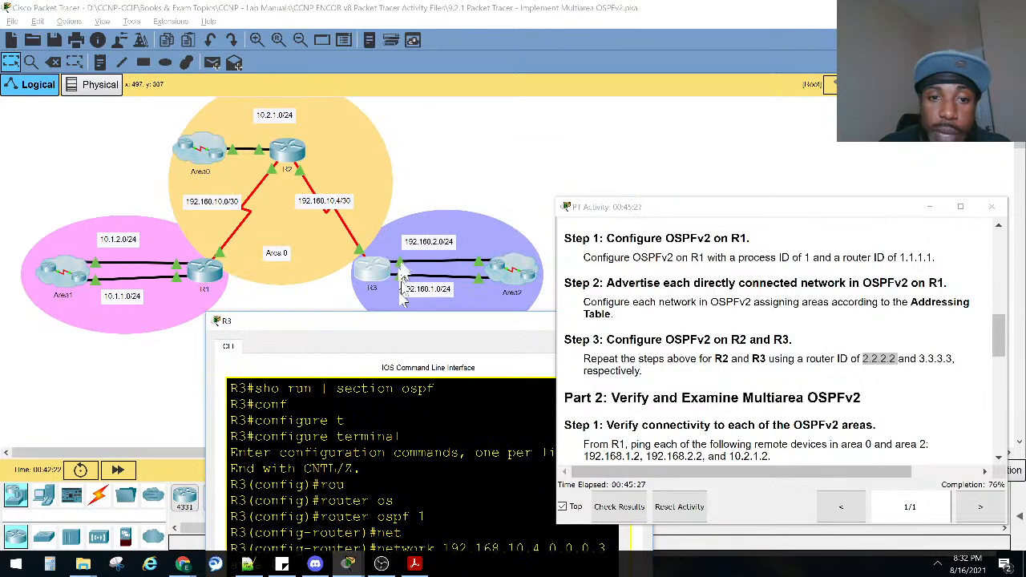
click(928, 207)
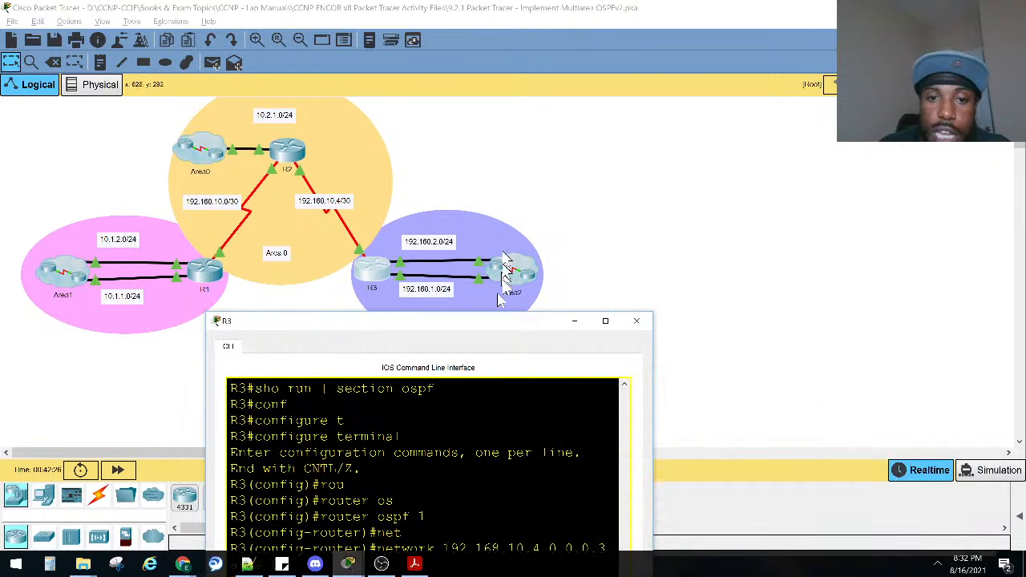
Advertise network 192.168.0.0 with wildcard mask 0.0.0.3 in area 2 on R3 and widen its console to review the statement.
drag(484, 326, 864, 171)
key(Return)
key(Return)
key(Return)
key(Return)
key(Return)
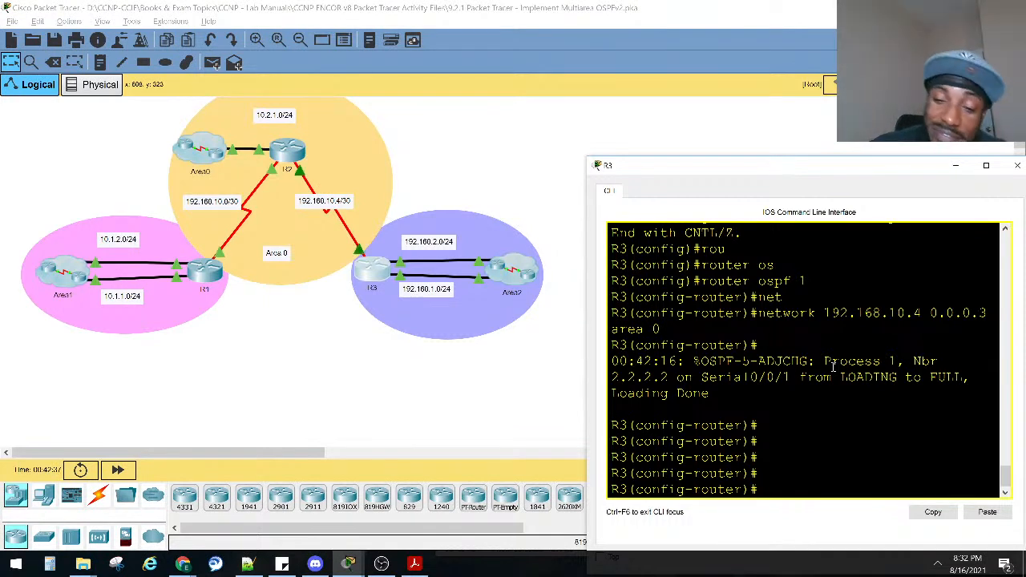
text(net 192.168.0.0)
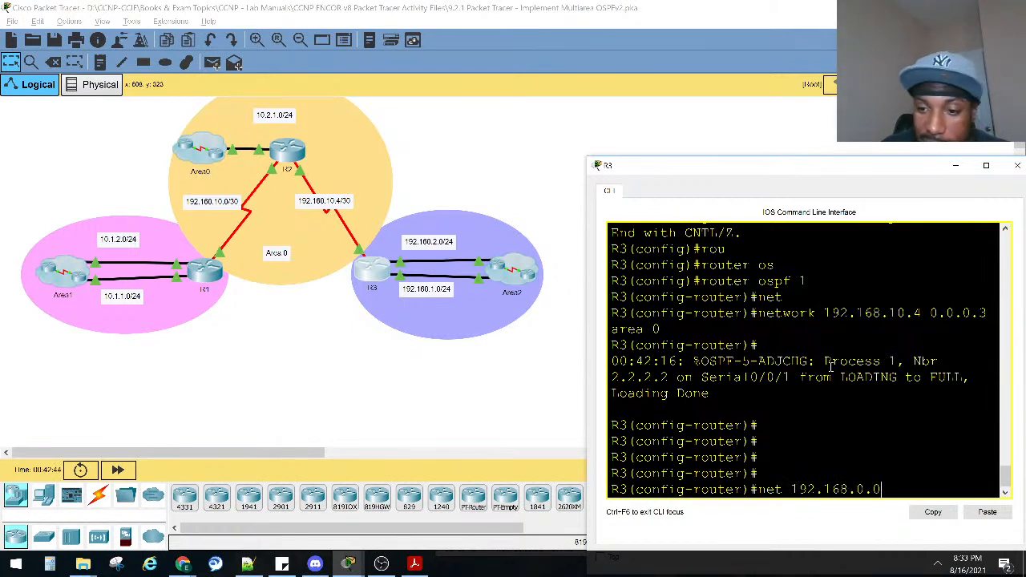
text(.0.3)
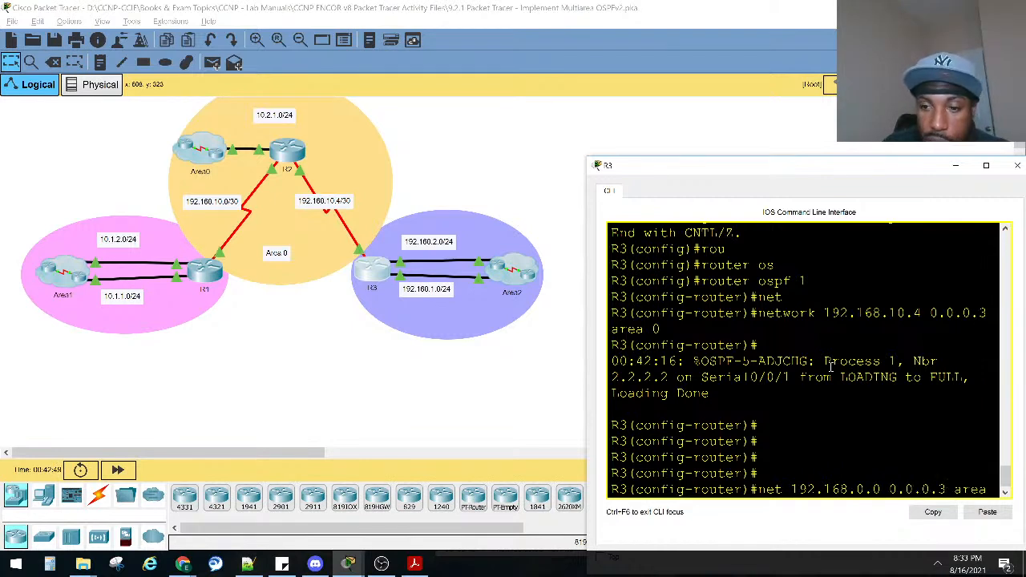
text(area 2)
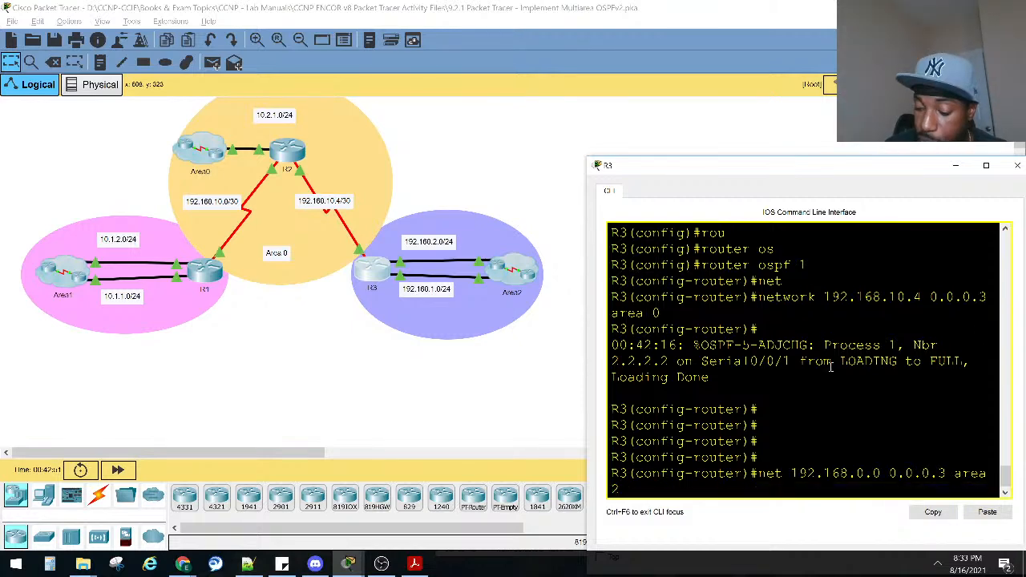
key(Return)
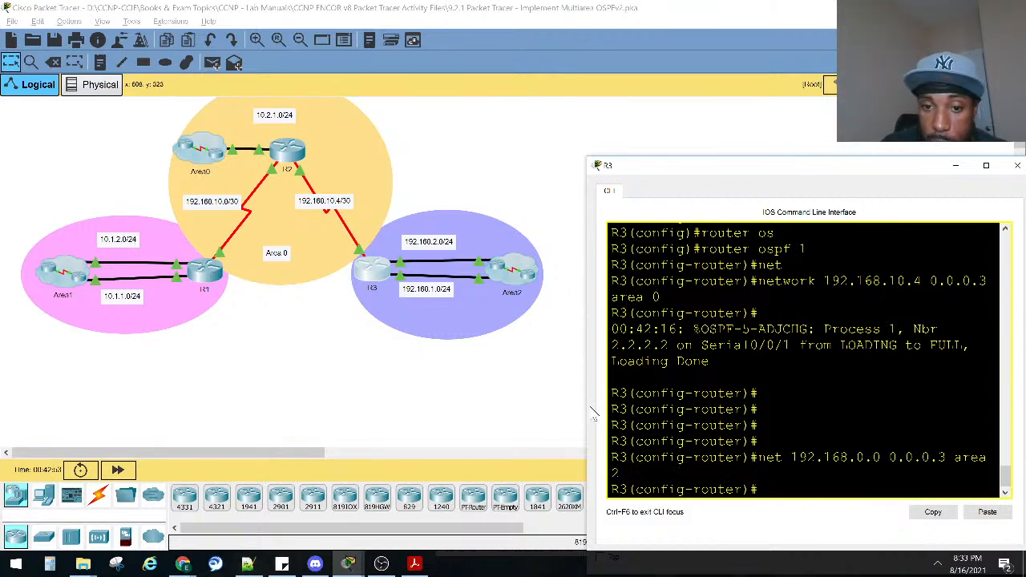
drag(587, 404, 463, 398)
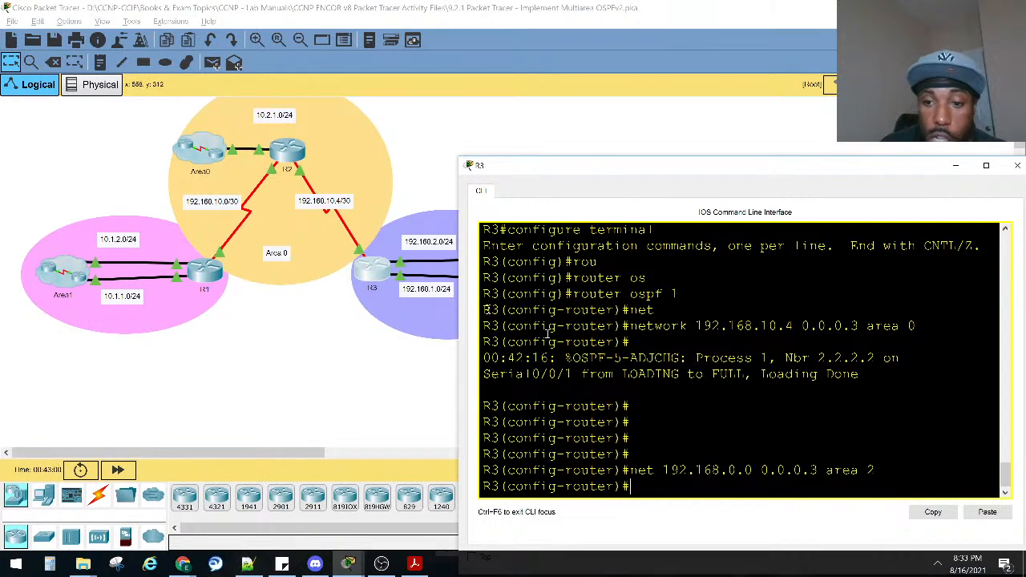
drag(826, 471, 756, 486)
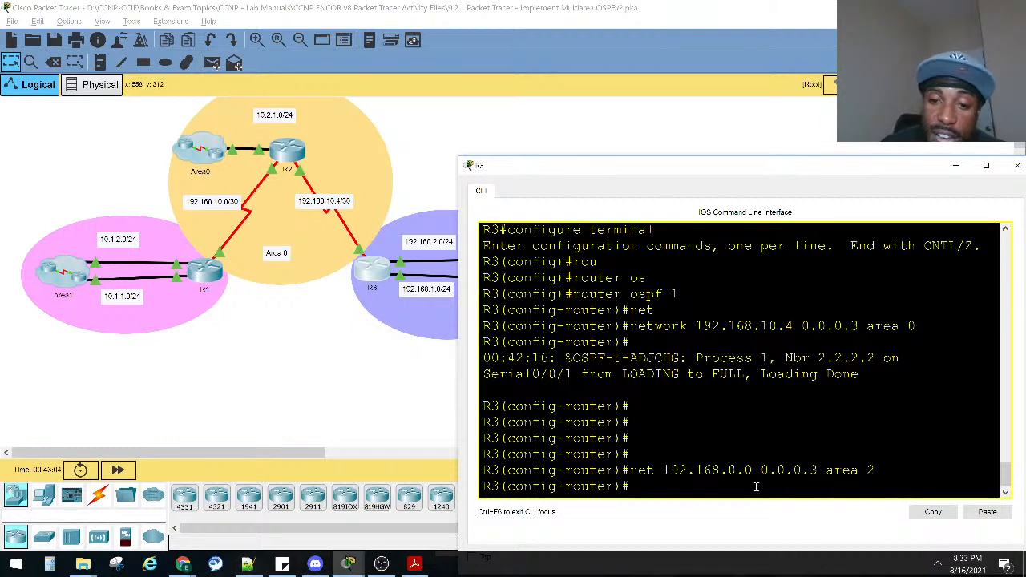
Remove the OSPF network statement 192.168.0.0 with wildcard mask 0.0.0.3 in area 2 from R3.
key(Up)
key(ctrl+a)
text(no)
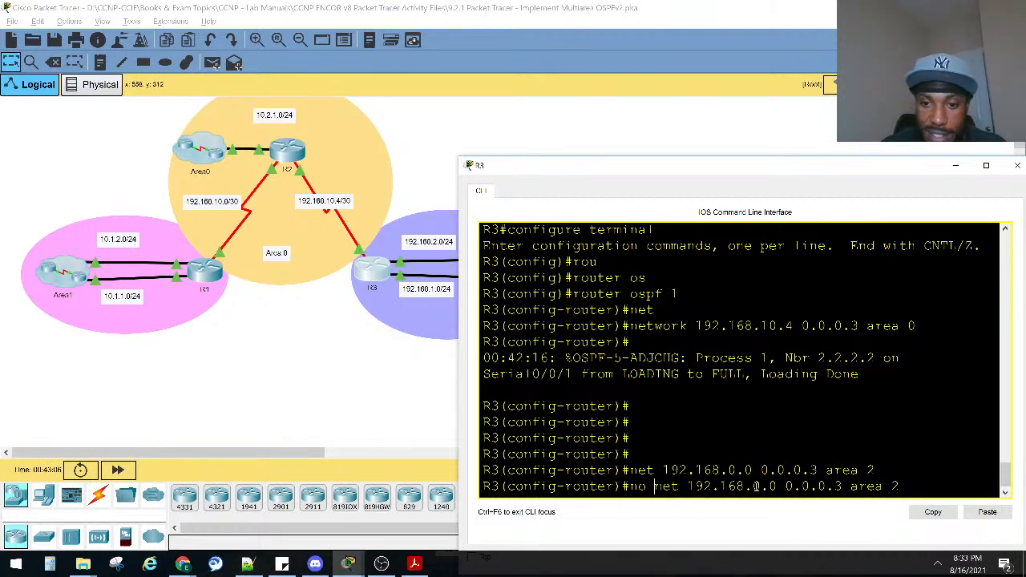
key(Return)
Advertise network 192.168.0.0 with wildcard mask 0.0.255.255 in area 2 on R3.
key(Up)
key(Up)
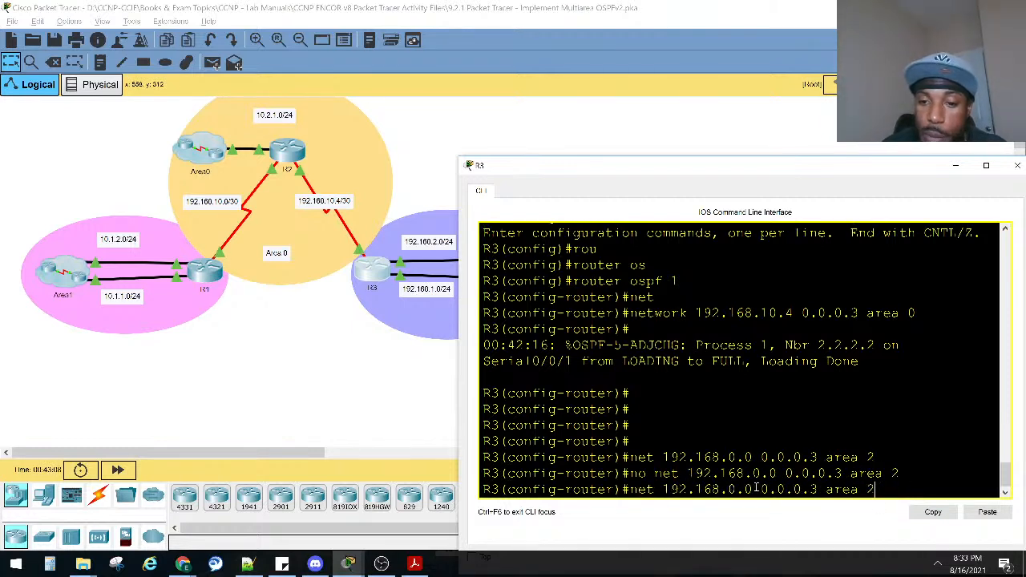
key(Left)
key(Left)
key(Left)
key(Left)
key(Left)
key(Left)
key(Left)
key(BackSpace)
key(BackSpace)
key(BackSpace)
text(255.255)
key(Return)
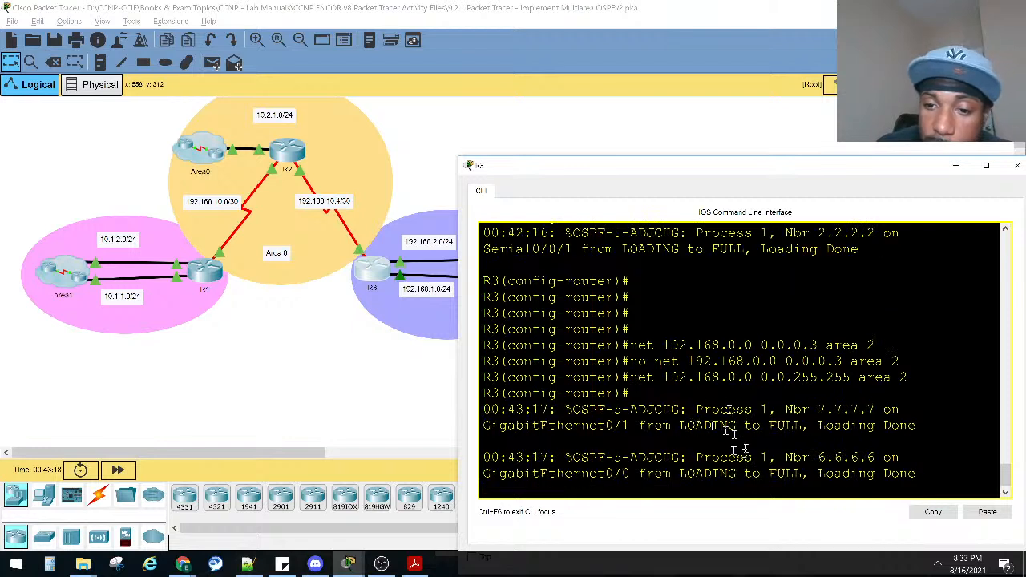
Examine the neighbor IDs in R3's OSPF adjacency messages and bring the topology forward.
drag(818, 410, 883, 409)
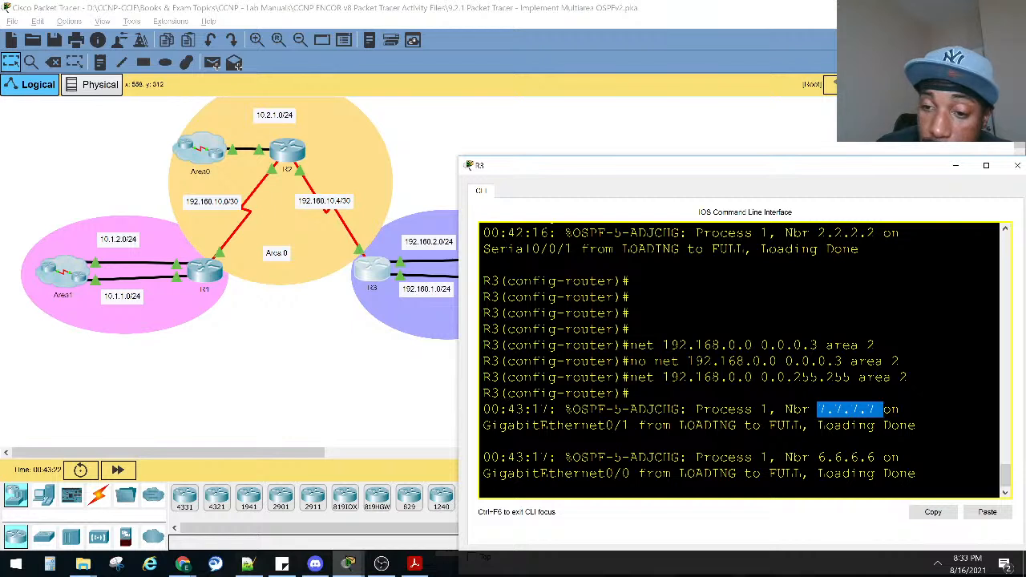
drag(818, 457, 884, 458)
click(393, 401)
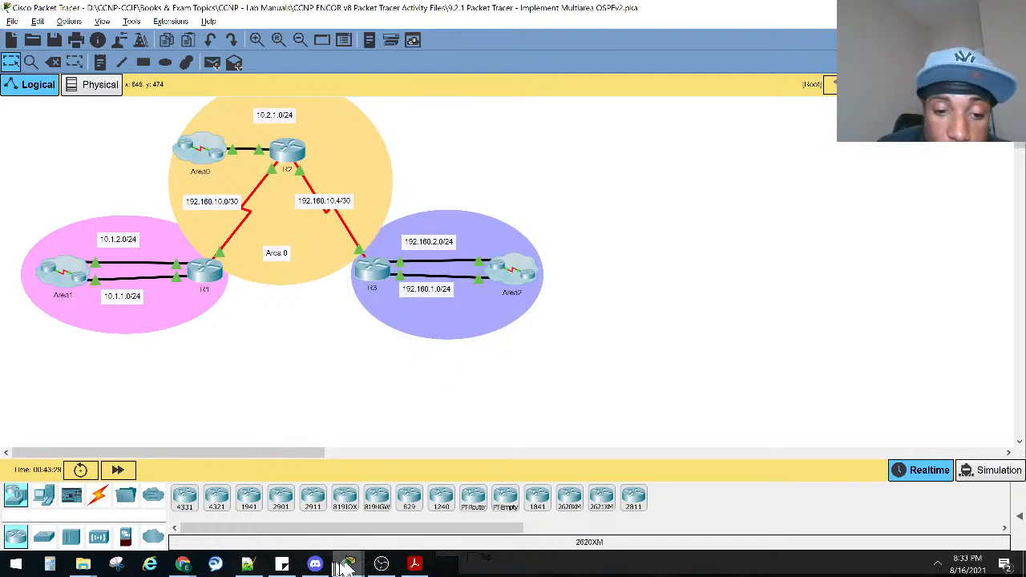
Look up the required router ID for R3 in the lab instructions and return to R3's console.
mouse_move(348, 563)
click(307, 527)
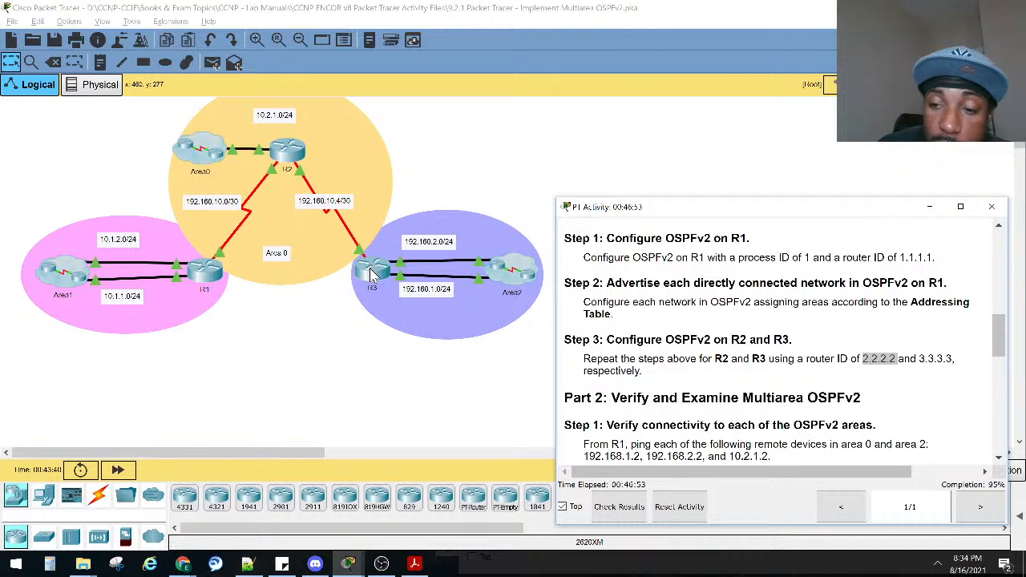
drag(918, 358, 962, 369)
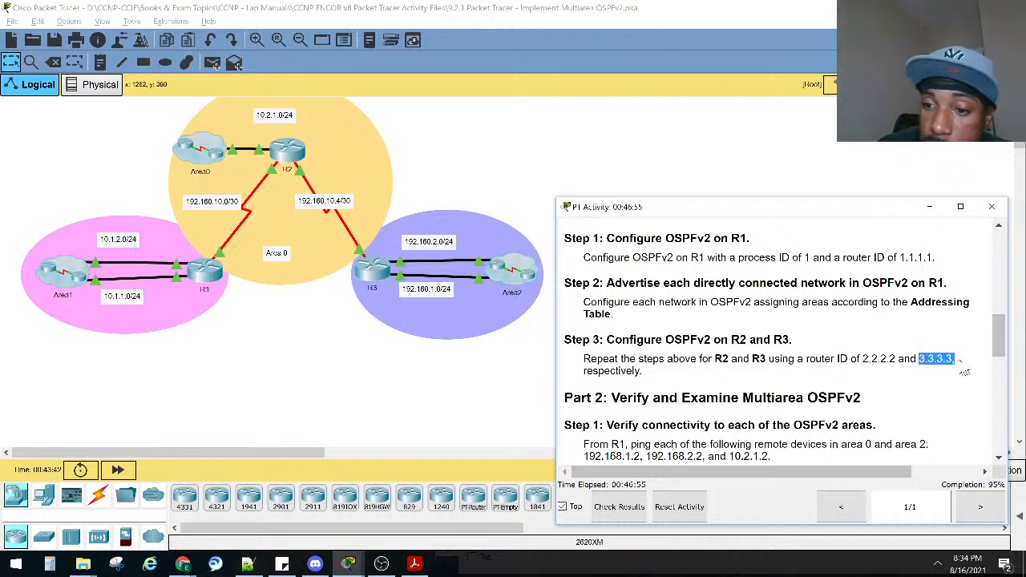
click(388, 274)
click(930, 207)
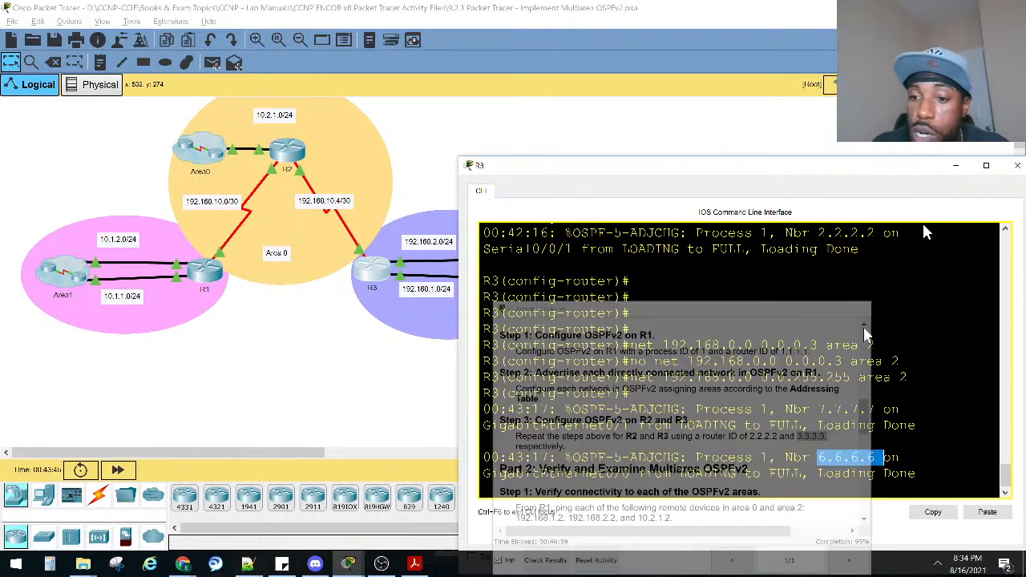
Leave configuration mode on R3 and display its OSPF process details with show ip ospf.
key(Return)
key(Return)
key(Return)
key(Return)
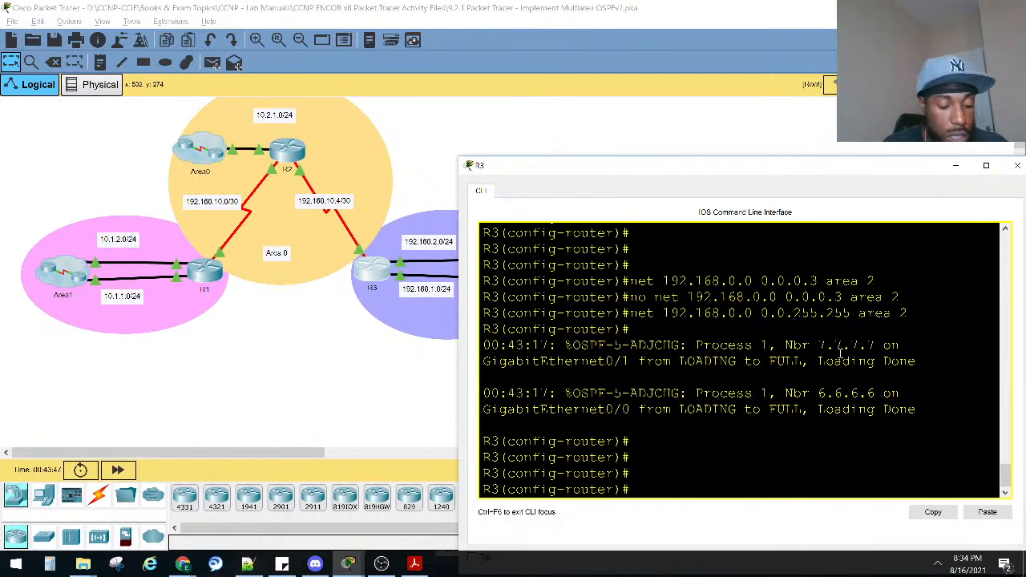
key(ctrl+z)
key(Return)
text(sho)
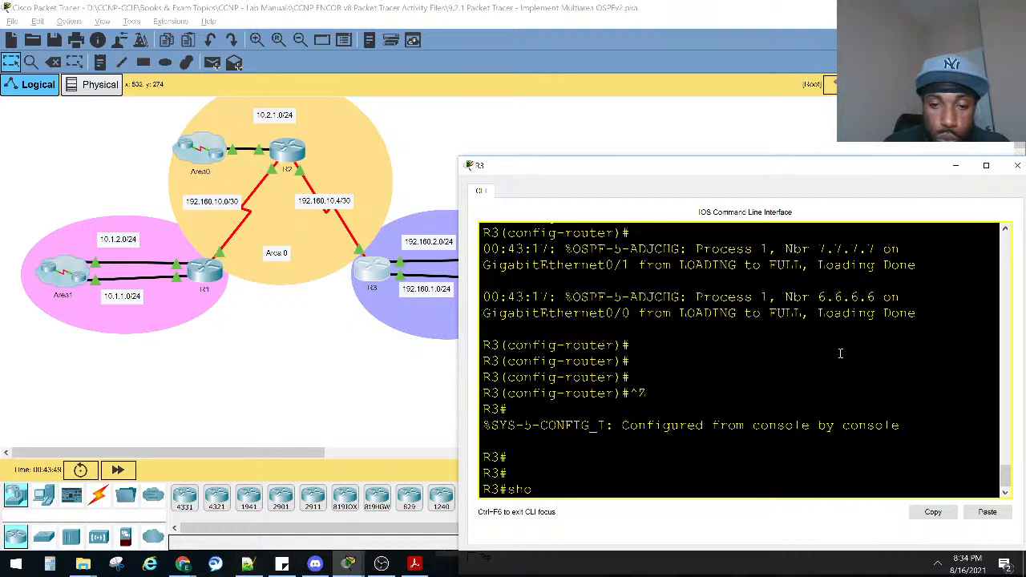
text( ip s)
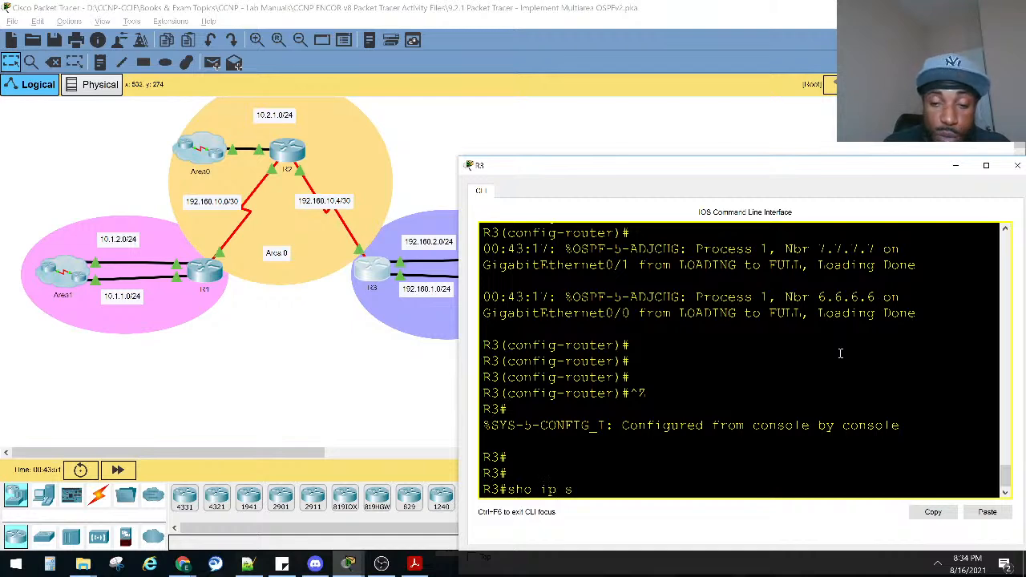
text(o)
key(Tab)
text(os)
key(Tab)
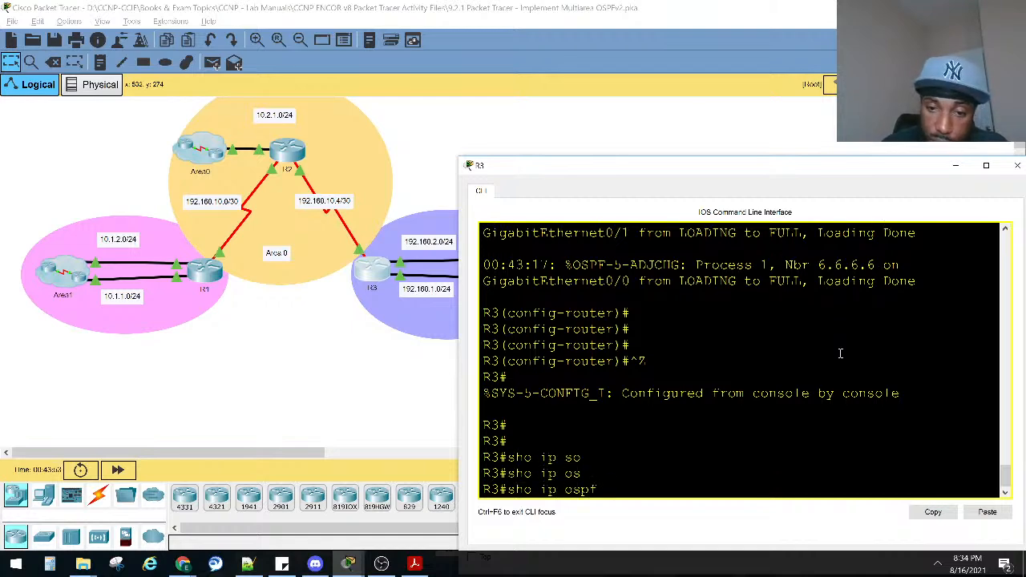
key(Return)
scroll(840, 352, up, 3)
drag(859, 281, 760, 281)
key(space)
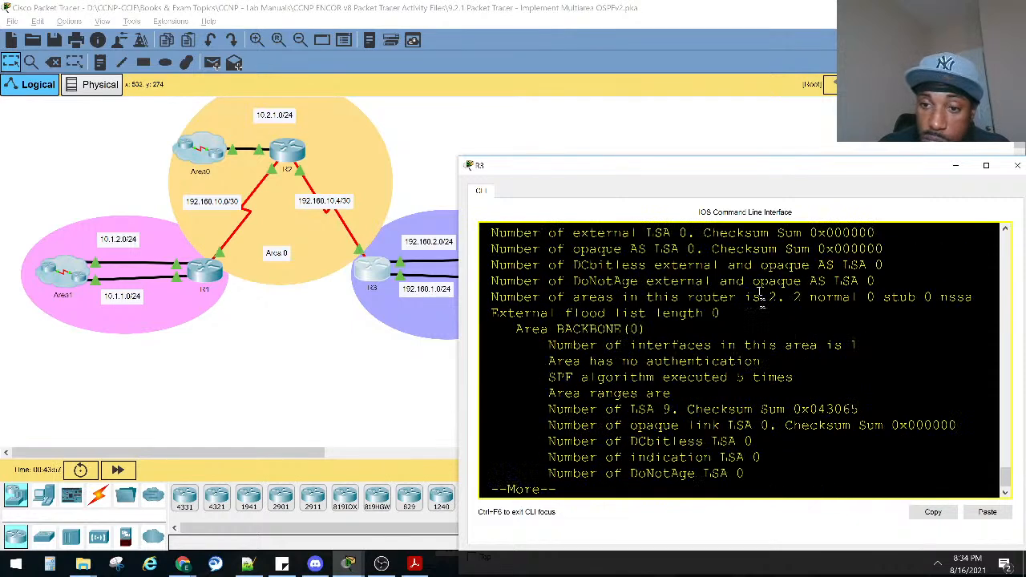
Enter global configuration mode on R3 and open router configuration for OSPF process 1.
text(conf)
key(Tab)
text(t)
key(Tab)
key(Return)
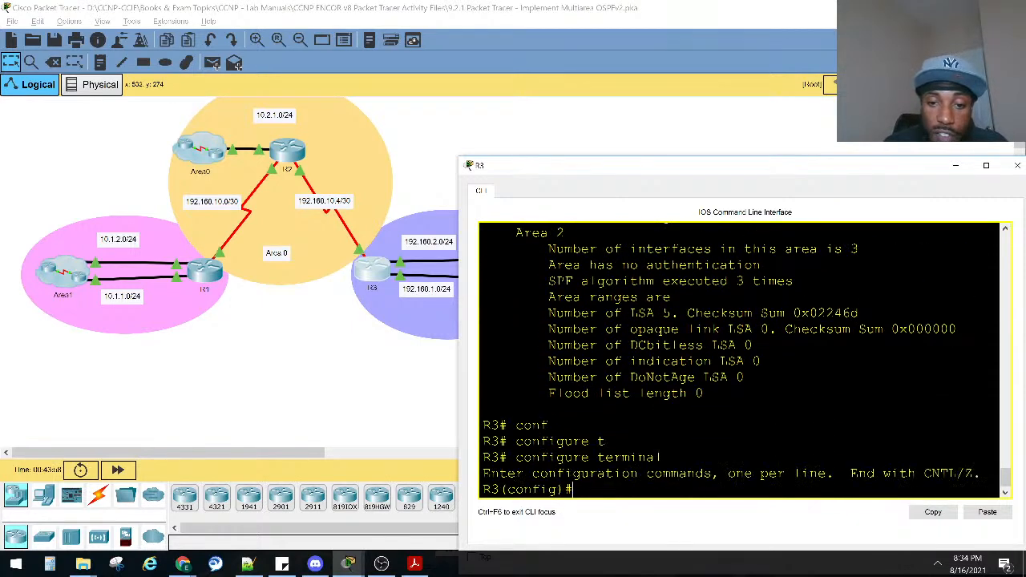
text(rou)
Set R3's OSPF router ID to 3.3.3.3.
key(Tab)
text(os)
key(Tab)
text(1)
key(Return)
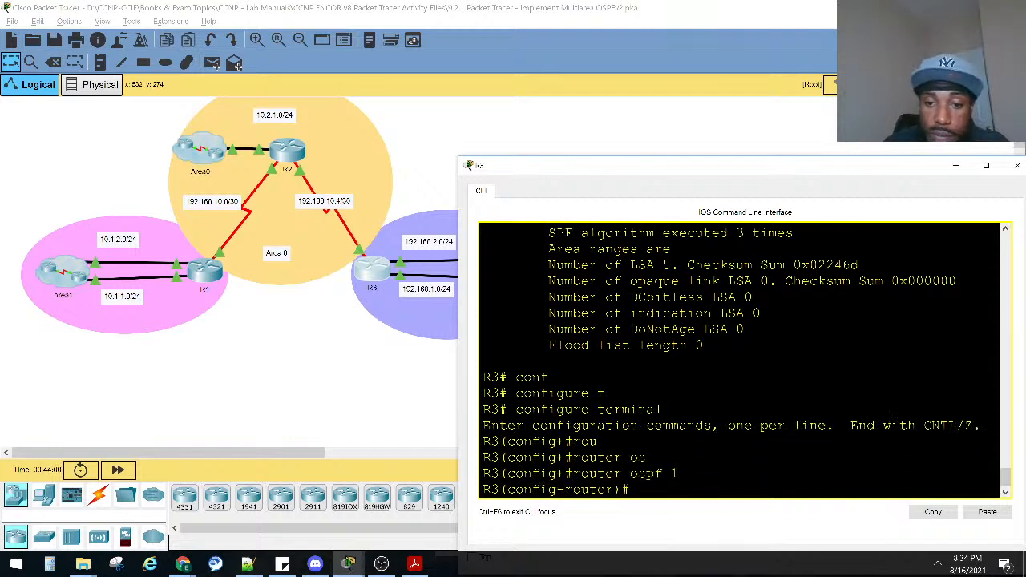
text(rou)
key(Tab)
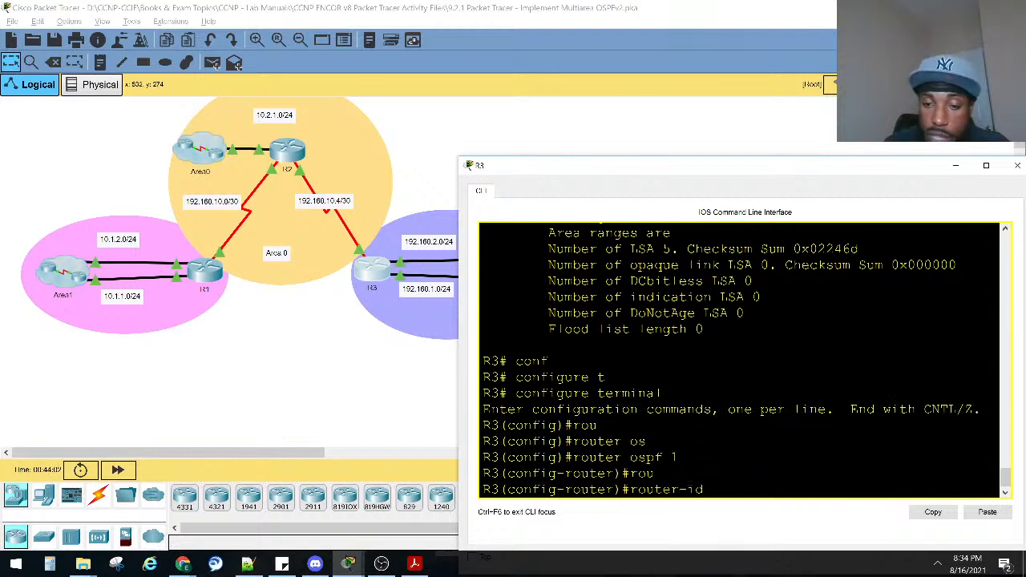
text(3.3.3.3)
key(Return)
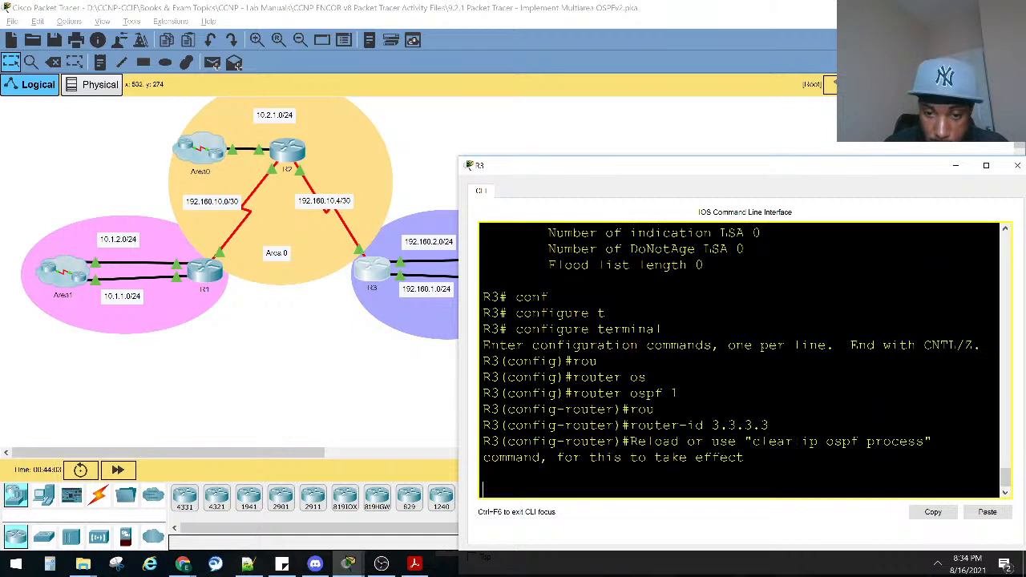
key(Return)
key(Return)
key(Return)
key(Return)
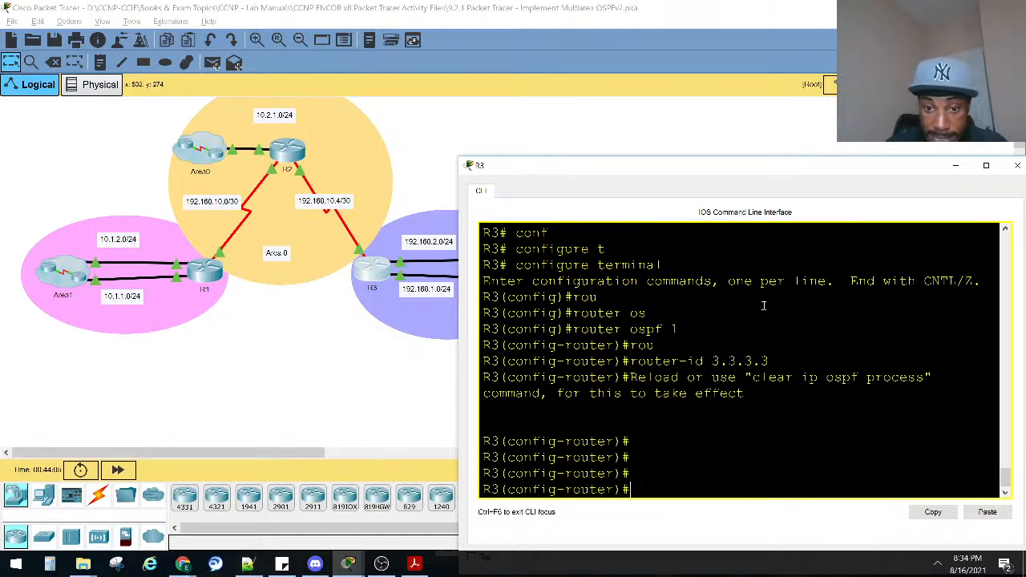
Return R3 from router configuration to privileged EXEC mode.
key(ctrl+z)
key(Return)
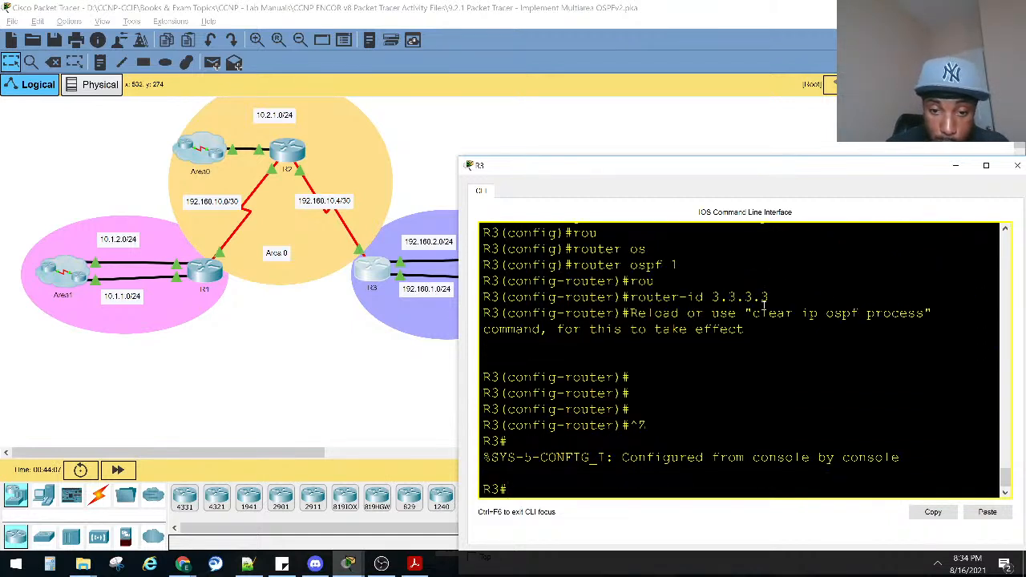
key(Return)
key(Return)
Reset all OSPF processes on R3 with clear ip ospf process, answering yes to the confirmation.
text(cl)
key(Tab)
text(e)
key(Tab)
text(ip os)
key(Tab)
text(pr)
key(Tab)
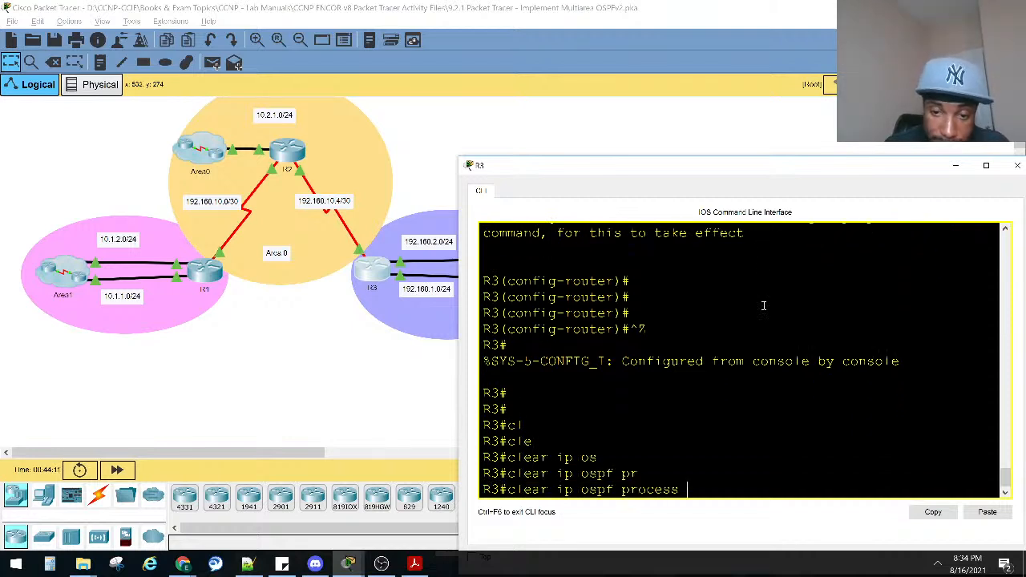
key(Return)
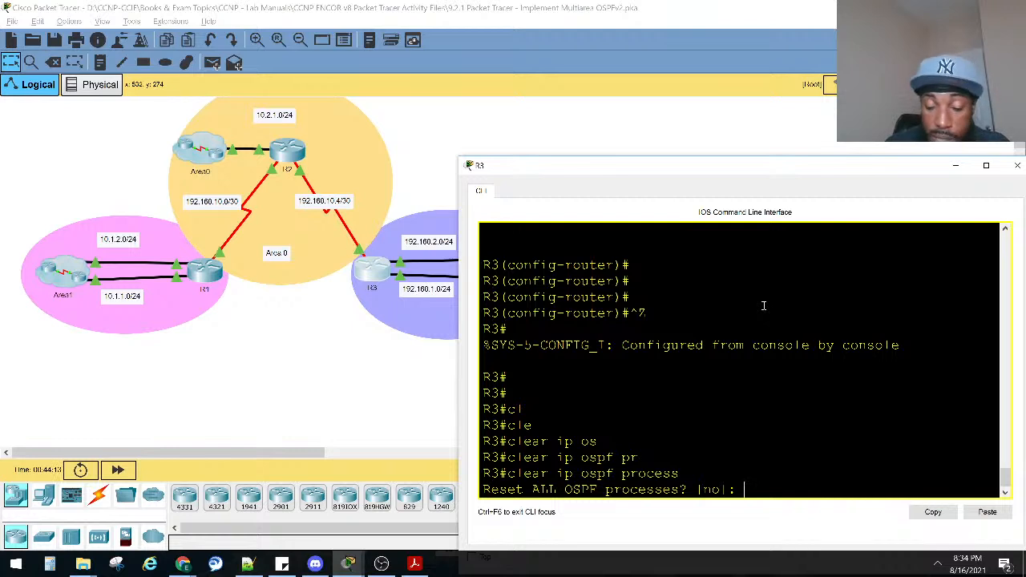
text(yes)
key(Return)
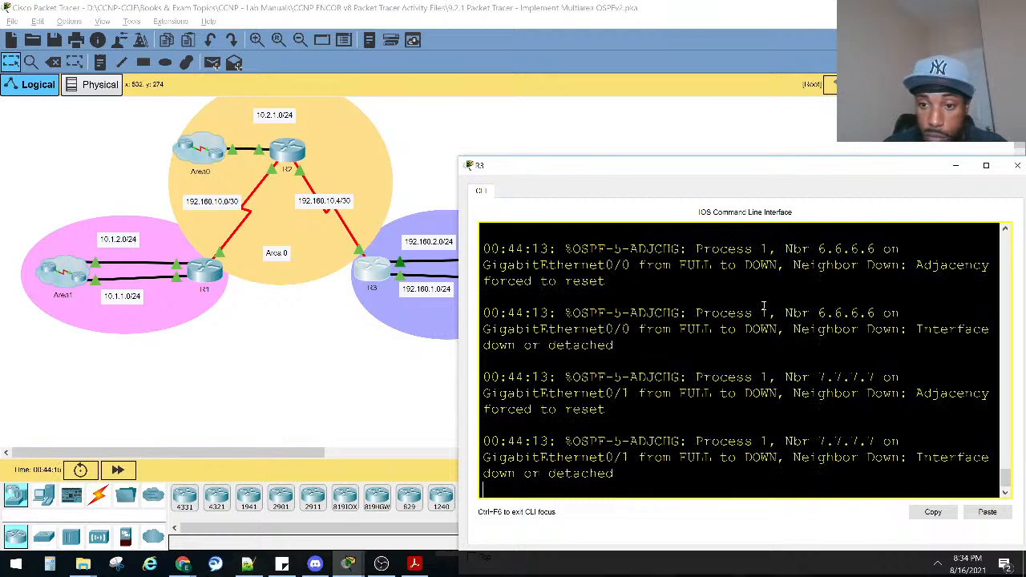
key(Return)
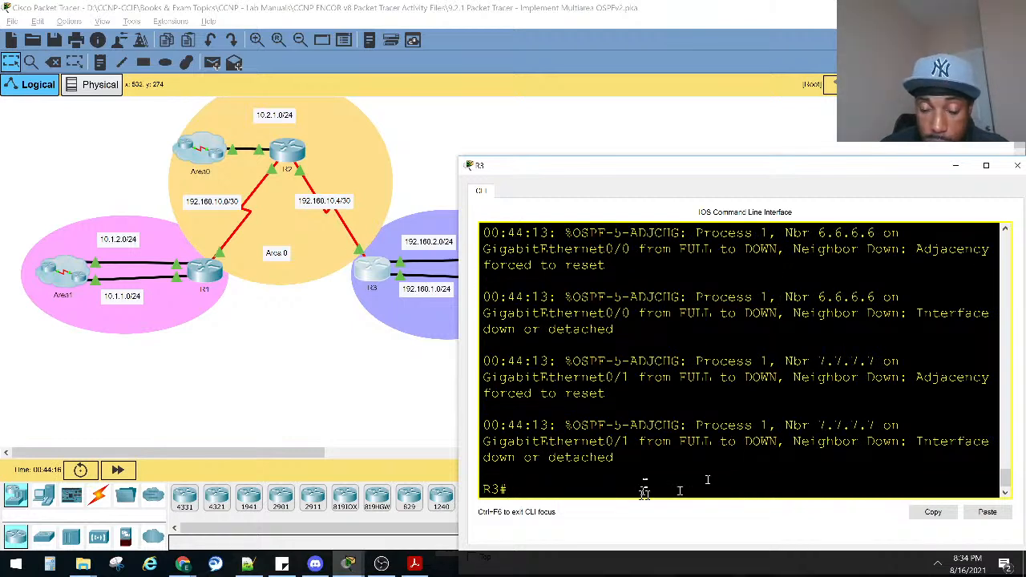
scroll(642, 479, down, 1)
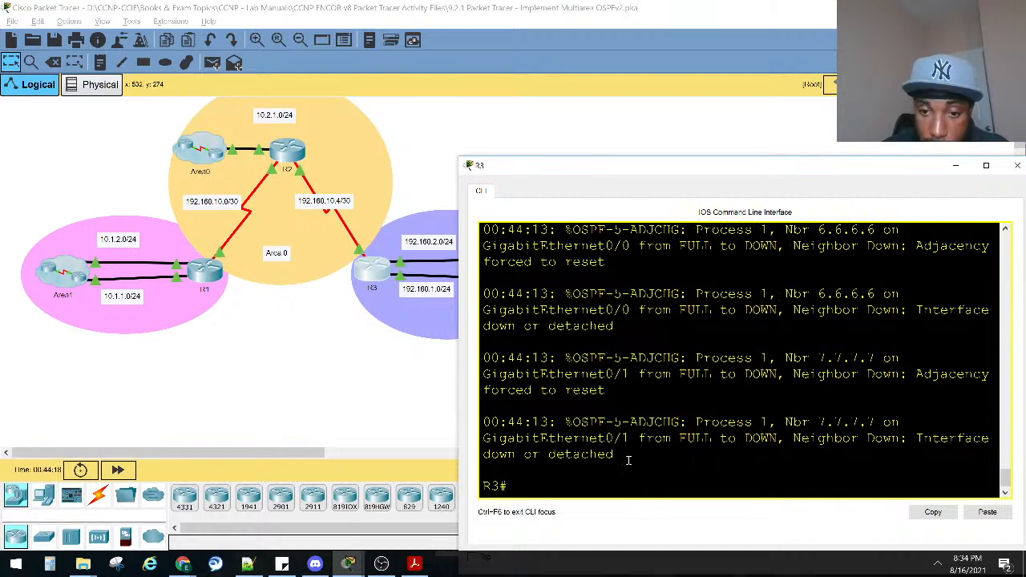
key(Return)
key(Return)
key(Return)
key(Return)
key(Return)
key(Return)
key(Return)
key(Return)
key(Return)
key(Return)
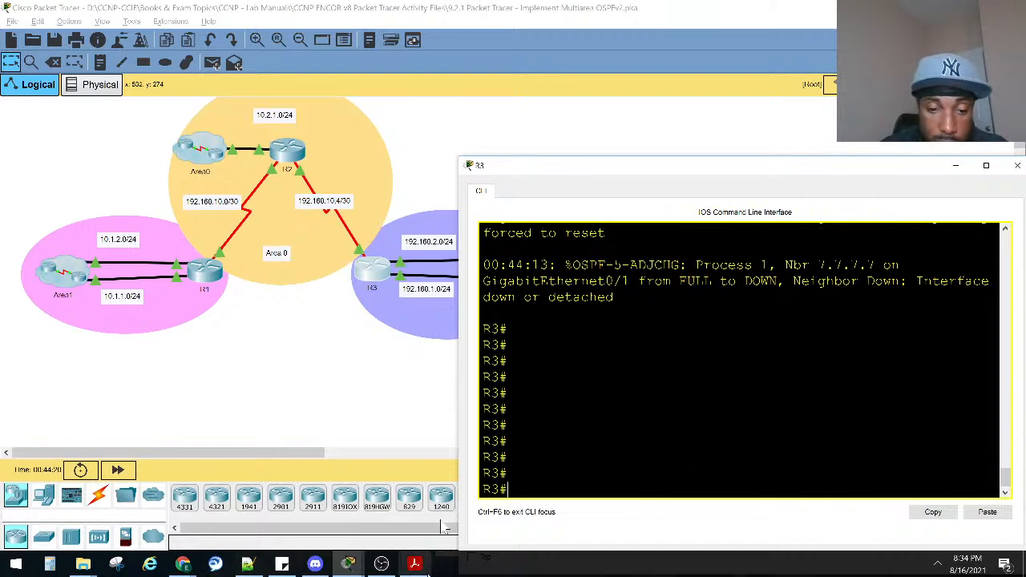
Bring up the lab instructions, check the completion percentage, and minimize them again.
mouse_move(347, 559)
click(344, 532)
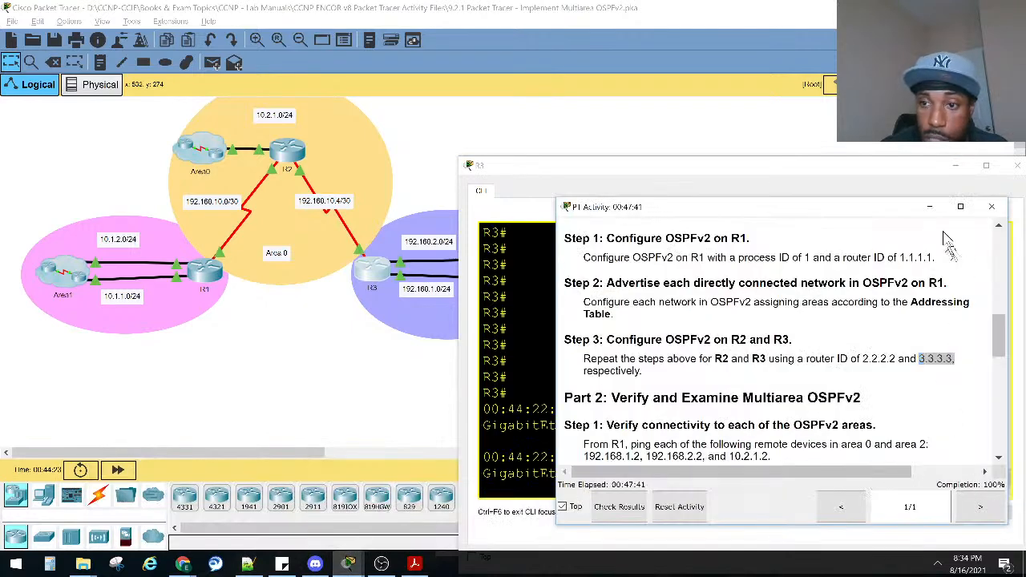
click(929, 206)
Examine the OSPF adjacency messages for each neighbor in R3's console following the process reset.
drag(915, 426, 481, 409)
drag(915, 474, 444, 458)
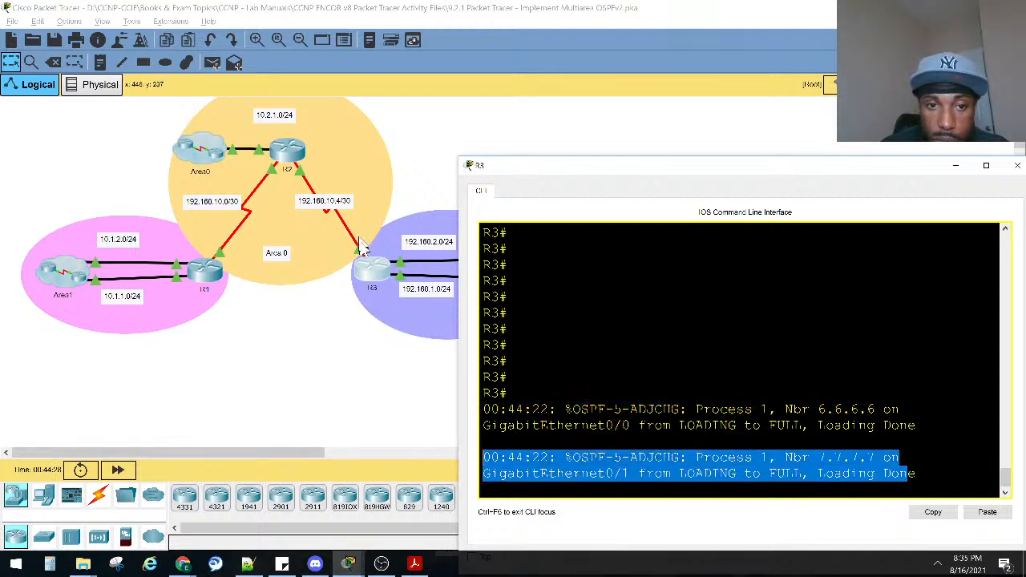
scroll(745, 338, up, 2)
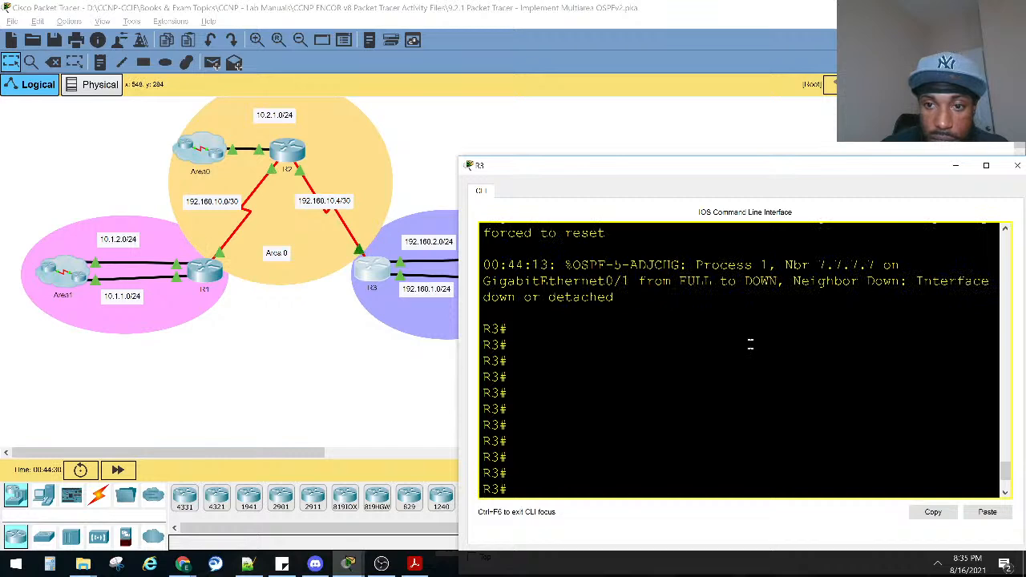
scroll(750, 340, down, 3)
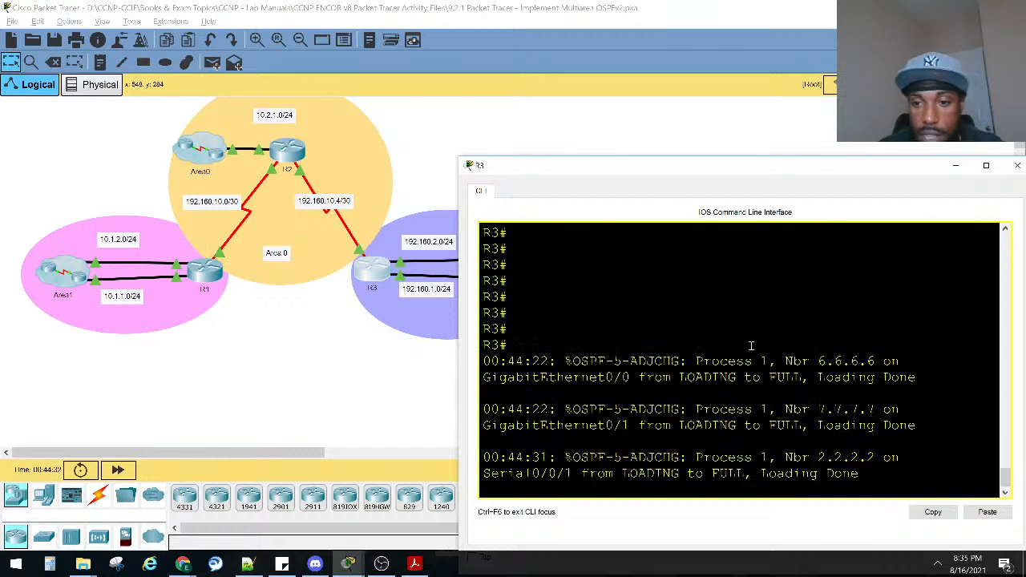
drag(859, 480, 481, 454)
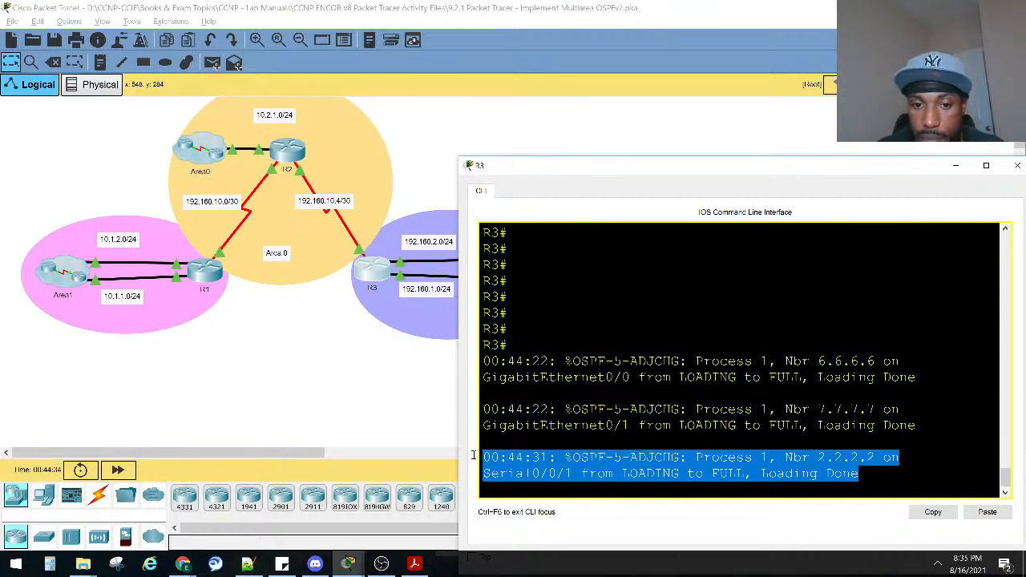
Reposition R3's console, bring up the lab instructions to check the completion status, and close them.
drag(560, 167, 542, 204)
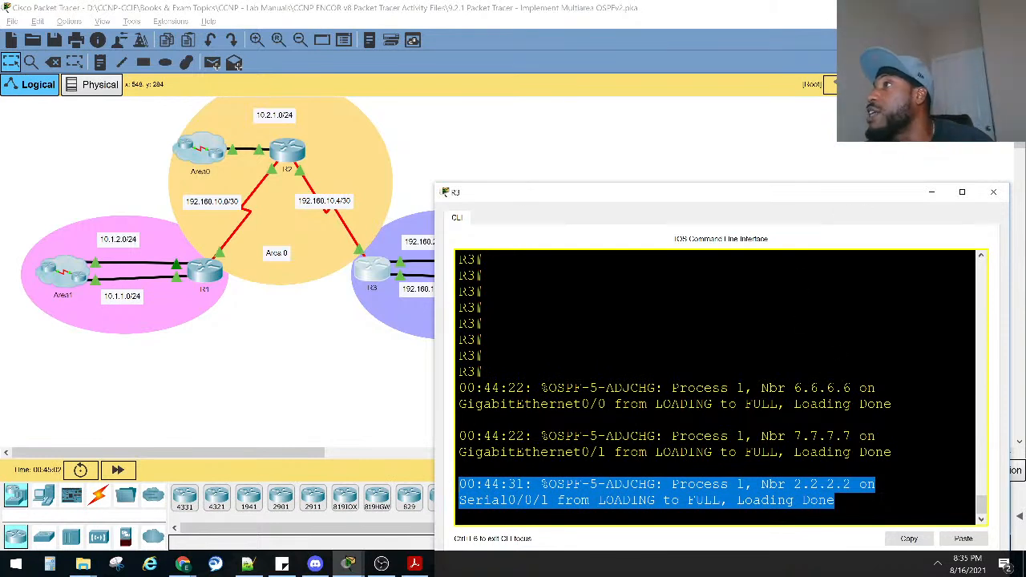
key(alt+Tab)
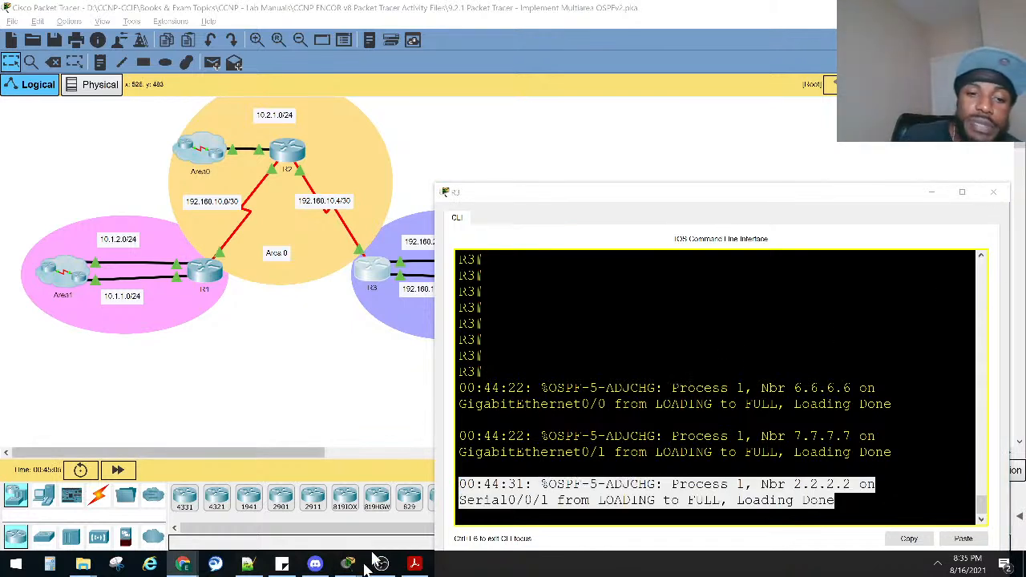
mouse_move(347, 564)
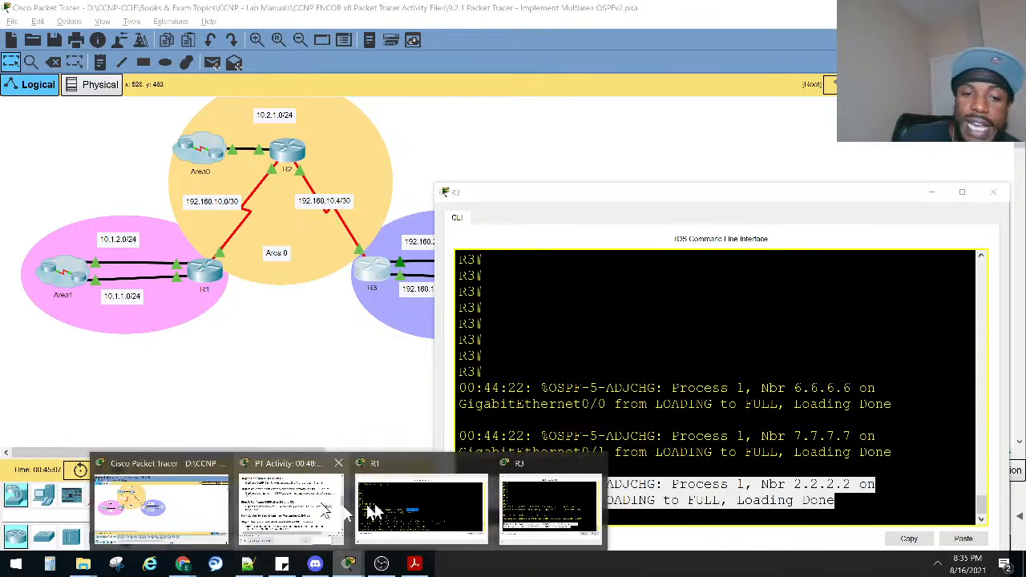
click(291, 505)
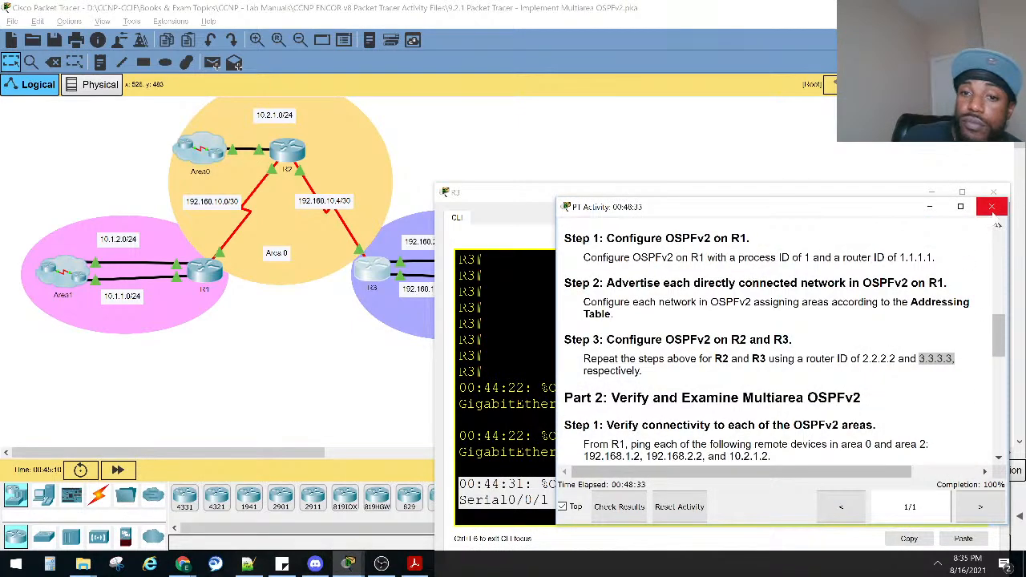
click(992, 207)
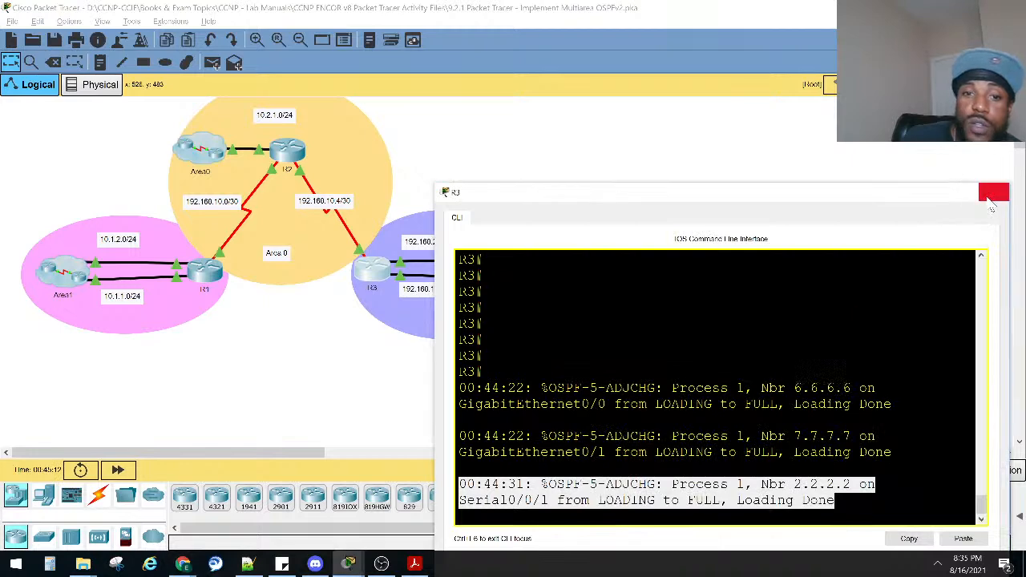
Close R3's console, bring up the lab instructions and find show ip protocols among the OSPFv2 verification commands.
click(992, 196)
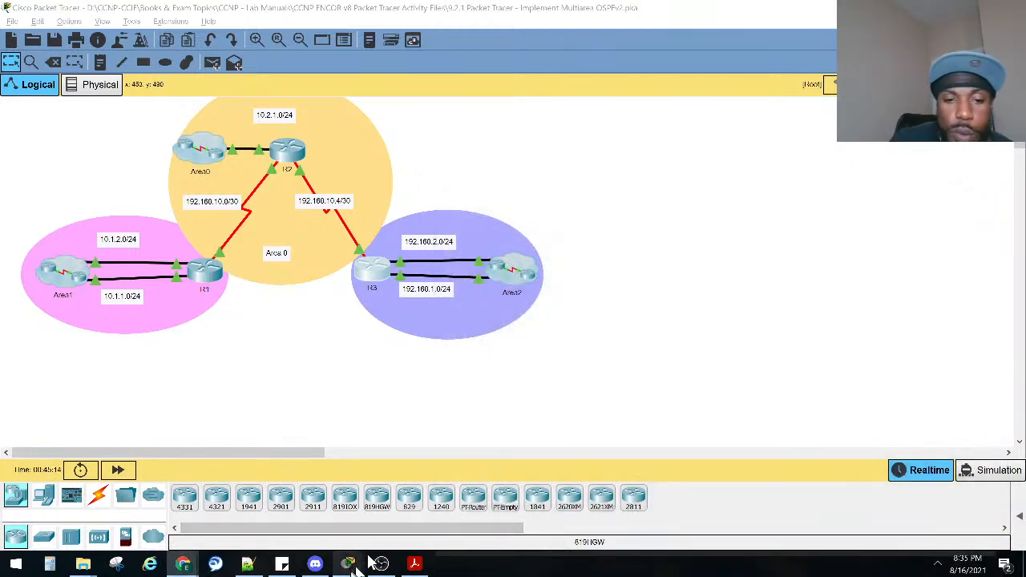
click(344, 497)
scroll(761, 357, down, 5)
scroll(766, 357, down, 3)
drag(577, 314, 600, 343)
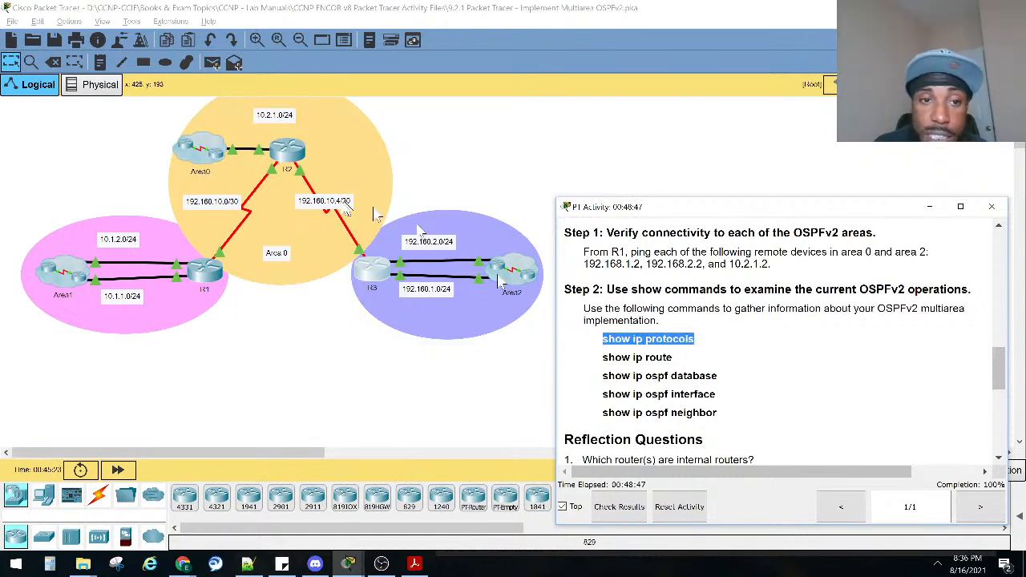
Open R1's console, minimize the lab instructions, and enter privileged EXEC mode.
click(215, 275)
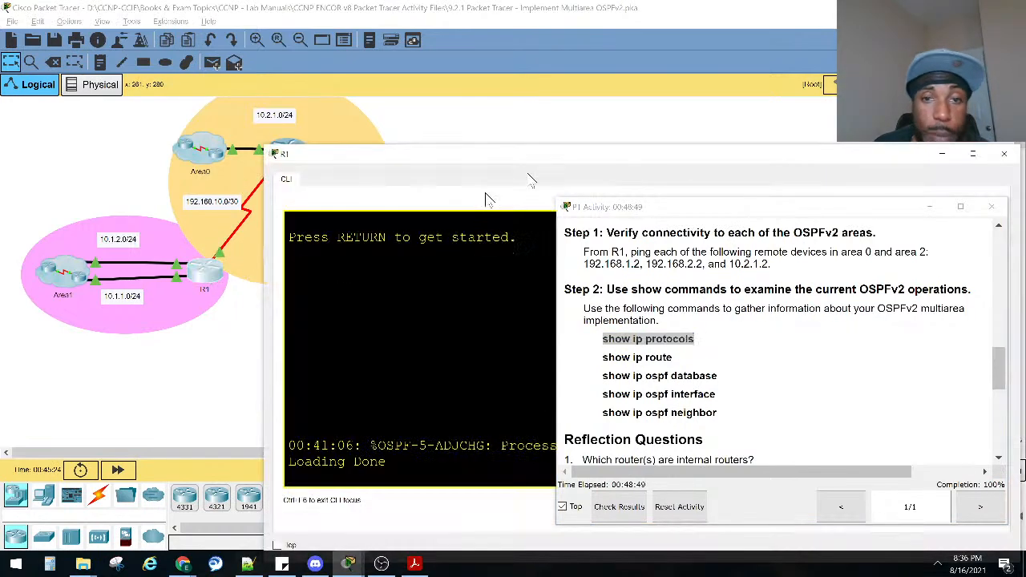
click(929, 205)
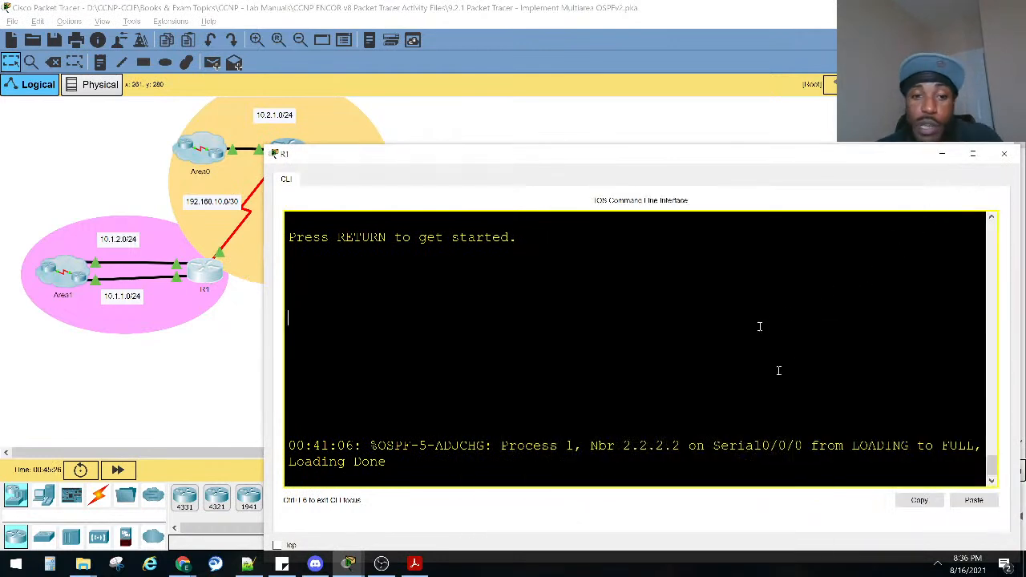
key(Return)
key(Return)
key(Return)
key(Return)
key(Return)
text(ena)
Run show ip protocols on R1 and examine the networks advertised in area 0 and area 1.
key(Return)
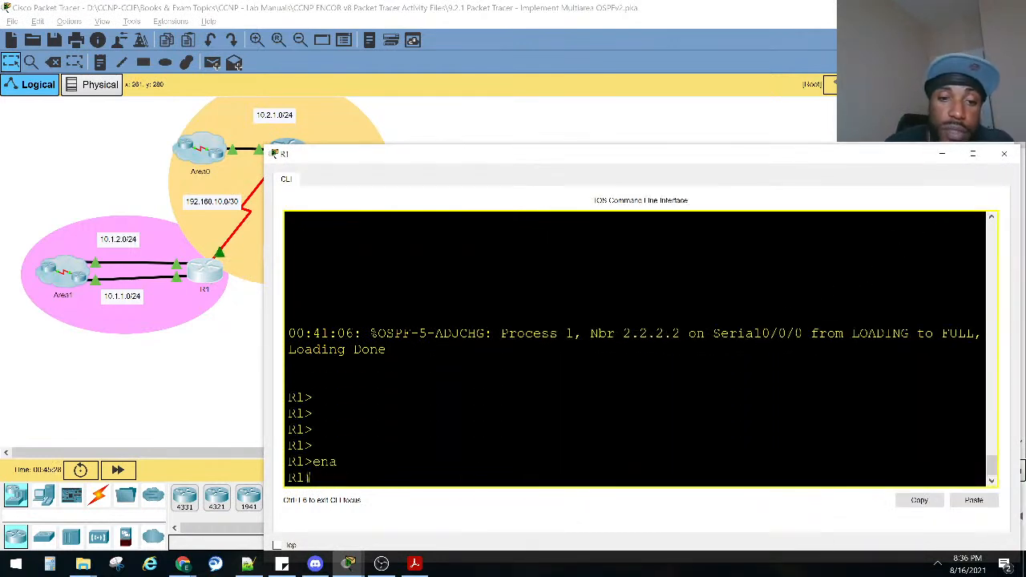
text(sho ip pro)
key(Return)
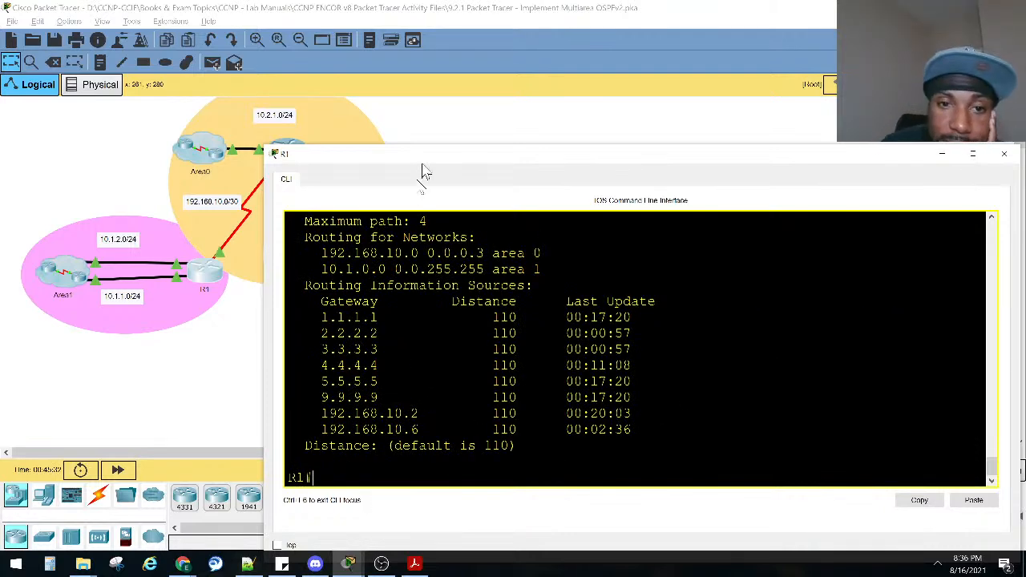
drag(440, 166, 540, 169)
scroll(529, 264, up, 2)
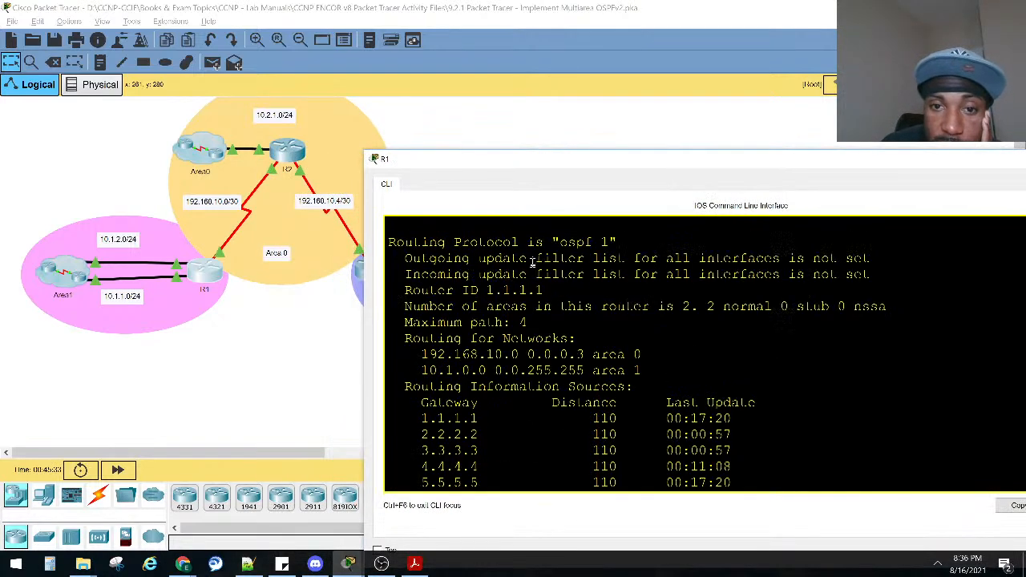
drag(640, 357, 560, 355)
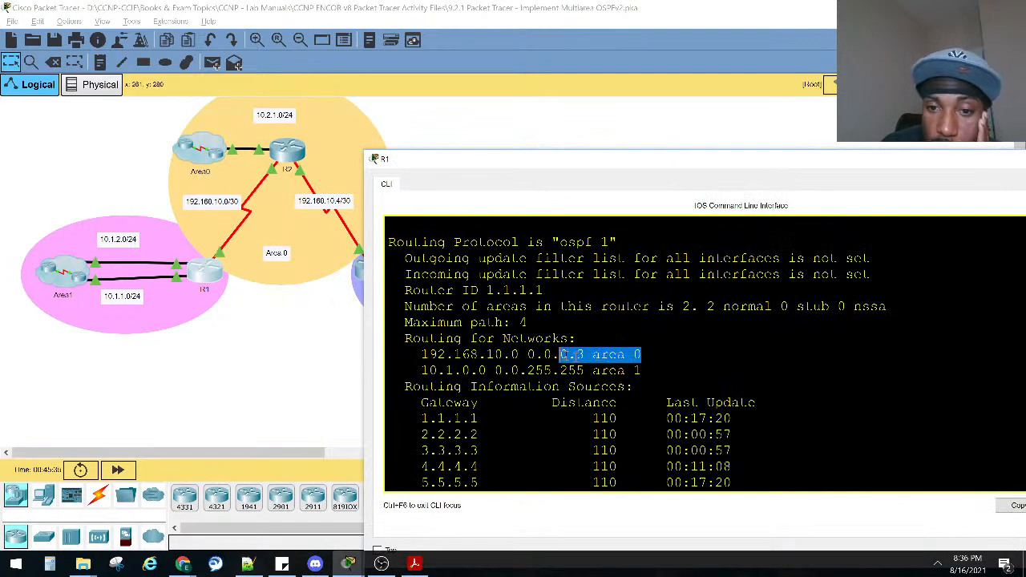
drag(645, 373, 568, 371)
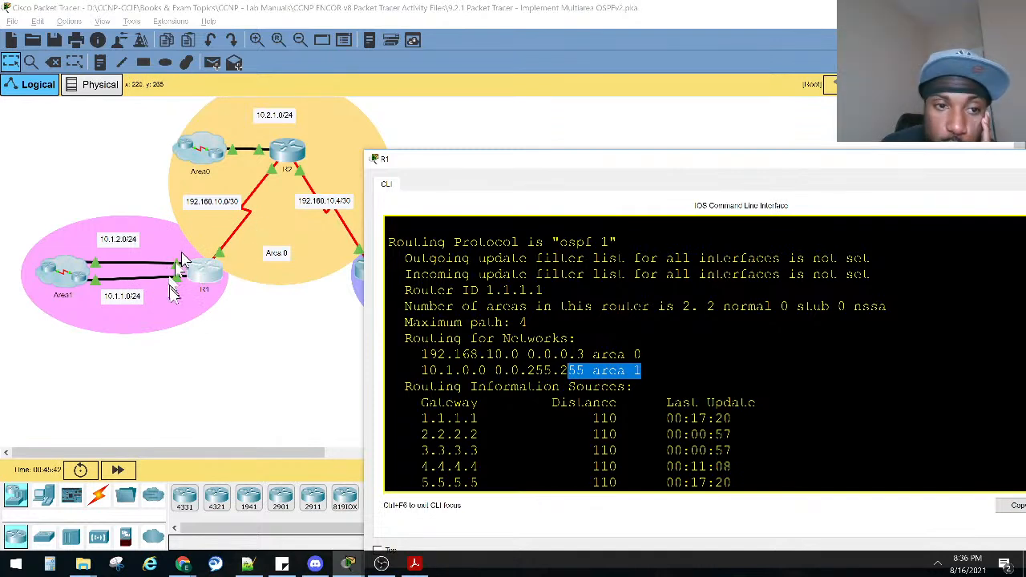
drag(420, 370, 646, 371)
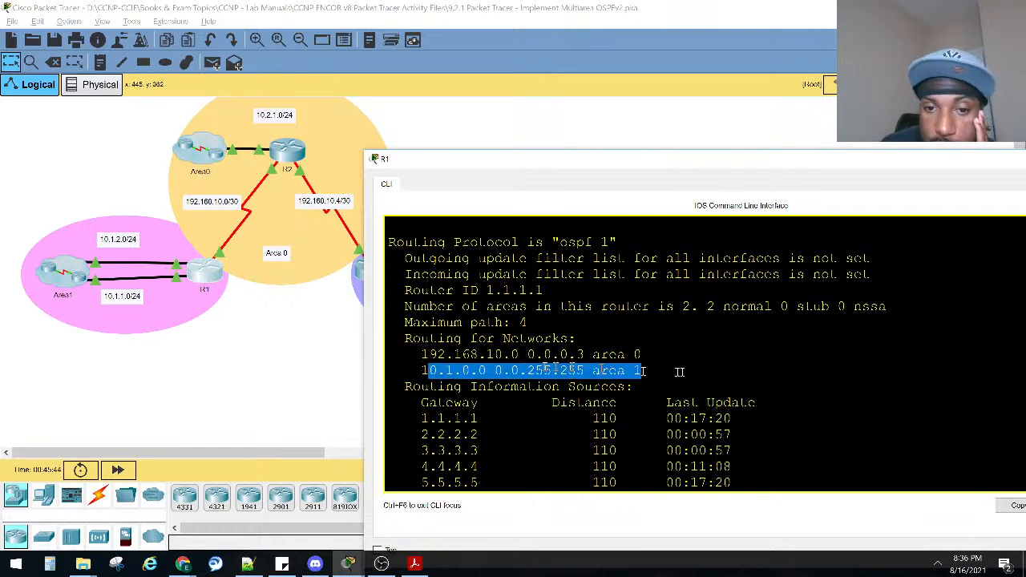
drag(487, 355, 644, 350)
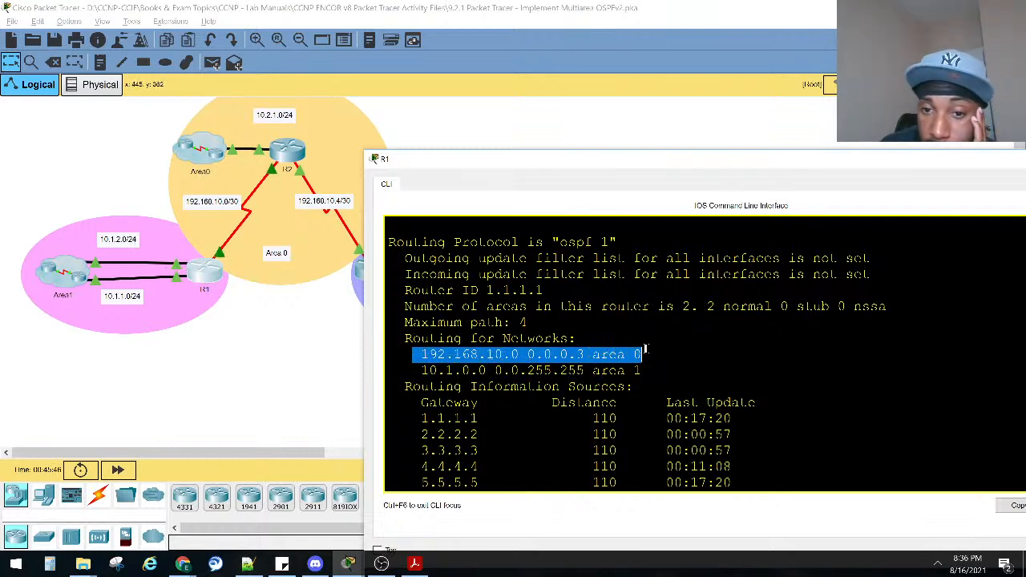
Examine the OSPF process, router ID, and number of normal, stub and NSSA areas in R1's show ip protocols output.
scroll(649, 345, up, 1)
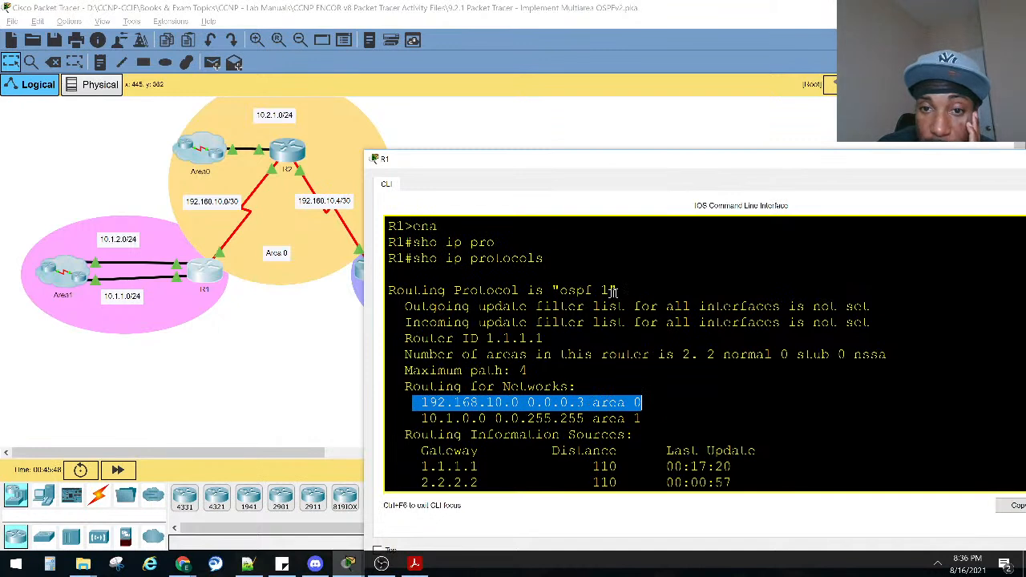
drag(614, 290, 570, 290)
drag(545, 338, 479, 338)
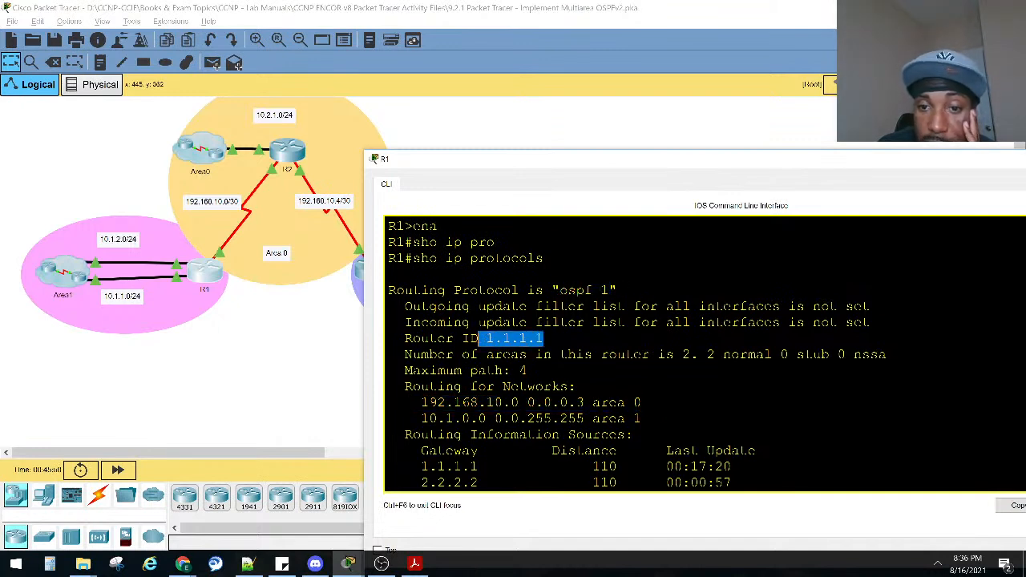
drag(691, 354, 411, 354)
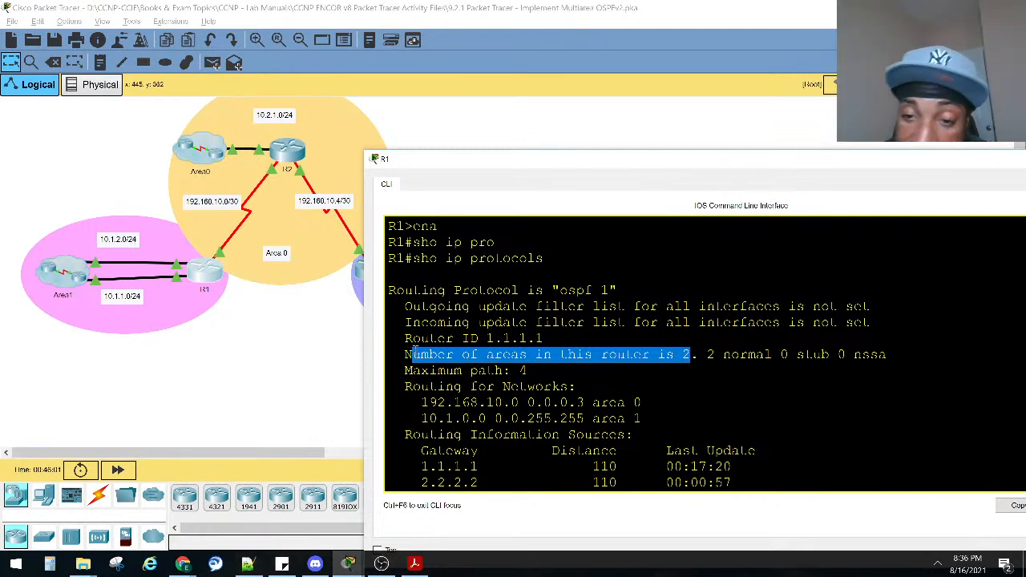
drag(699, 355, 675, 354)
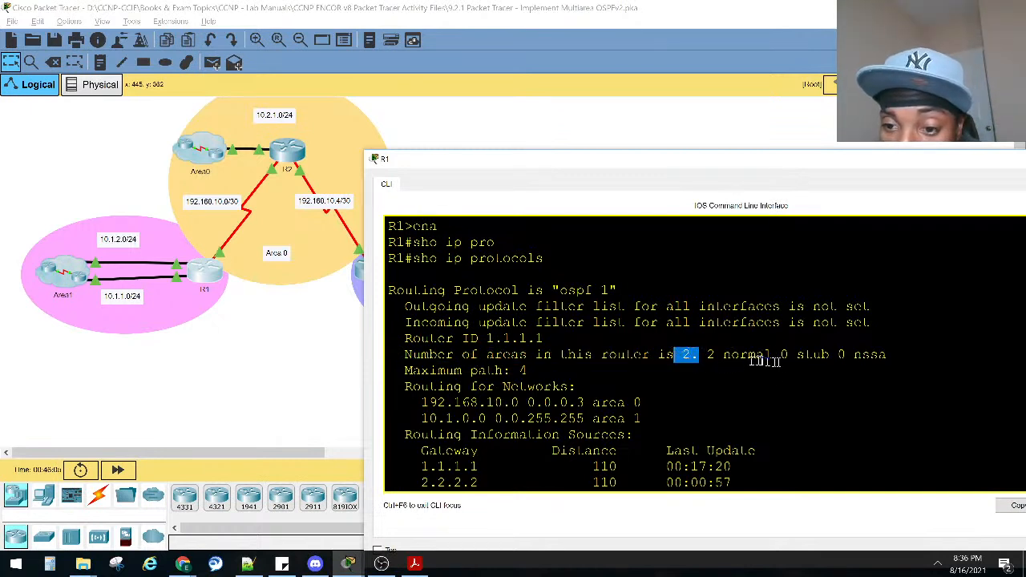
drag(829, 358, 706, 355)
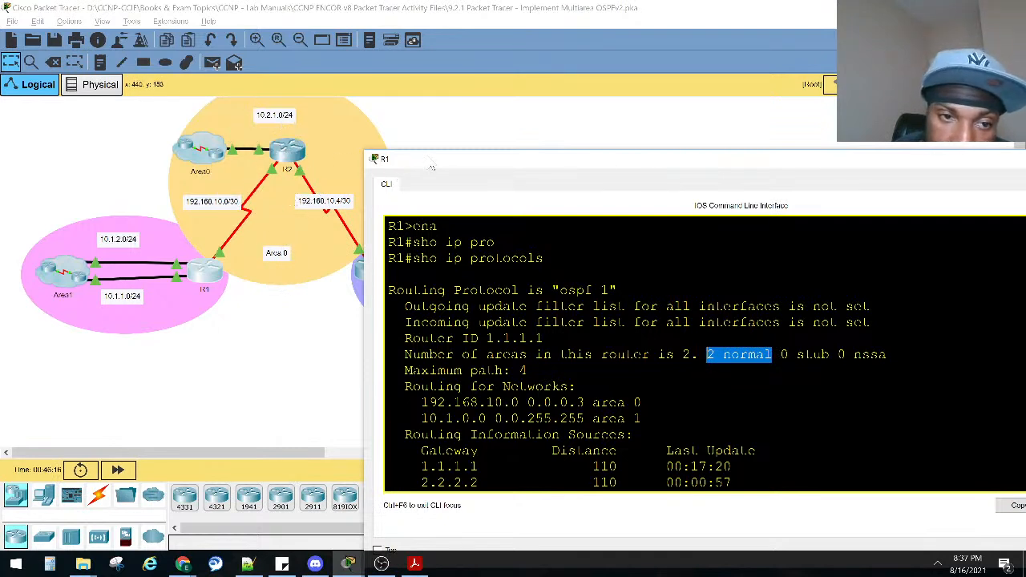
drag(401, 163, 371, 221)
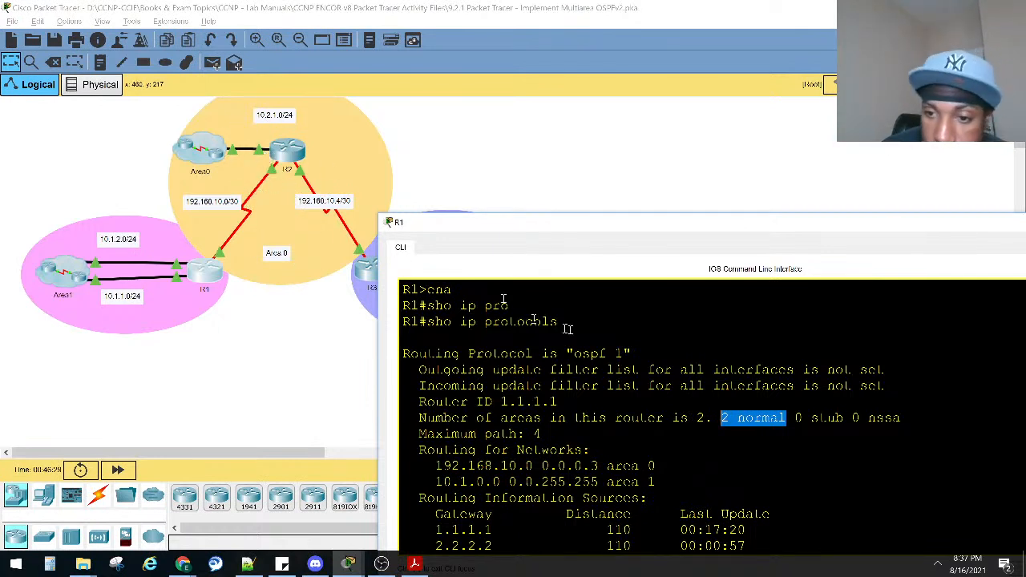
click(903, 418)
drag(903, 418, 804, 418)
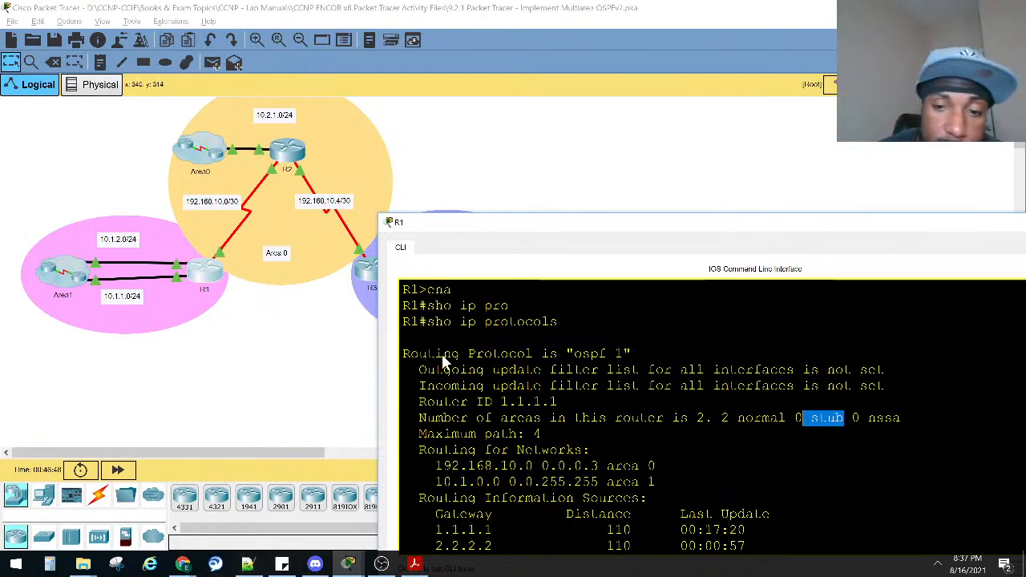
Compare the routing information sources 1.1.1.1, 2.2.2.2 and 3.3.3.3 in R1's output with the routers in the topology.
drag(710, 241, 675, 159)
scroll(522, 360, down, 3)
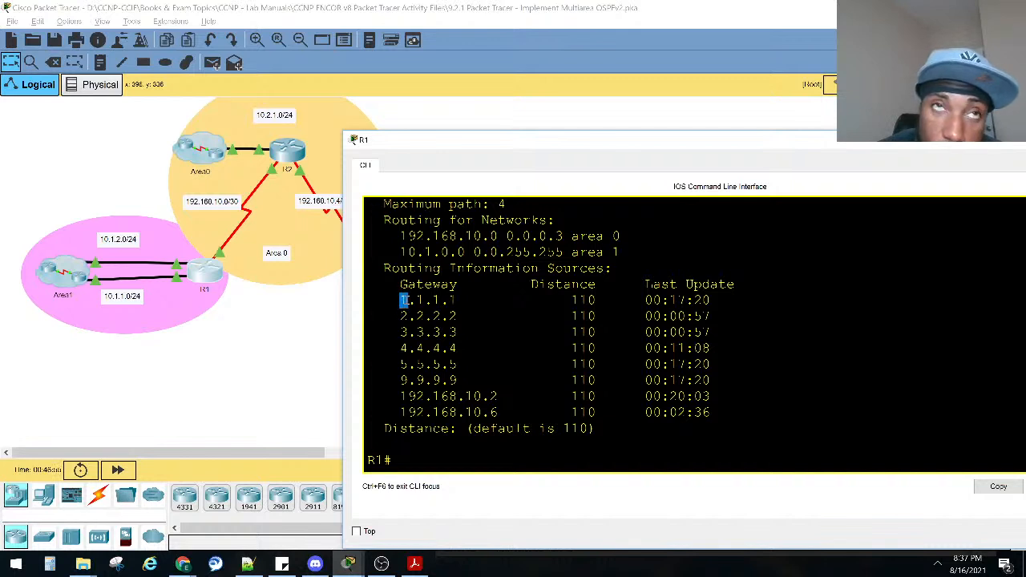
drag(408, 301, 453, 305)
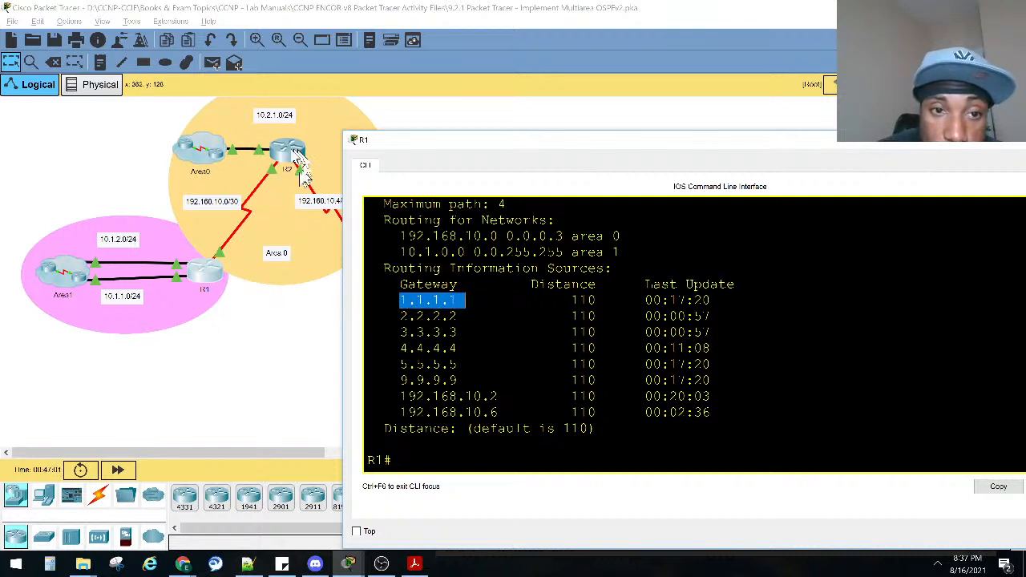
drag(459, 320, 399, 331)
click(305, 362)
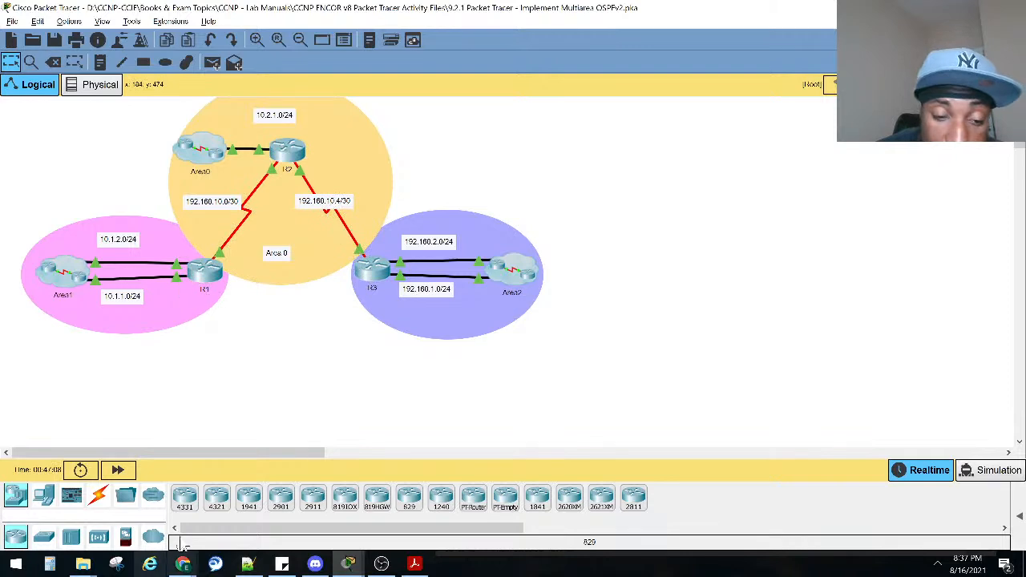
key(alt+Tab)
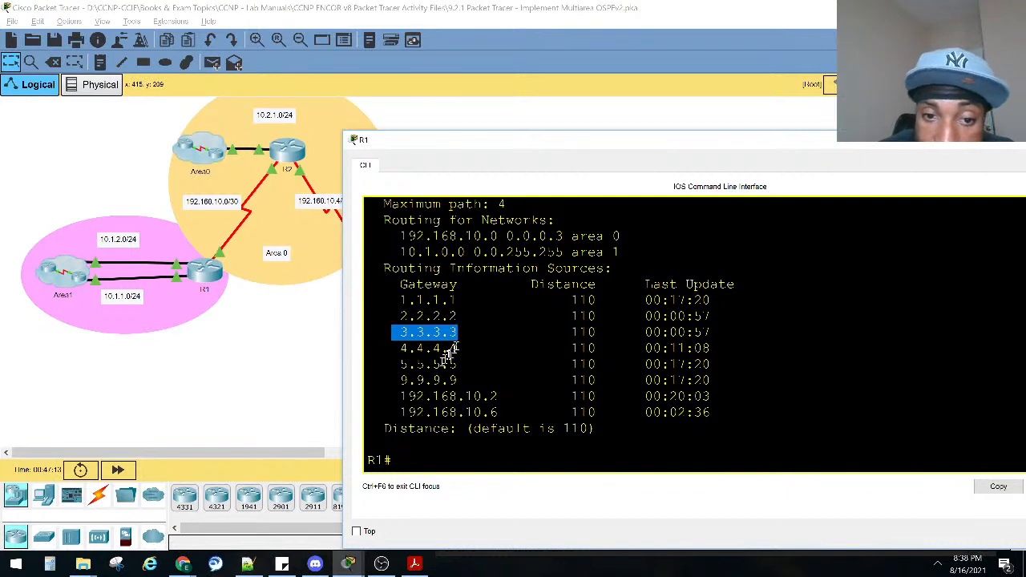
Compare sources 4.4.4.4 and 5.5.5.5 with the topology and check the default administrative distance in R1's output.
drag(461, 348, 400, 349)
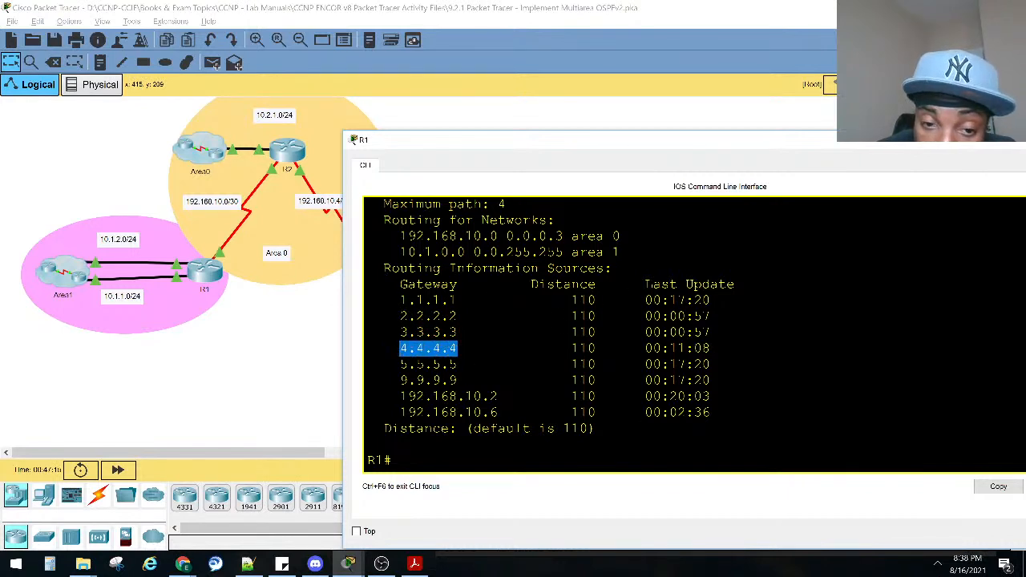
click(324, 356)
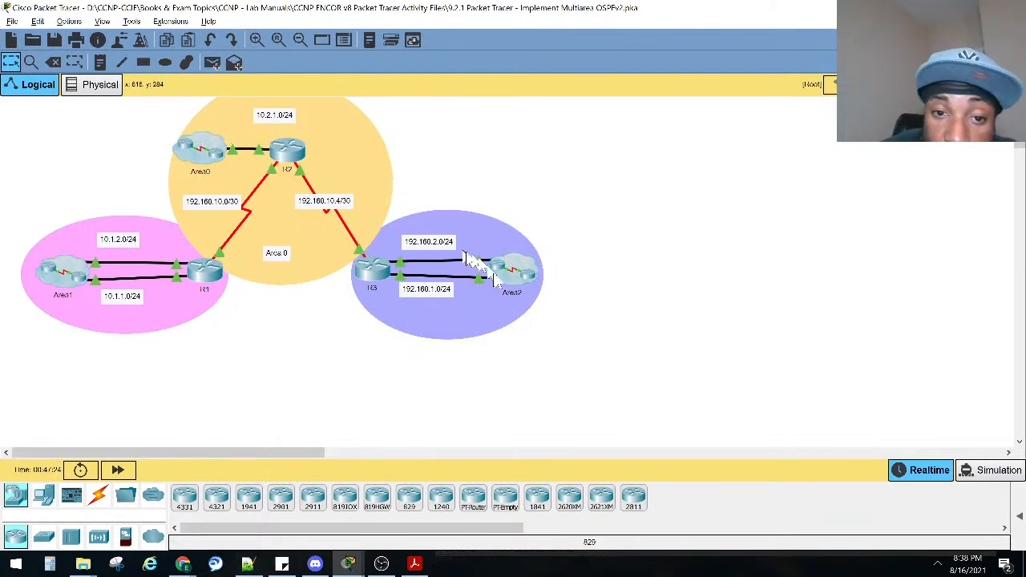
key(alt+Tab)
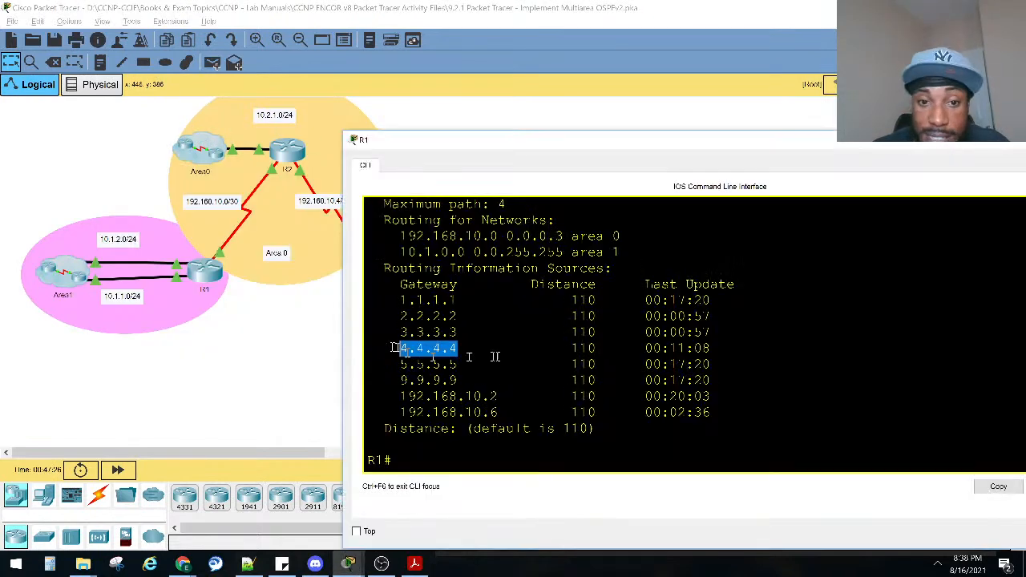
drag(464, 362, 386, 364)
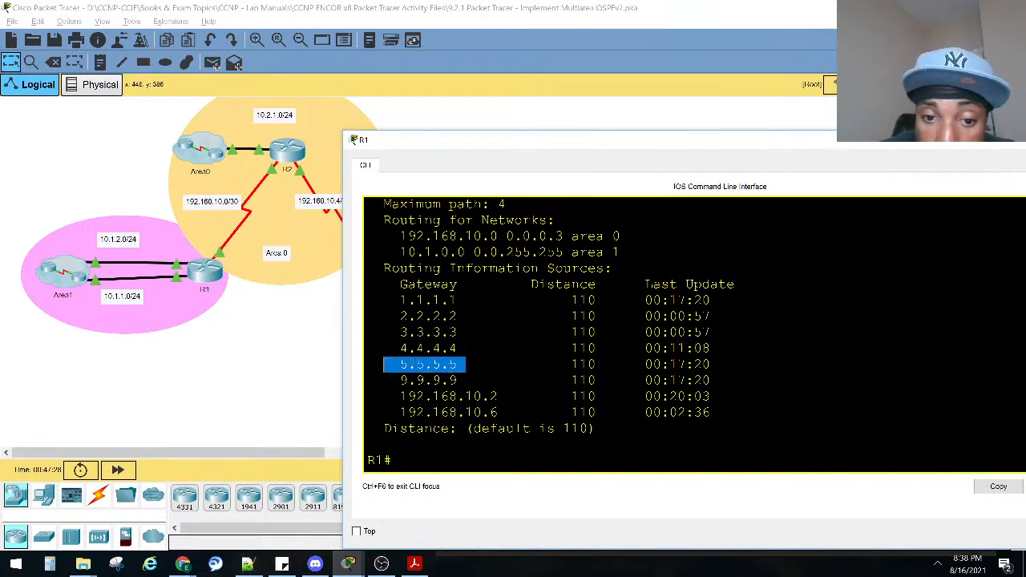
drag(591, 429, 564, 429)
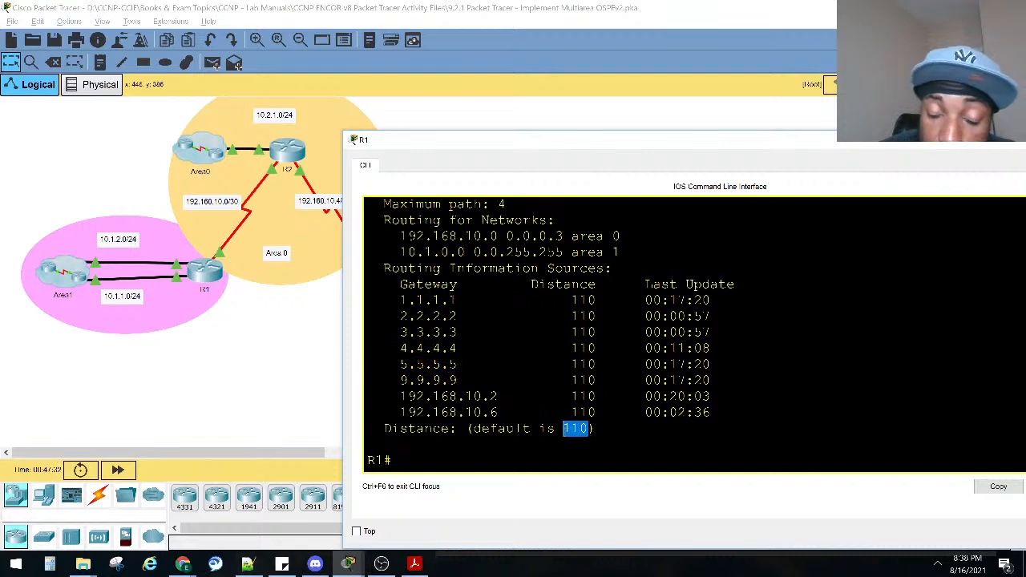
scroll(649, 294, up, 5)
scroll(645, 321, down, 5)
Bring up the lab instructions, mark show ip route as the following verification command, and minimize them again.
click(350, 555)
click(349, 511)
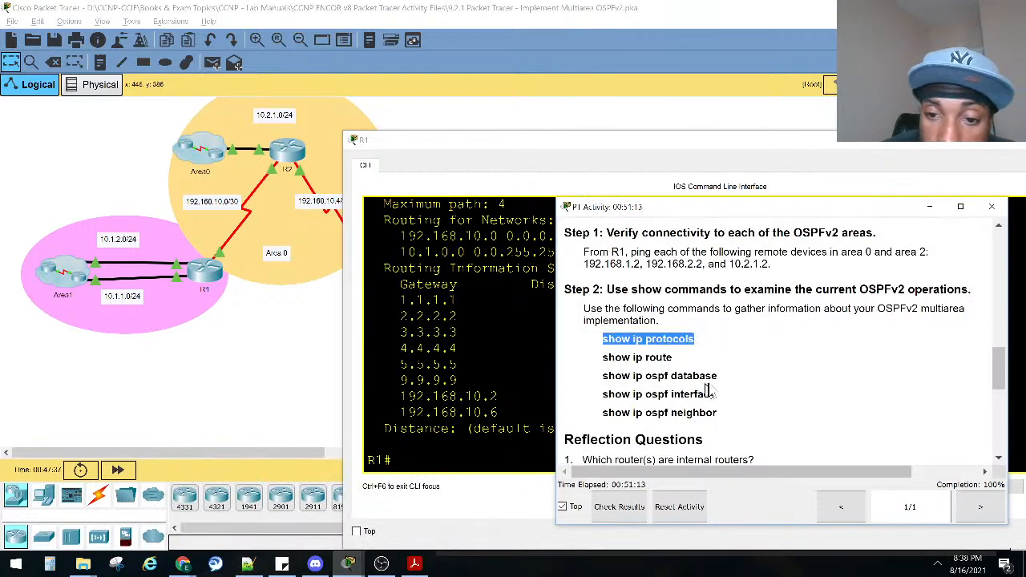
drag(671, 358, 603, 357)
click(524, 360)
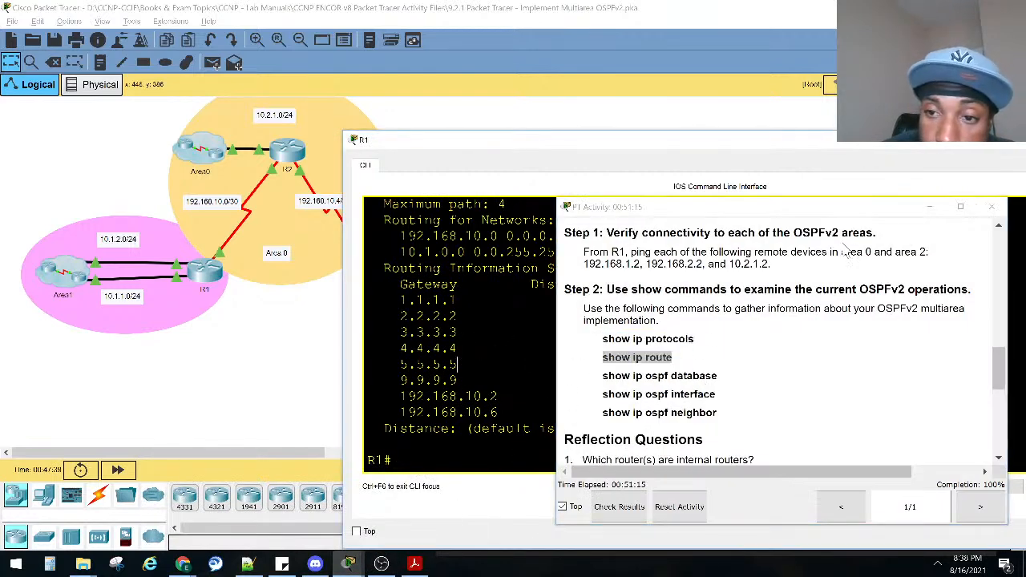
click(929, 207)
Display R1's full routing table with show ip route.
key(Return)
key(Return)
key(Return)
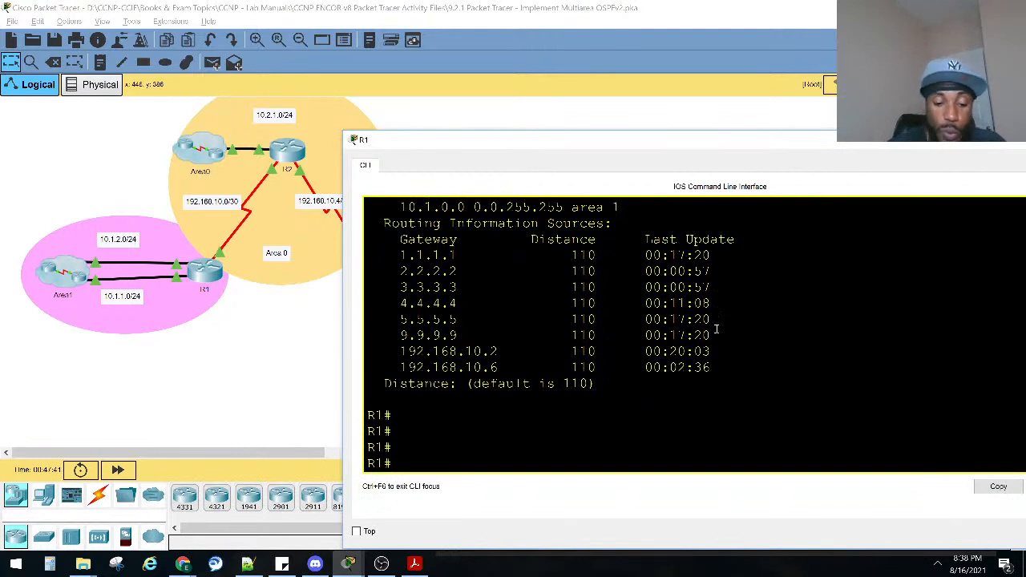
text(sho rou)
key(Tab)
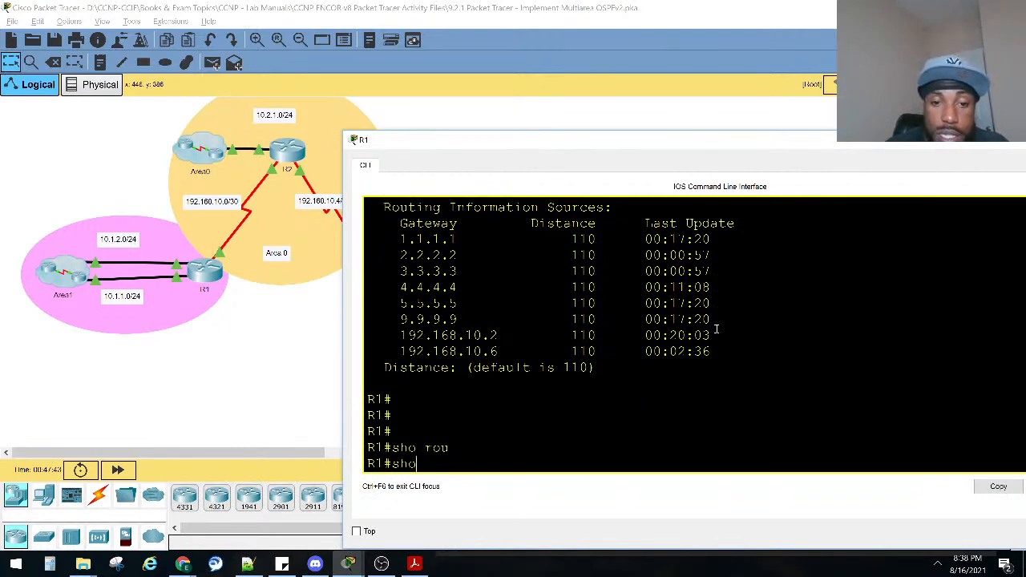
text(ip)
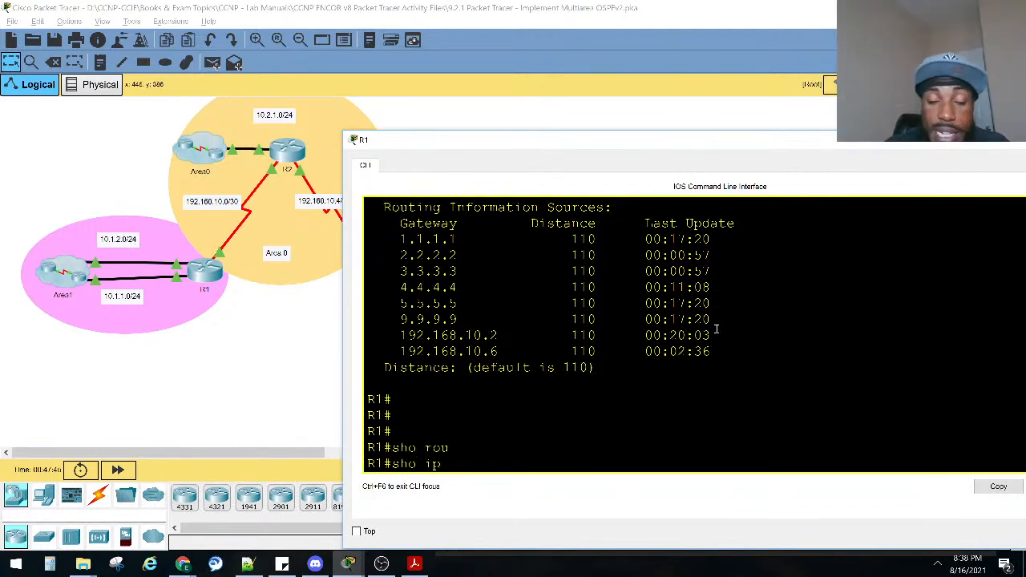
text( erou)
key(Tab)
key(Return)
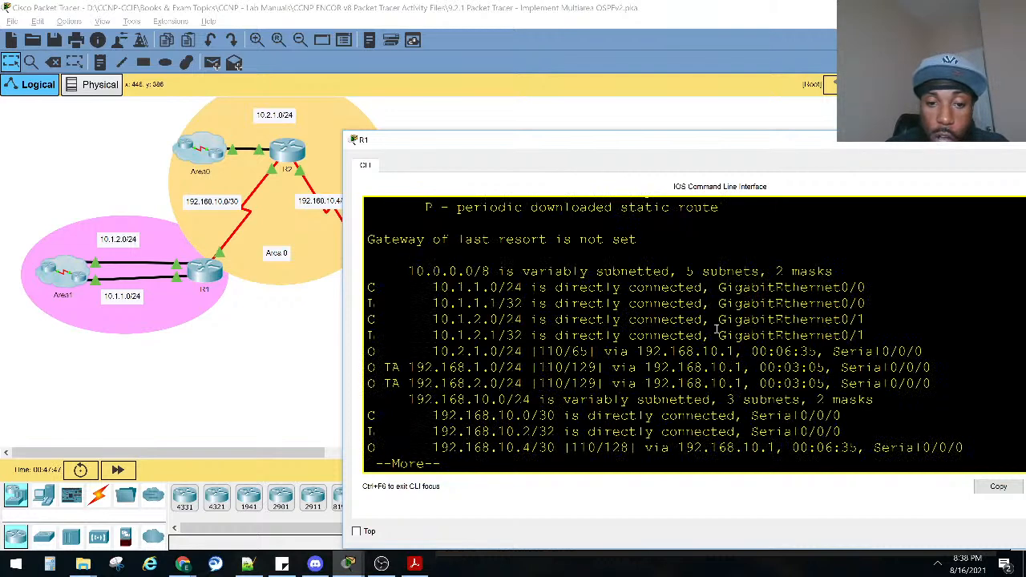
key(space)
Examine the OSPF inter-area (O IA) entries for 192.168.1.0/24 and 192.168.2.0/24 in R1's routing table.
drag(384, 340, 369, 351)
drag(378, 400, 393, 366)
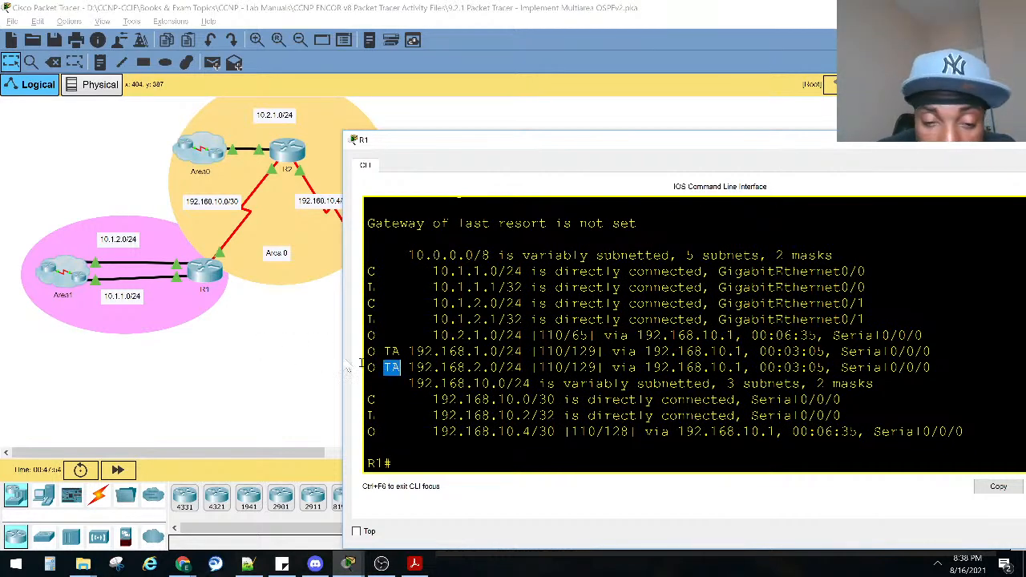
click(388, 380)
drag(404, 377, 382, 378)
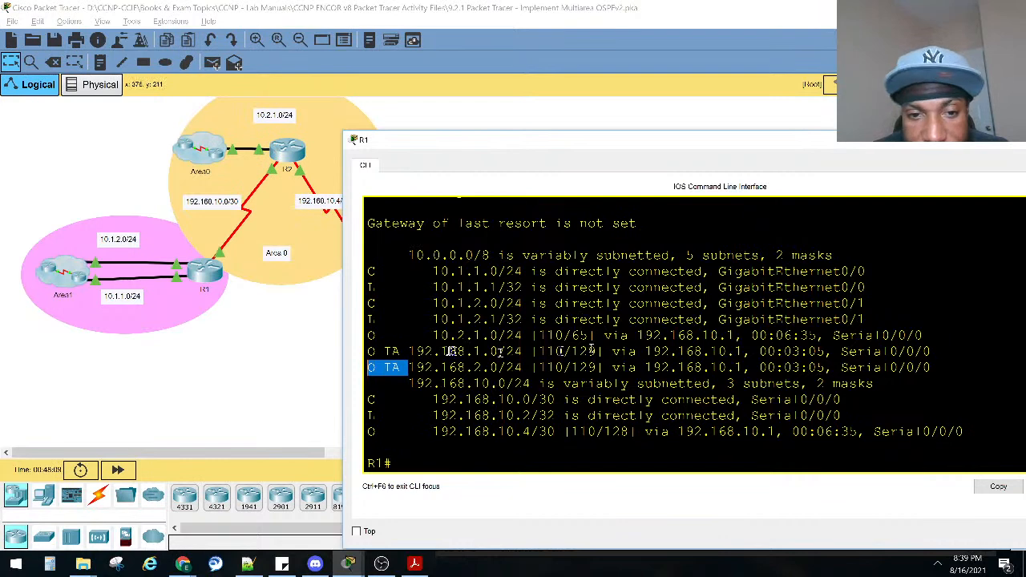
Look up the O and IA codes in R1's route legend and compare them with the 192.168.1.0/24 and 192.168.10.4/30 entries.
drag(410, 352, 384, 353)
scroll(505, 330, up, 4)
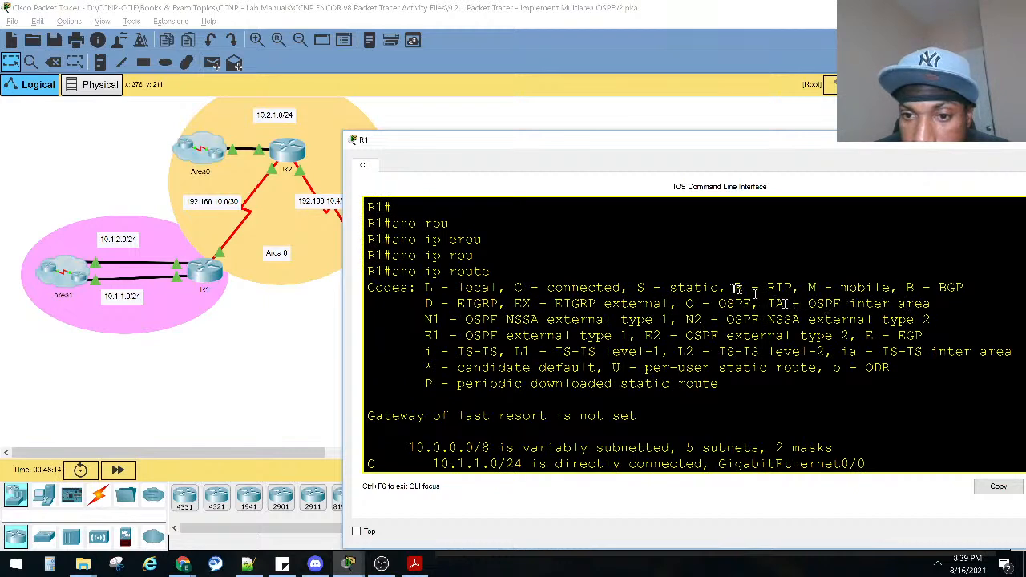
drag(750, 303, 689, 302)
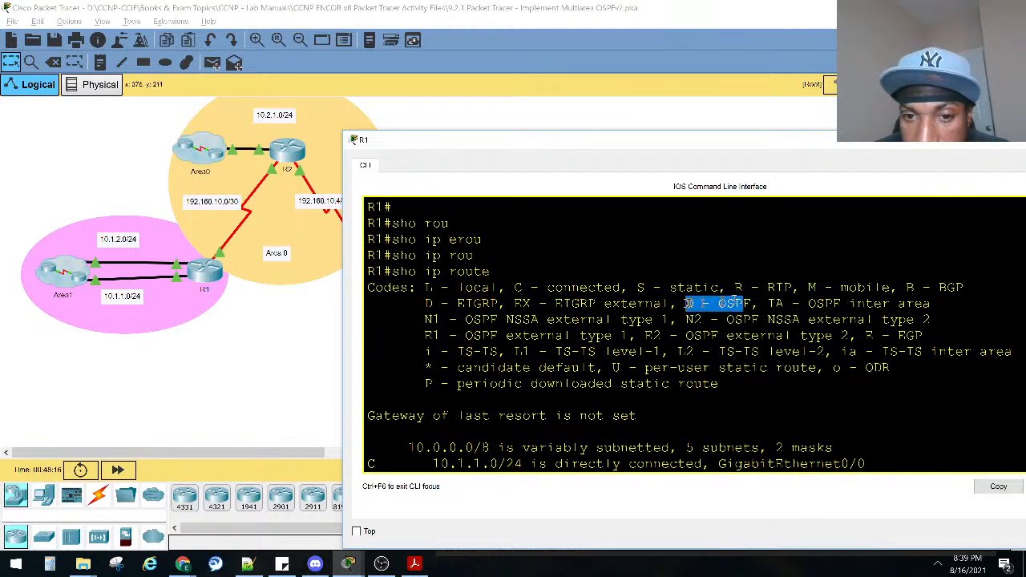
drag(760, 302, 936, 301)
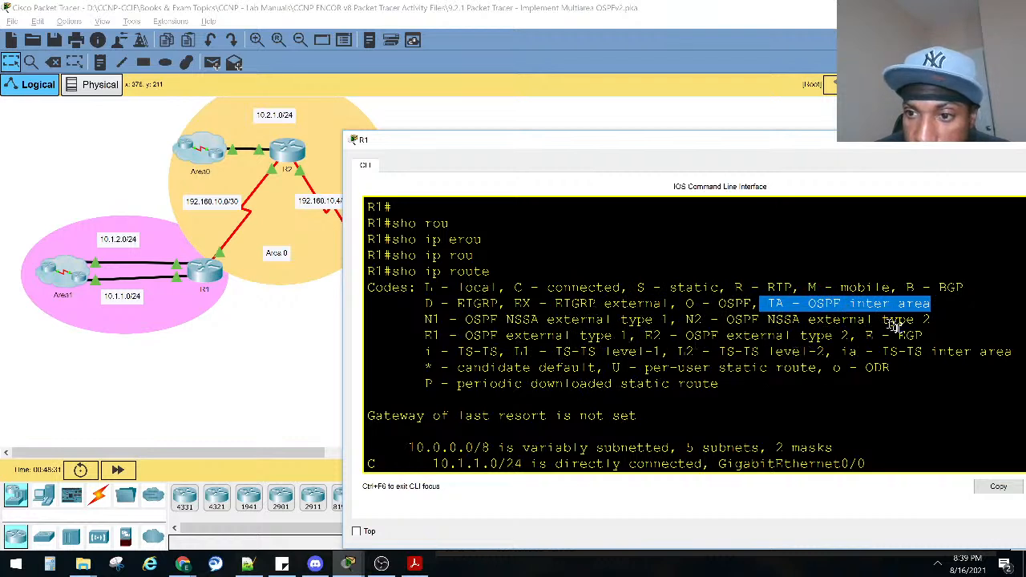
scroll(601, 344, down, 4)
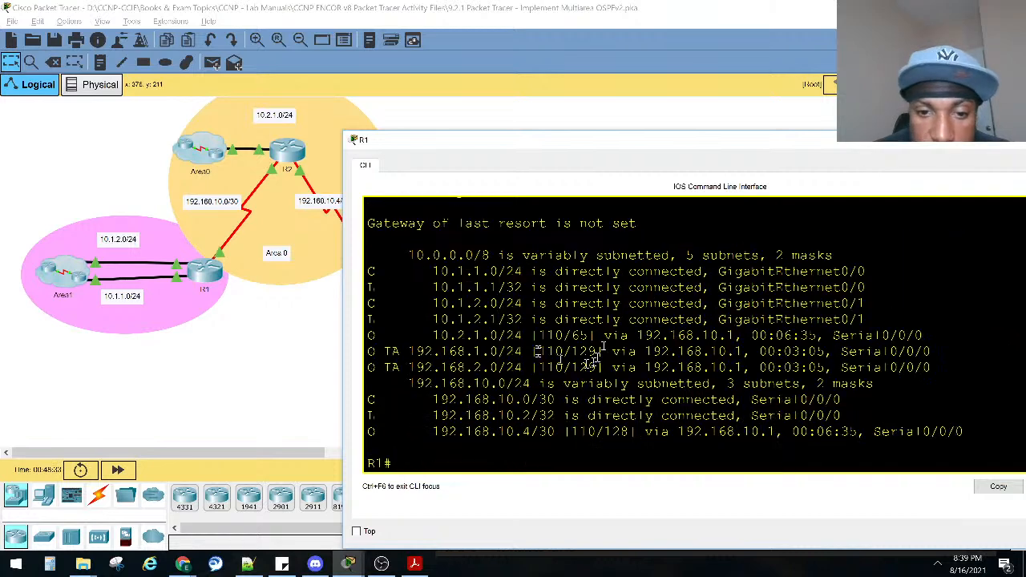
drag(377, 431, 335, 434)
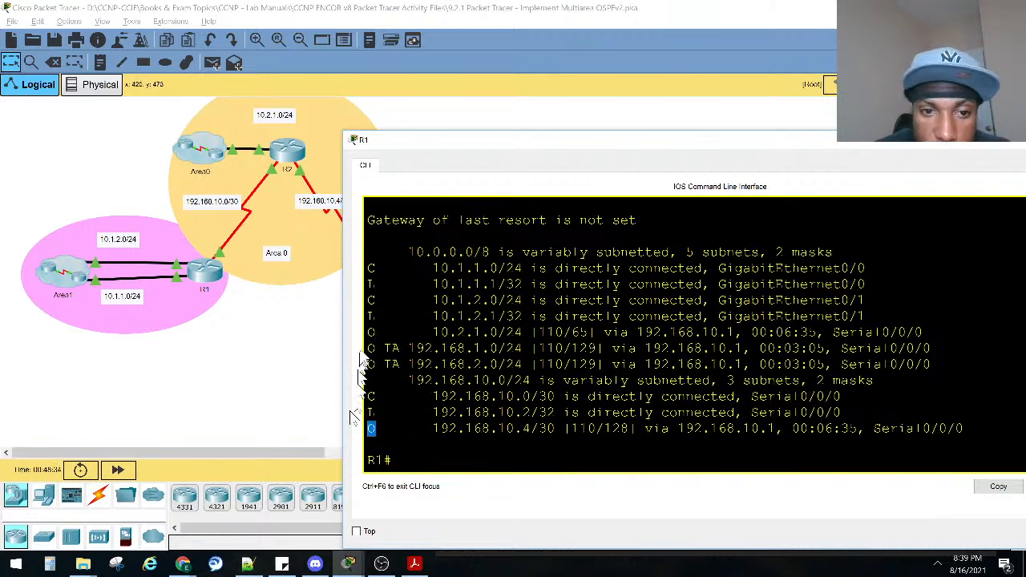
Bring up the lab instructions and mark show ip ospf database as the following verification command.
mouse_move(349, 565)
click(353, 521)
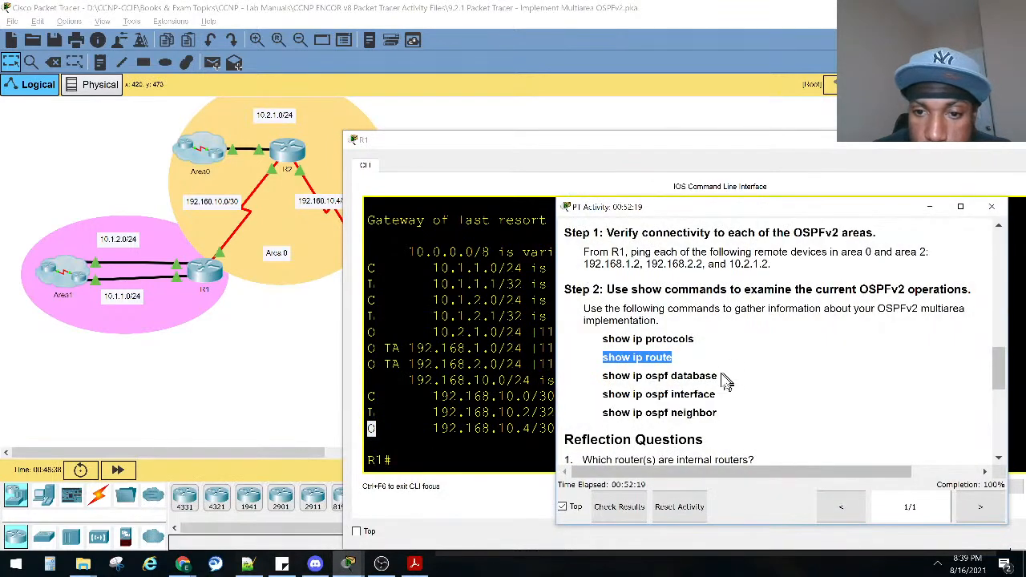
drag(719, 377, 606, 374)
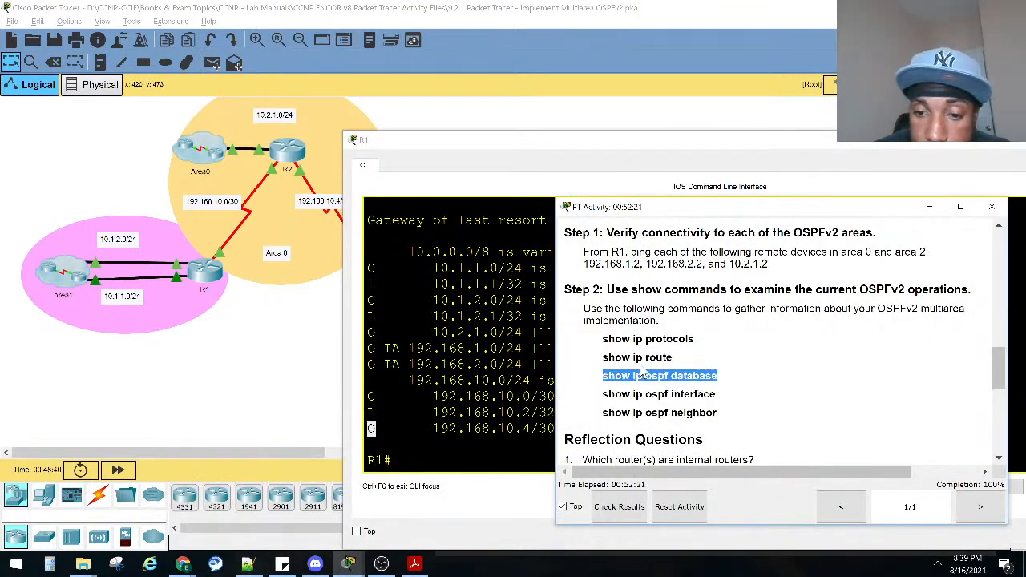
click(453, 350)
scroll(802, 334, down, 1)
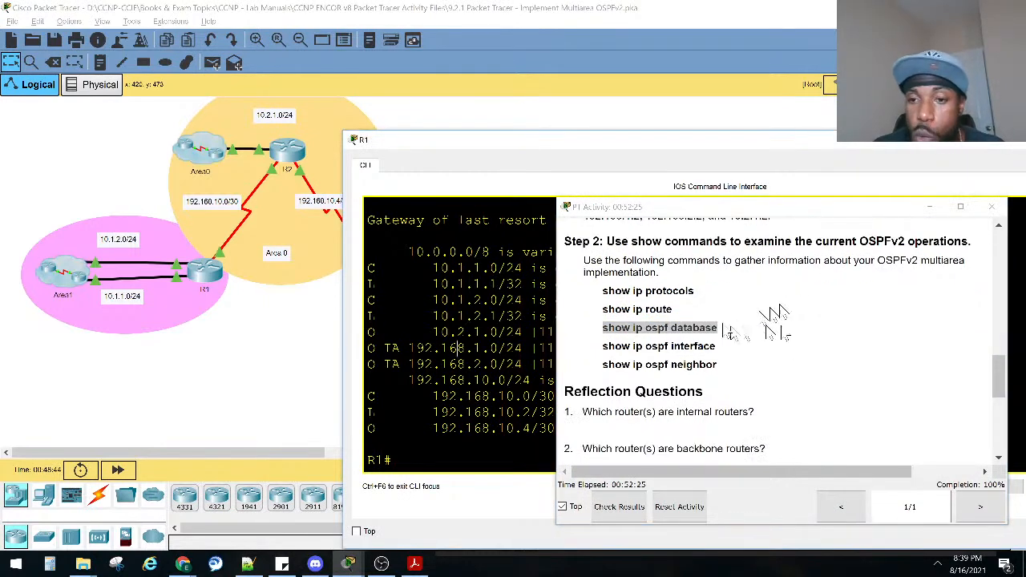
Read through the remaining show commands and the ten reflection questions in the lab instructions.
drag(705, 393, 597, 302)
click(616, 349)
scroll(614, 347, down, 2)
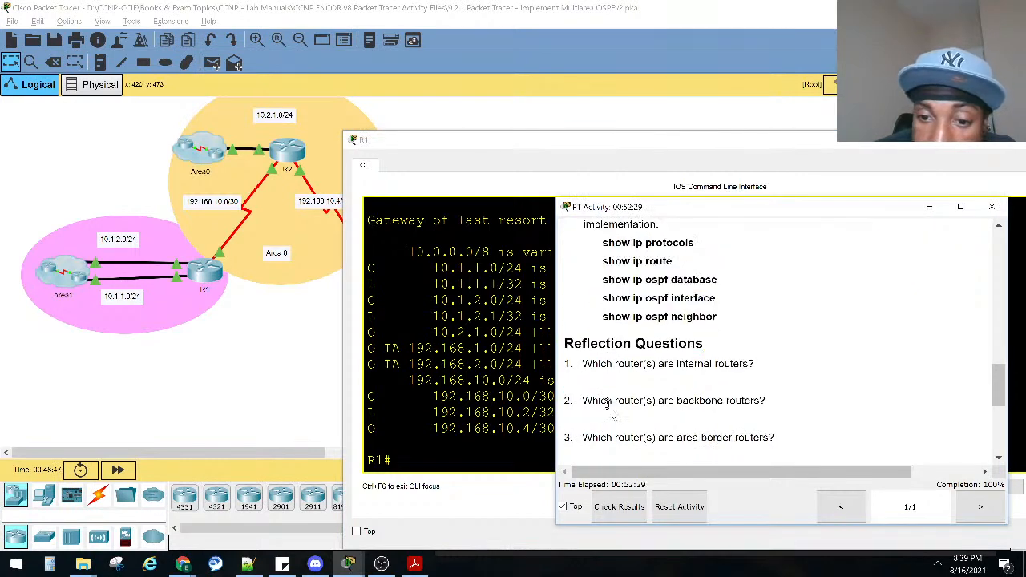
scroll(678, 360, down, 5)
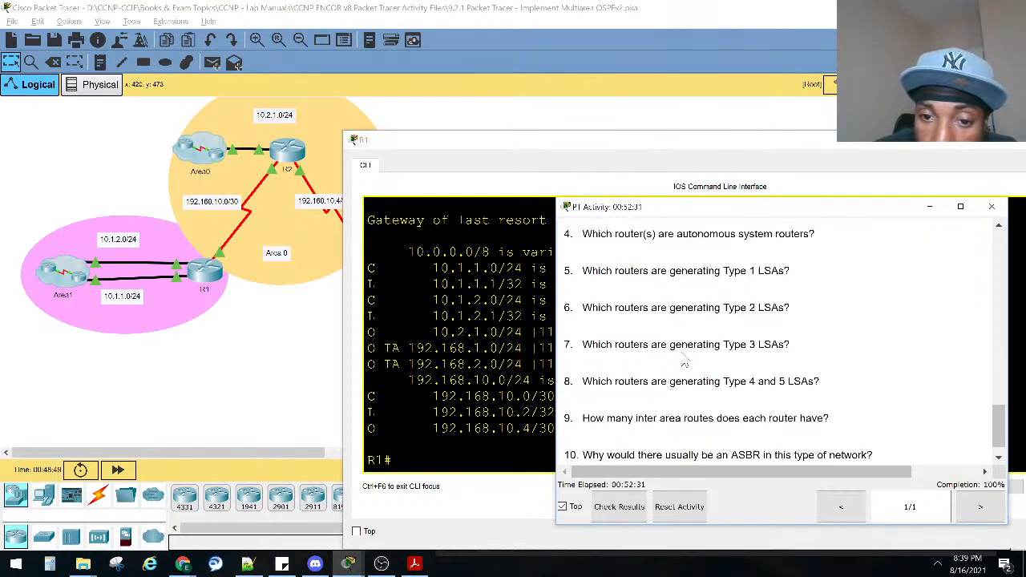
scroll(703, 354, up, 2)
scroll(703, 353, up, 5)
scroll(654, 355, down, 7)
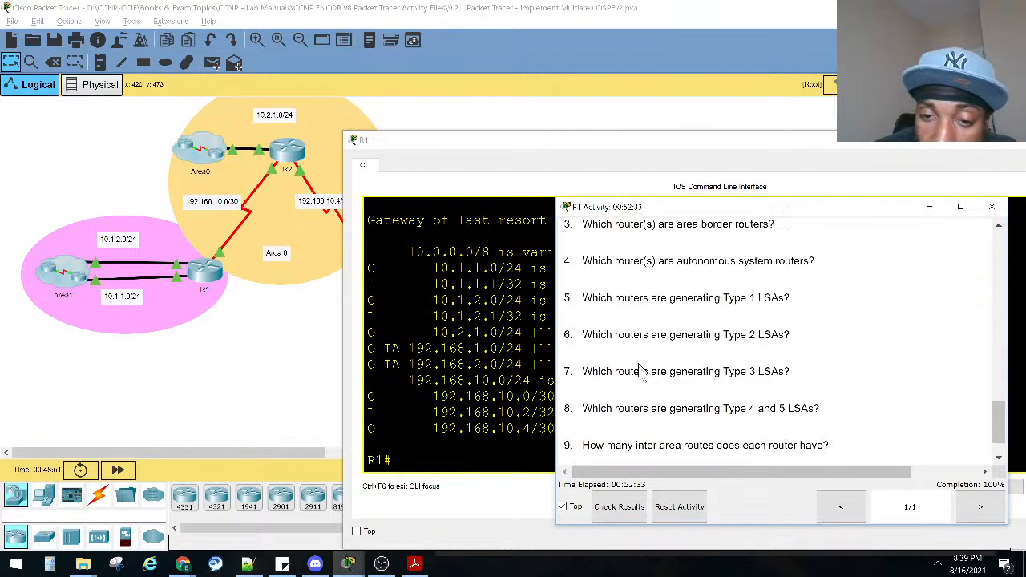
scroll(654, 316, up, 3)
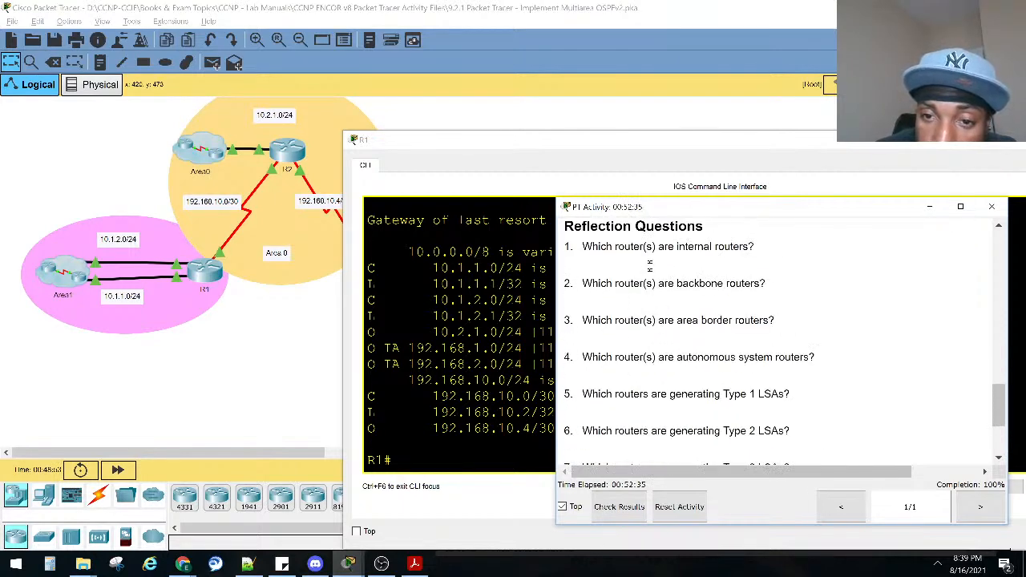
scroll(651, 266, up, 1)
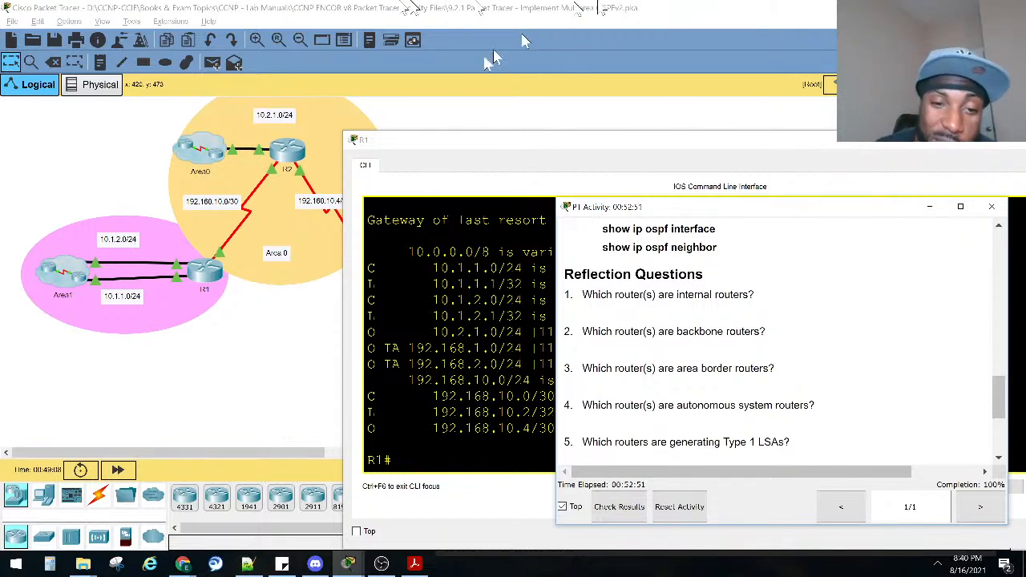
Recheck the IA code of R1's 192.168.1.0/24 route, and dismiss R1's CLI window to expose the topology for reflection question 1.
click(371, 347)
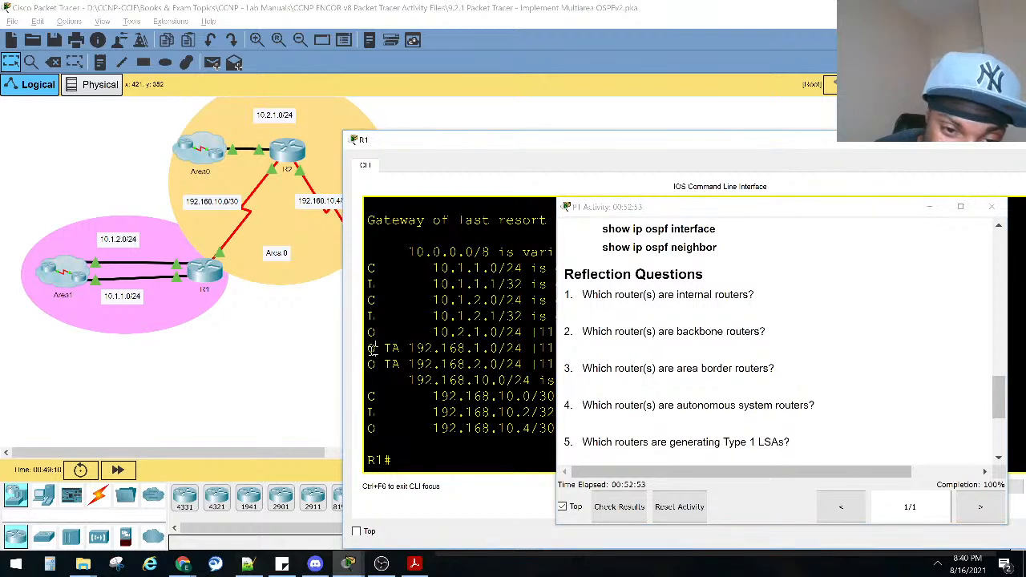
double_click(392, 348)
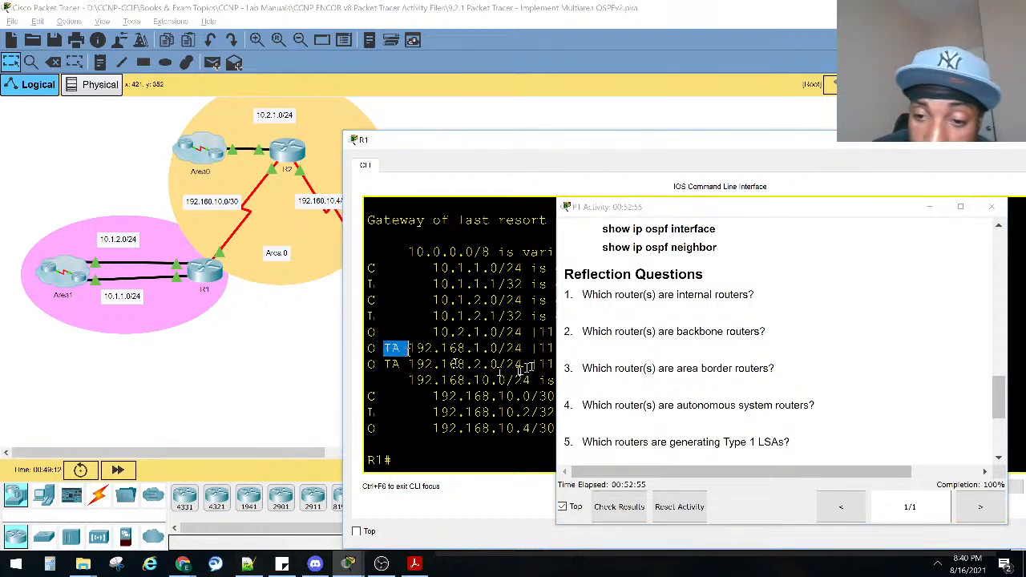
drag(755, 294, 593, 294)
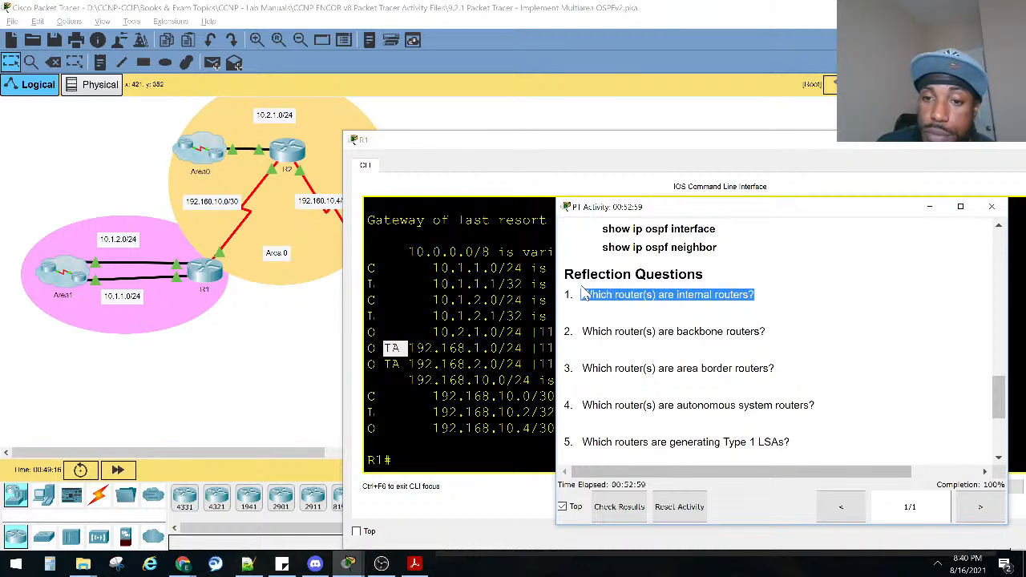
click(1014, 144)
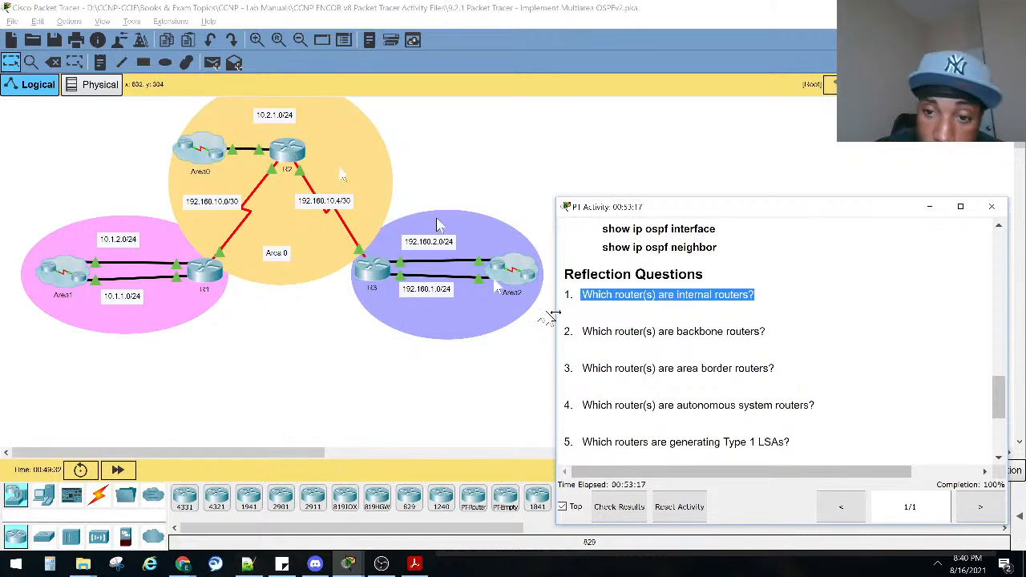
Compare reflection questions 1 and 2, on internal and backbone routers, with the three-area topology.
drag(745, 297, 678, 296)
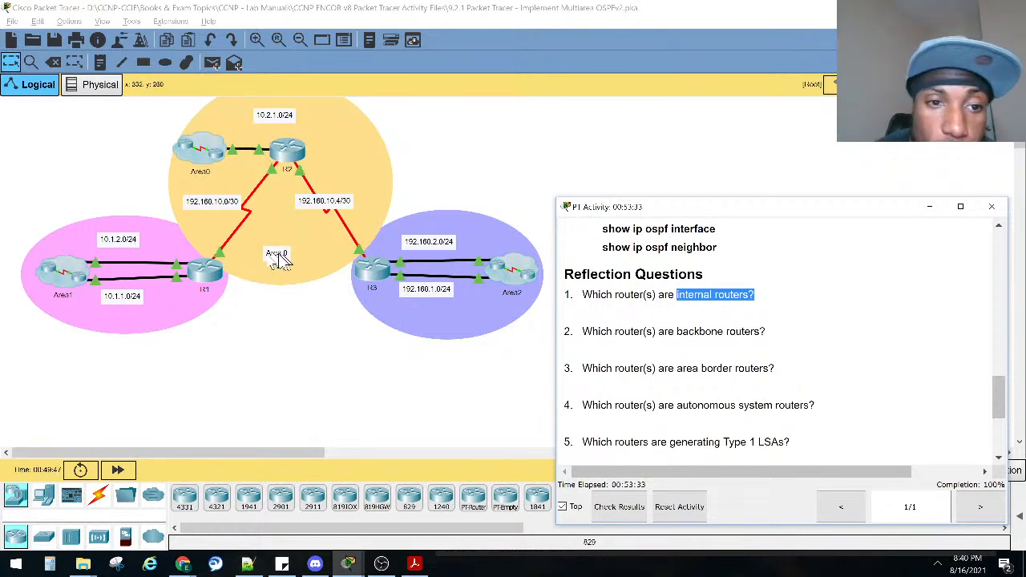
click(696, 297)
drag(676, 294, 746, 296)
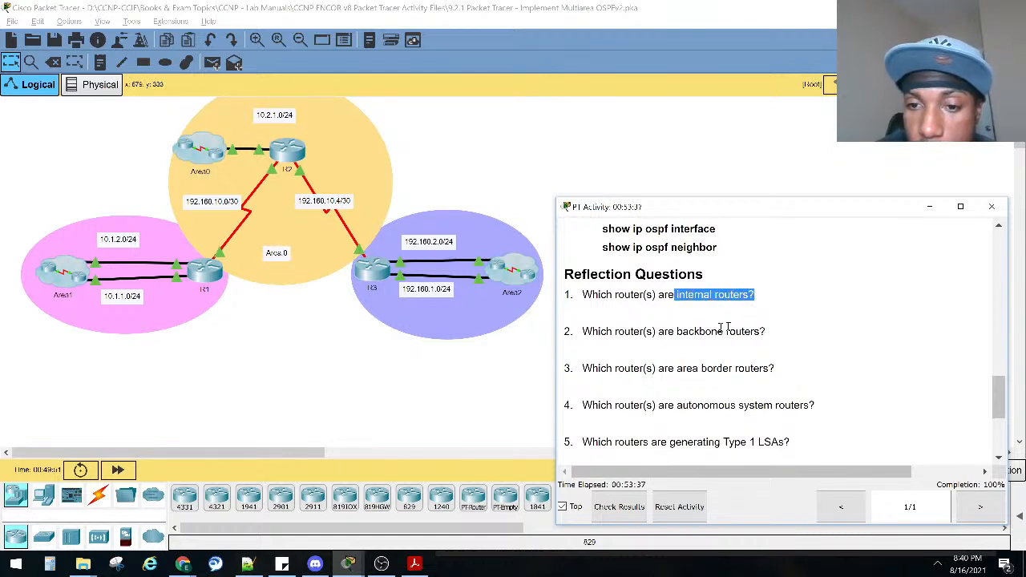
drag(759, 331, 581, 337)
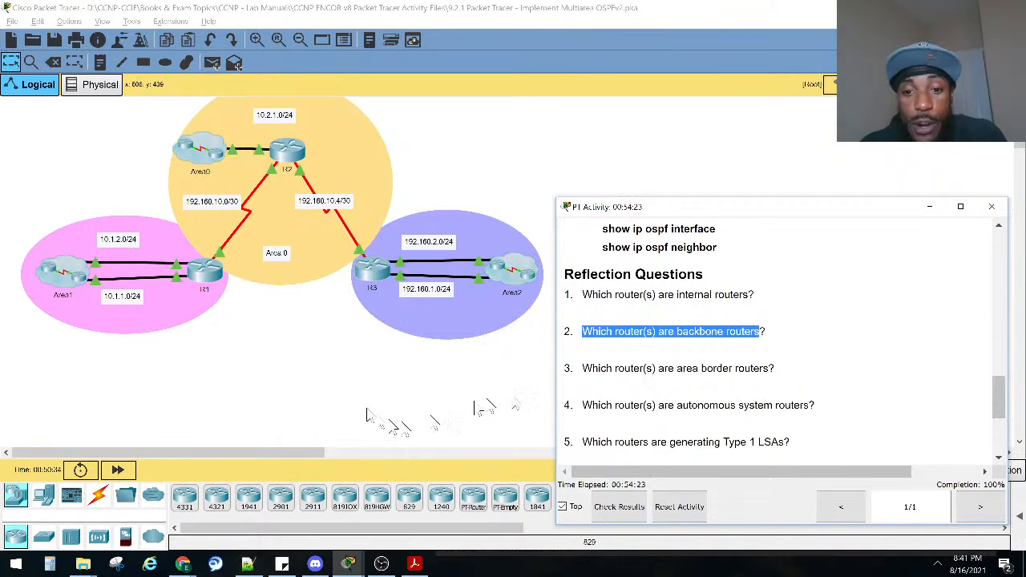
Mark reflection question 3 and identify the area border routers in the topology.
drag(582, 368, 773, 390)
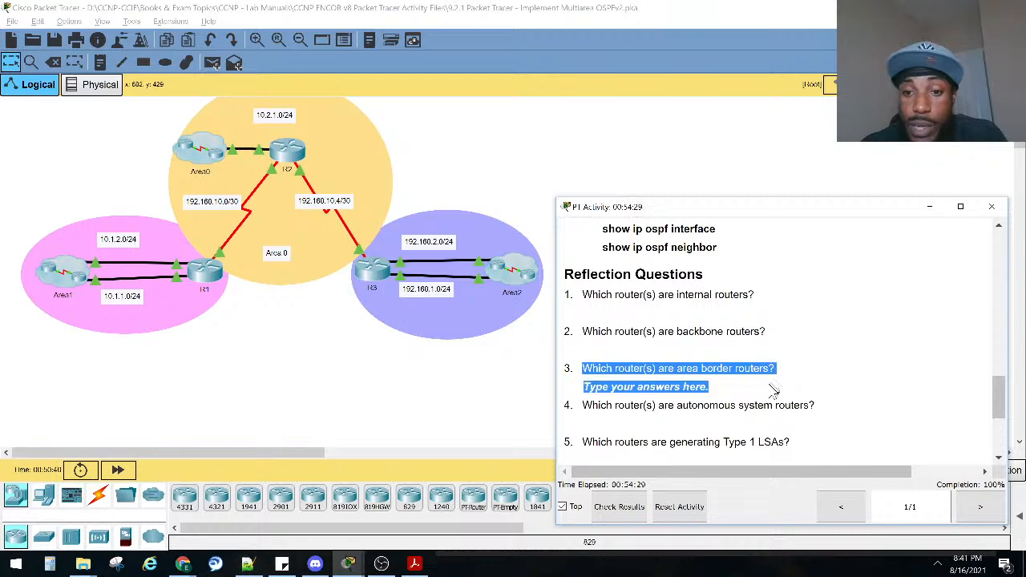
click(687, 388)
drag(707, 389, 774, 368)
click(687, 387)
click(588, 366)
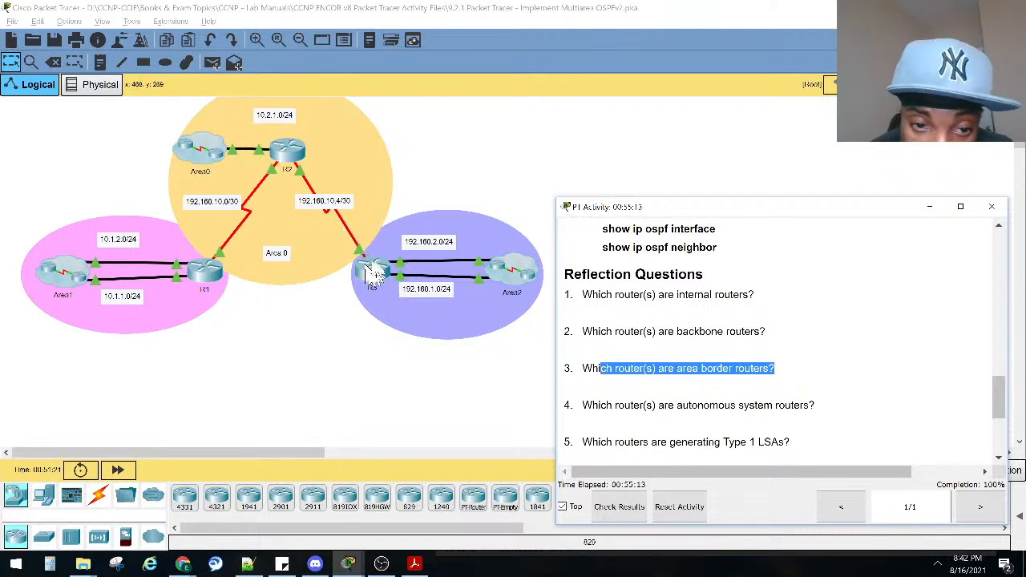
drag(678, 370, 738, 389)
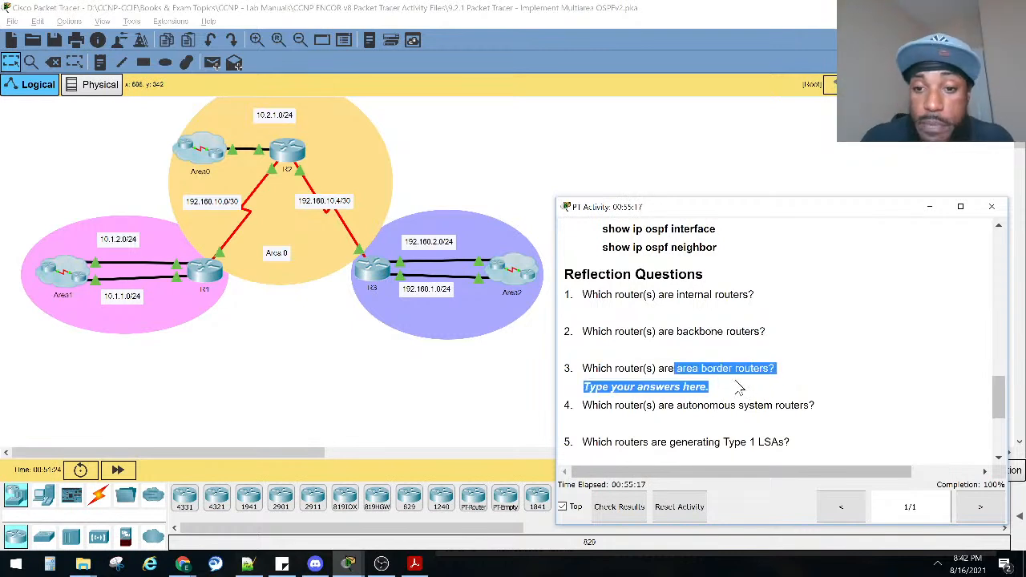
Mark reflection question 4 and consider which routers in the topology are autonomous system routers.
click(597, 405)
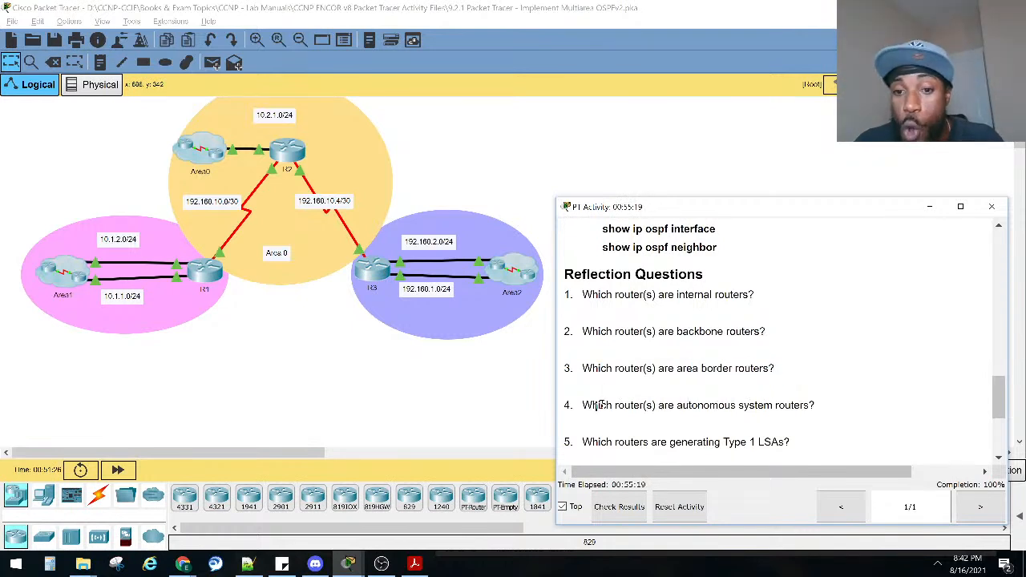
drag(591, 407, 815, 409)
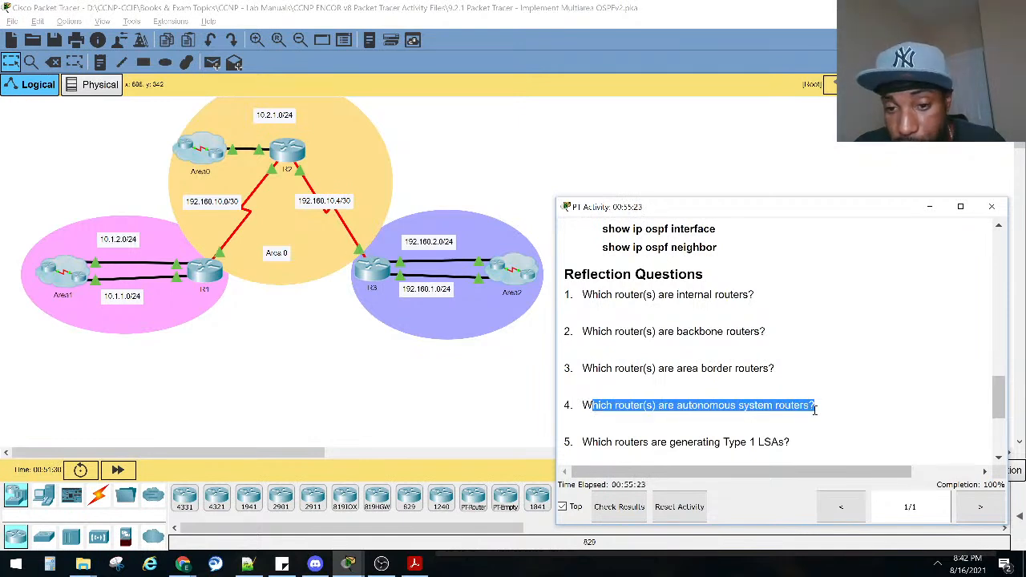
click(655, 407)
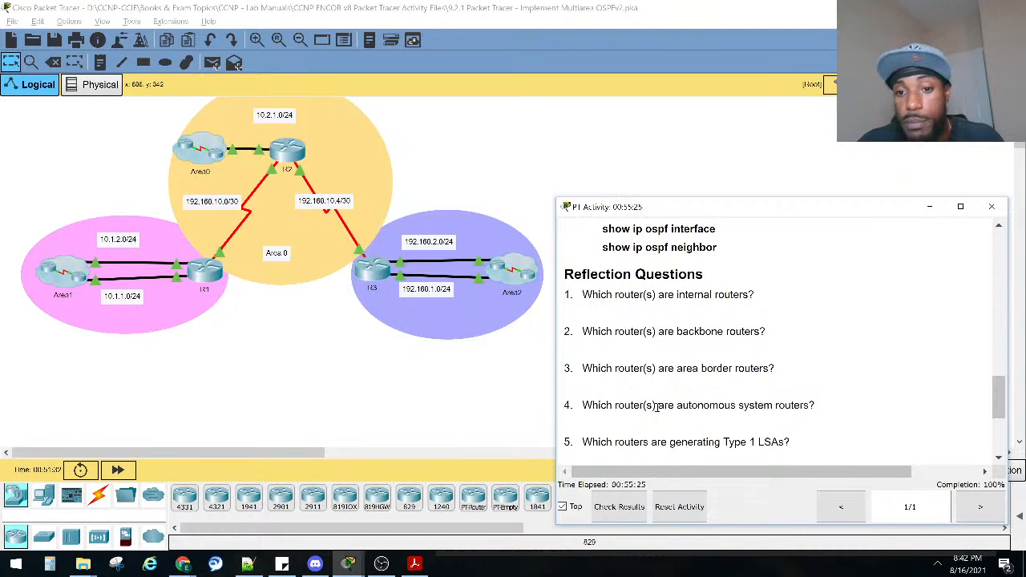
drag(667, 406, 815, 407)
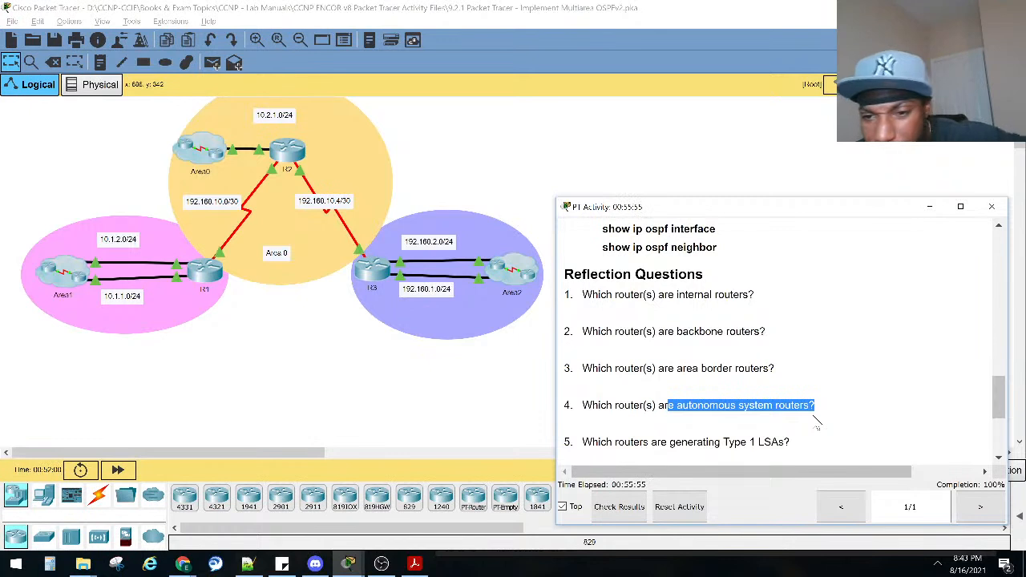
click(771, 410)
drag(814, 406, 677, 406)
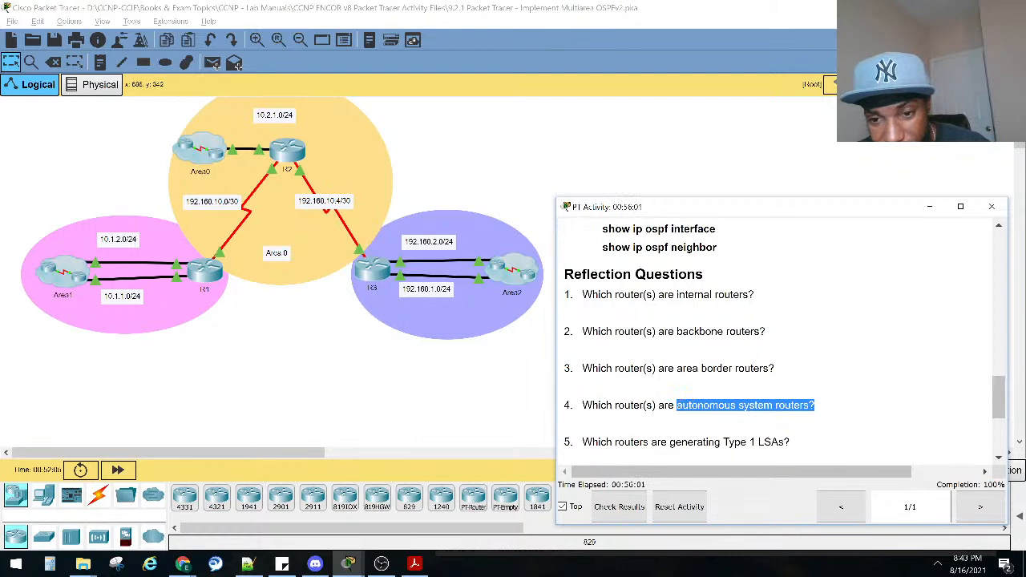
Check the term ASBR in reflection question 10 and return to question 4 on autonomous system routers.
scroll(680, 407, down, 4)
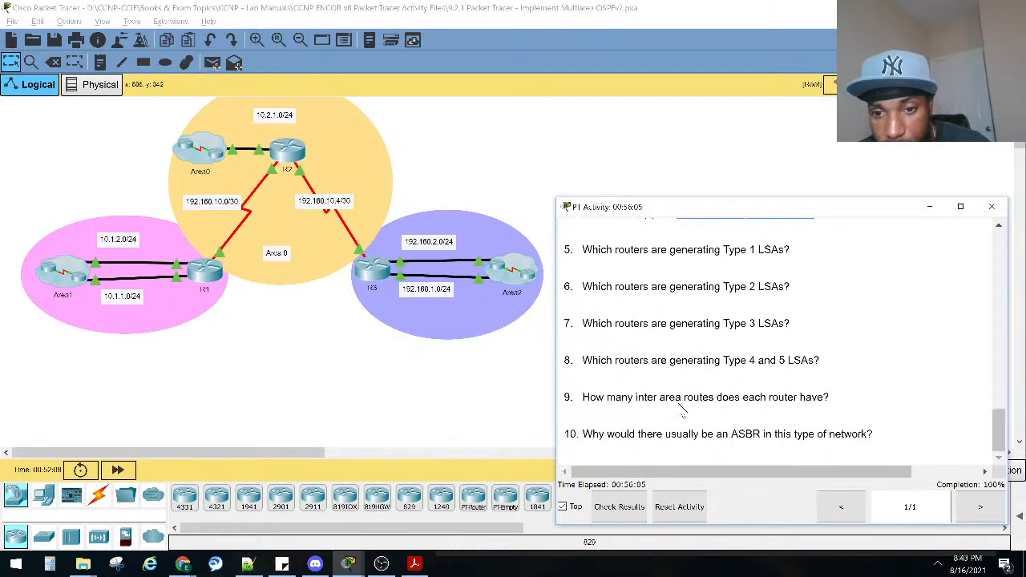
mouse_move(729, 433)
mouse_down()
mouse_move(711, 451)
mouse_move(734, 433)
mouse_up()
click(742, 434)
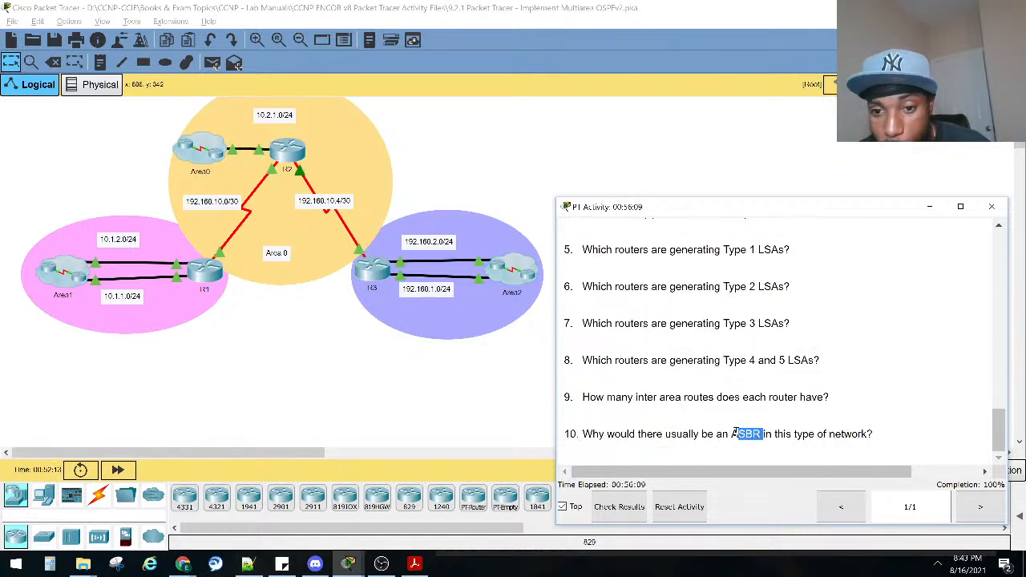
scroll(728, 431, up, 3)
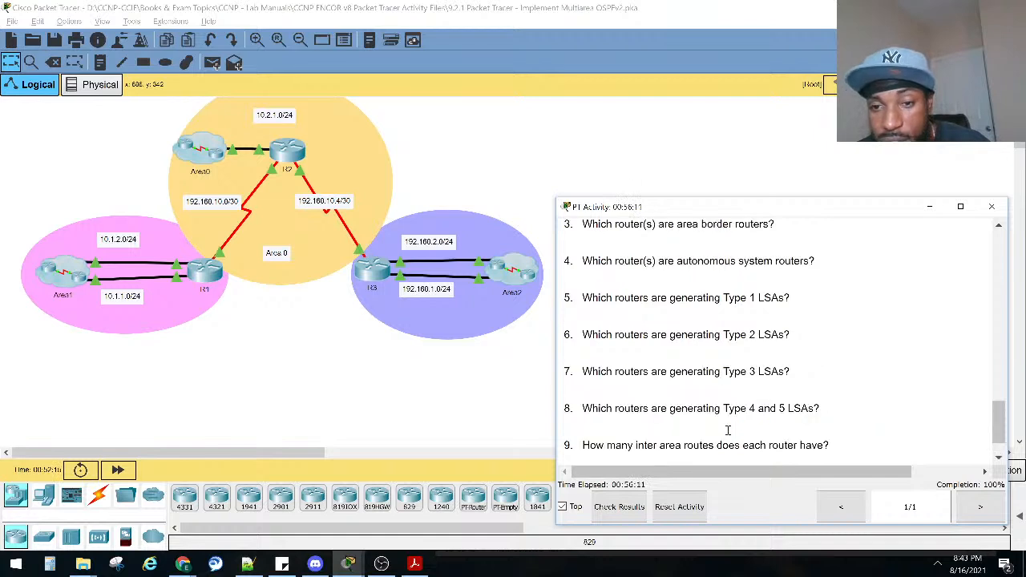
drag(674, 358, 811, 360)
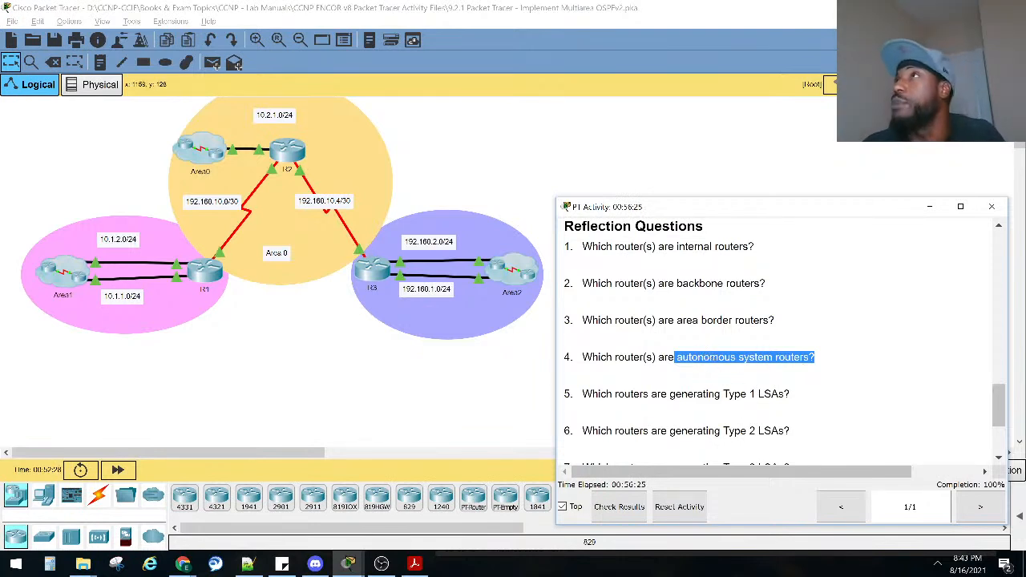
Switch to Acrobat and back, and examine reflection question 4 again and question 5 on routers generating Type 1 LSAs.
key(alt+Tab)
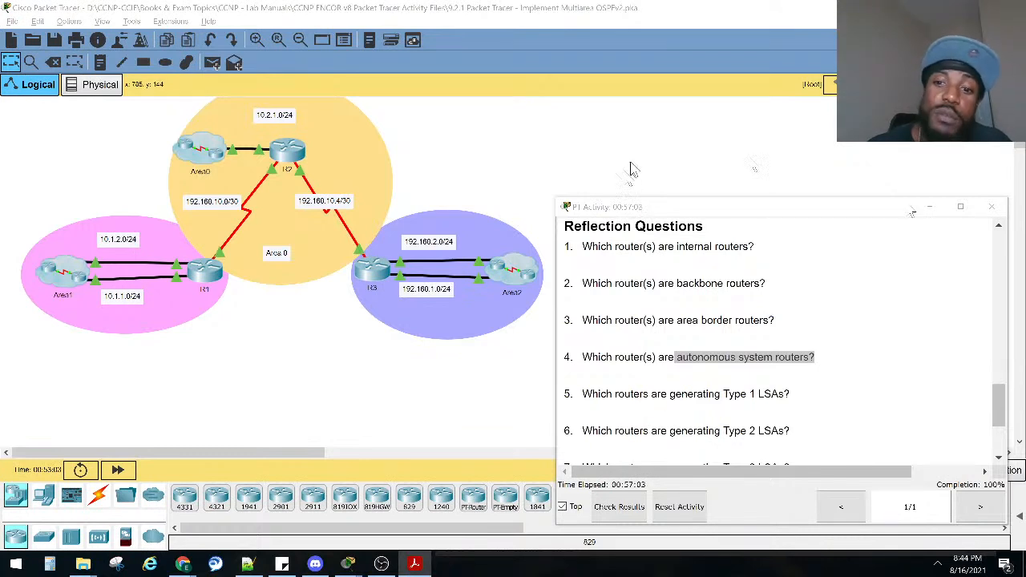
click(696, 361)
drag(677, 360, 815, 361)
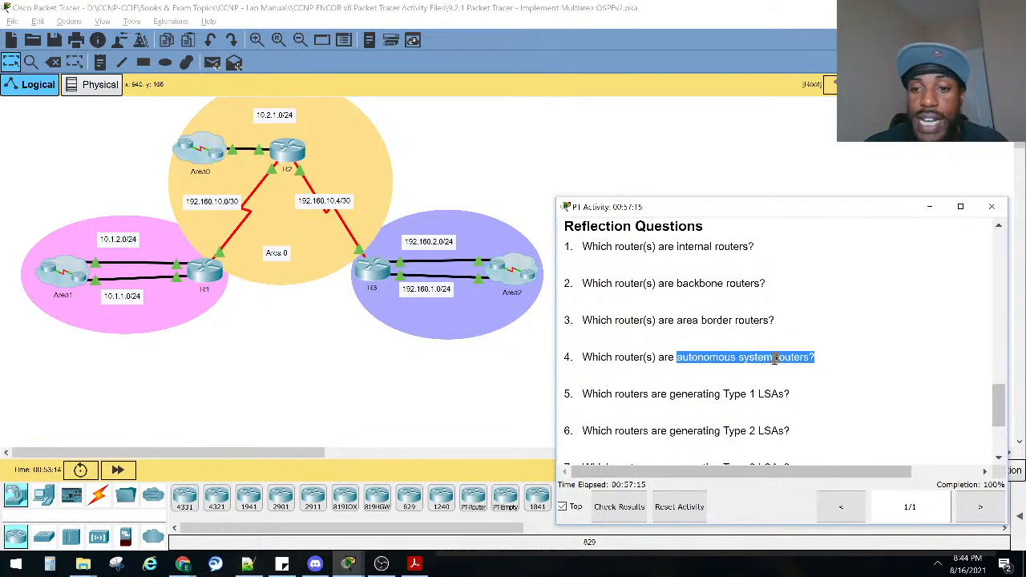
click(722, 360)
drag(591, 394, 791, 394)
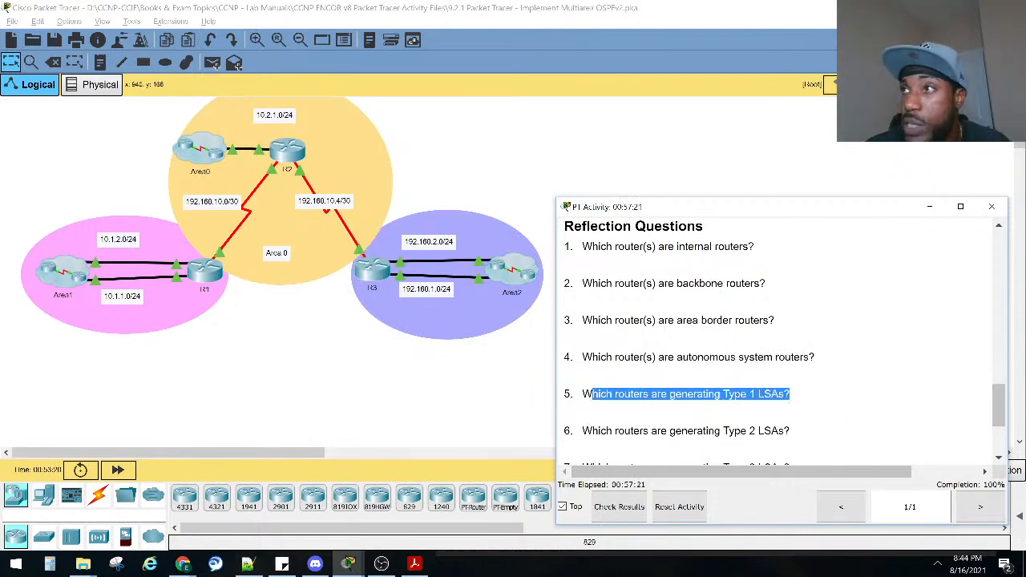
Return to the Part 2 Step 2 instructions and mark the show ip ospf database command.
key(alt+Tab)
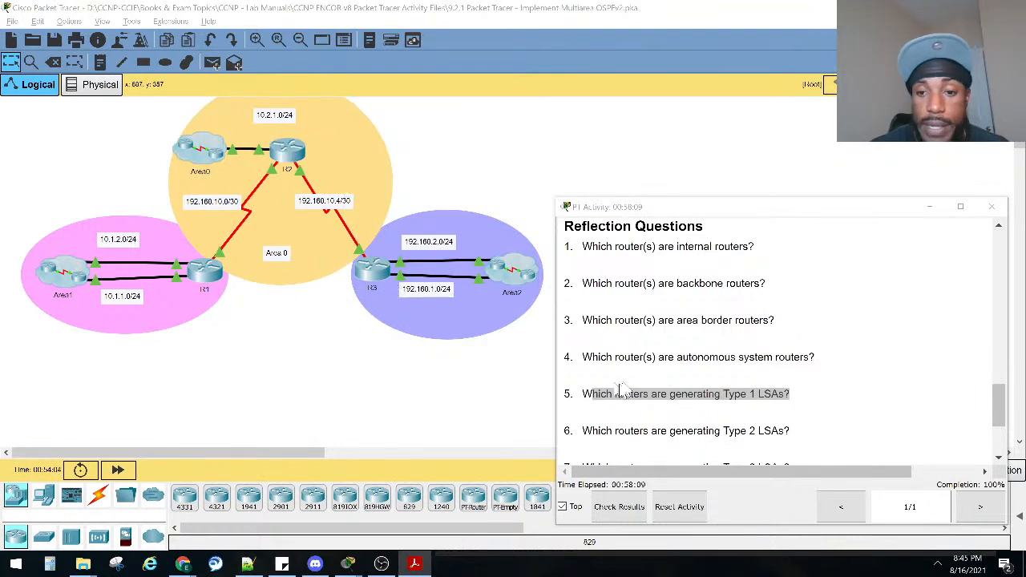
scroll(646, 340, up, 5)
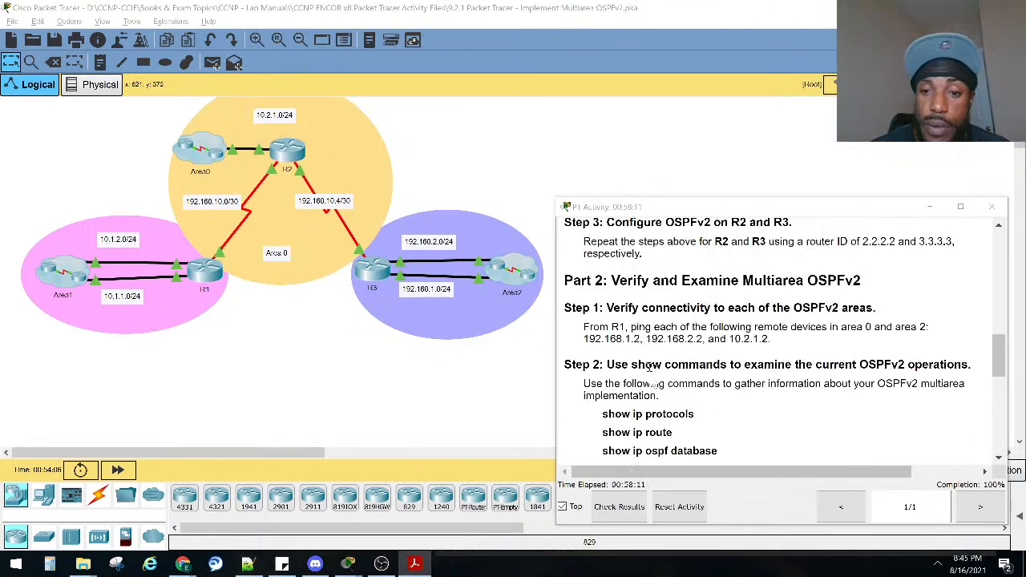
scroll(662, 334, down, 2)
drag(720, 357, 583, 363)
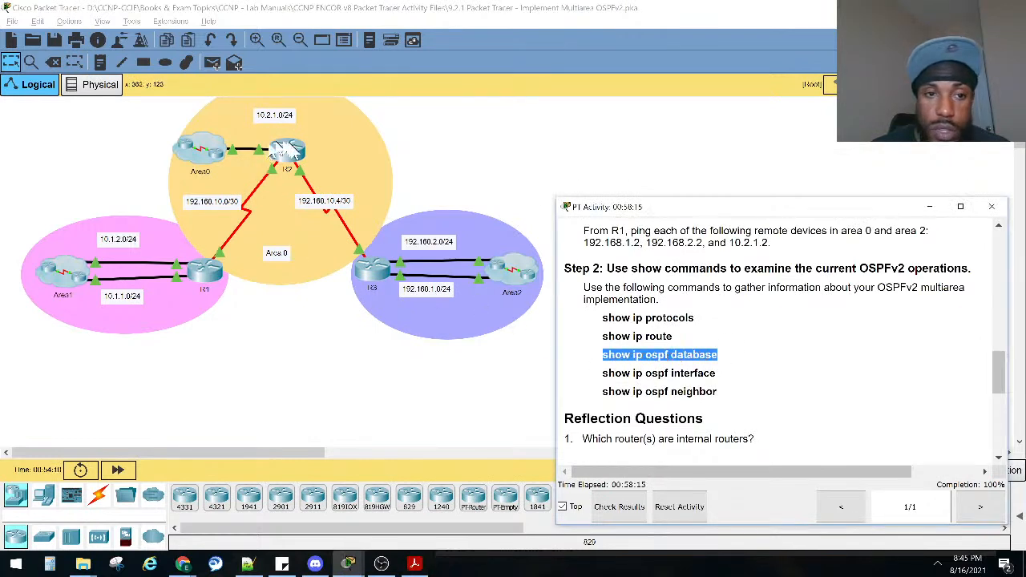
Open router R2's command line, move its window clear of the activity instructions and bring up the R2> prompt.
click(272, 165)
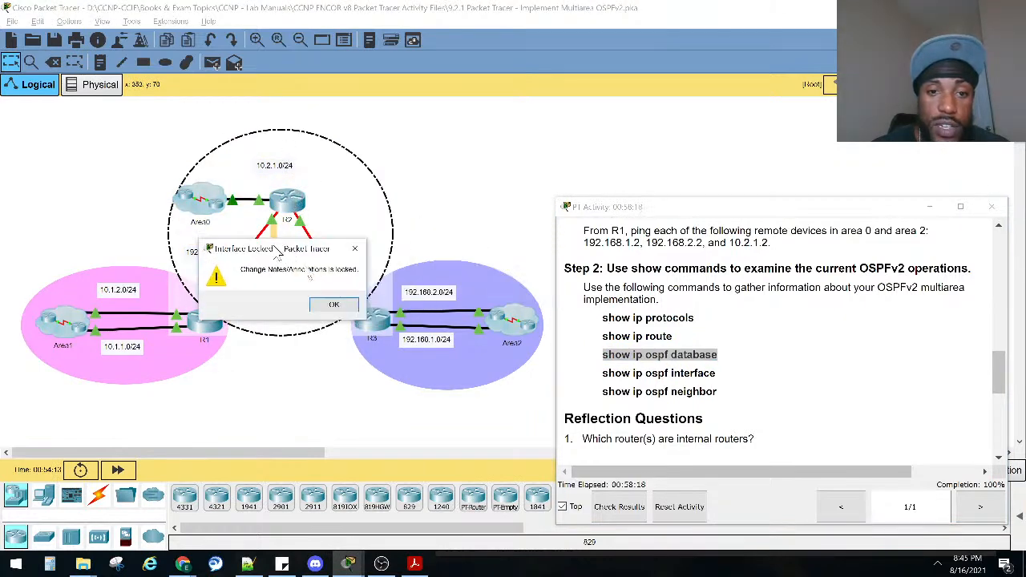
click(333, 305)
click(287, 200)
drag(441, 68, 184, 126)
key(Return)
key(Return)
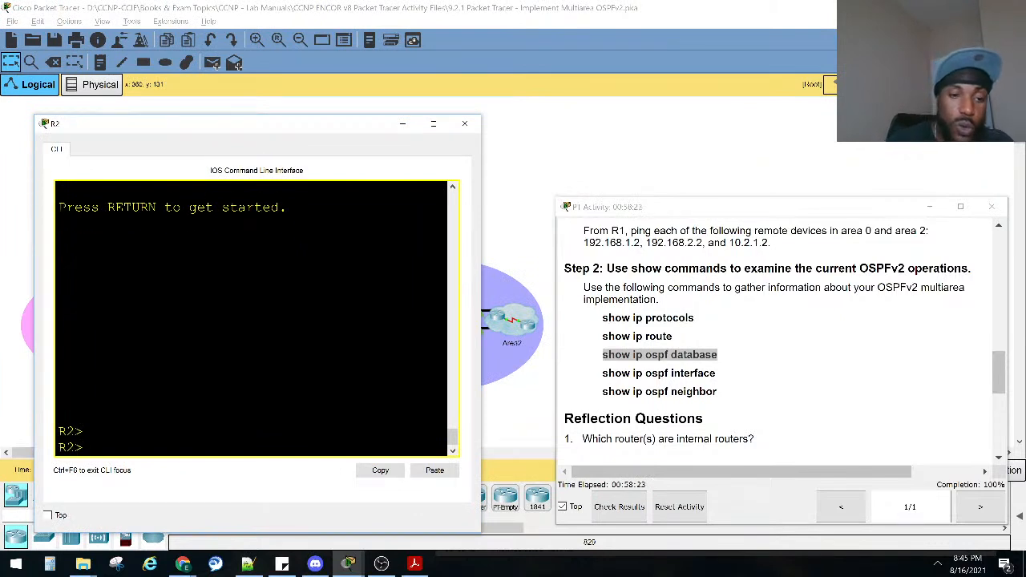
Run sho ip ospf database on R2 to list its link-state database.
text(sho ip)
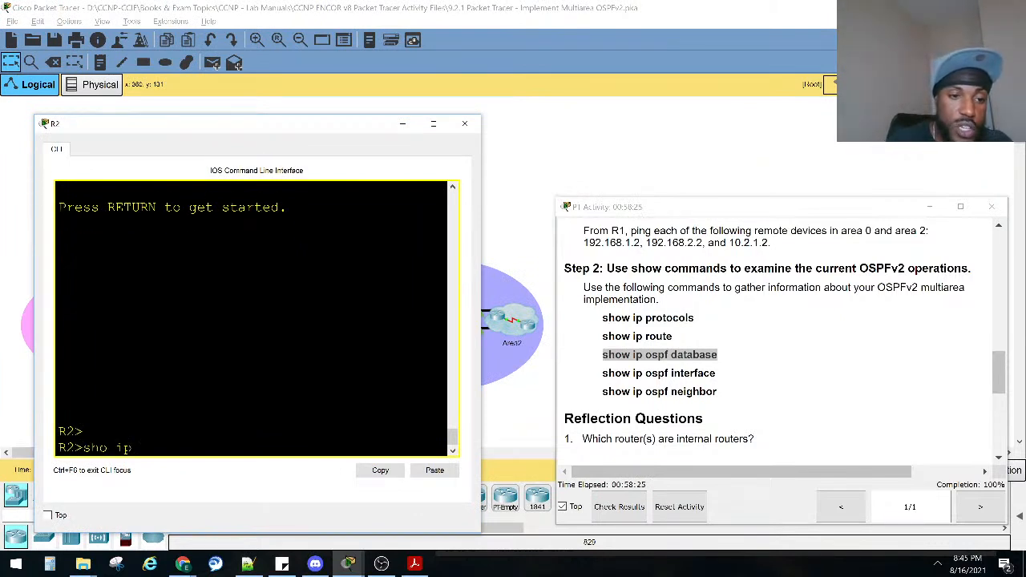
key(Tab)
text(os)
key(Tab)
text(d)
key(Tab)
key(Return)
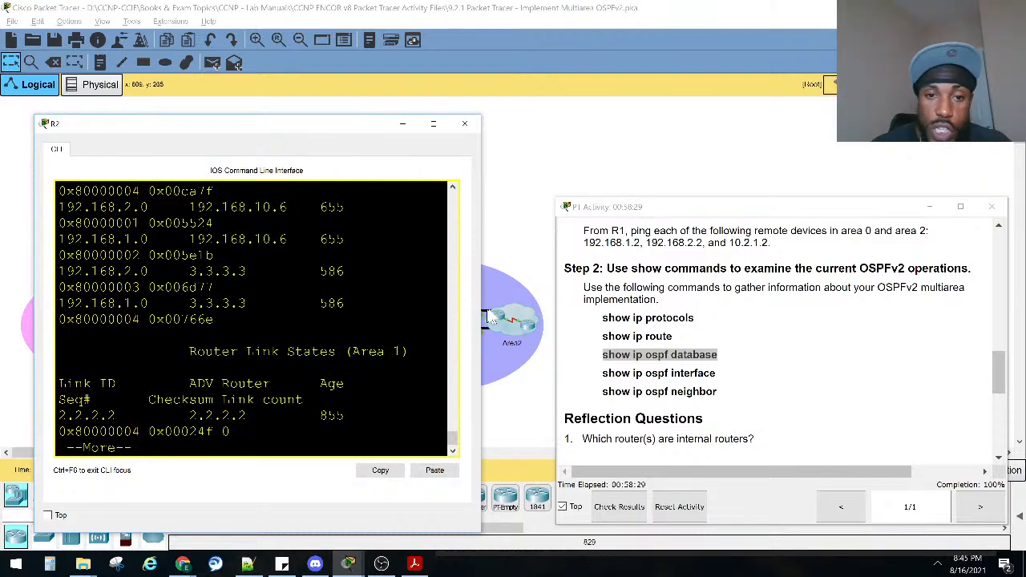
Widen the R2 console window and move the PT Activity window aside to expose the start of the database output.
drag(480, 308, 776, 319)
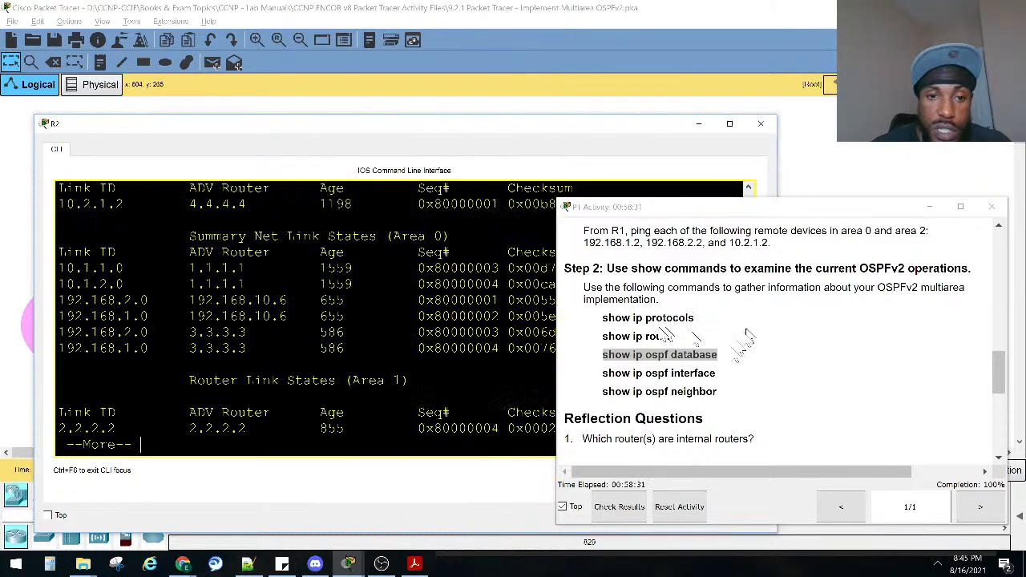
drag(641, 208, 729, 339)
scroll(478, 367, up, 5)
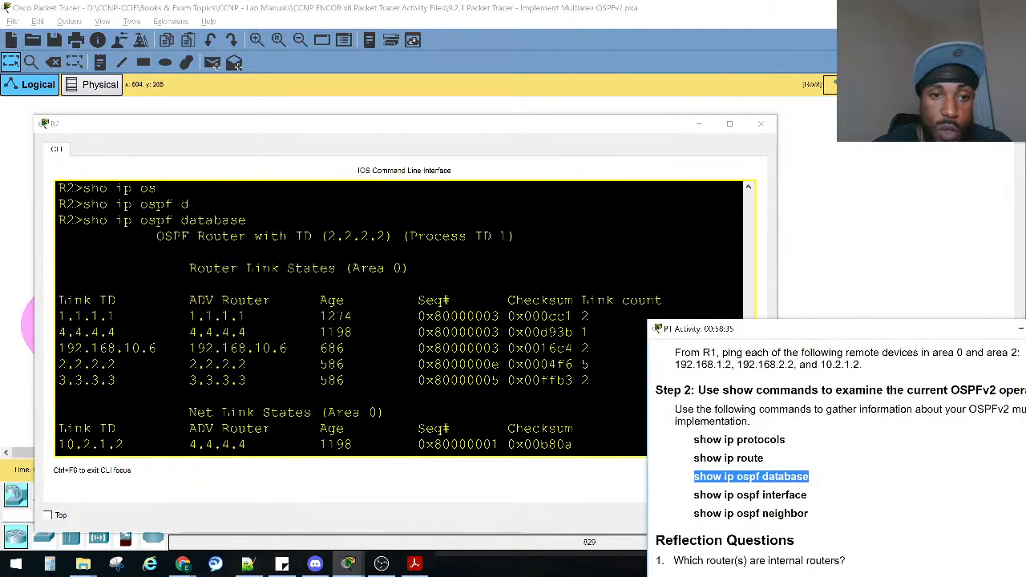
Mark the Router Link States and Net Link States sections for Area 0 in R2's OSPF database.
click(615, 396)
drag(585, 381, 70, 267)
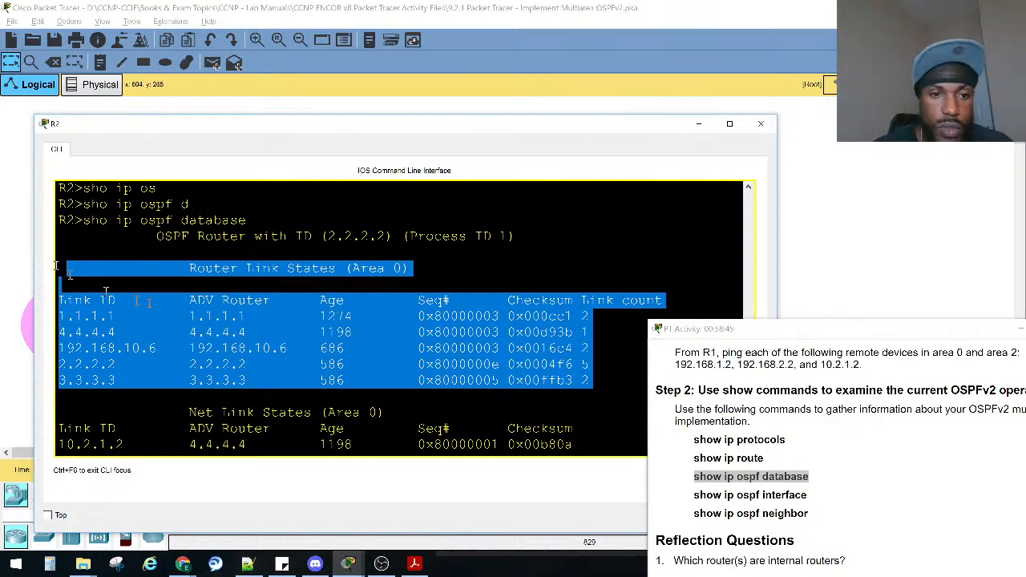
click(224, 322)
drag(249, 322, 59, 313)
scroll(471, 366, down, 2)
drag(575, 357, 52, 320)
Bring the reflection questions beside the output and mark question 6 on routers generating Type 2 LSAs.
drag(777, 330, 578, 173)
scroll(657, 321, down, 8)
scroll(648, 320, up, 1)
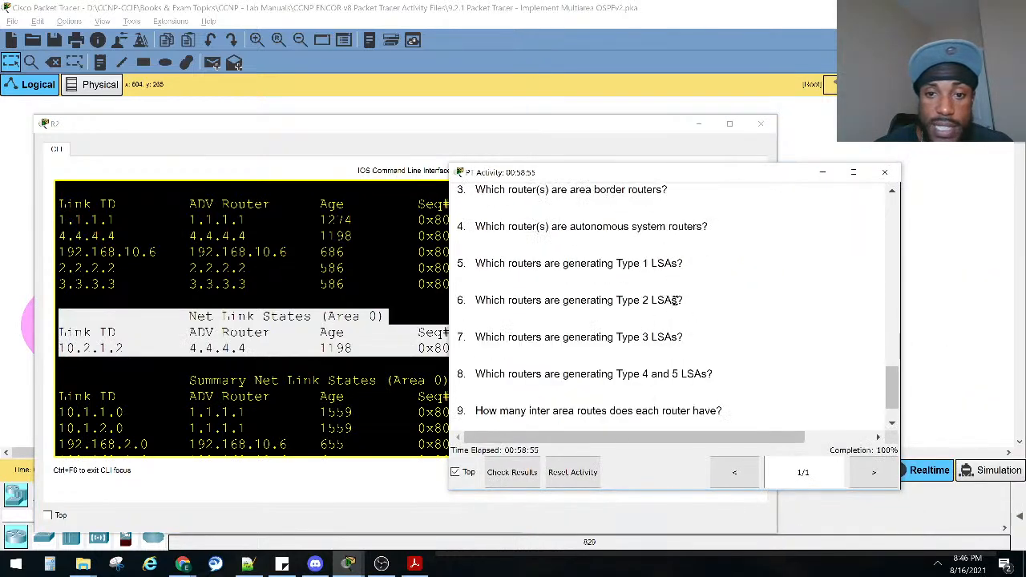
drag(681, 300, 455, 303)
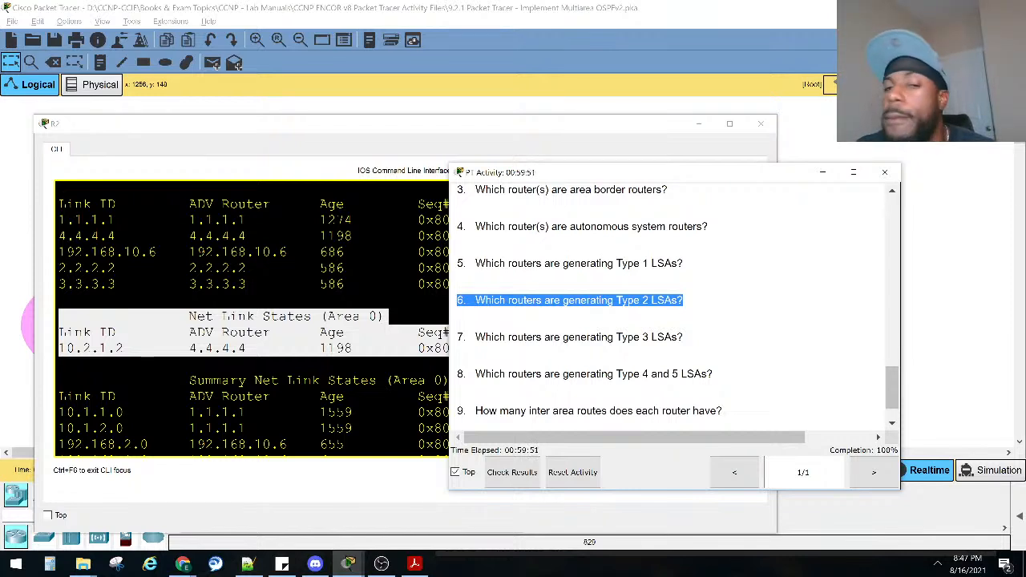
click(549, 319)
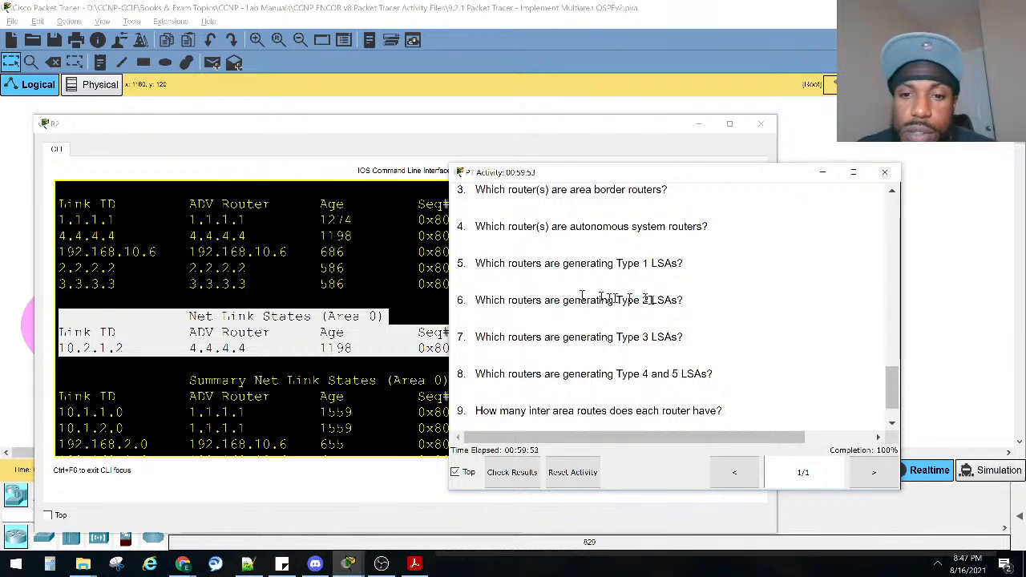
drag(677, 300, 476, 300)
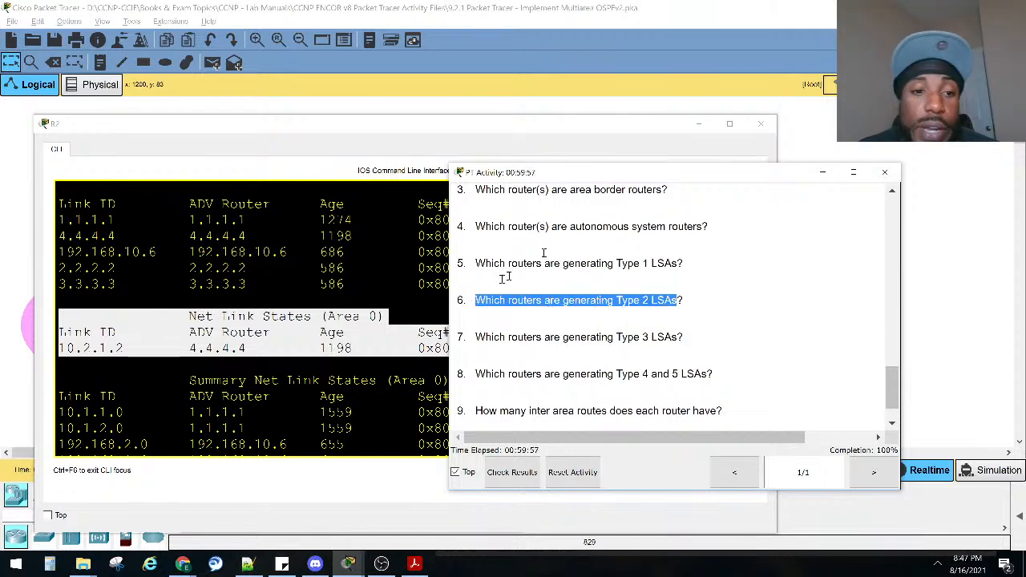
Review R2's database from Router Link States (Area 0) through the Area 2 summary entries at the end.
click(279, 328)
scroll(315, 309, up, 1)
scroll(315, 309, up, 1)
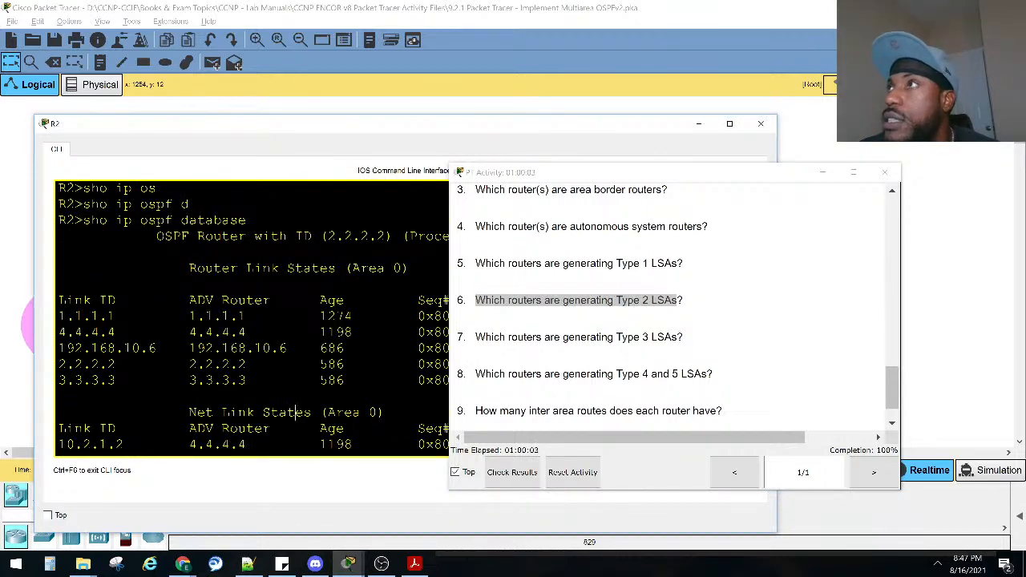
drag(189, 268, 439, 381)
scroll(113, 335, down, 3)
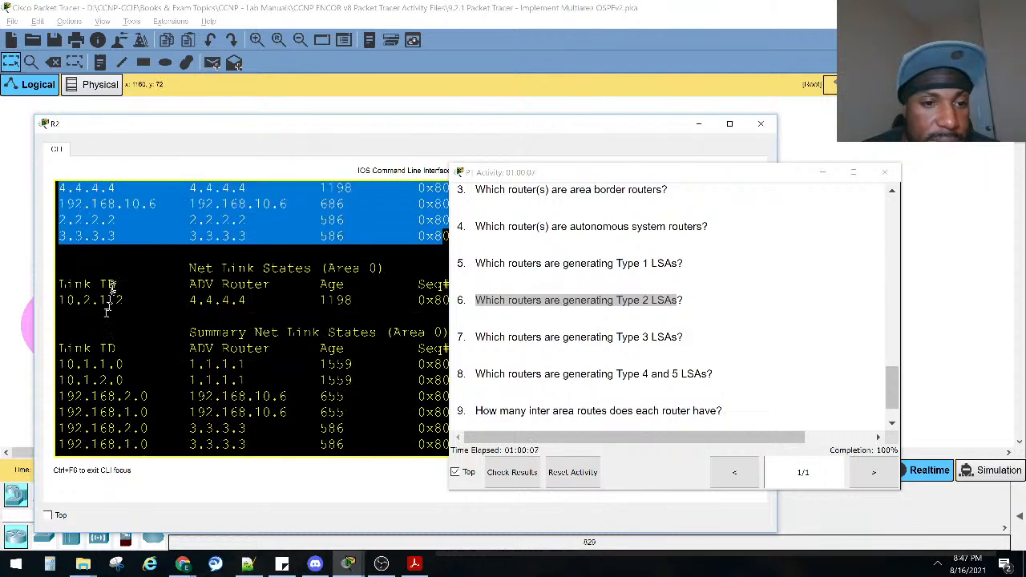
drag(102, 284, 319, 286)
scroll(203, 336, down, 1)
scroll(205, 336, down, 1)
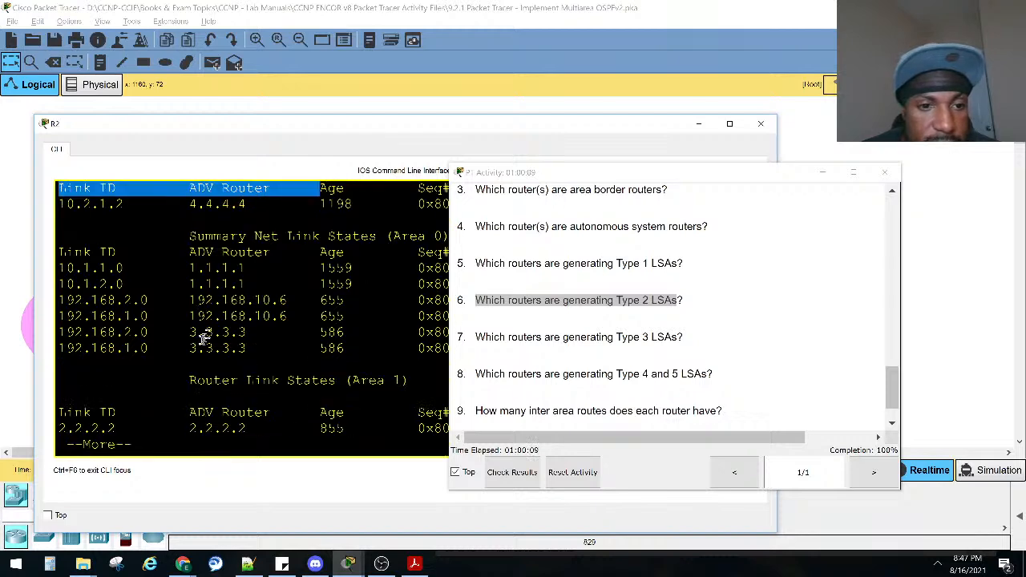
scroll(234, 318, down, 4)
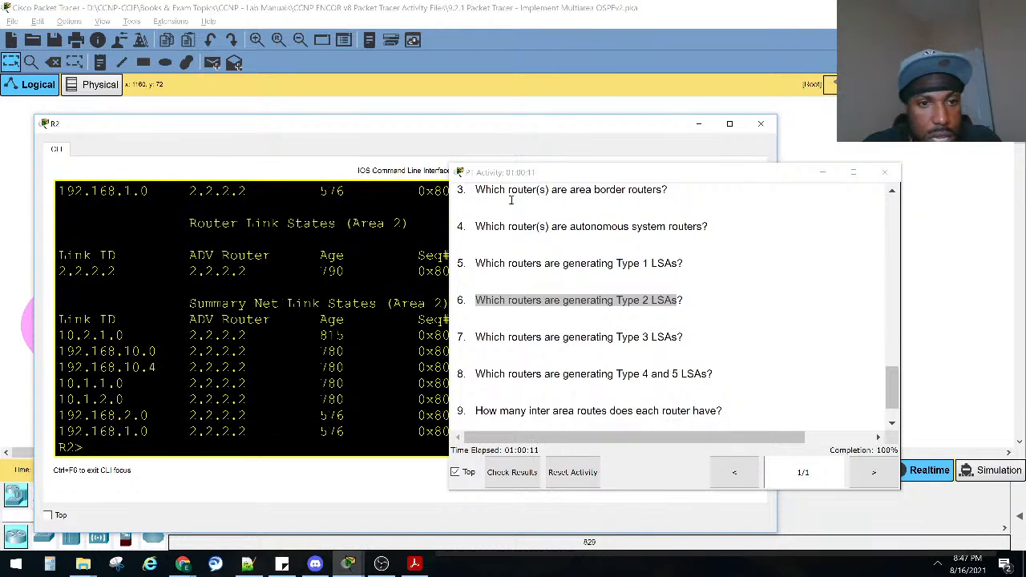
Move the PT Activity window off the output and mark the Summary Net Link States (Area 1) entries.
drag(607, 176, 759, 225)
scroll(417, 320, up, 1)
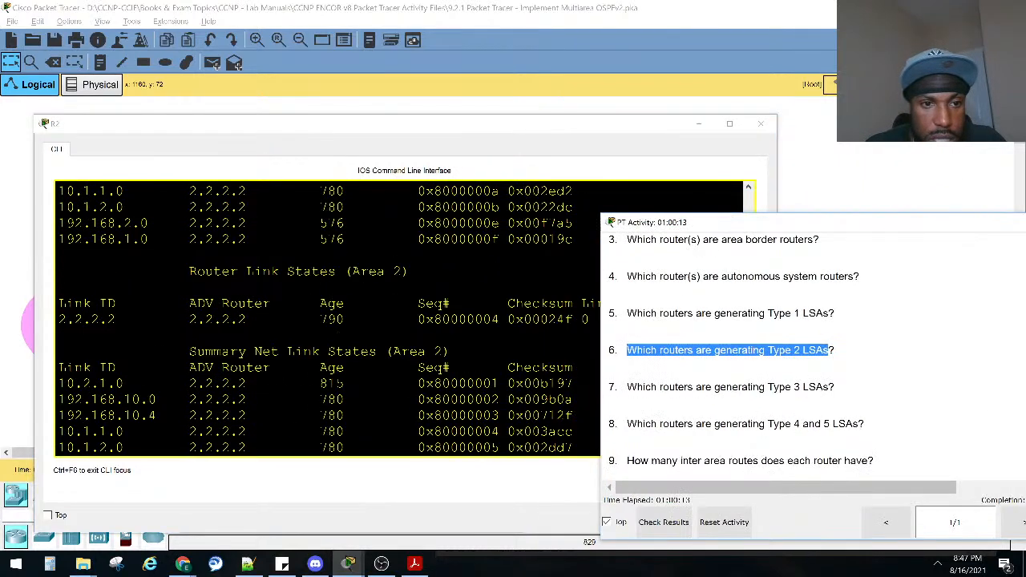
scroll(328, 286, up, 4)
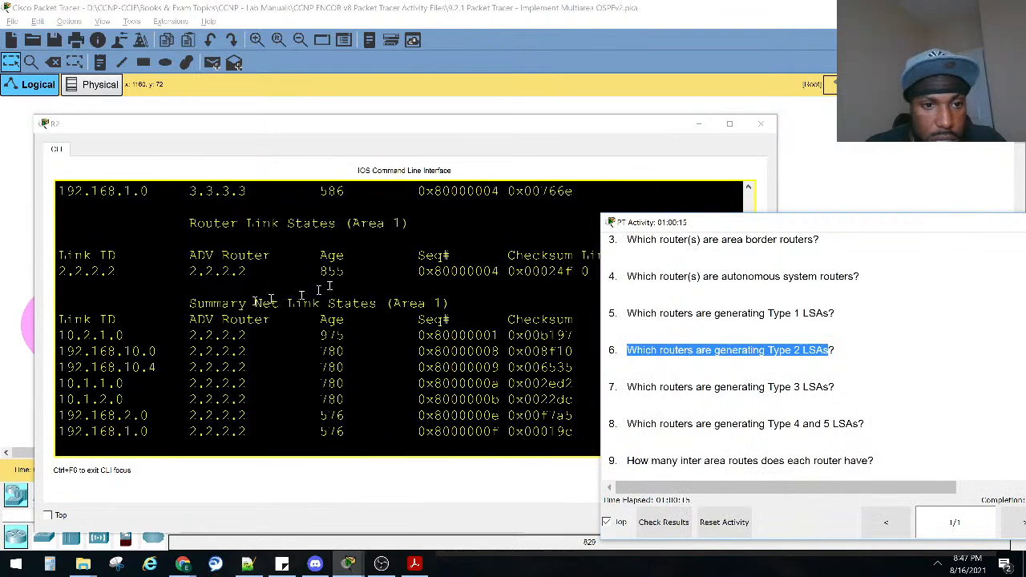
drag(261, 339, 568, 431)
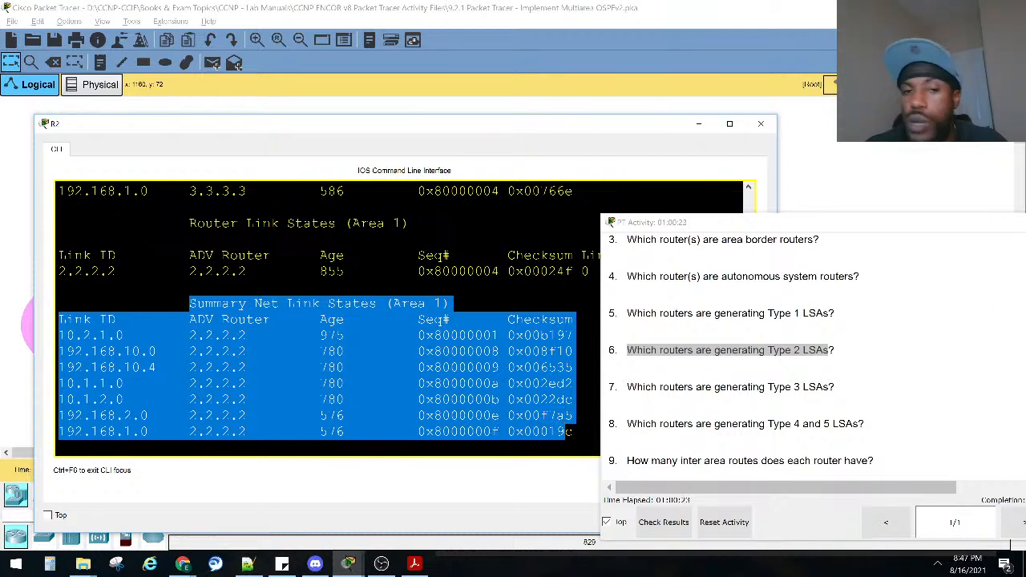
Compare the Router Link States and Net Link States sections of Area 0 in R2's database.
scroll(225, 270, up, 5)
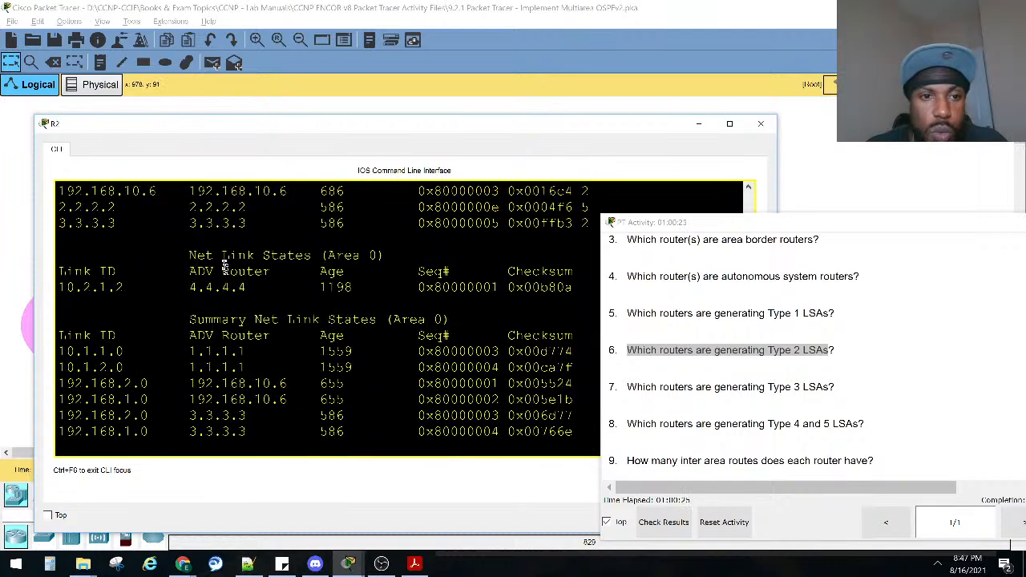
scroll(206, 256, up, 3)
drag(198, 255, 270, 290)
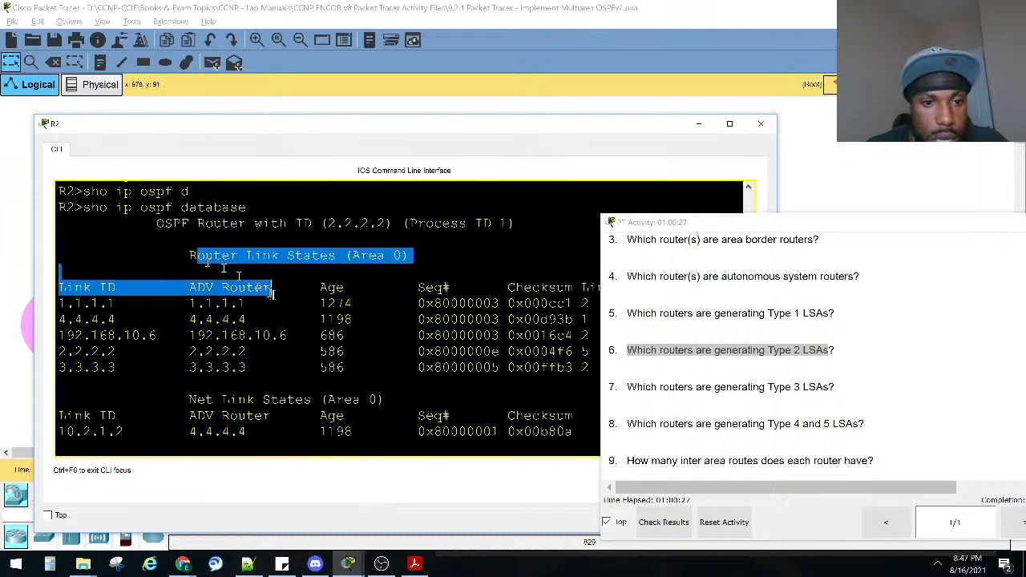
scroll(268, 295, down, 2)
drag(181, 304, 212, 320)
scroll(382, 295, down, 3)
scroll(324, 318, down, 2)
Mark the Summary Net Link States (Area 0) entries and the Summary Net Link States (Area 1) heading.
scroll(324, 318, up, 2)
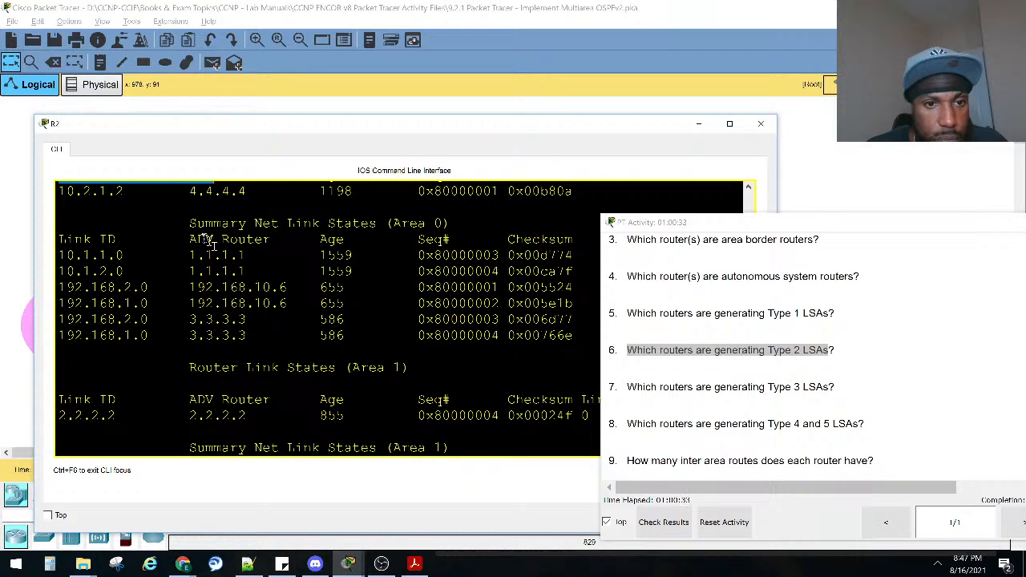
drag(197, 224, 559, 335)
scroll(558, 334, down, 3)
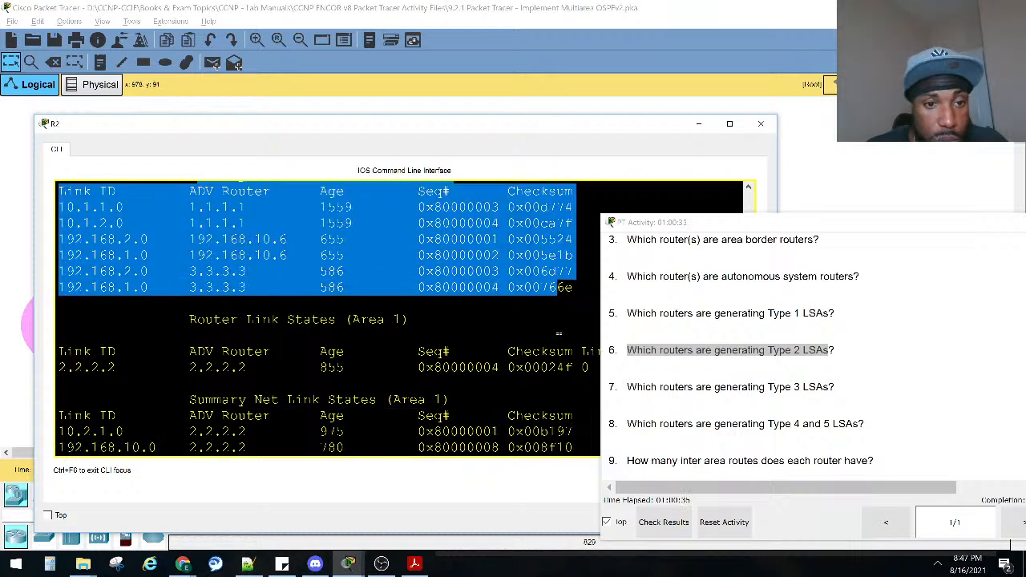
drag(451, 398, 338, 391)
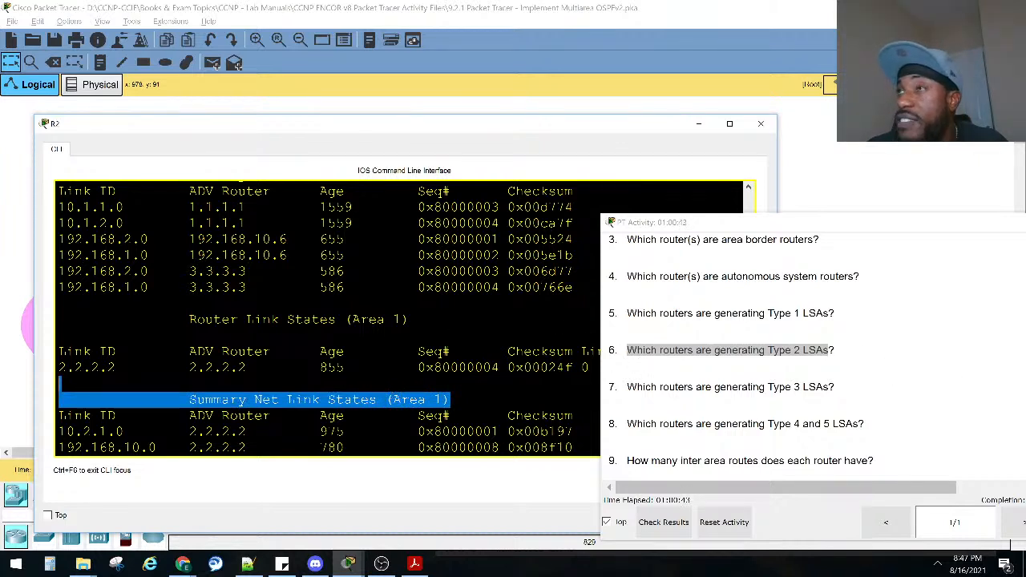
Mark the Router Link States (Area 0) heading and check it against the Net Link States section below it.
scroll(407, 298, up, 8)
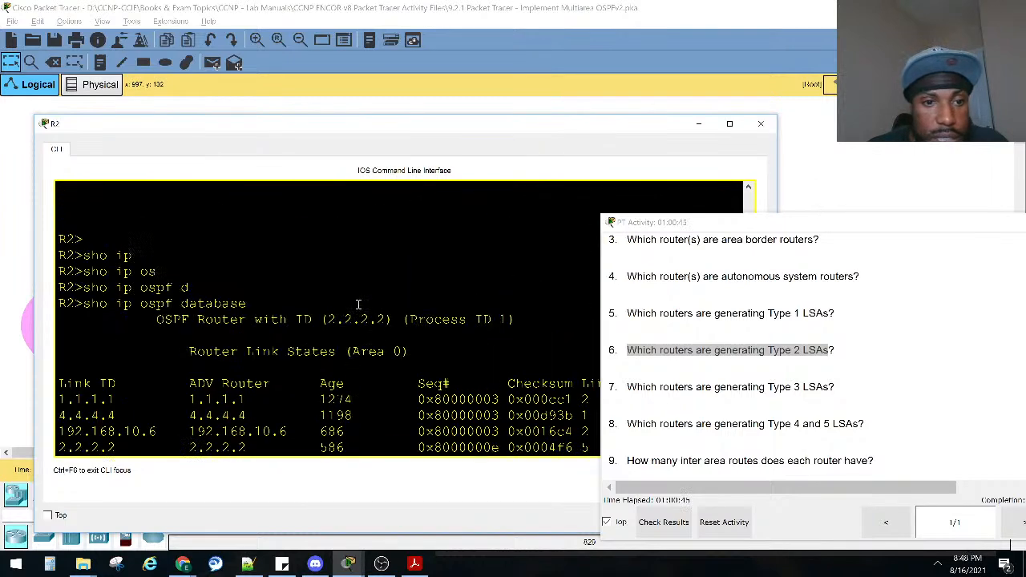
scroll(369, 353, down, 1)
drag(371, 304, 190, 303)
scroll(241, 305, down, 4)
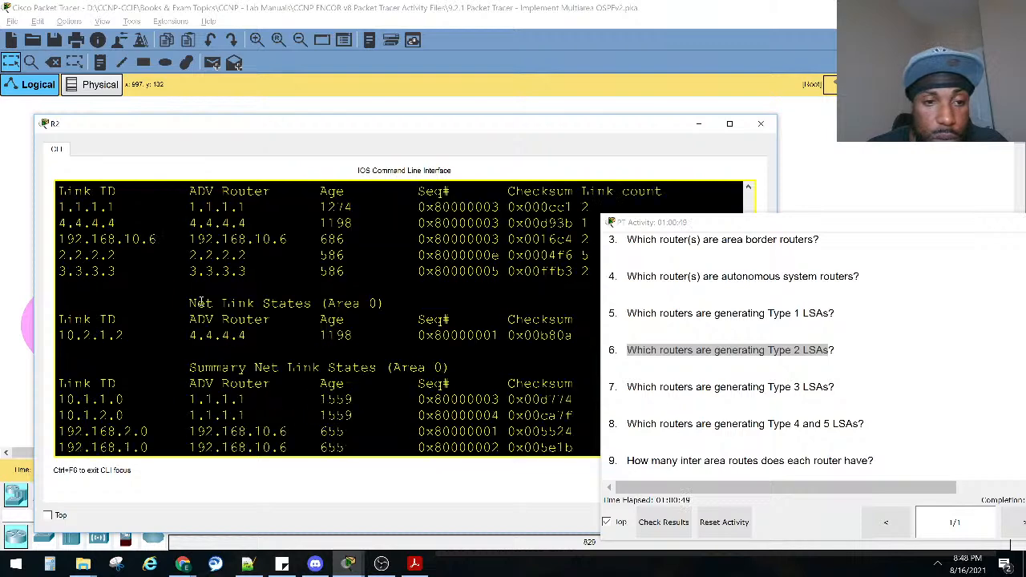
scroll(308, 265, up, 3)
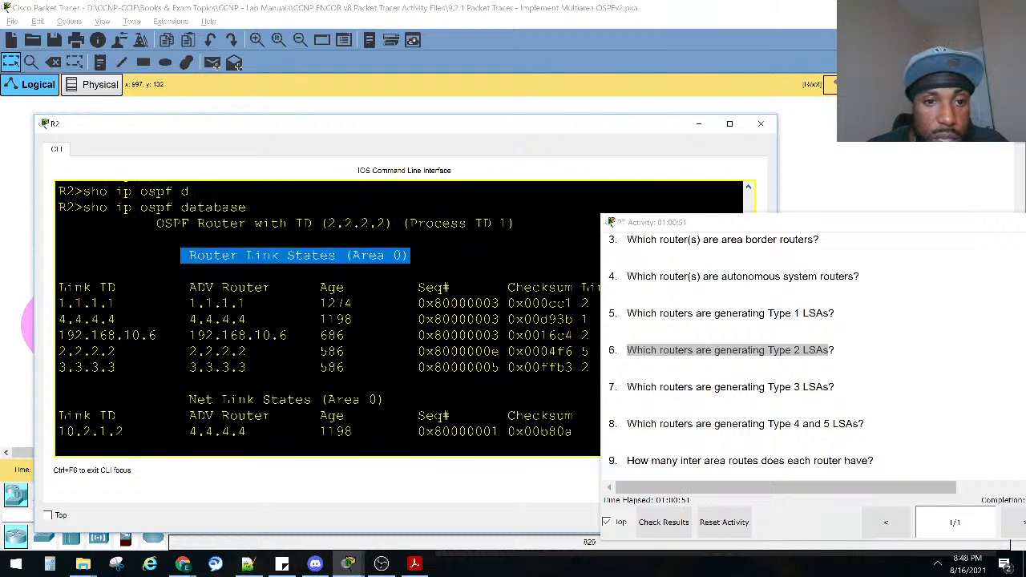
scroll(327, 293, down, 5)
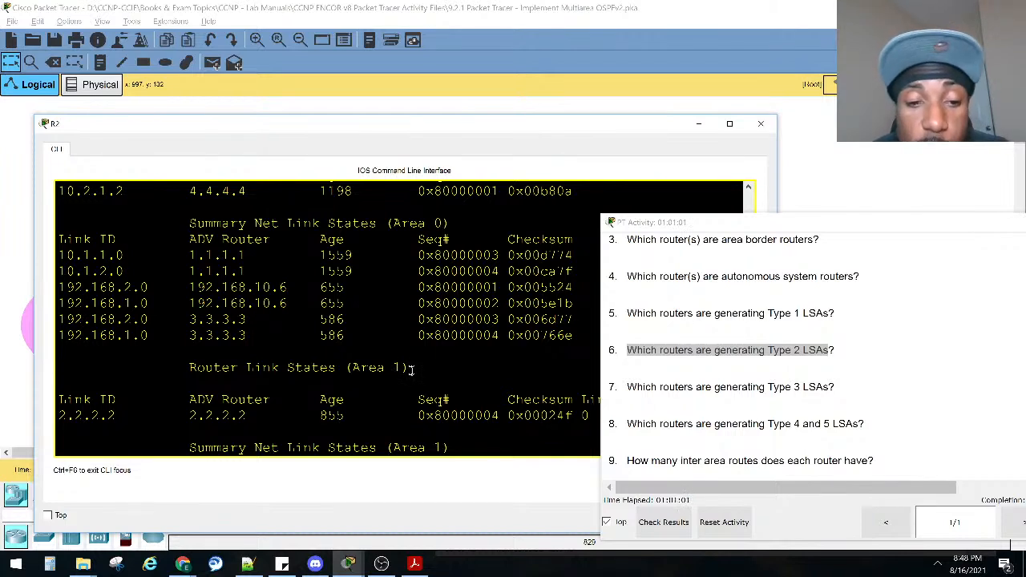
Mark the Router Link States (Area 1) heading and its advertising router, and examine the Area 2 sections.
drag(407, 369, 183, 369)
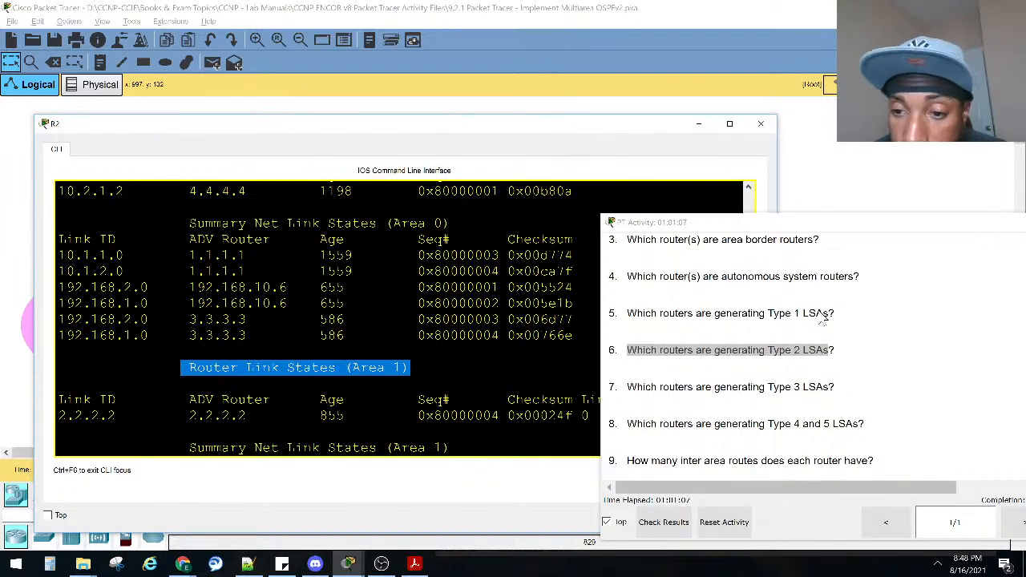
scroll(230, 387, down, 2)
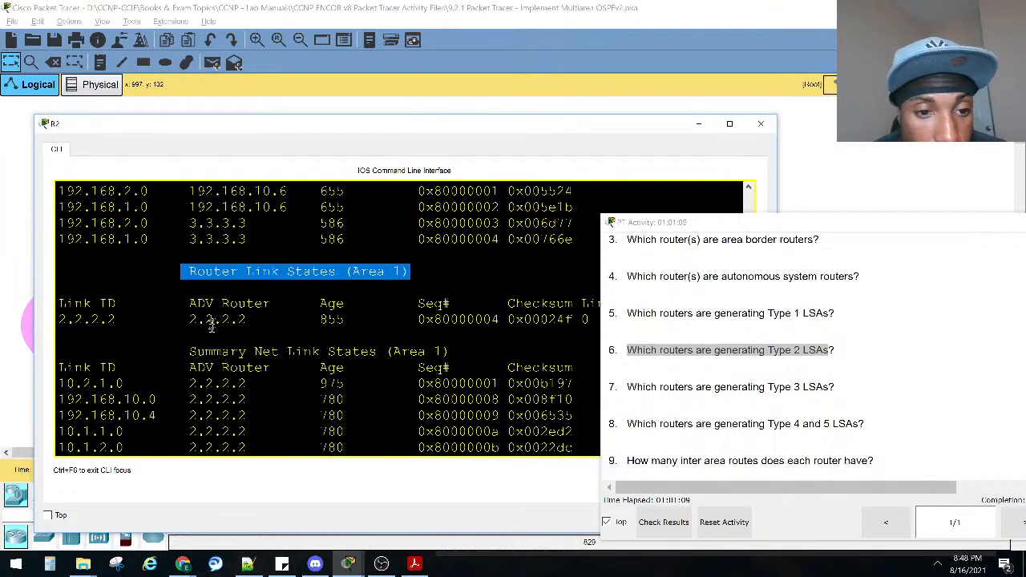
click(279, 365)
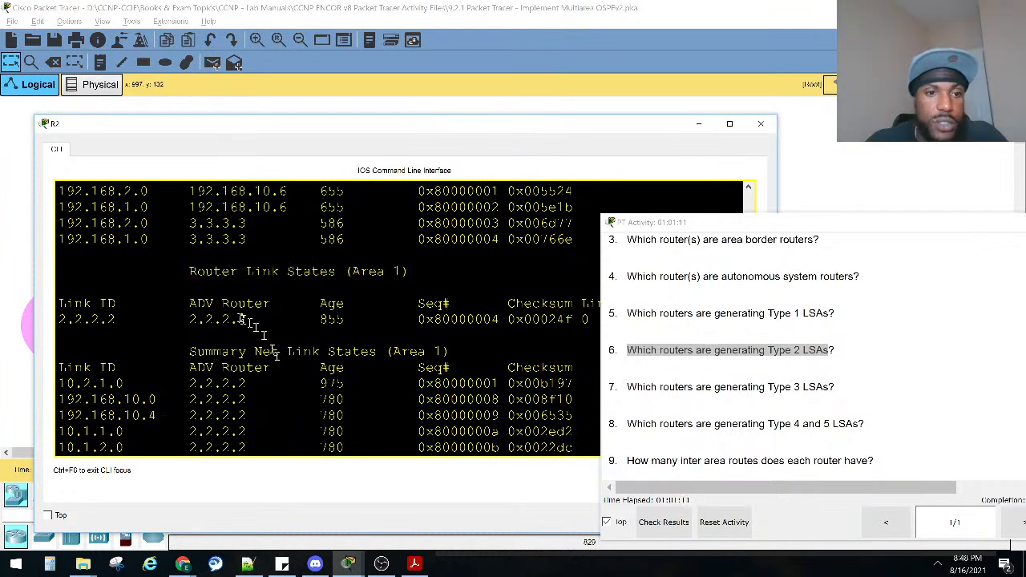
drag(247, 321, 184, 319)
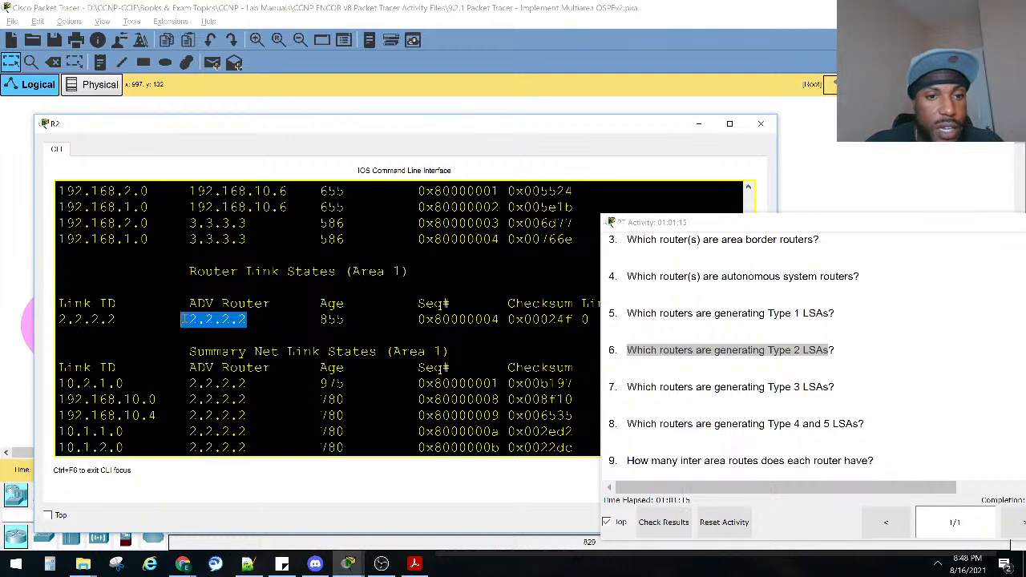
scroll(293, 293, down, 6)
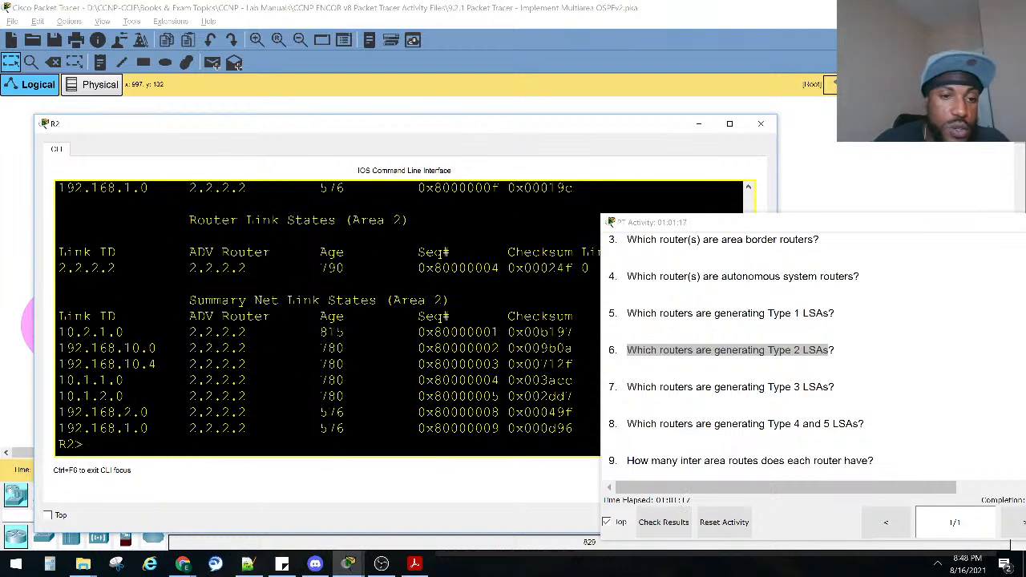
Run show ip ospf neighbor on R2 and widen its console window to read the neighbor table.
key(Return)
key(Return)
key(Return)
text(sho ip os)
key(Tab)
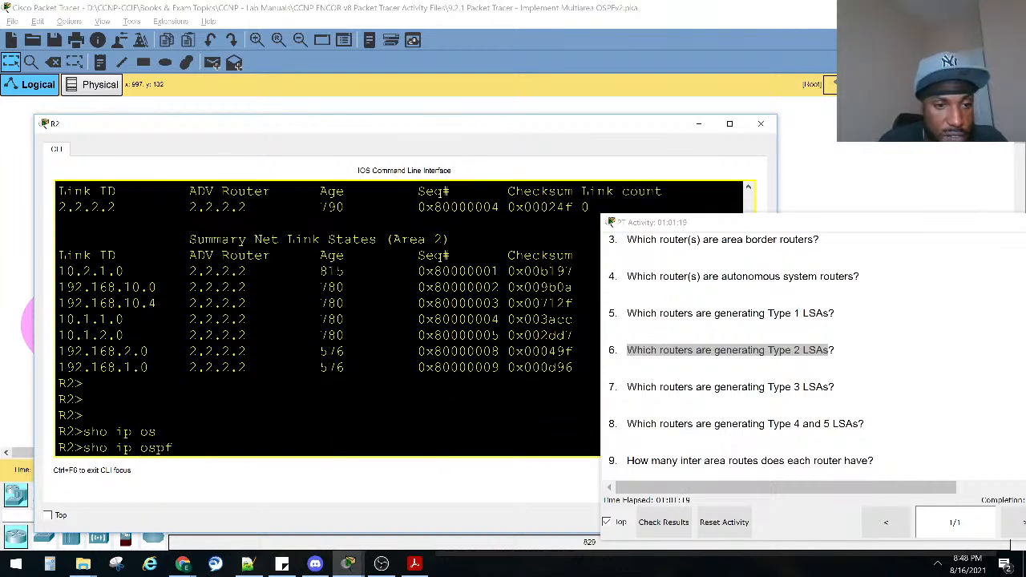
text(ne)
key(Tab)
key(Return)
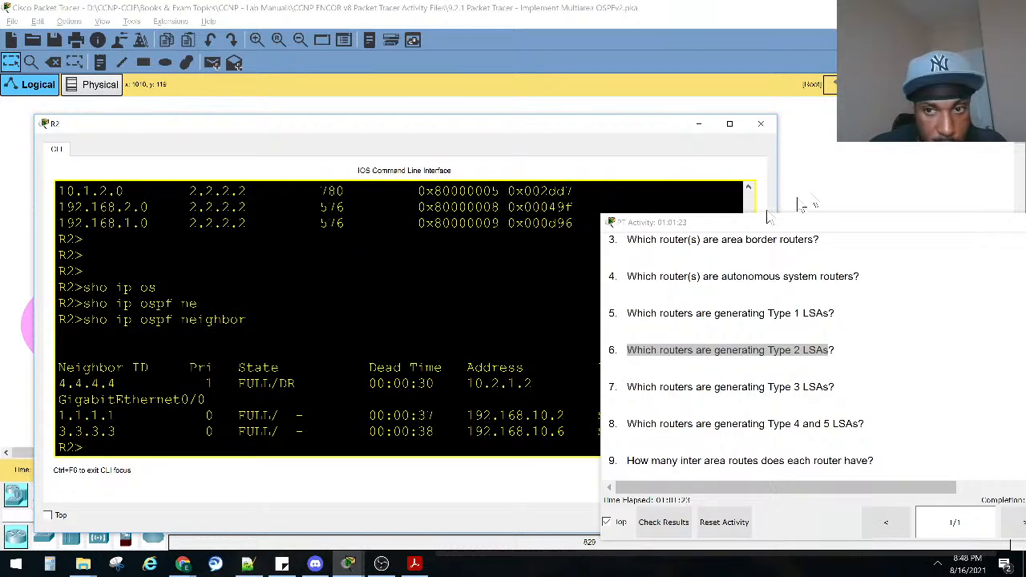
drag(776, 186, 843, 195)
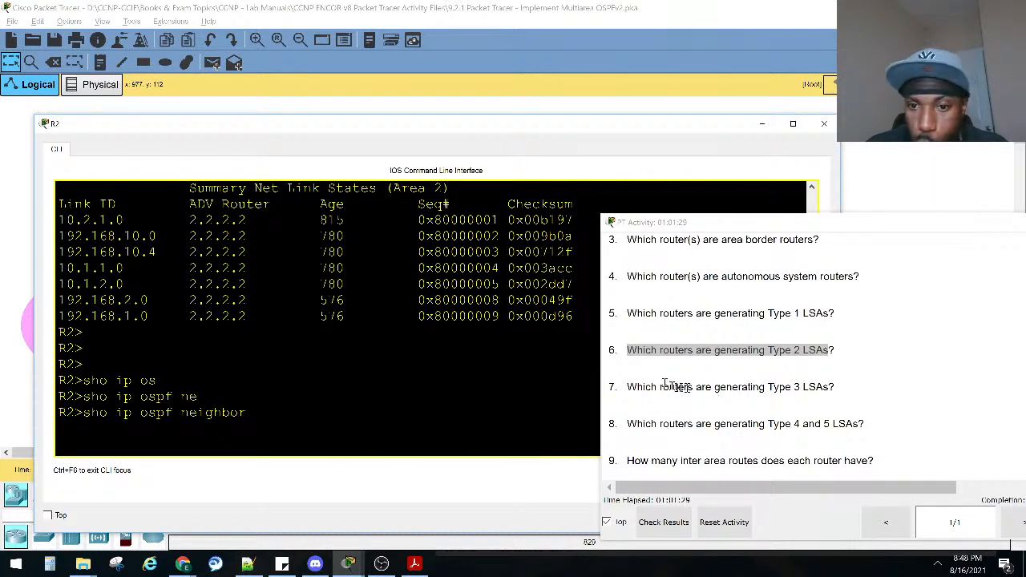
Mark question 7 about which routers generate Type 3 LSAs, and close R2's console window.
drag(639, 386, 846, 392)
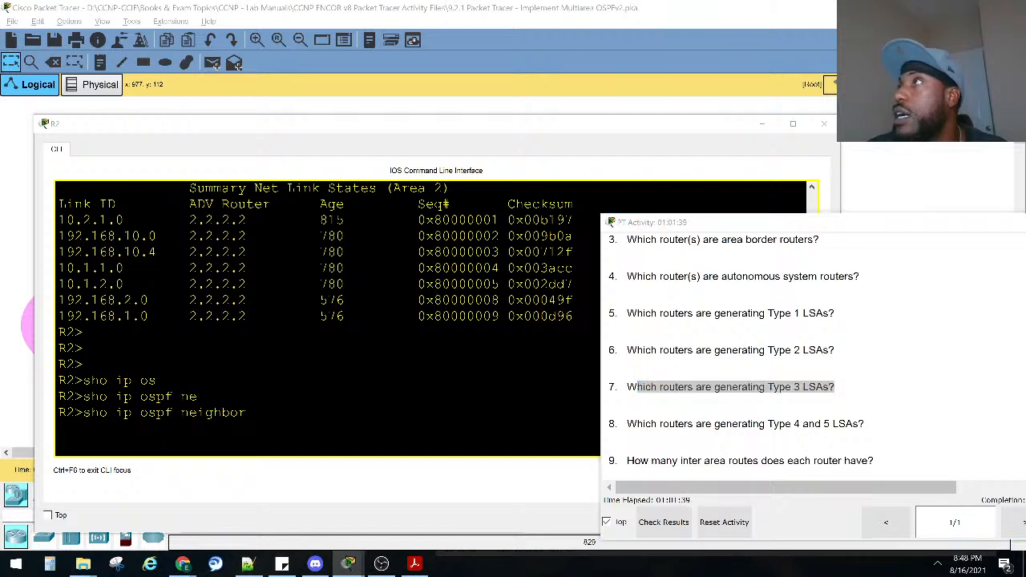
key(alt+Tab)
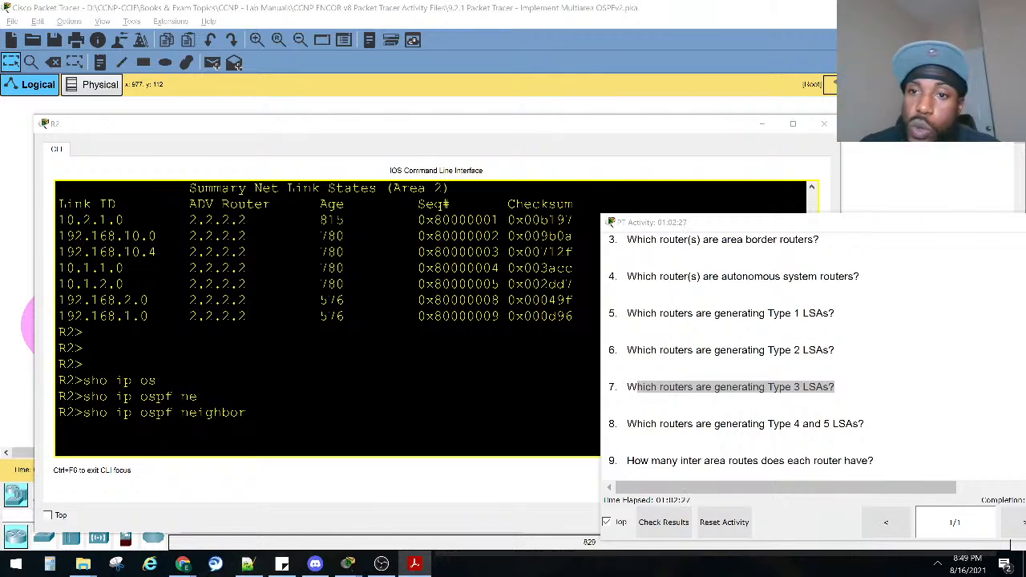
click(762, 124)
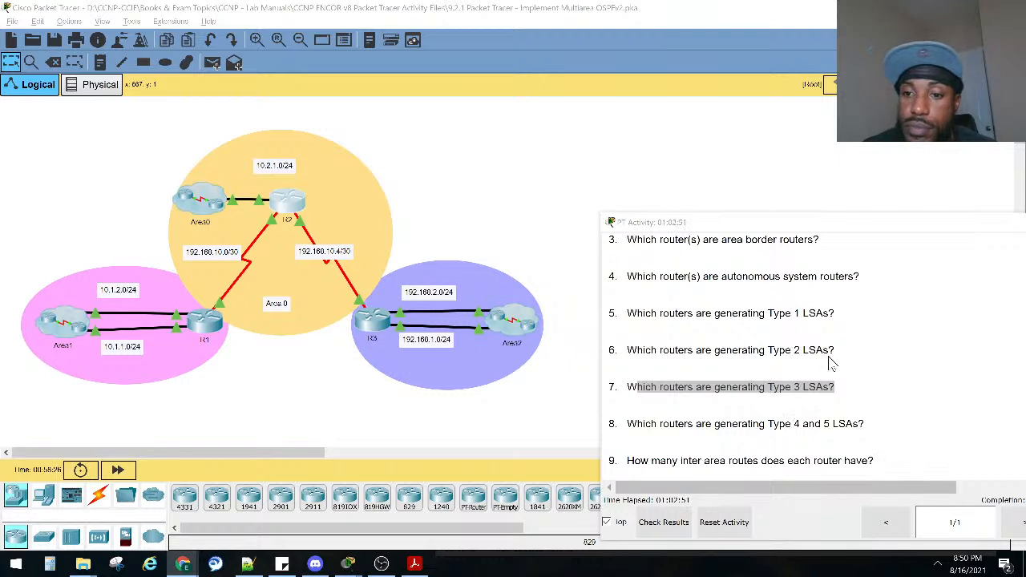
Mark question 9 about inter area routes per router, and briefly review R2's console output before closing it.
scroll(682, 417, down, 2)
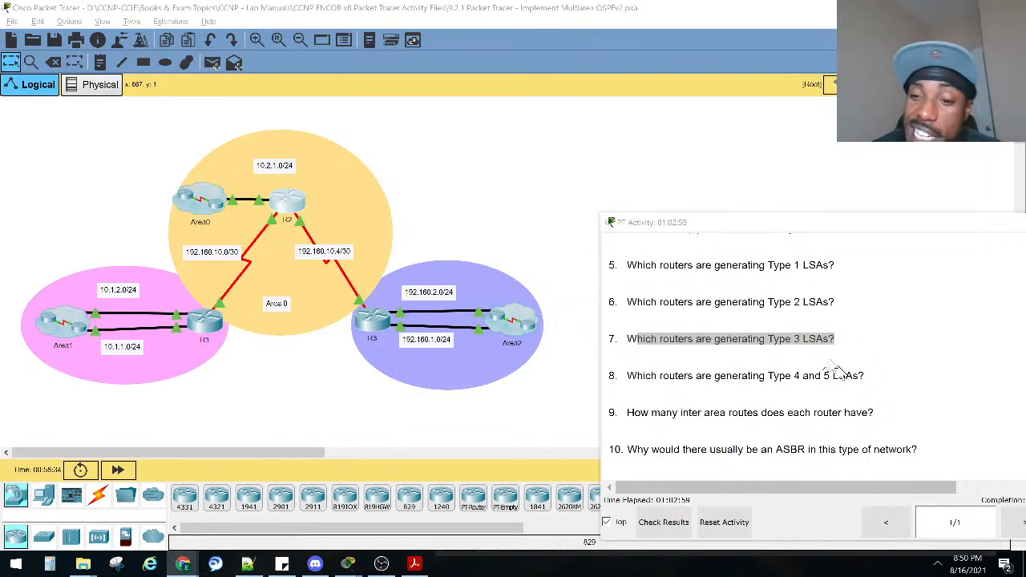
drag(627, 412, 871, 412)
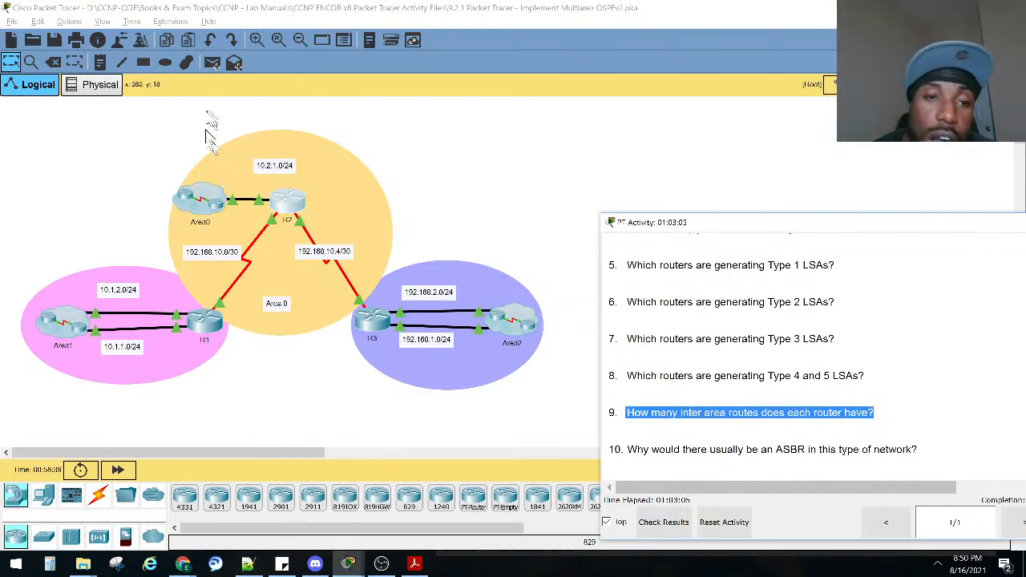
click(294, 206)
scroll(282, 222, up, 1)
scroll(279, 257, down, 3)
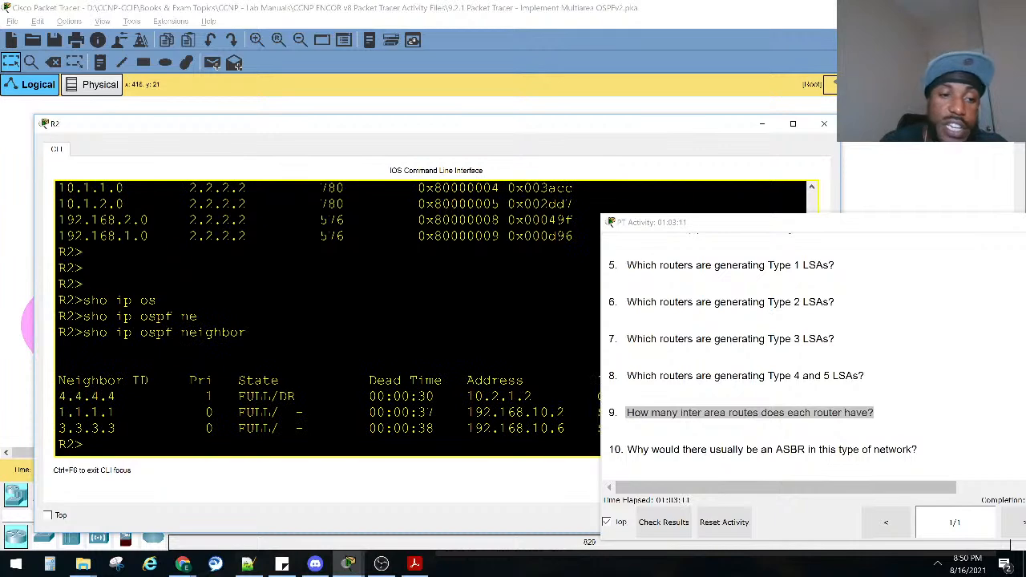
click(828, 130)
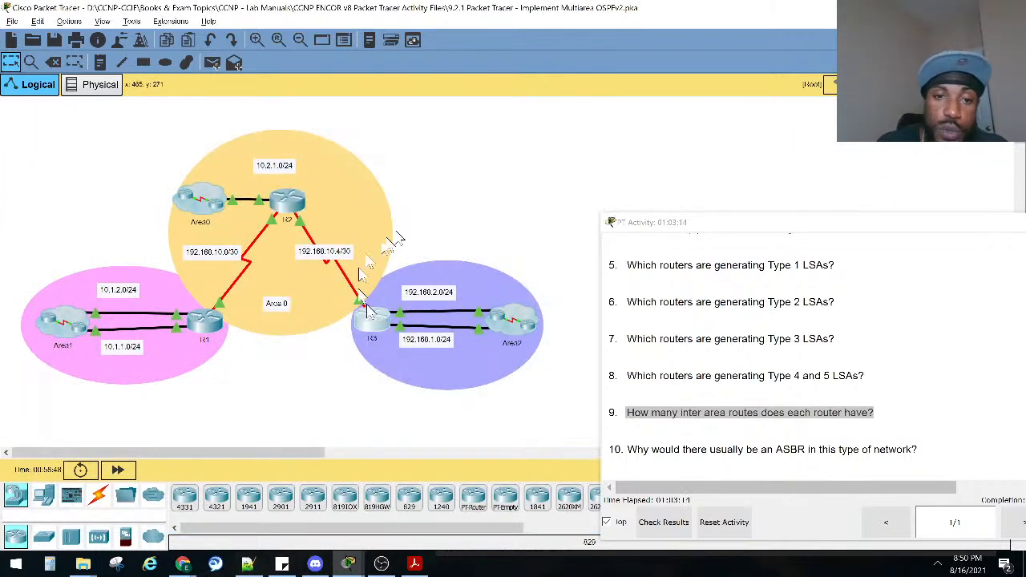
Run show ip route on R3, widening its console window and paging through to the end of the routing table.
click(361, 270)
key(Return)
key(Return)
text(show ip route)
key(Return)
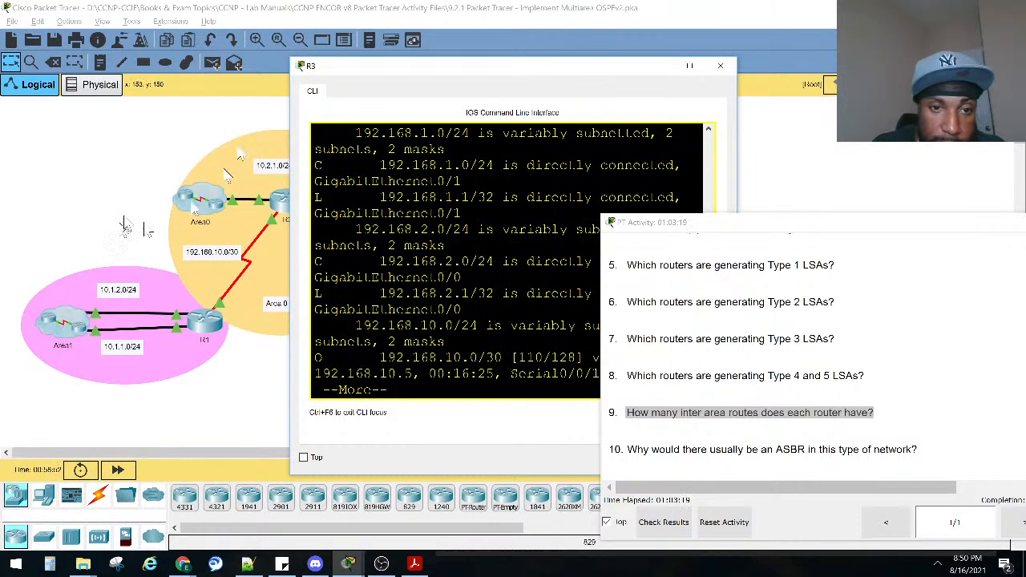
drag(290, 297, 32, 265)
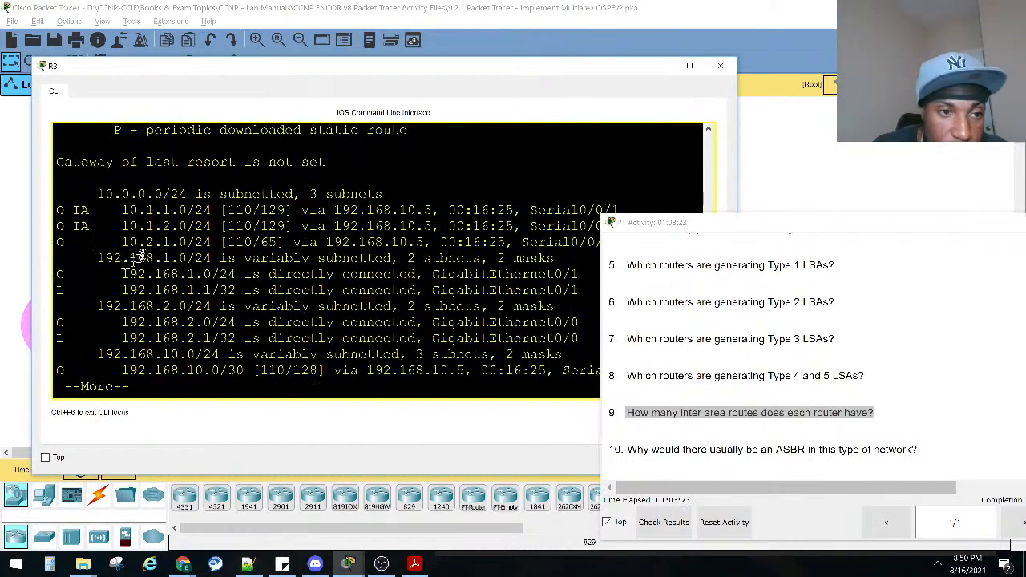
key(space)
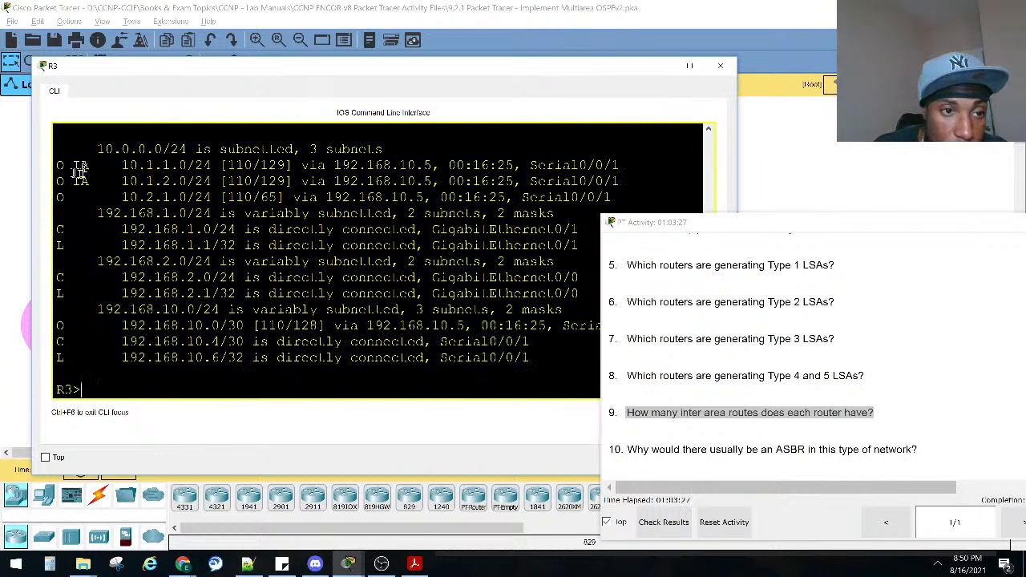
Mark the O IA routes 10.1.2.0 and 10.1.1.0 in R3's routing table, compare them with the topology, and close R3's console.
drag(66, 204, 188, 181)
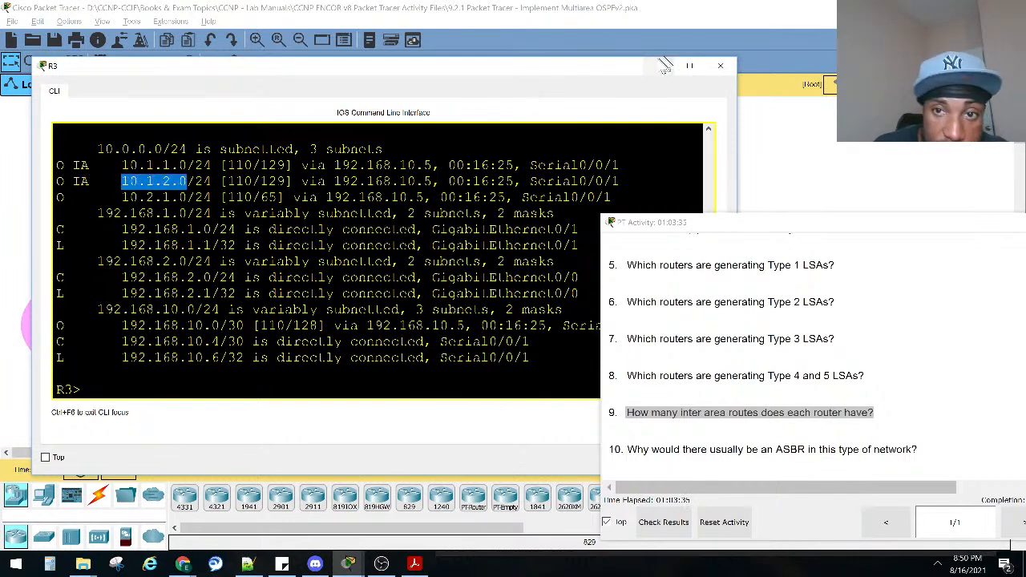
click(667, 66)
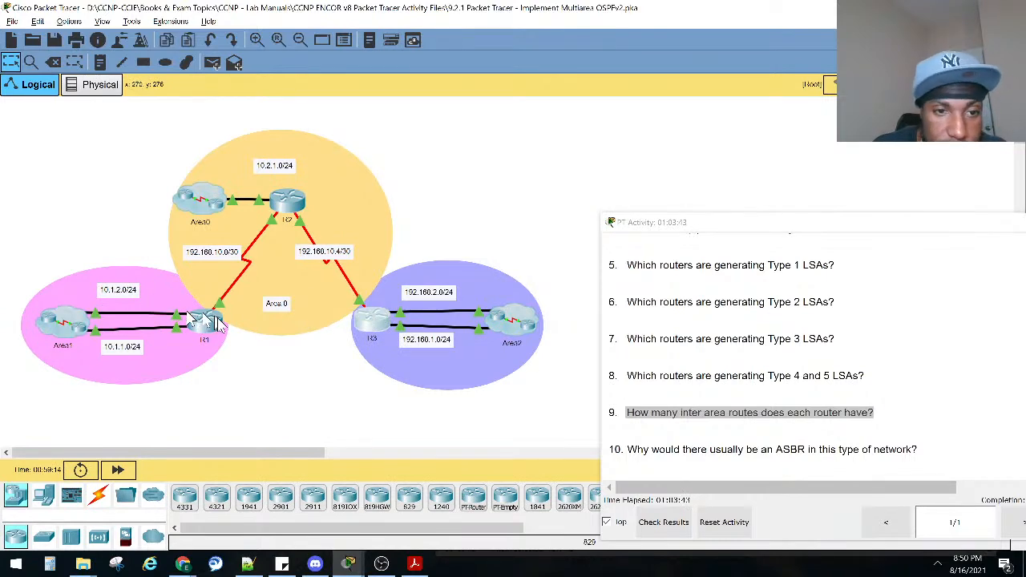
key(alt+Tab)
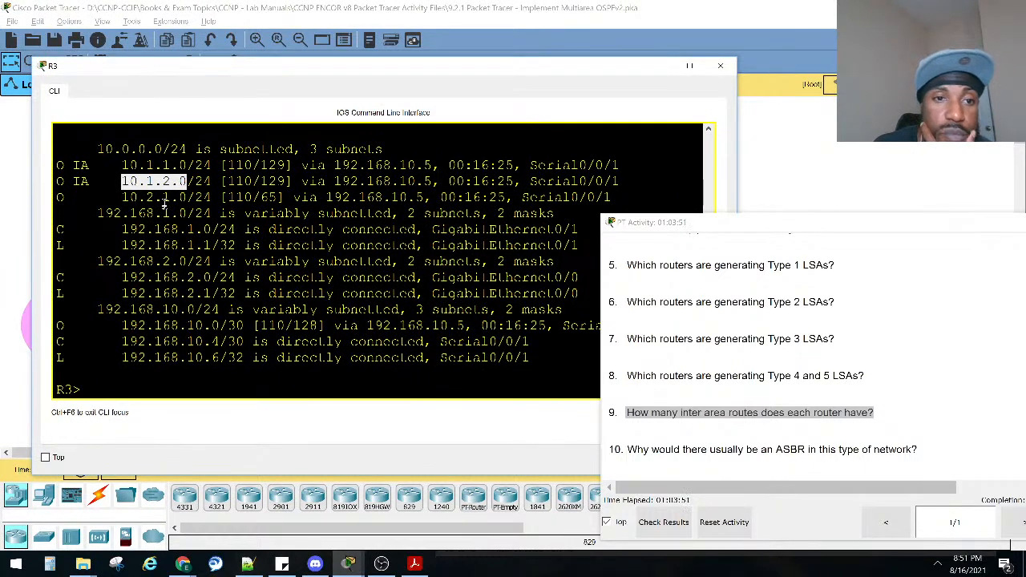
drag(187, 182, 124, 184)
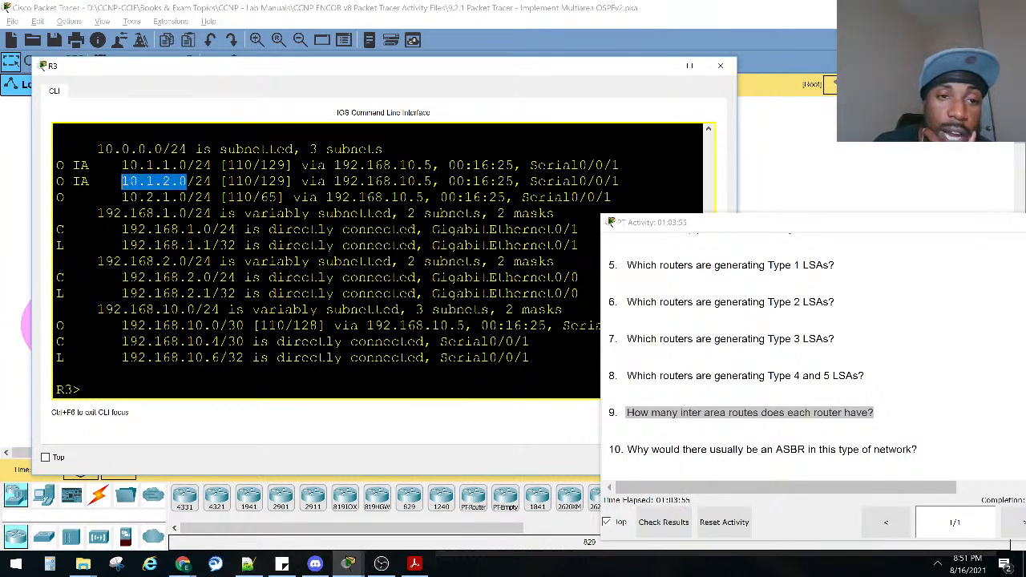
click(653, 67)
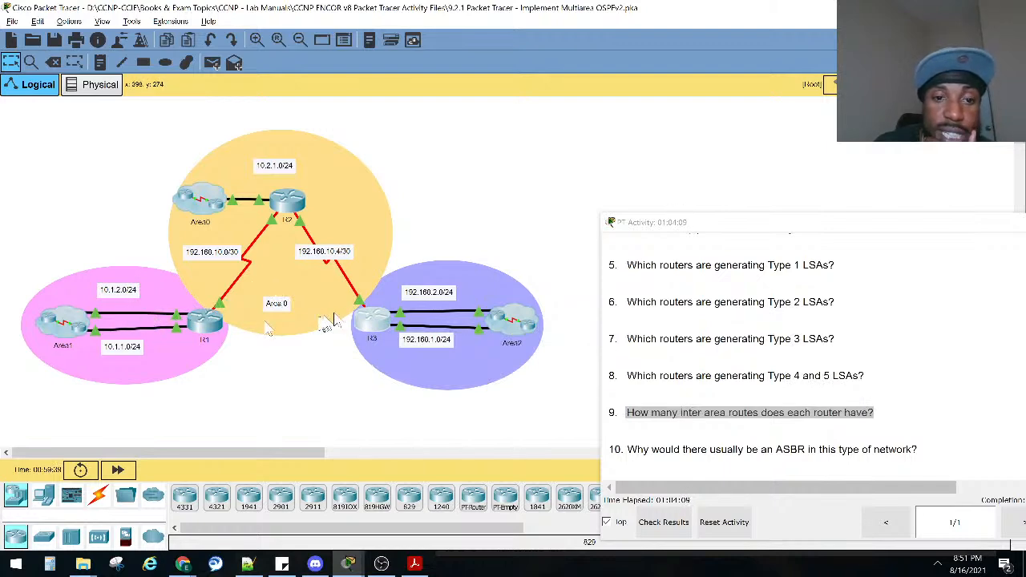
click(369, 321)
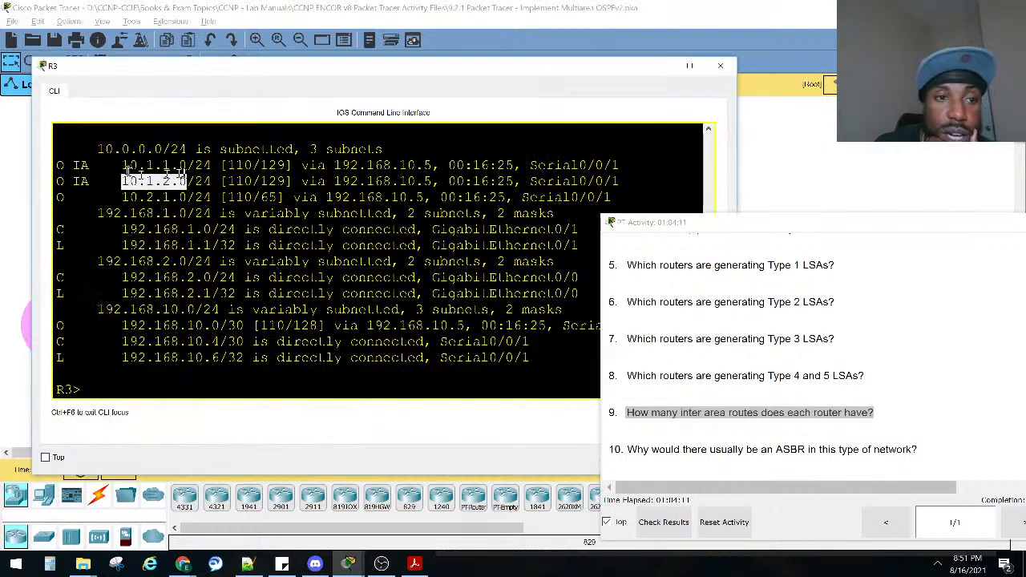
drag(188, 165, 128, 165)
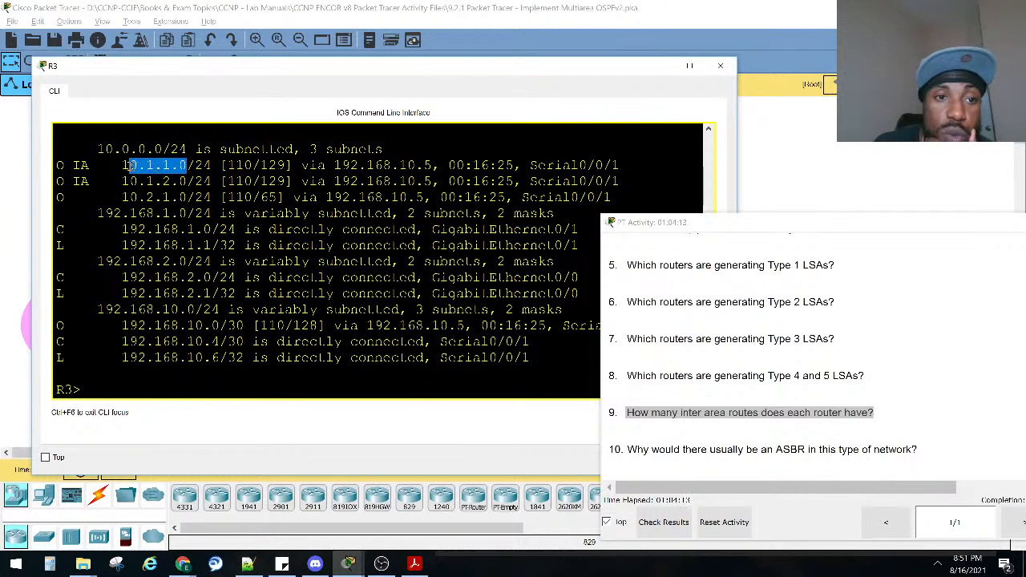
click(719, 65)
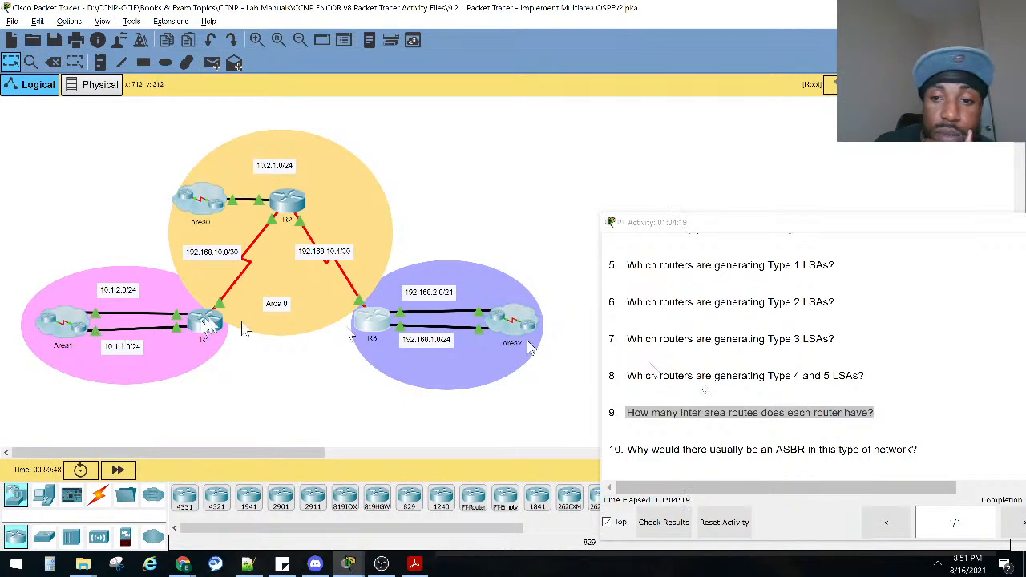
Mark question 10 on why this type of network would usually have an ASBR.
click(621, 450)
drag(622, 450, 911, 448)
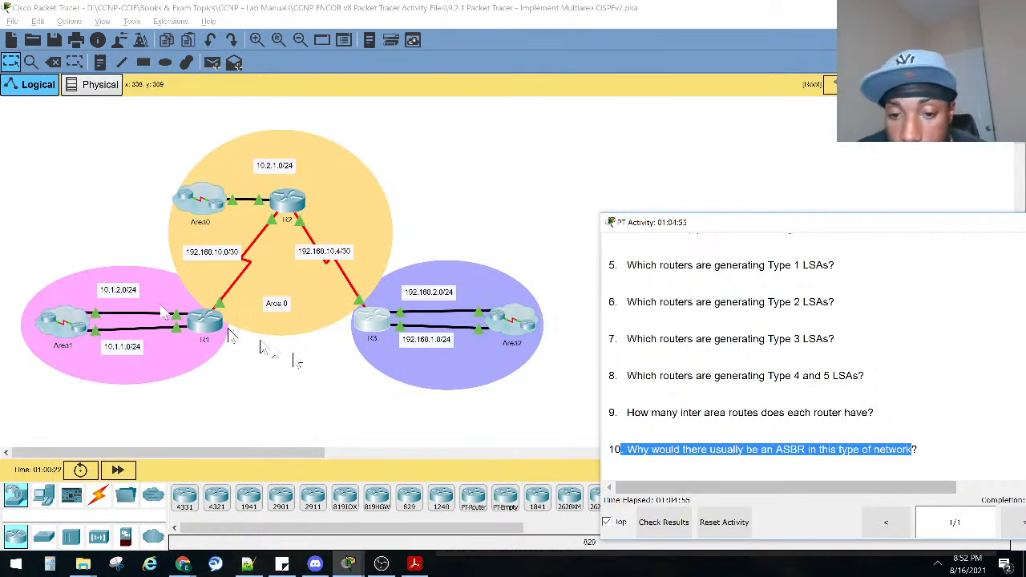
drag(927, 451, 609, 450)
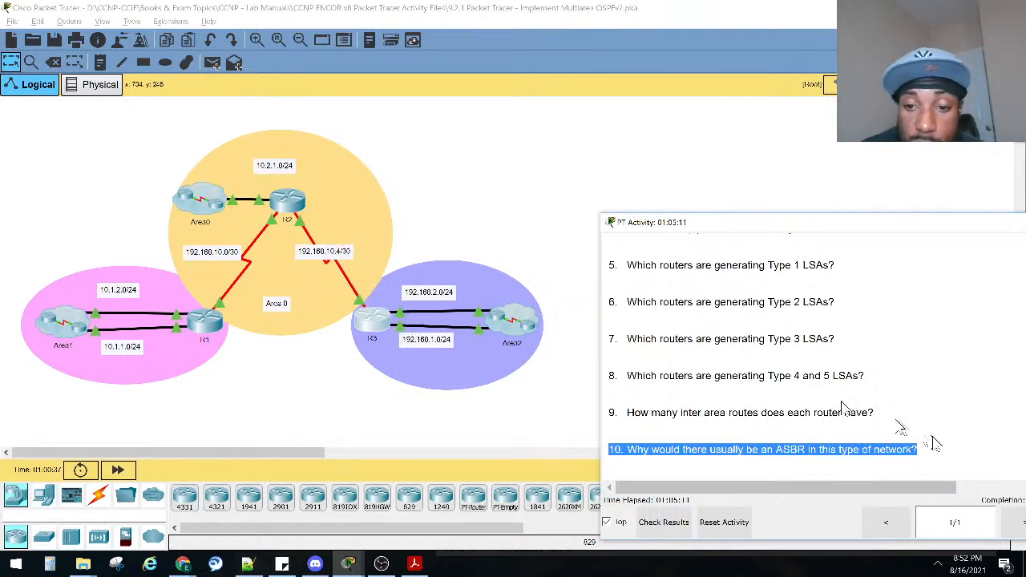
Return to the Part 1 instructions and move the activity window fully into view to check the completion percentage.
scroll(745, 327, up, 3)
scroll(745, 327, up, 10)
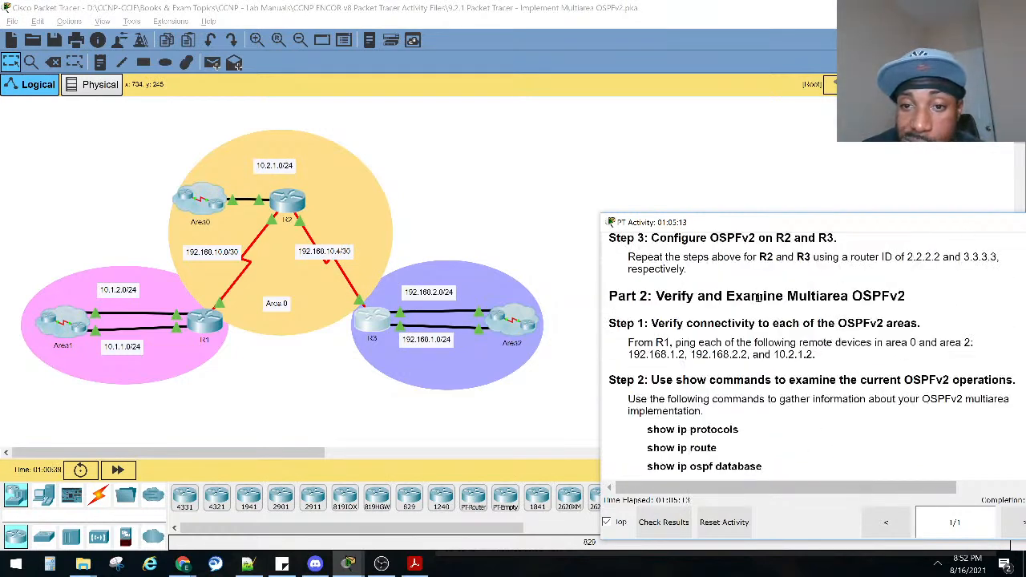
drag(864, 225, 747, 224)
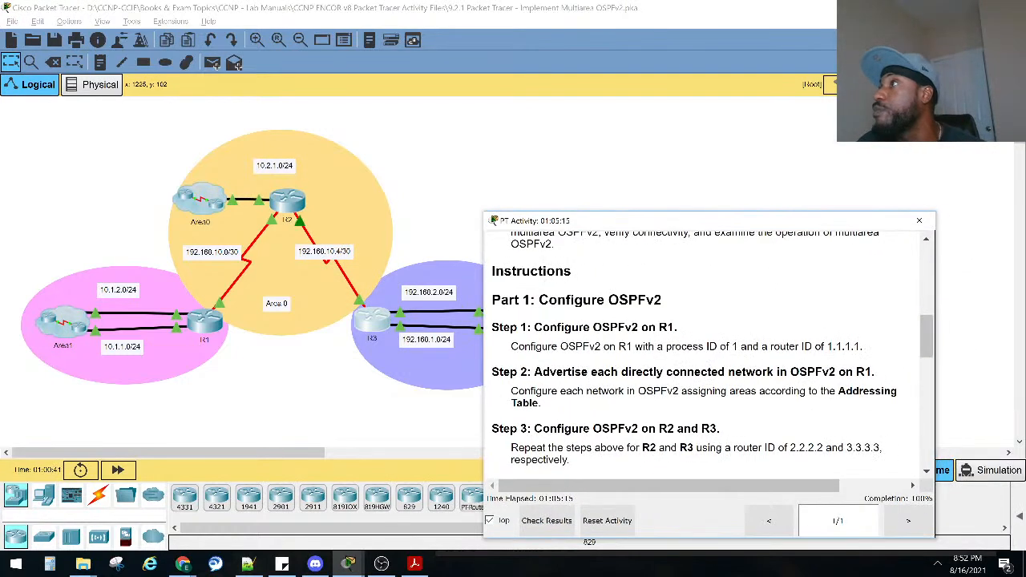
key(alt+Tab)
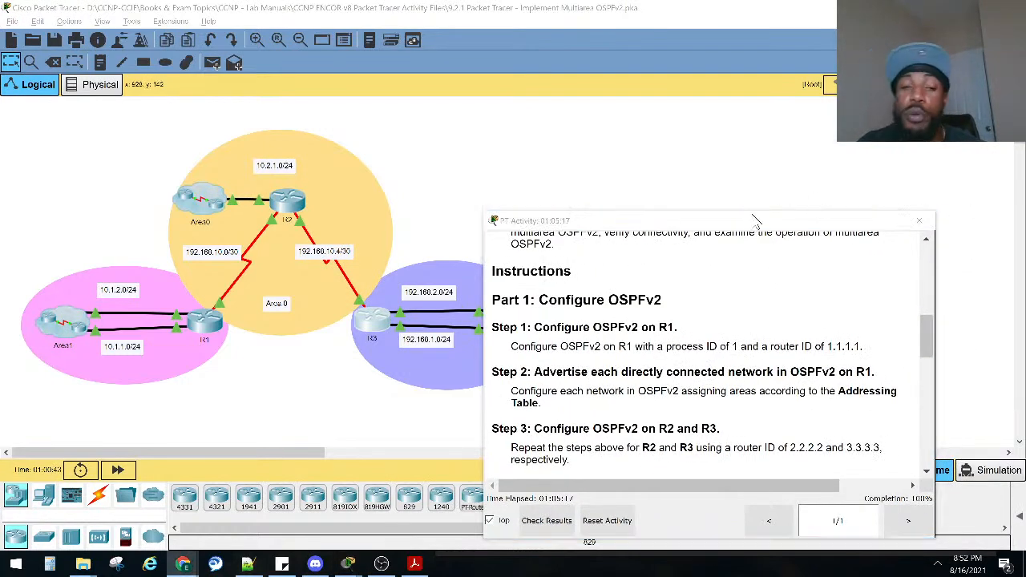
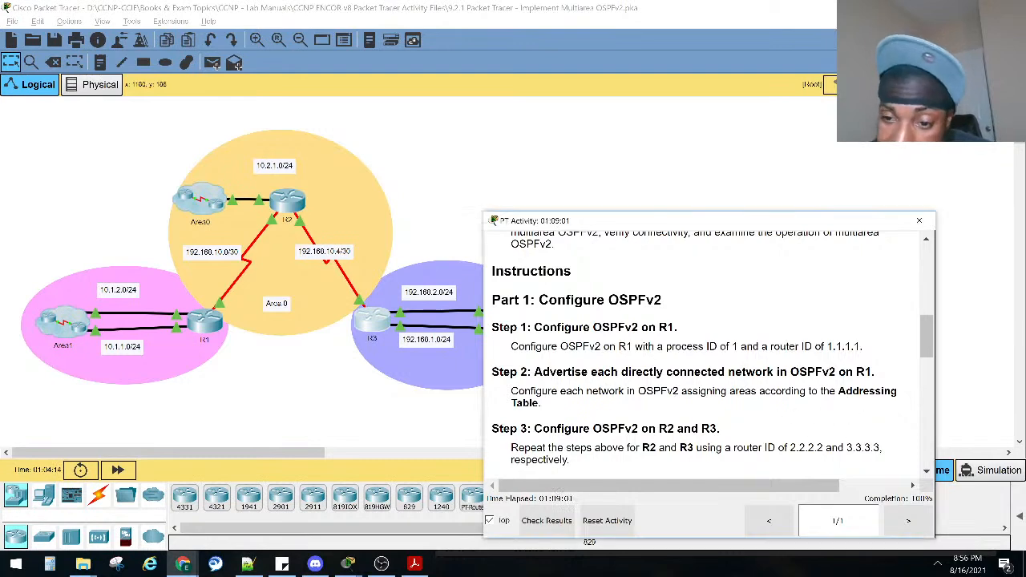
Go through the remaining reflection questions and mark question 10 on why this type of network usually has an ASBR.
click(685, 386)
scroll(685, 386, down, 5)
scroll(687, 373, down, 5)
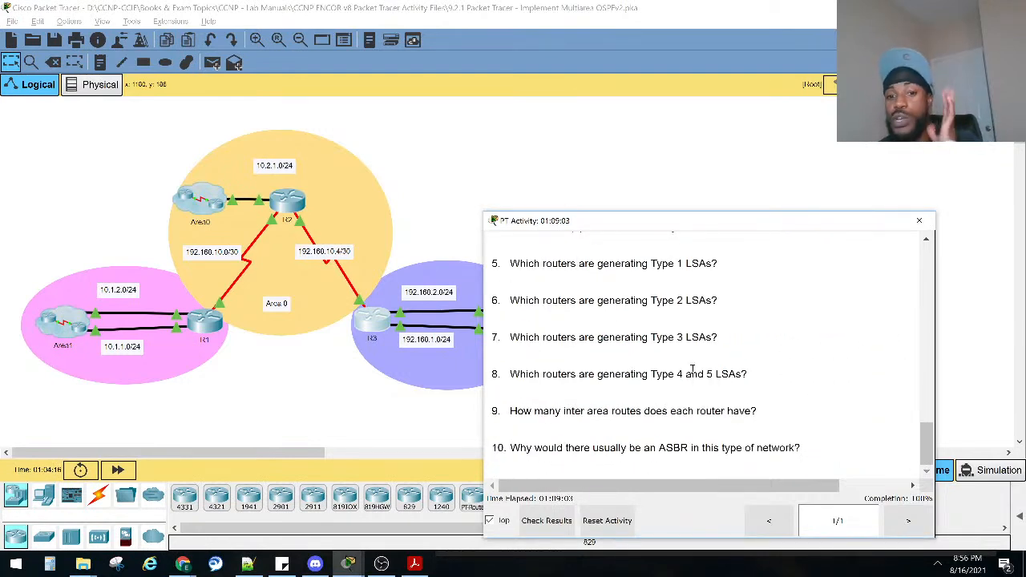
drag(511, 447, 804, 461)
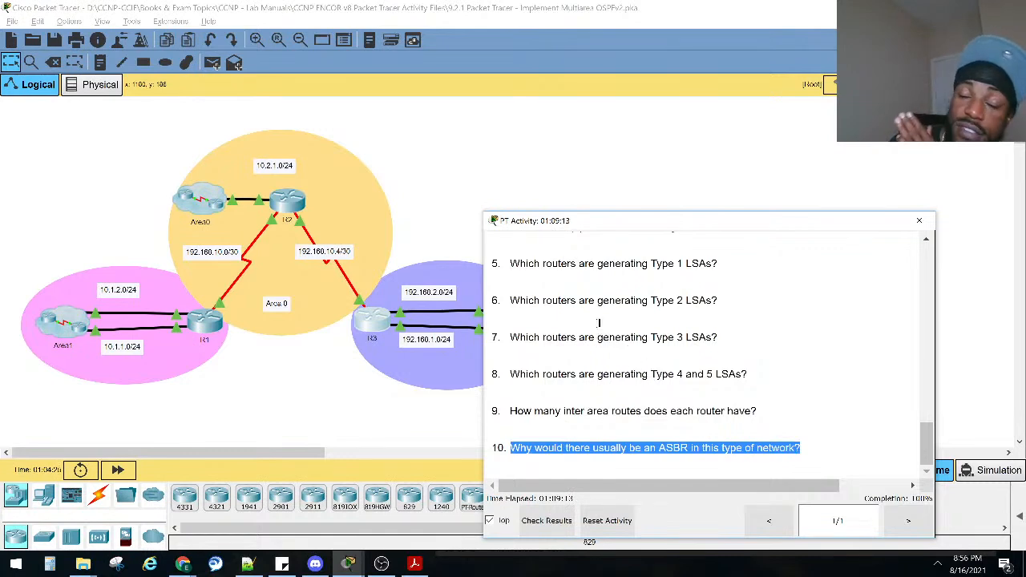
Reopen R3's console and enter privileged EXEC mode.
click(361, 319)
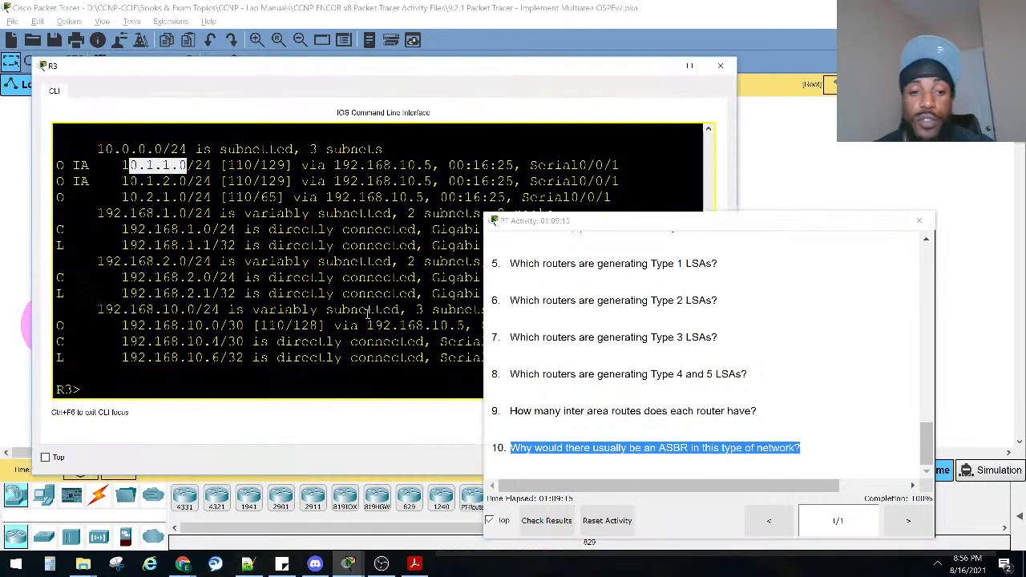
key(Return)
key(Return)
key(Return)
text(ena)
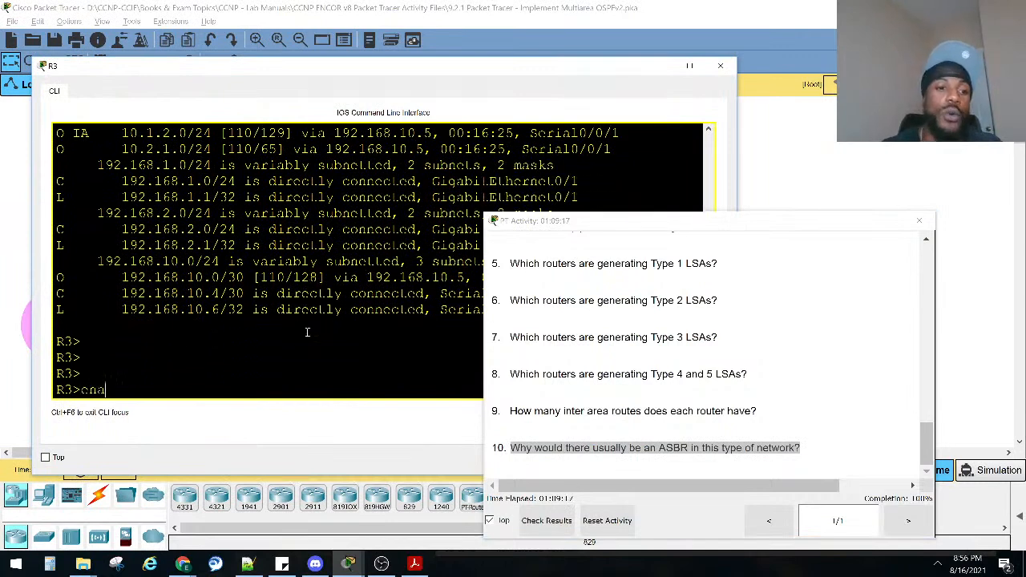
key(Return)
Run show cdp neighbors on R3 and mark the R2 entry in the neighbor list.
text(sho cdp)
key(Tab)
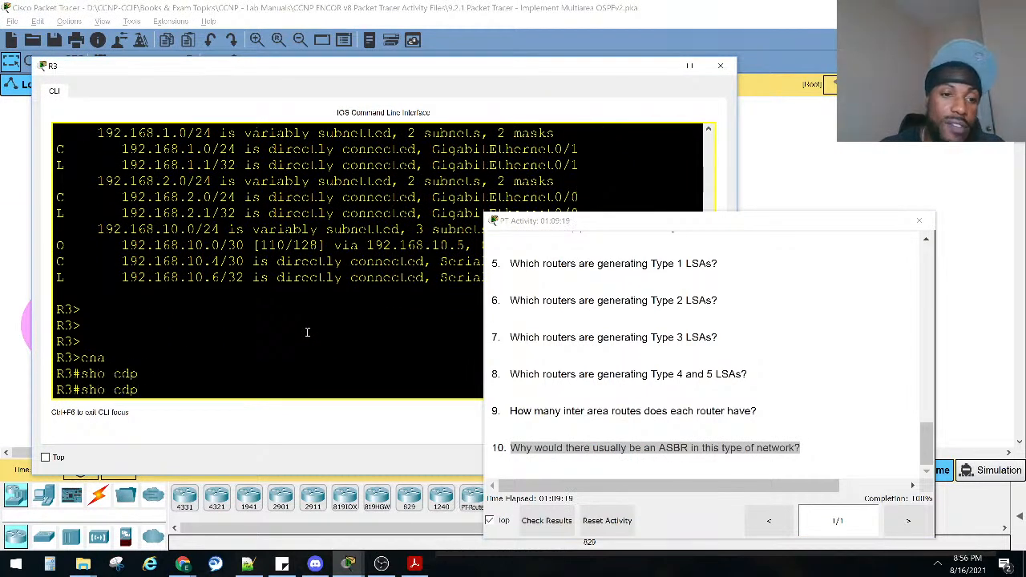
text(ne)
key(Tab)
key(Return)
drag(112, 340, 54, 375)
triple_click(113, 362)
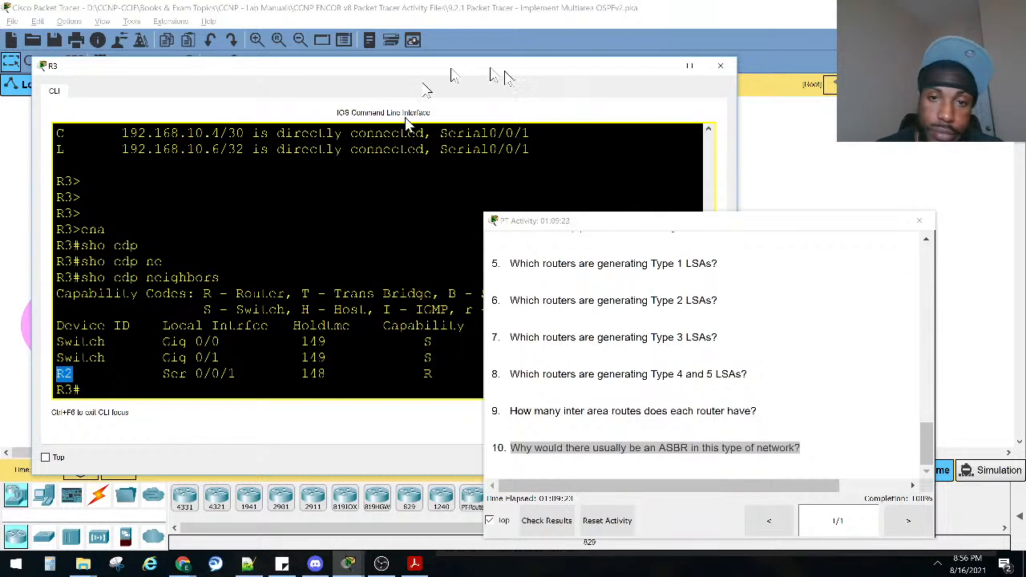
Compare R3's CDP neighbor list with the topology around Area2 and mark the 2960 switch entry on Gig 0/1.
click(846, 224)
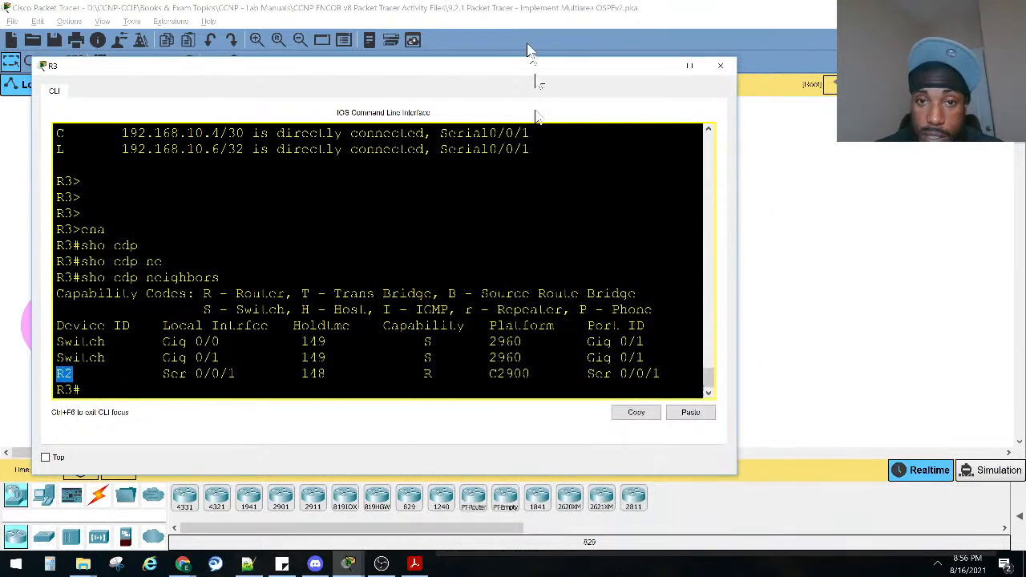
drag(521, 69, 532, 399)
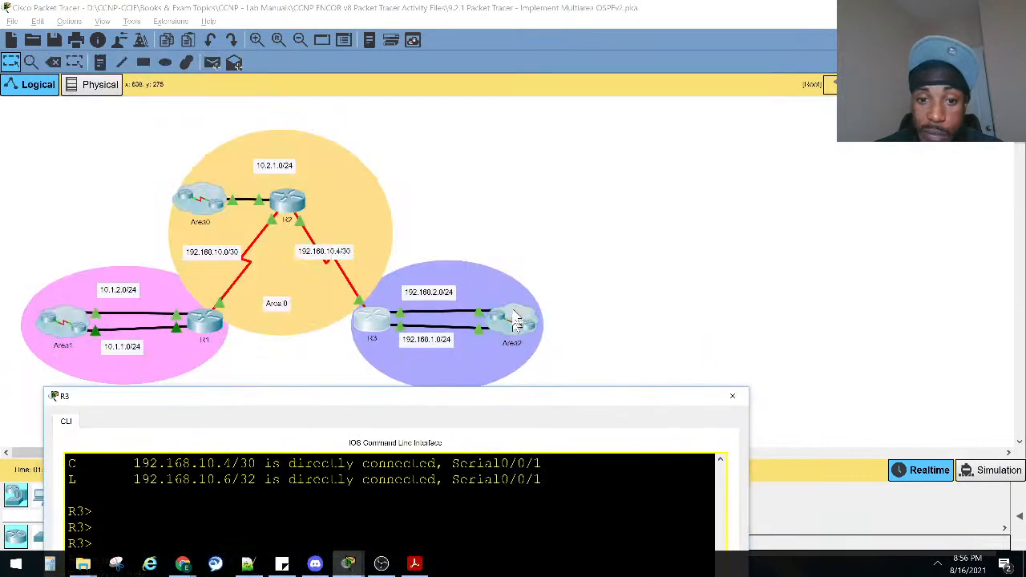
drag(517, 400, 550, 81)
drag(566, 351, 507, 370)
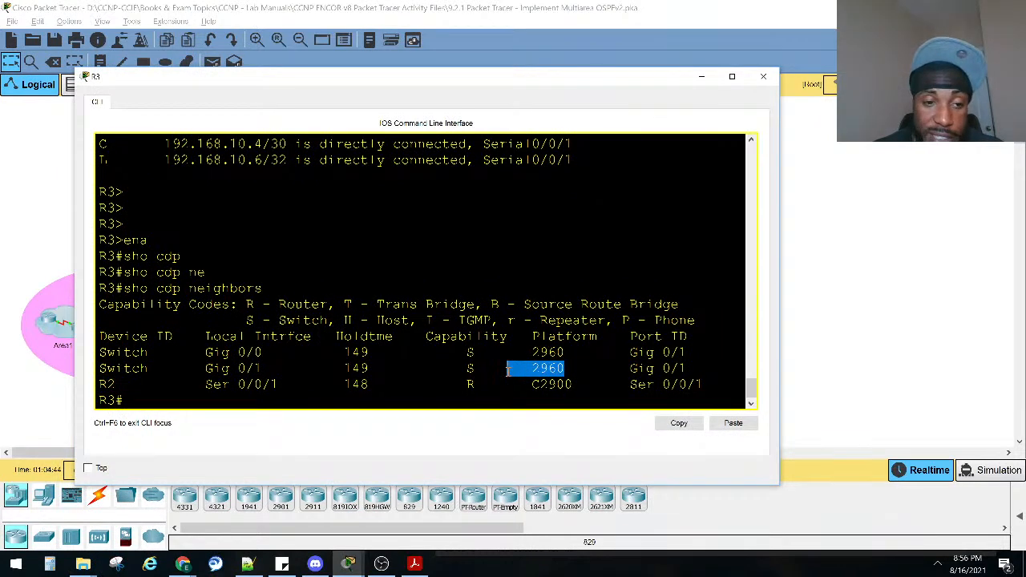
Run show ip ospf neighbor on R3 and widen the console so each neighbor's interface fits on its line.
click(406, 404)
text(sho ip os)
key(Tab)
text(ne)
key(Tab)
key(Return)
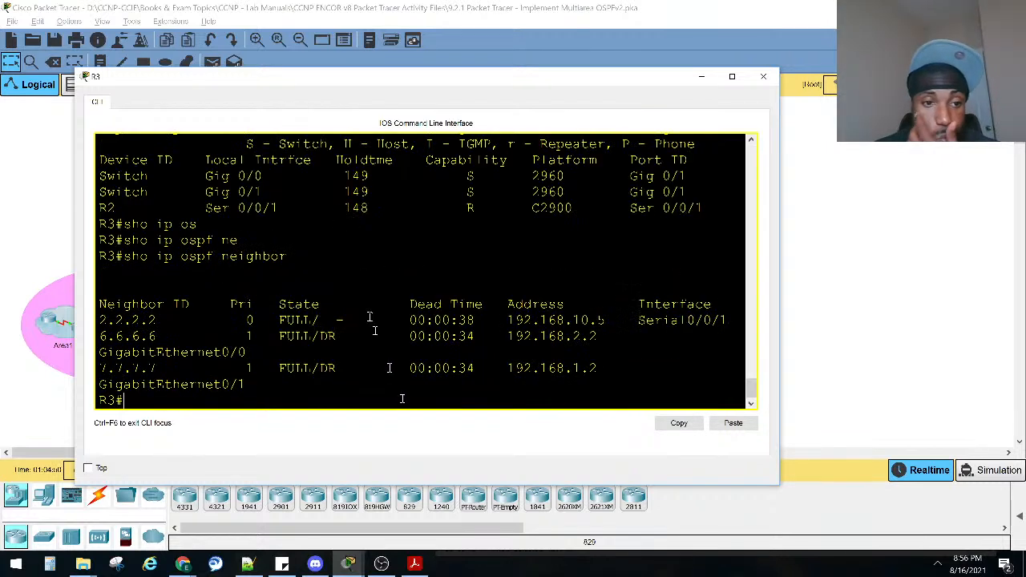
drag(778, 370, 967, 401)
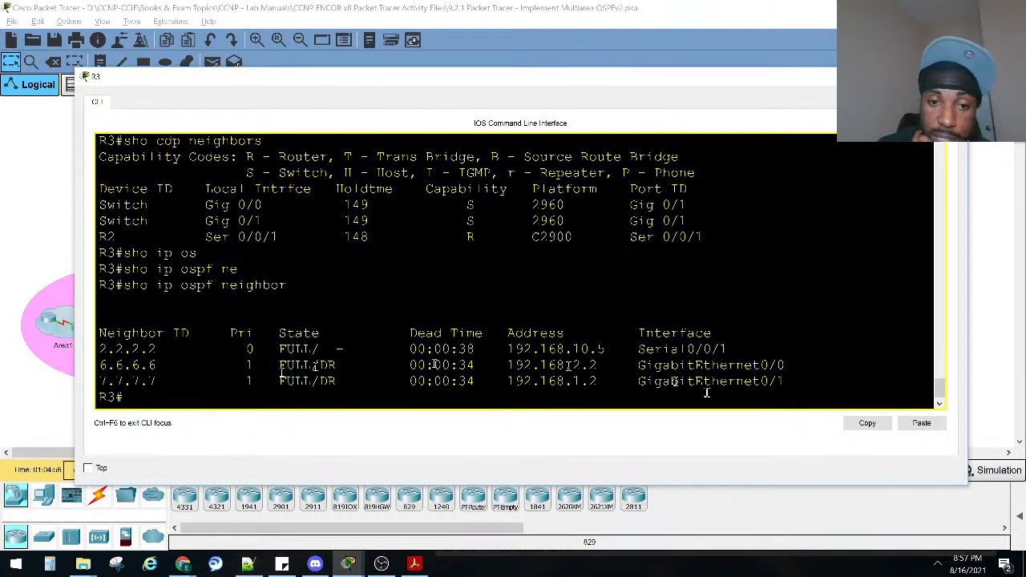
Run show ip protocols on R3, review the OSPF networks and routing information sources, and close the console.
text(sh ip pr)
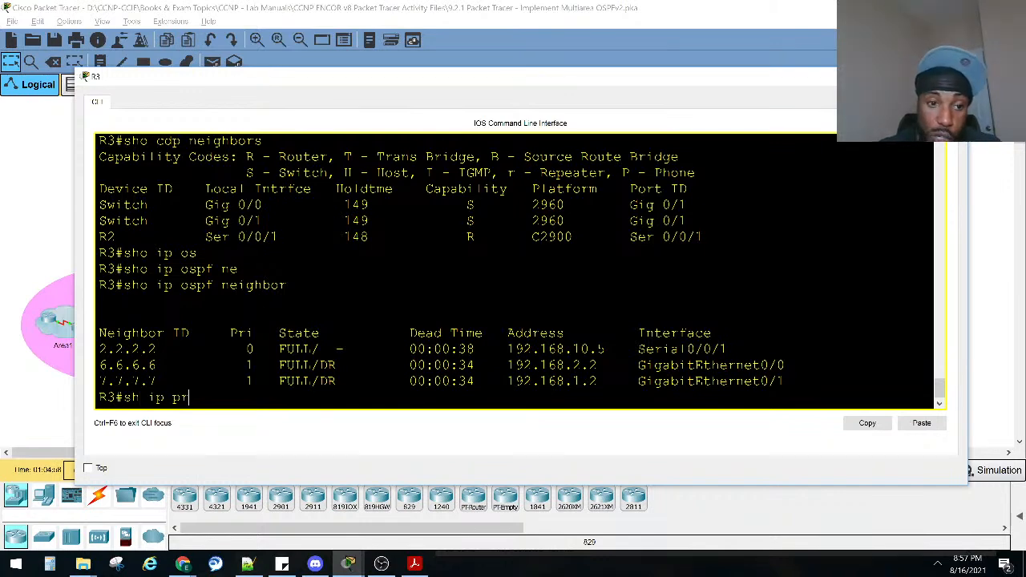
key(Tab)
text(o)
key(Return)
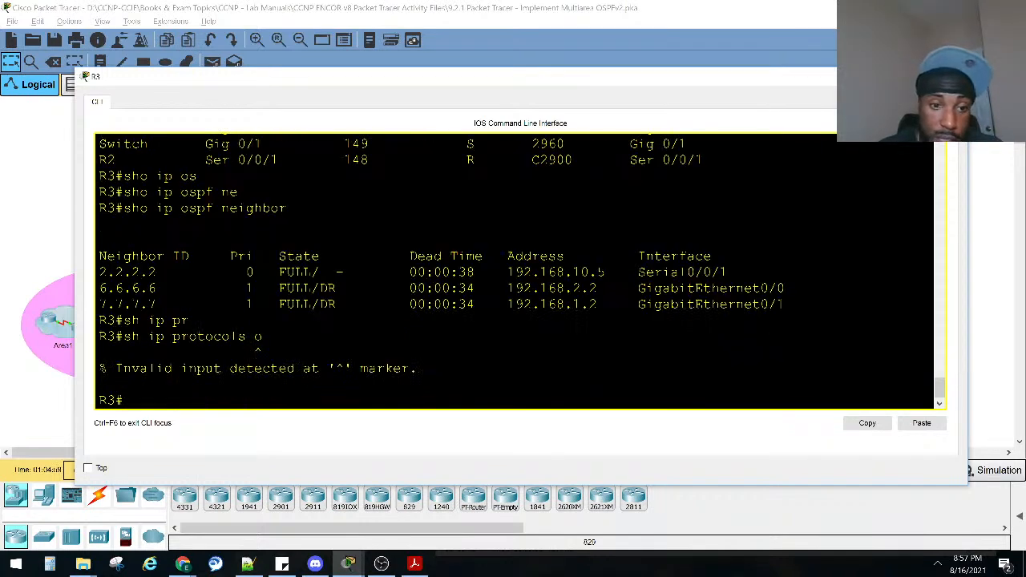
key(Up)
key(BackSpace)
key(Return)
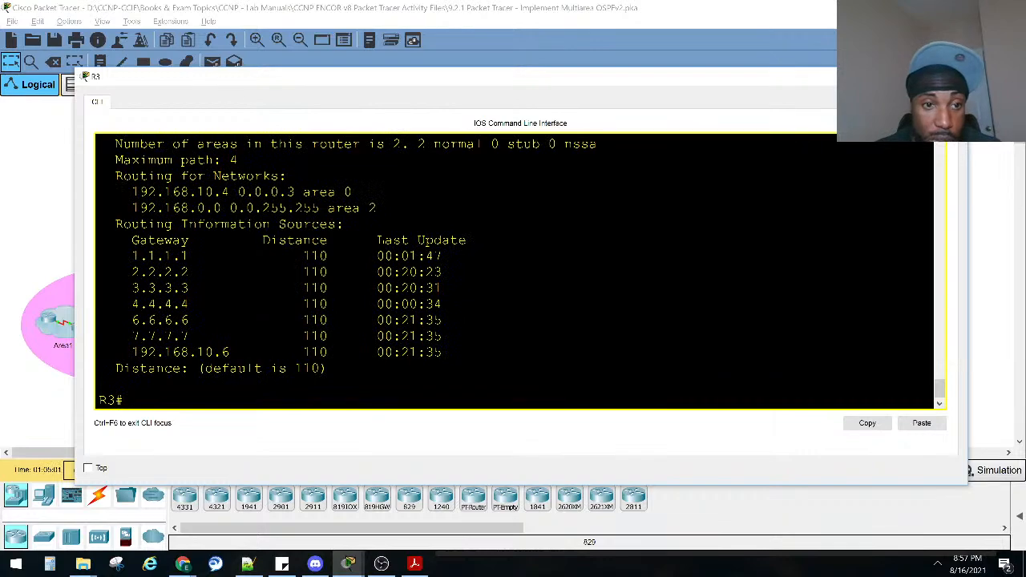
scroll(236, 334, up, 5)
scroll(244, 255, down, 5)
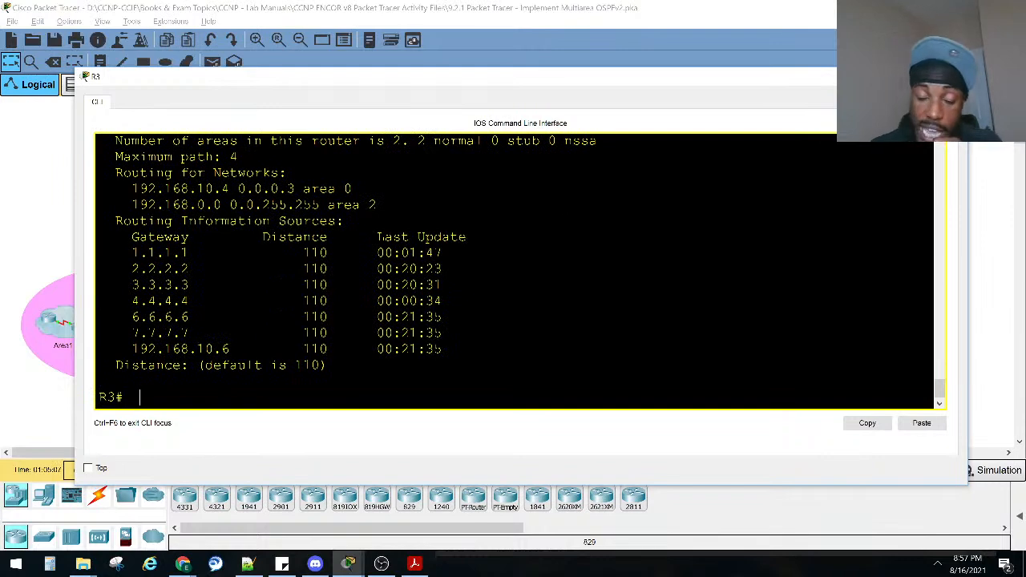
click(953, 77)
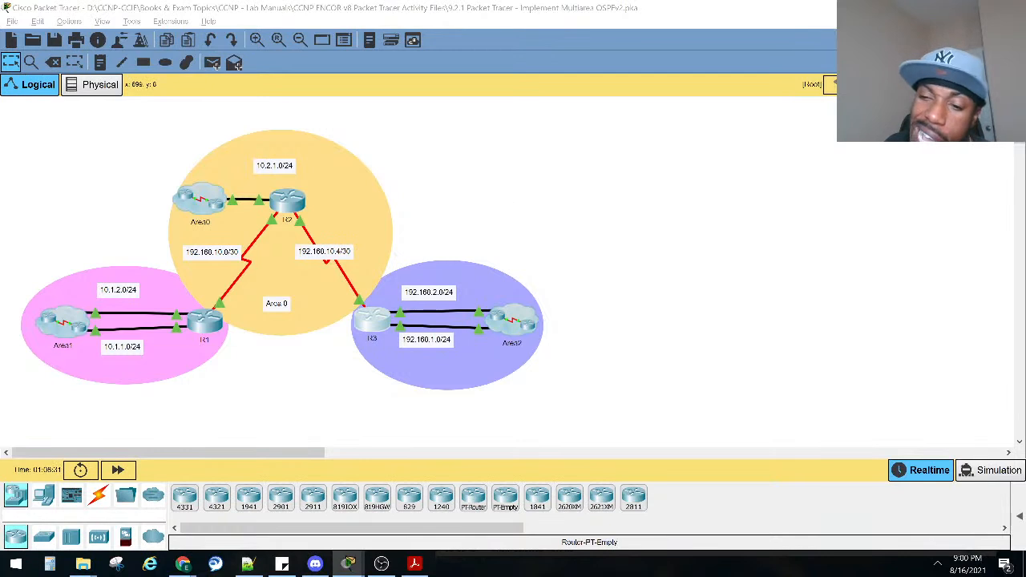
Exit Packet Tracer without saving the Multiarea OSPFv2 activity.
click(1011, 8)
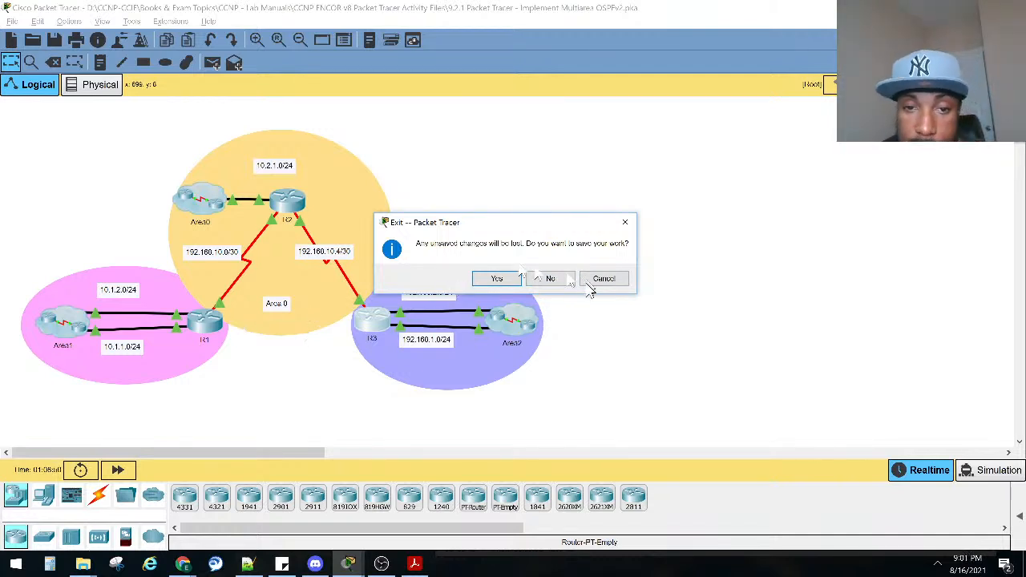
click(550, 286)
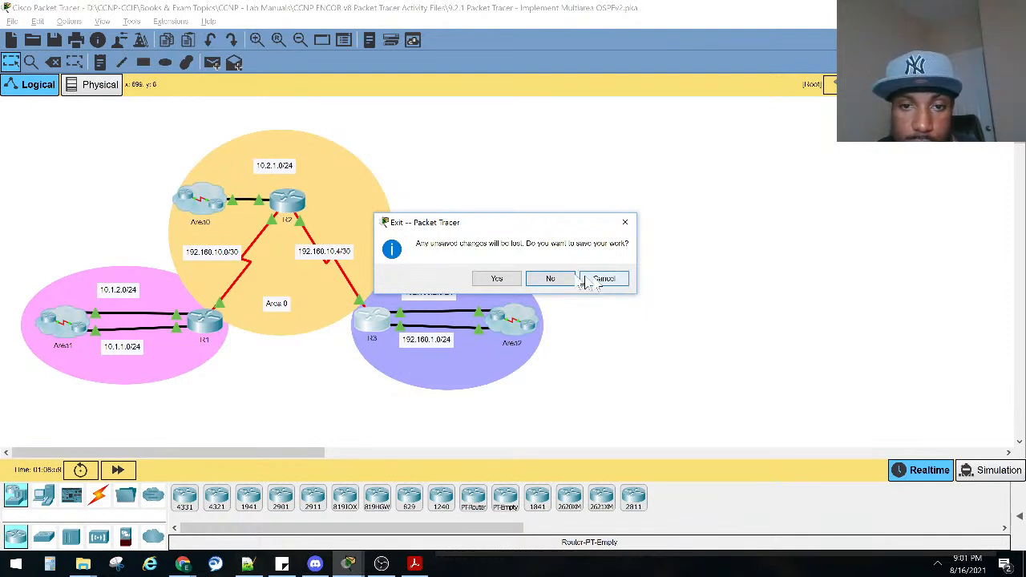
click(554, 280)
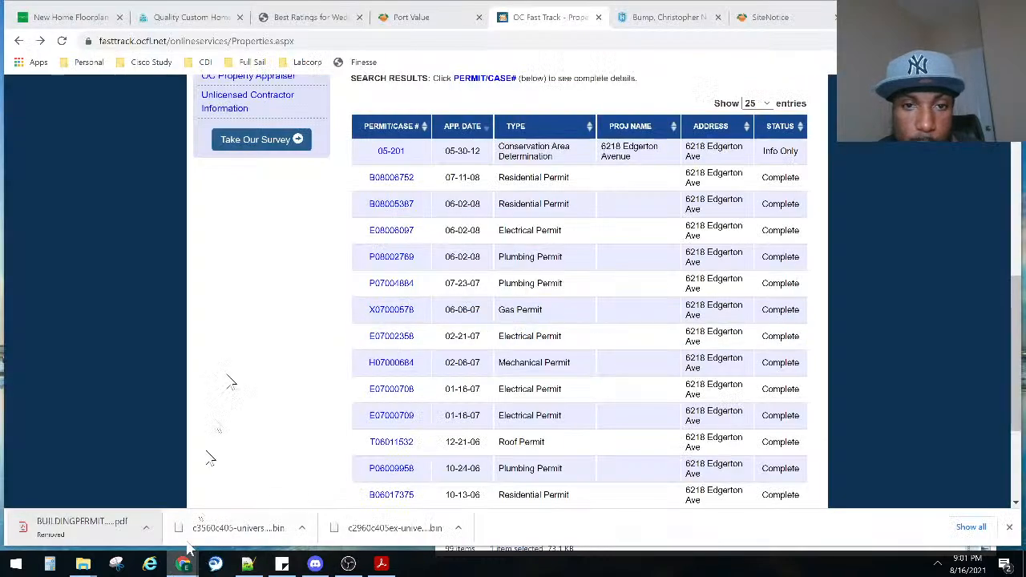
Close the OC Fast Track permit search tab in Chrome and look over the contractor permit page.
click(598, 17)
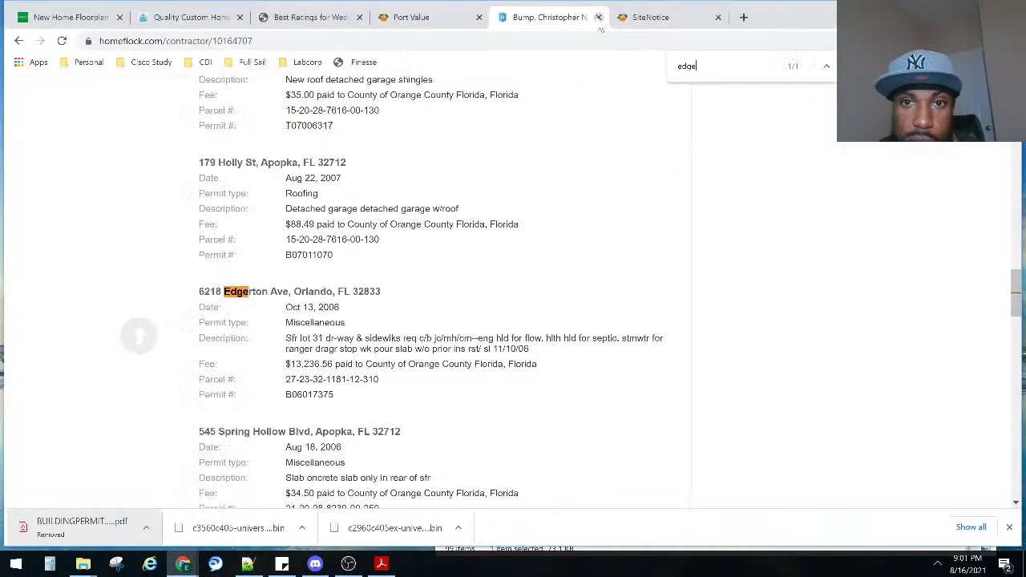
scroll(411, 353, up, 5)
scroll(411, 352, up, 5)
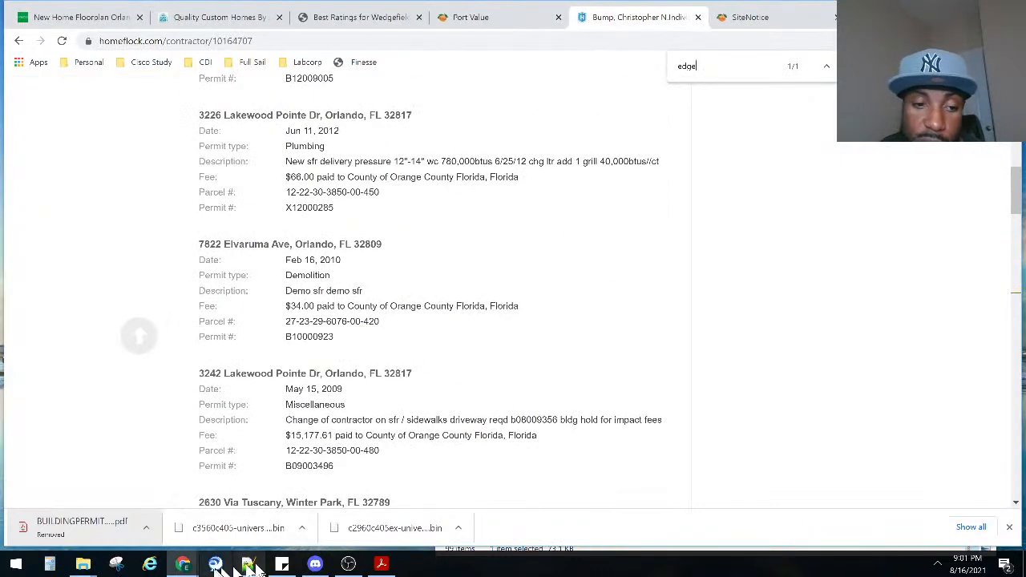
mouse_move(183, 563)
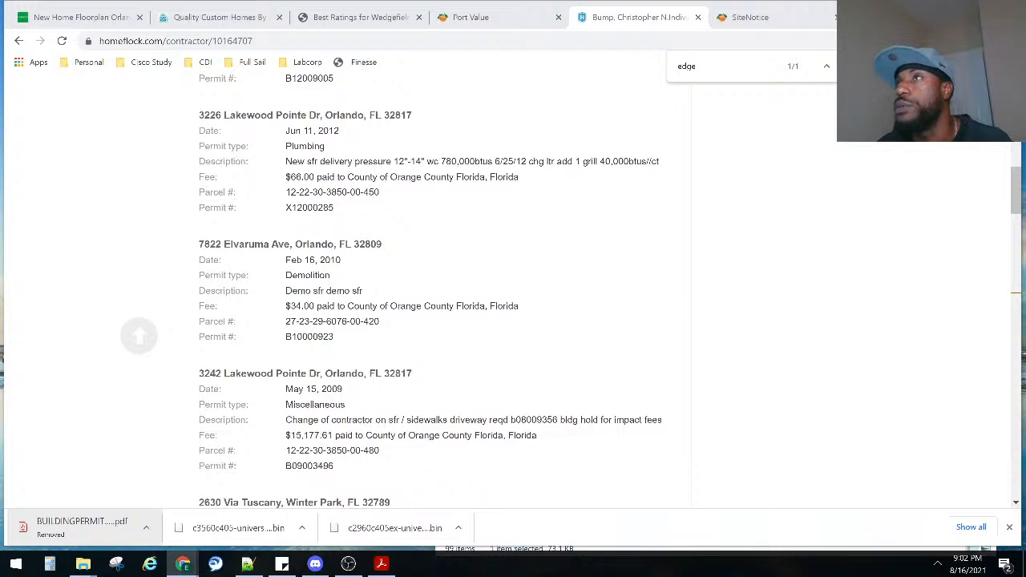
Switch to the Configure OSPF Advanced Features lab in Packet Tracer and examine its topology of routers, PCs and web server.
key(alt+Tab)
drag(658, 118, 1025, 116)
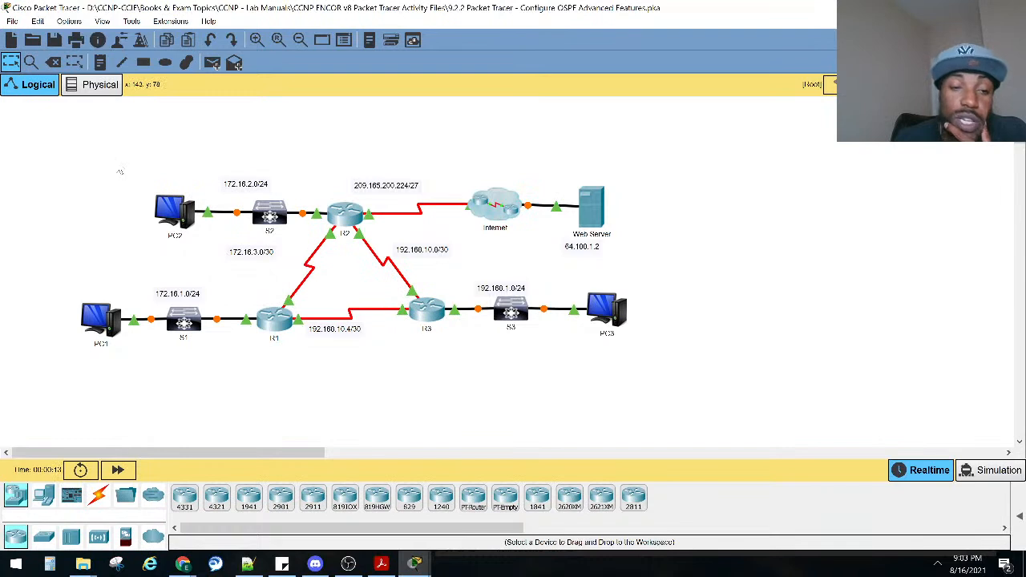
drag(101, 142, 316, 268)
drag(86, 268, 173, 339)
drag(712, 282, 508, 345)
drag(642, 240, 378, 167)
Bring the activity instructions window to the front, move it beside the topology and enlarge it.
mouse_move(414, 564)
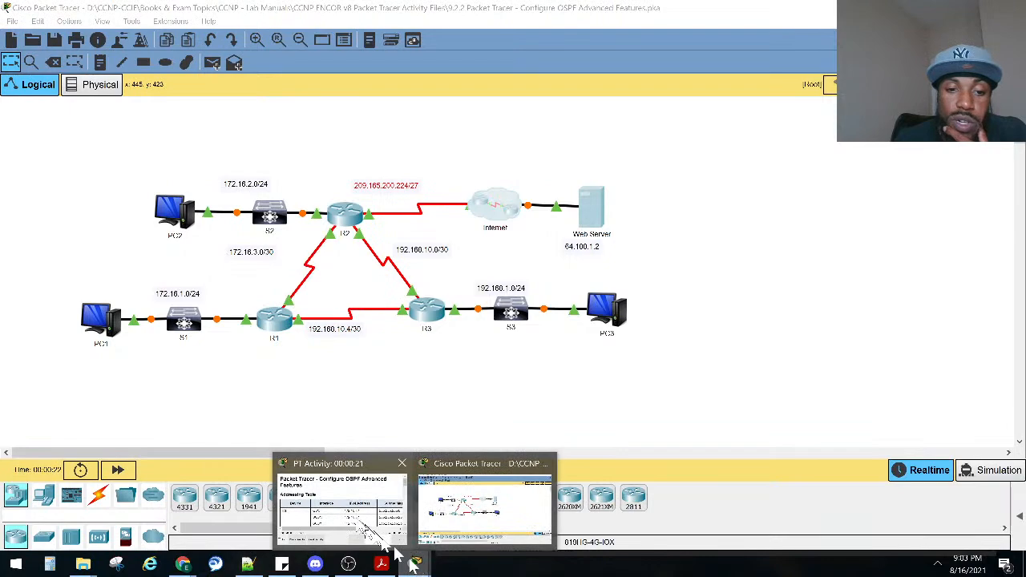
click(392, 549)
drag(502, 152, 791, 164)
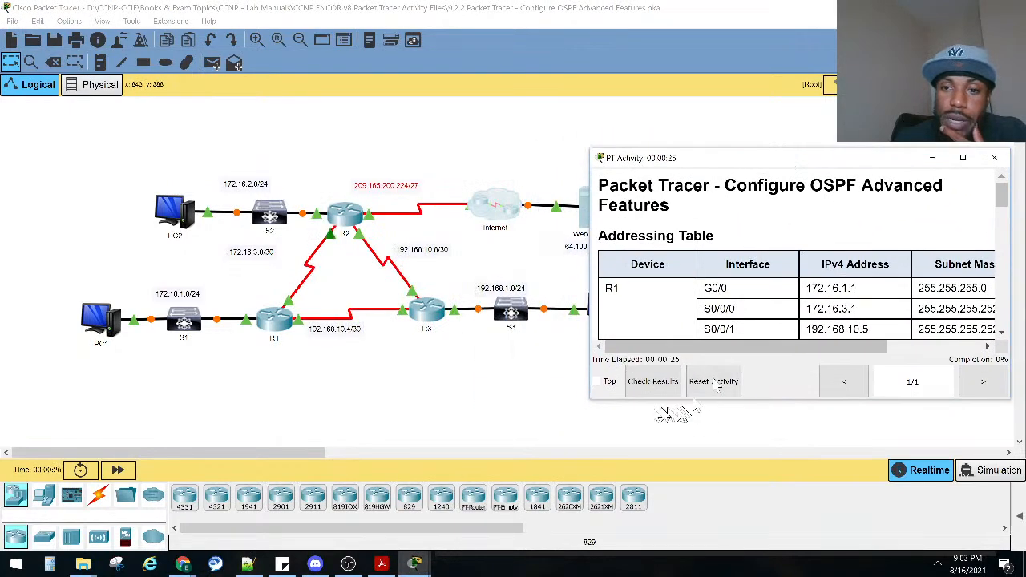
drag(589, 397, 513, 498)
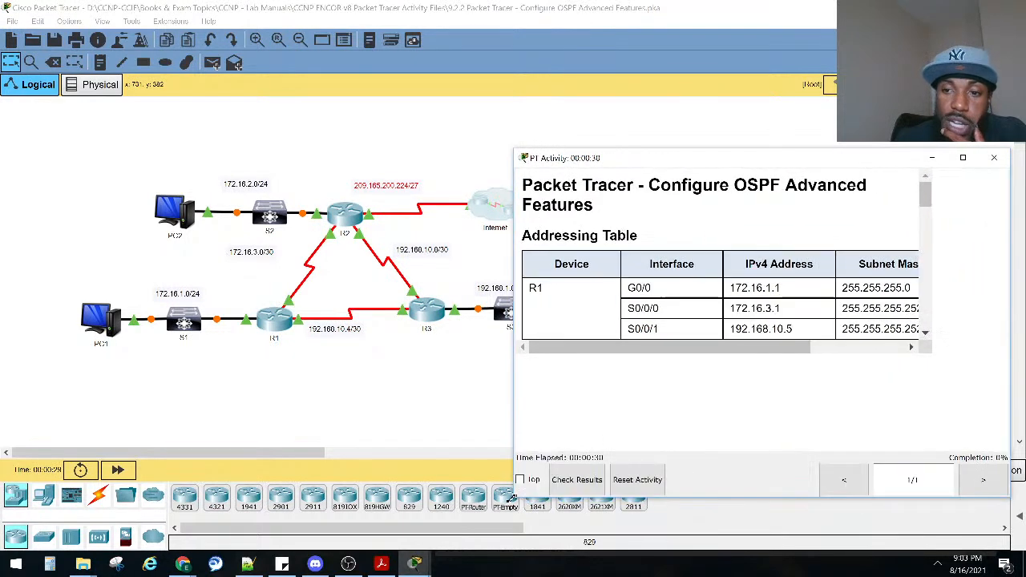
Read the addressing table, objectives and scenario, marking the text on changing hello and dead timers and link bandwidth.
scroll(685, 342, down, 5)
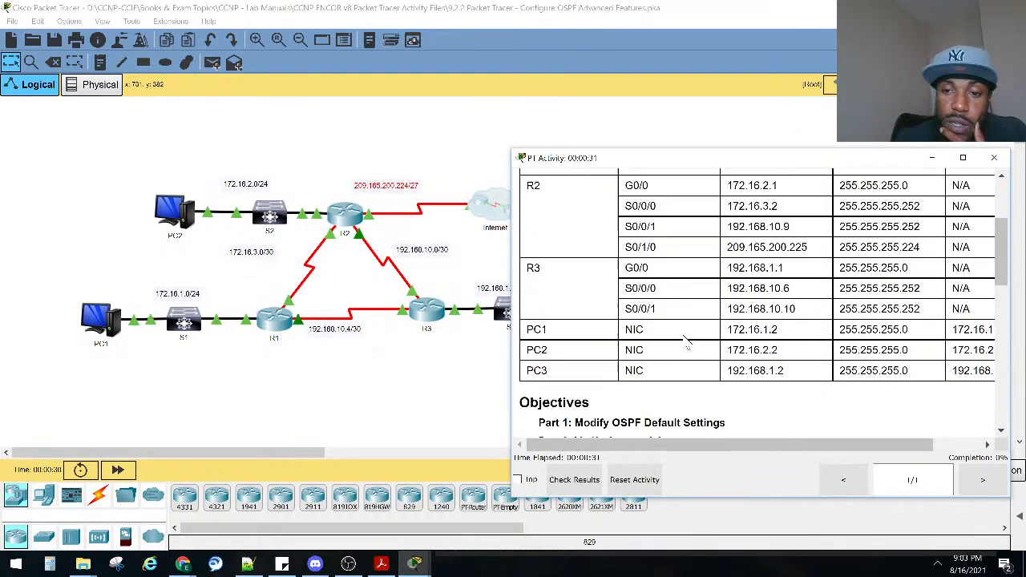
scroll(685, 342, down, 1)
scroll(686, 342, down, 2)
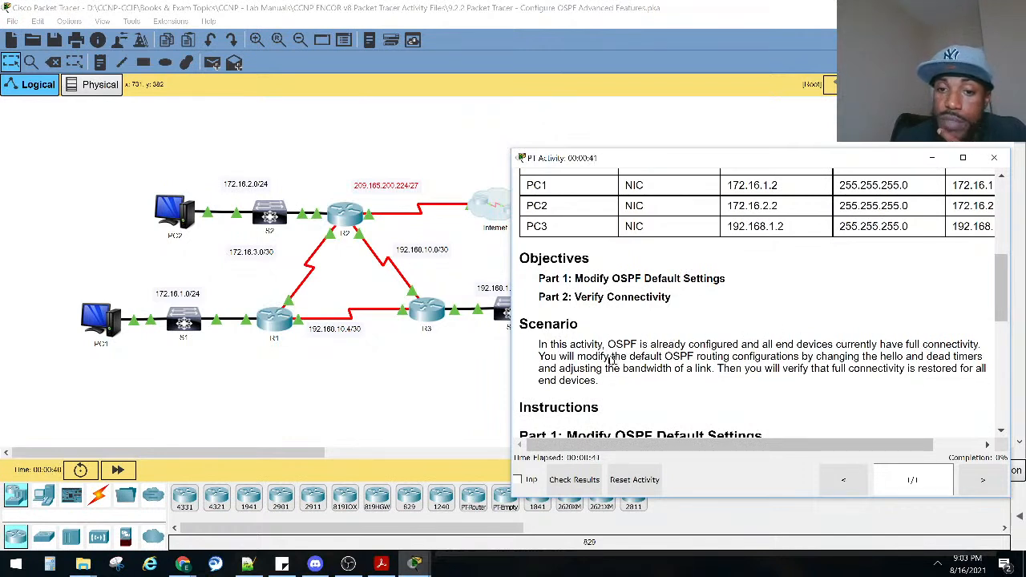
drag(641, 356, 975, 361)
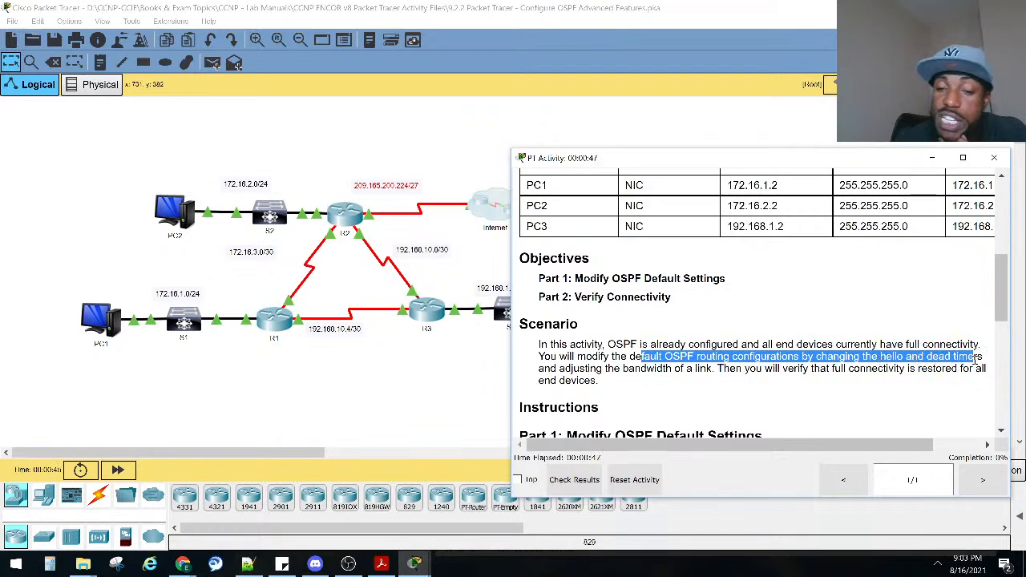
drag(976, 361, 982, 384)
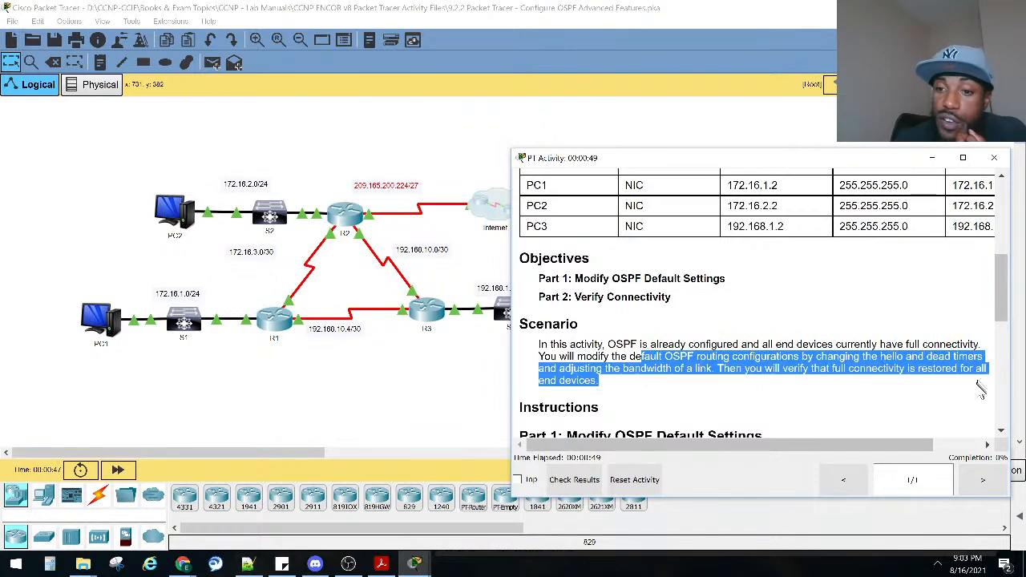
Mark the Step 1 instruction to test that all PCs can ping the web server and each other.
scroll(749, 323, down, 2)
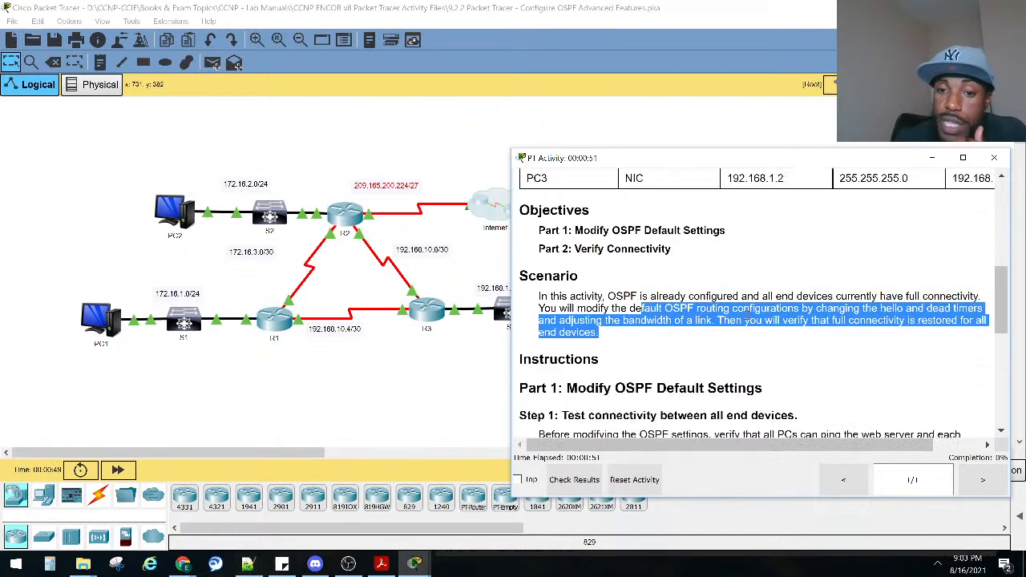
drag(757, 340, 833, 375)
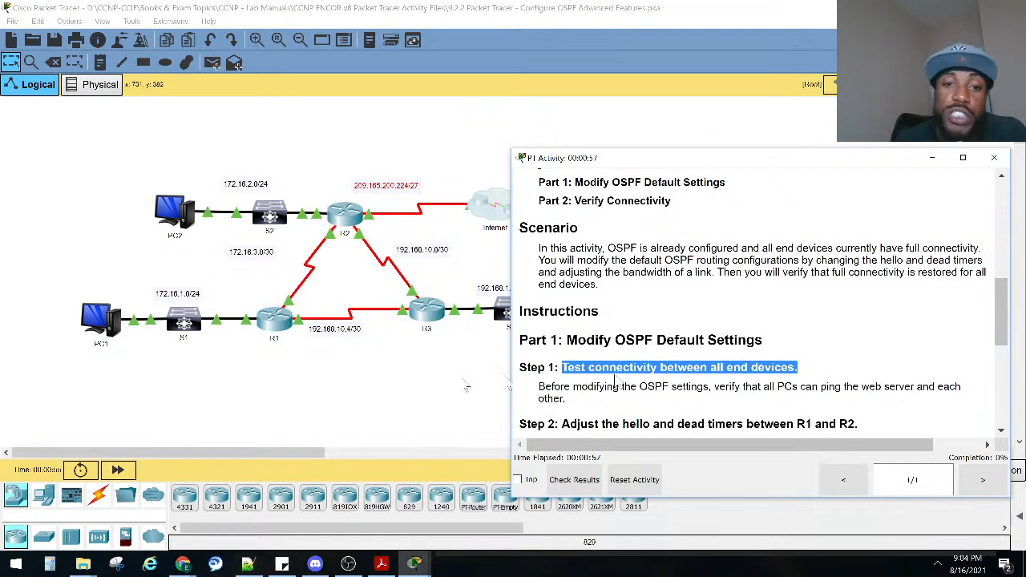
drag(703, 388, 962, 388)
Open PC1's command prompt, widen its window and ping the web server at 64.100.1.2, marking the first result line.
click(397, 409)
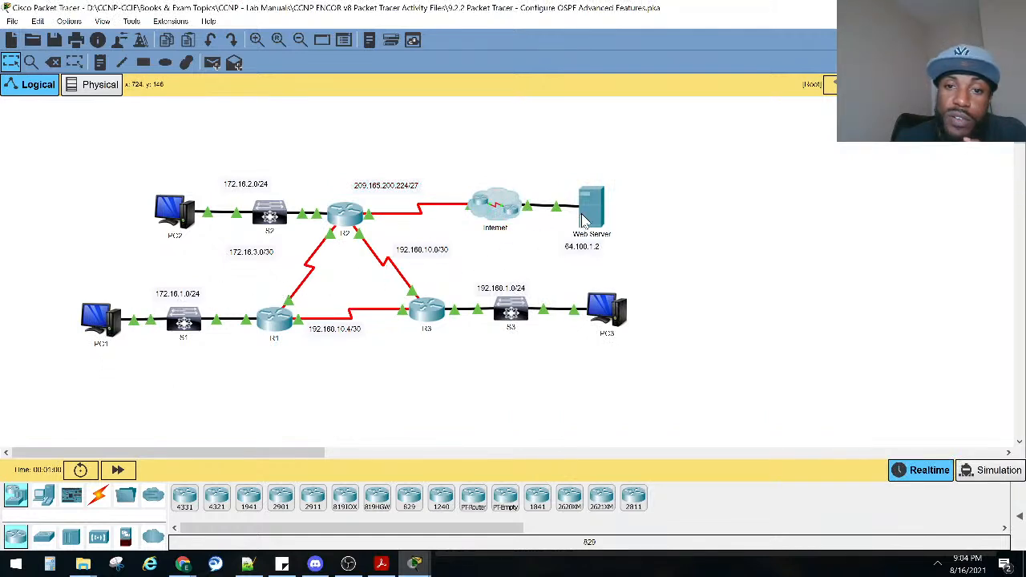
click(88, 321)
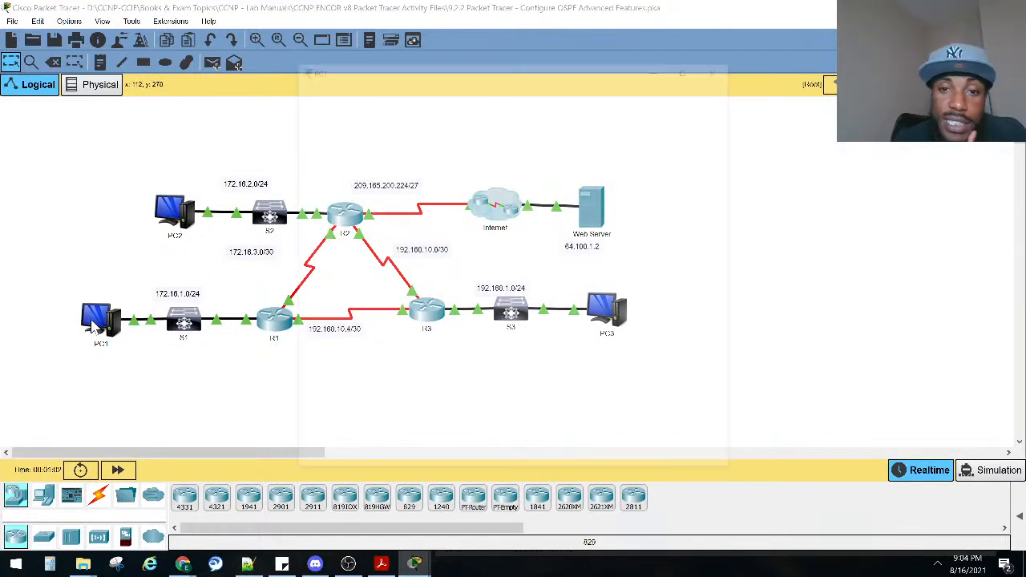
drag(224, 188, 115, 184)
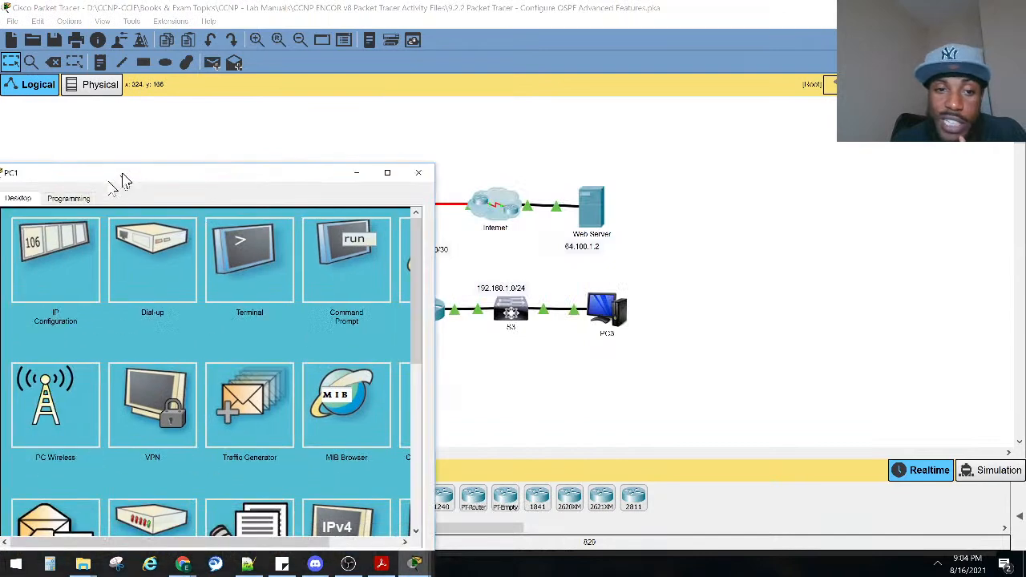
click(311, 271)
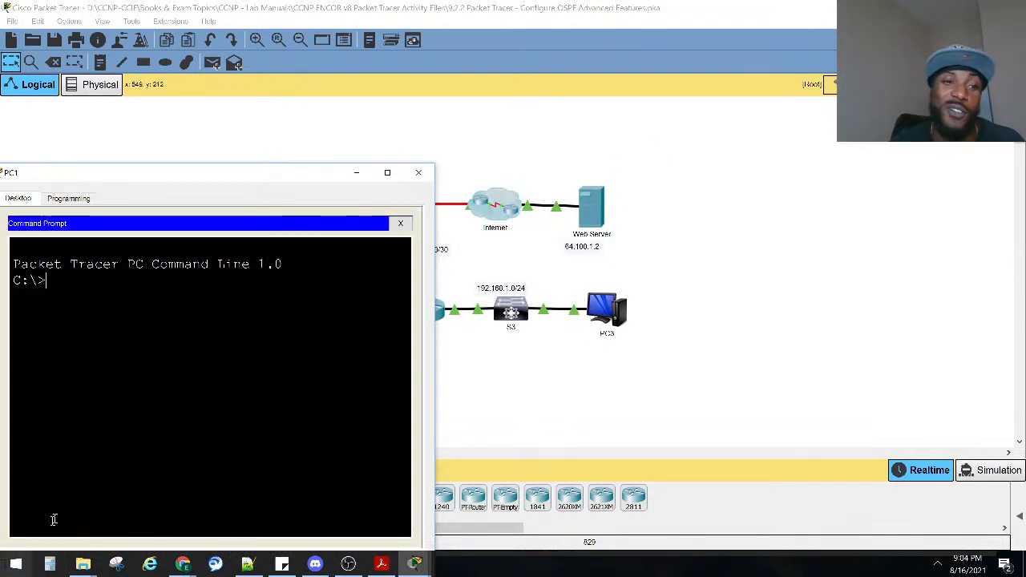
drag(435, 413, 469, 414)
text(ping 64.100.1.2)
key(Return)
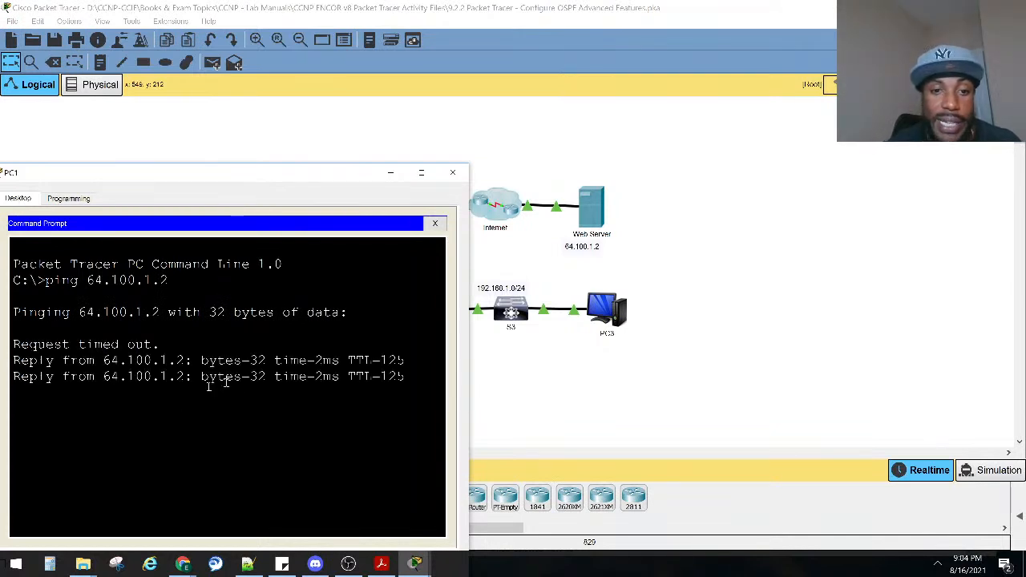
drag(161, 345, 6, 350)
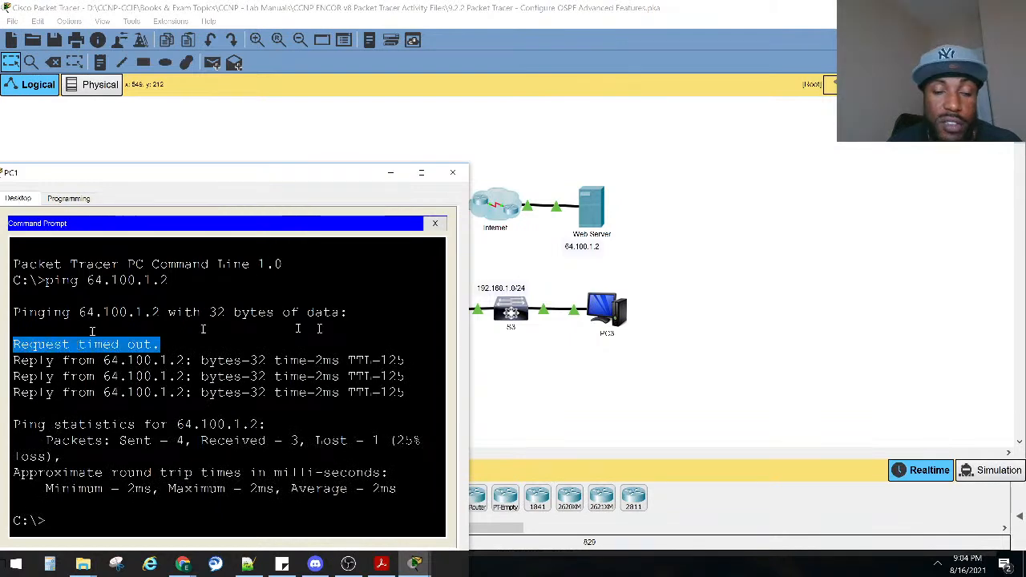
Read Step 2 of the activity instructions, marking the R1 commands for hello-interval 15 and dead-interval 60.
click(398, 171)
click(415, 563)
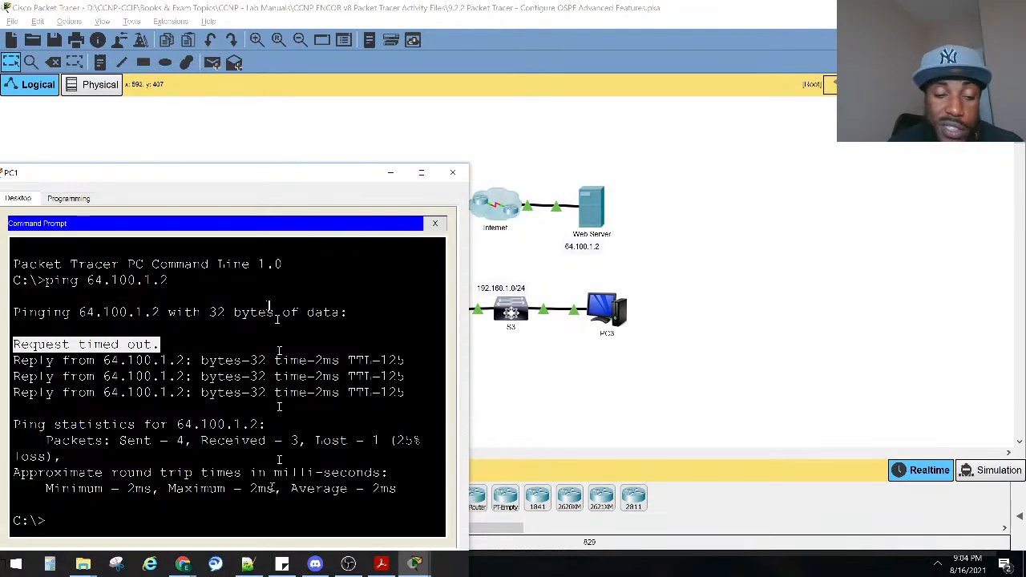
mouse_move(416, 561)
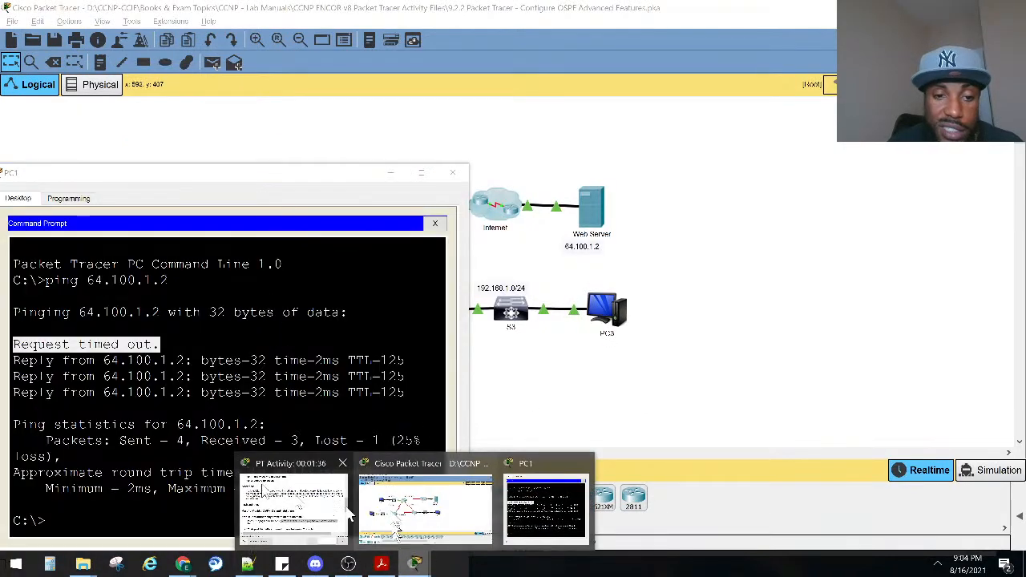
click(328, 509)
scroll(648, 345, down, 3)
drag(591, 328, 858, 327)
drag(807, 396, 741, 346)
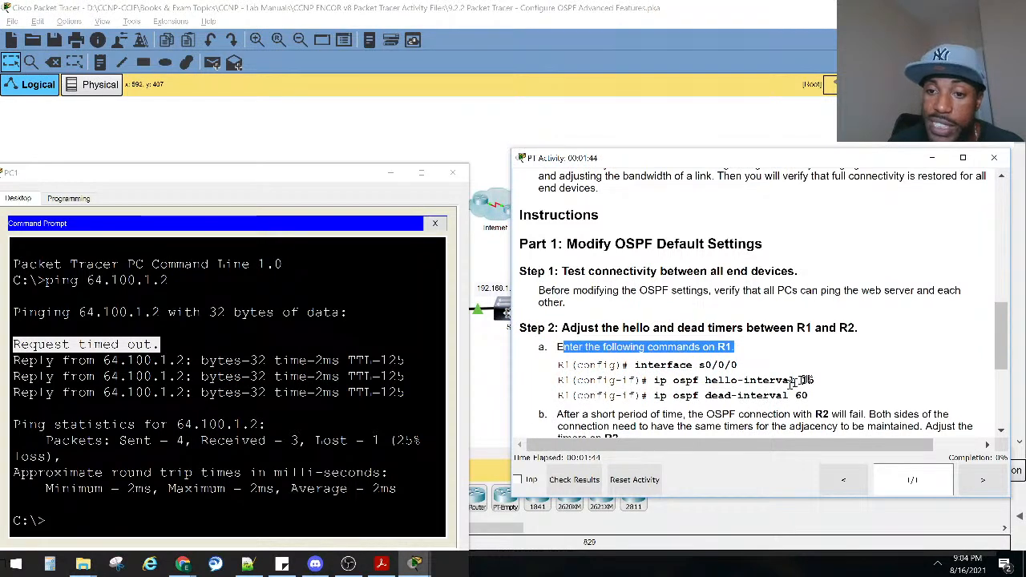
mouse_move(794, 381)
mouse_down()
mouse_move(814, 381)
mouse_move(808, 396)
mouse_move(788, 396)
mouse_up()
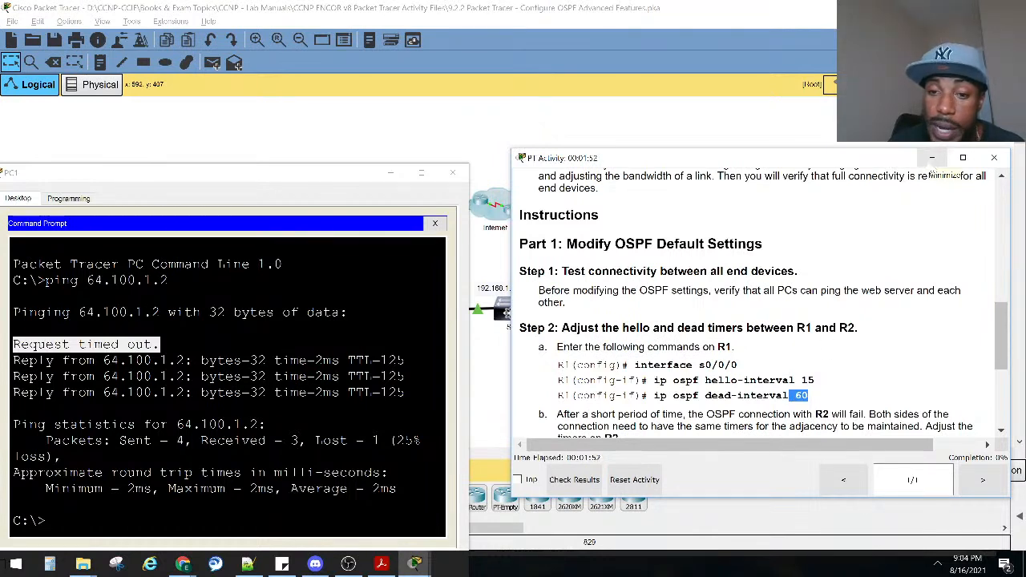
Clear the instructions and PC1 windows away and enter privileged EXEC mode in R1's command line.
click(931, 158)
click(392, 173)
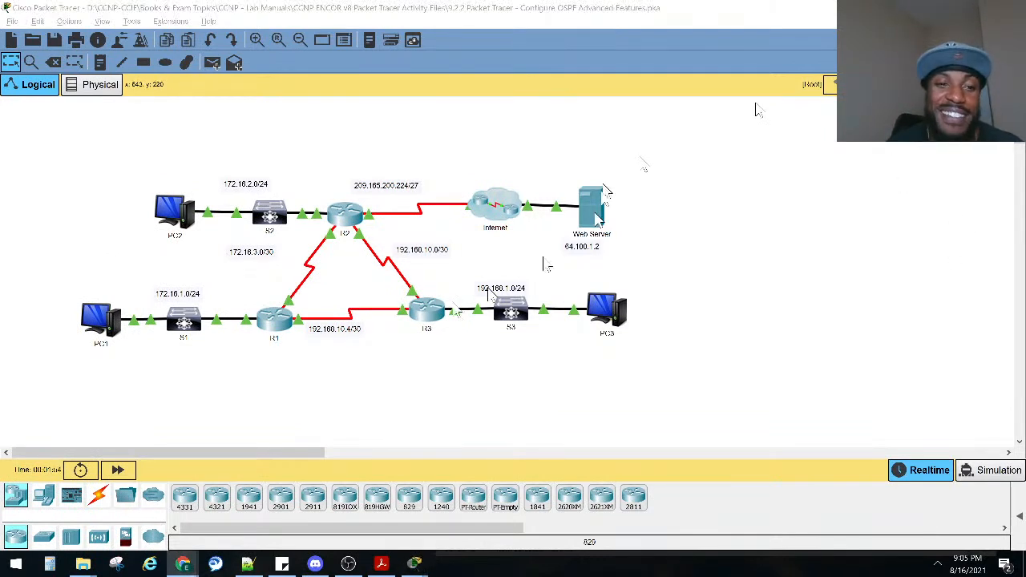
click(281, 321)
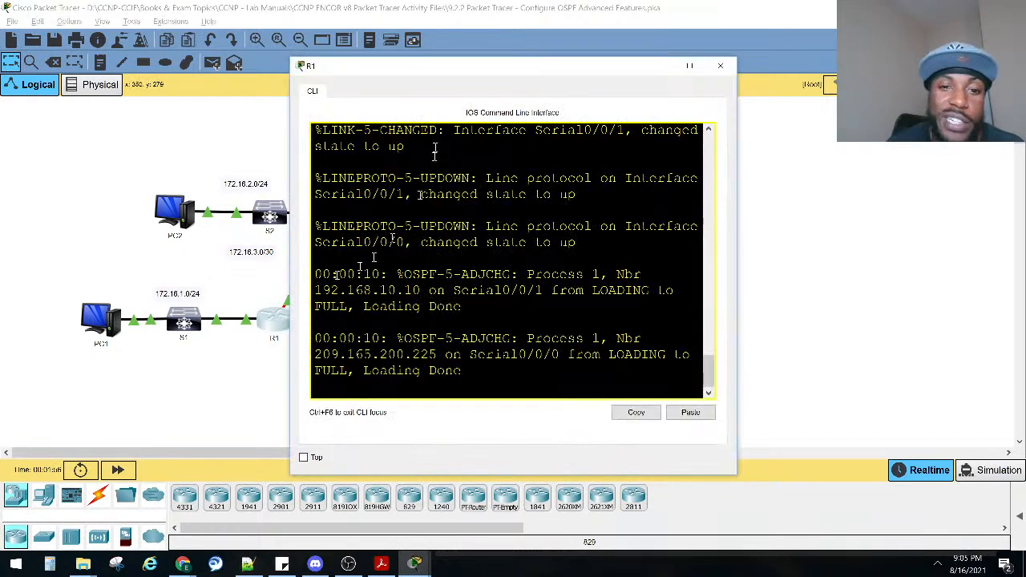
drag(474, 71, 246, 211)
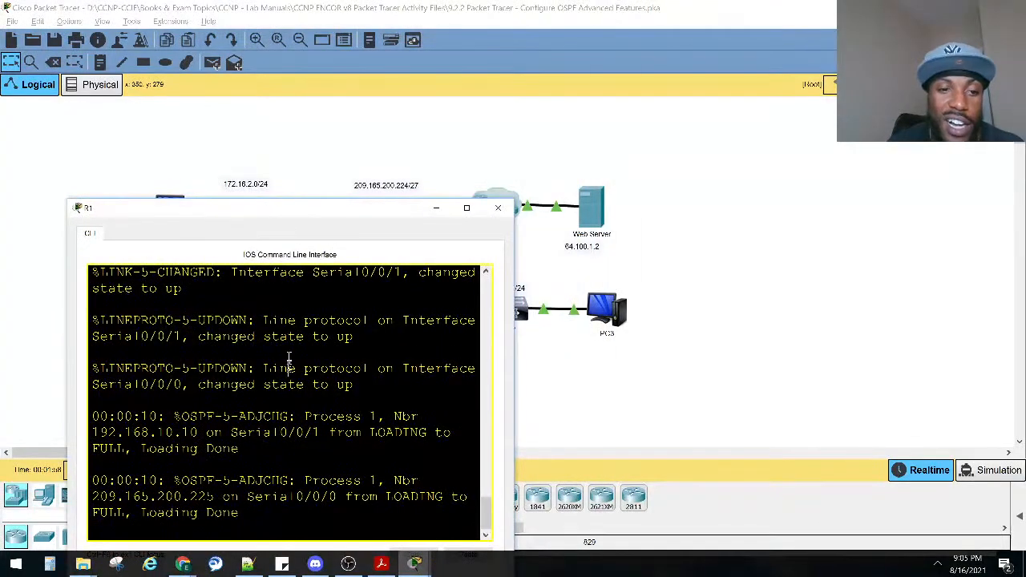
key(Return)
key(Return)
key(Return)
text(ena)
key(Return)
List R1's interfaces with sho ip inter brief, widen the window to read the table and mark Serial0/0/0.
text(sho)
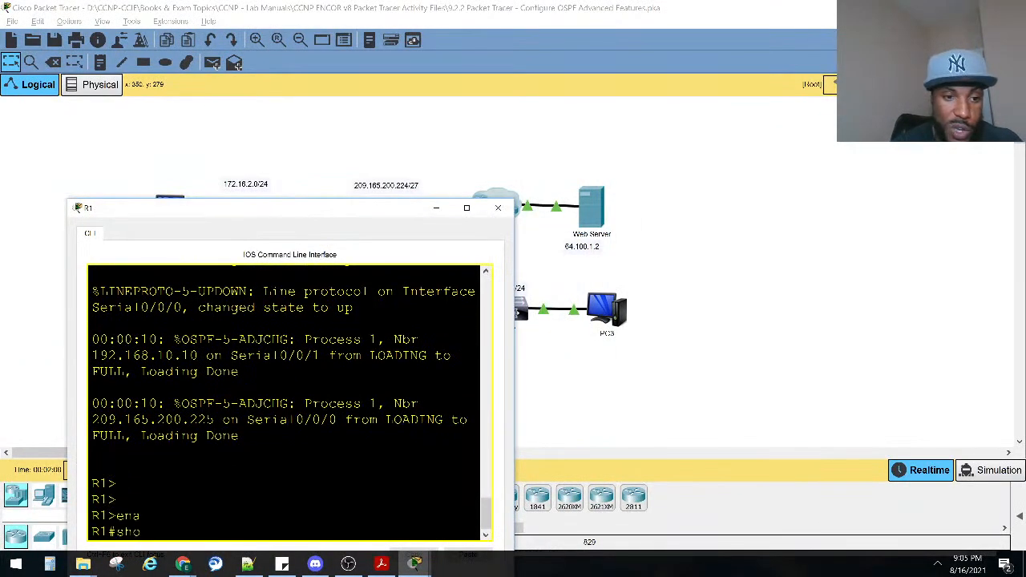
text( ip inter brie)
key(Return)
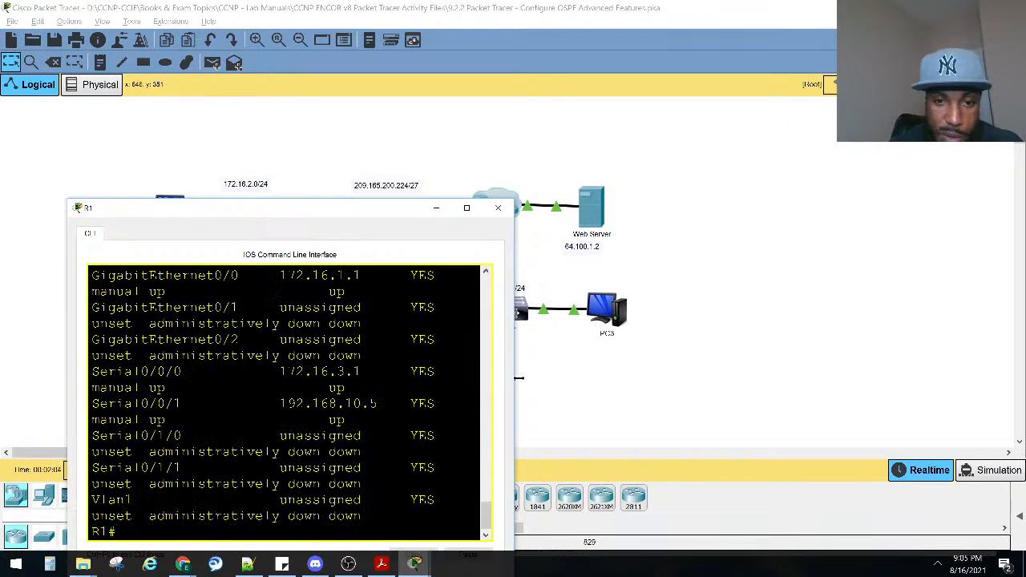
drag(516, 378, 790, 383)
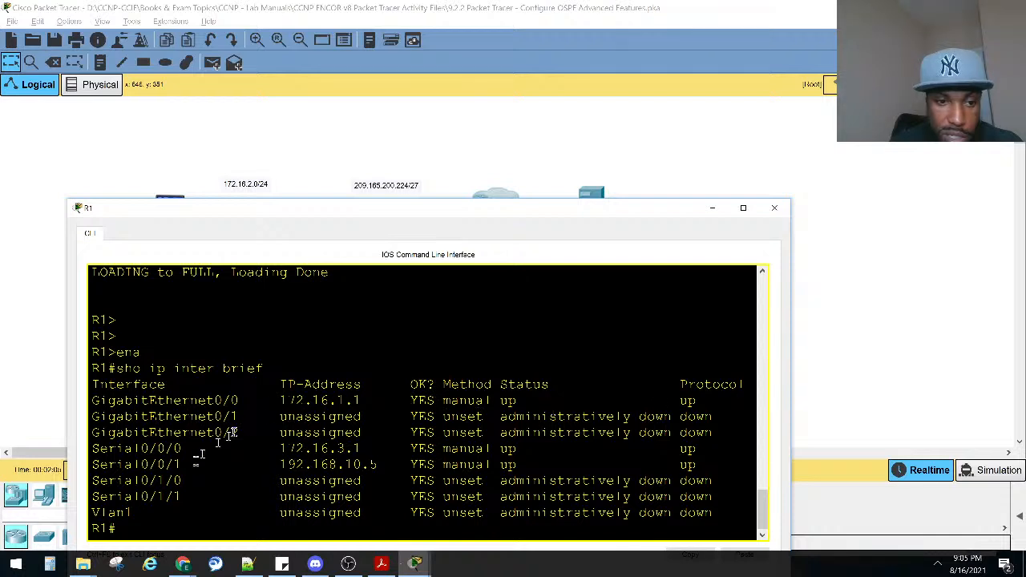
drag(187, 451, 92, 453)
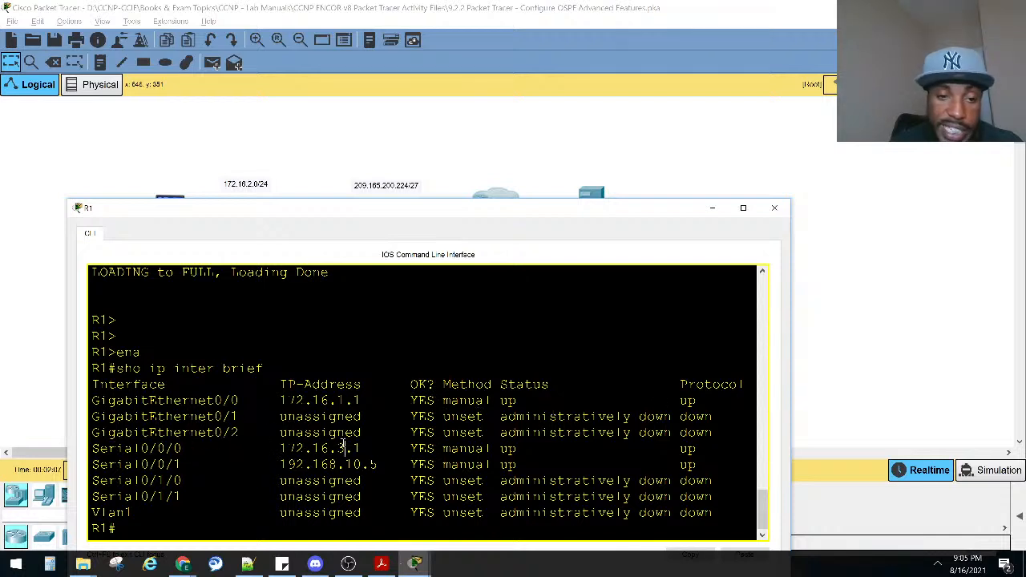
Show the OSPF details of R1's link to R2 with sho ip ospf interface serial 0/0/0.
text(sho ip os)
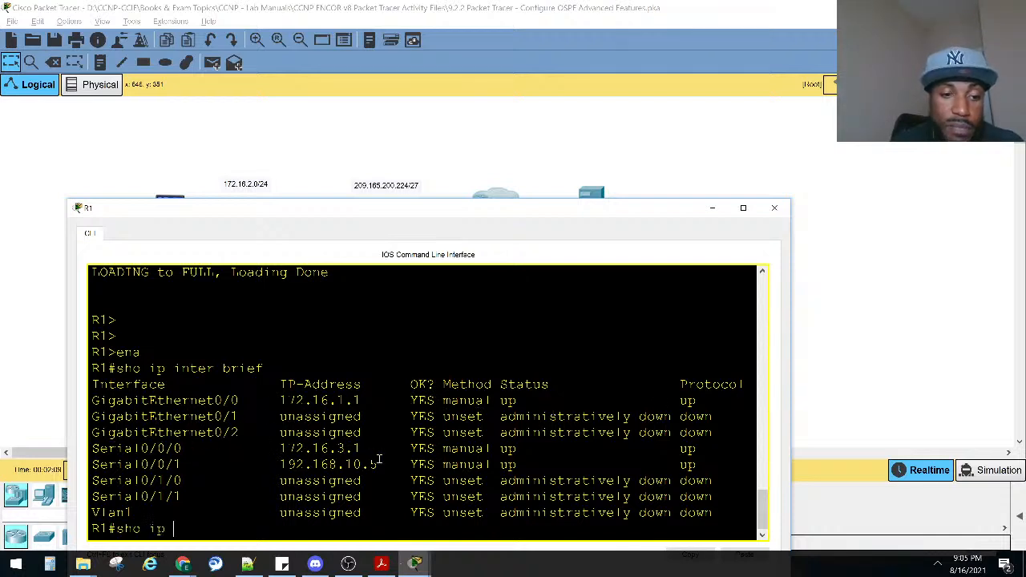
key(Tab)
text(in)
key(Tab)
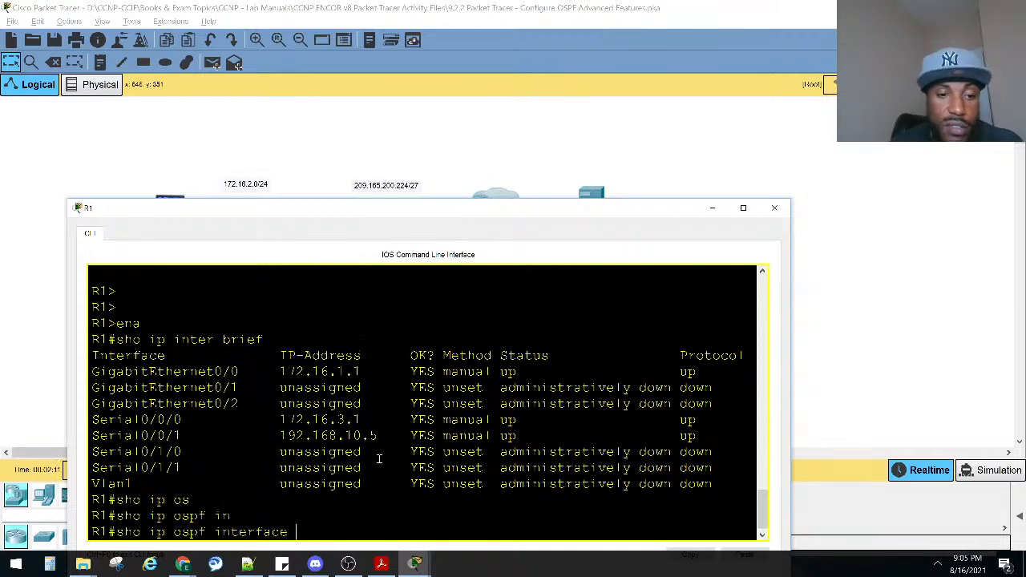
text(se)
key(Tab)
text(0/0/0)
key(Return)
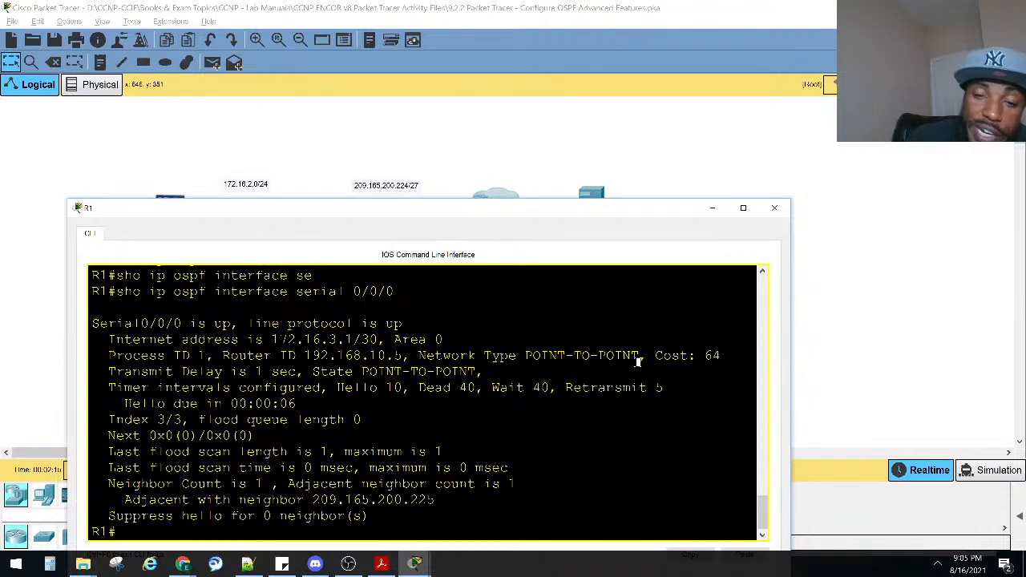
Examine the network type and the hello, dead, wait and retransmit timers in the Serial0/0/0 OSPF output.
drag(639, 358, 525, 357)
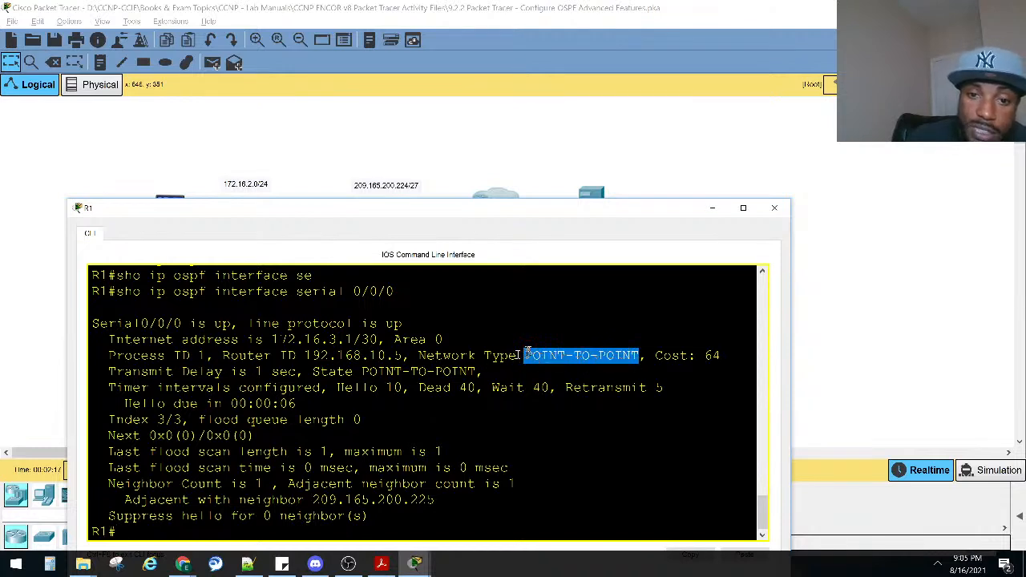
drag(337, 389, 663, 391)
drag(410, 388, 314, 372)
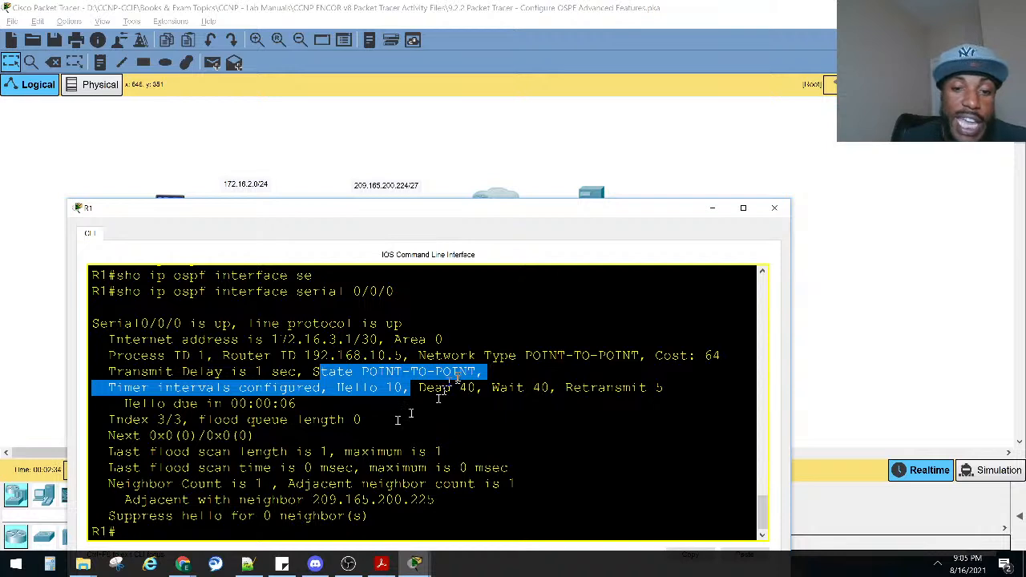
drag(476, 387, 419, 387)
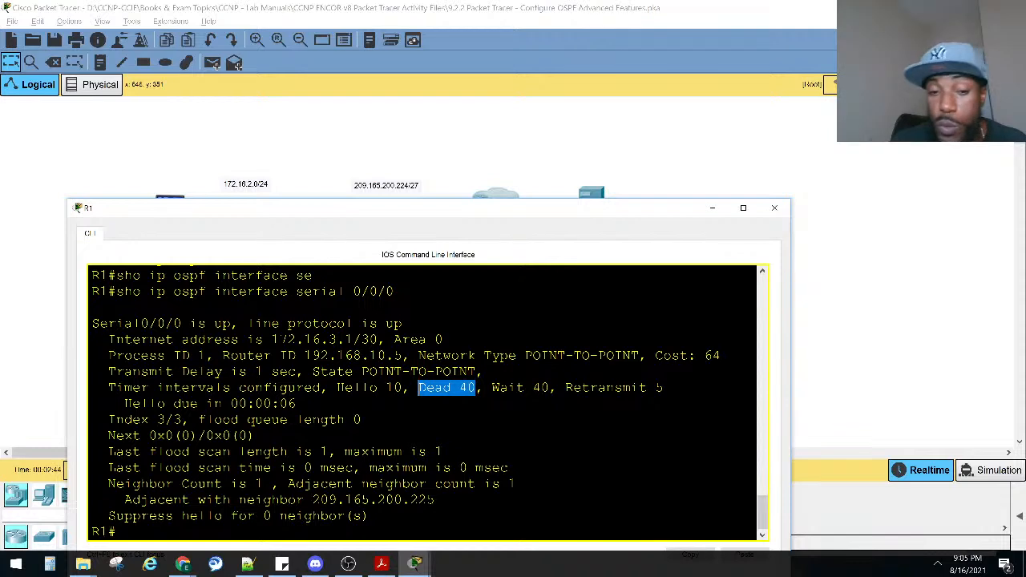
drag(405, 391, 336, 390)
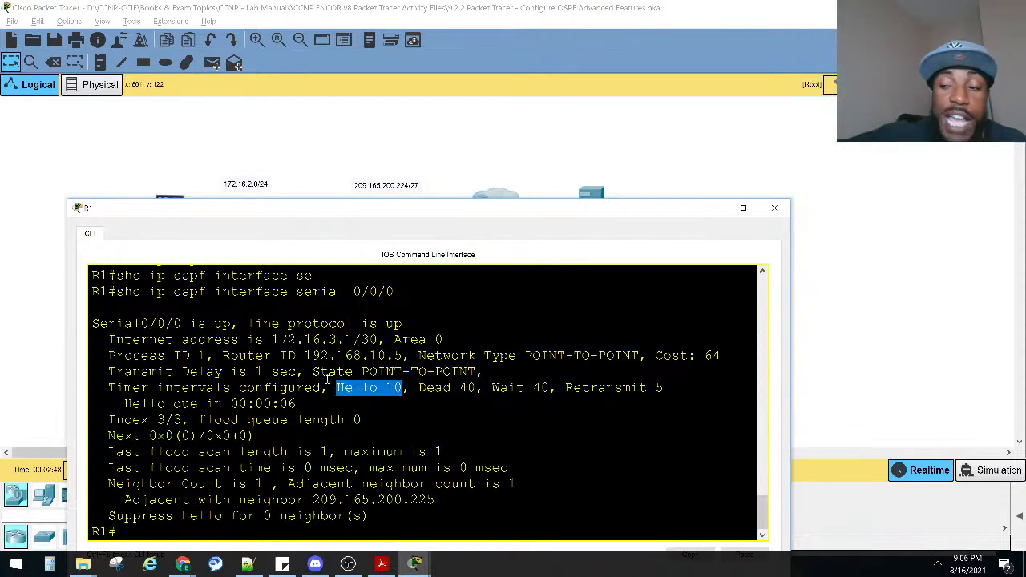
drag(477, 391, 415, 395)
drag(556, 390, 492, 390)
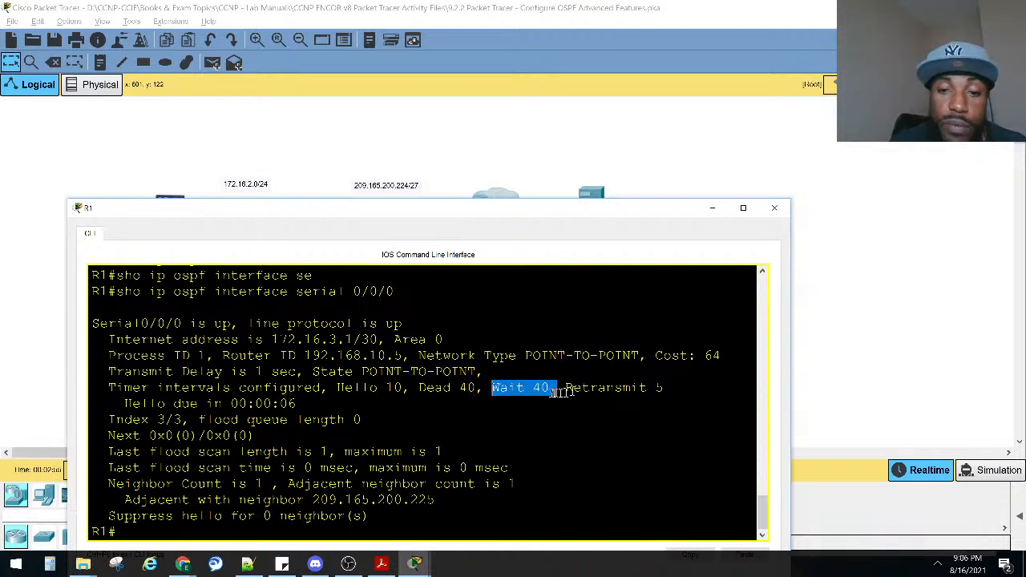
drag(565, 390, 668, 394)
drag(491, 390, 330, 389)
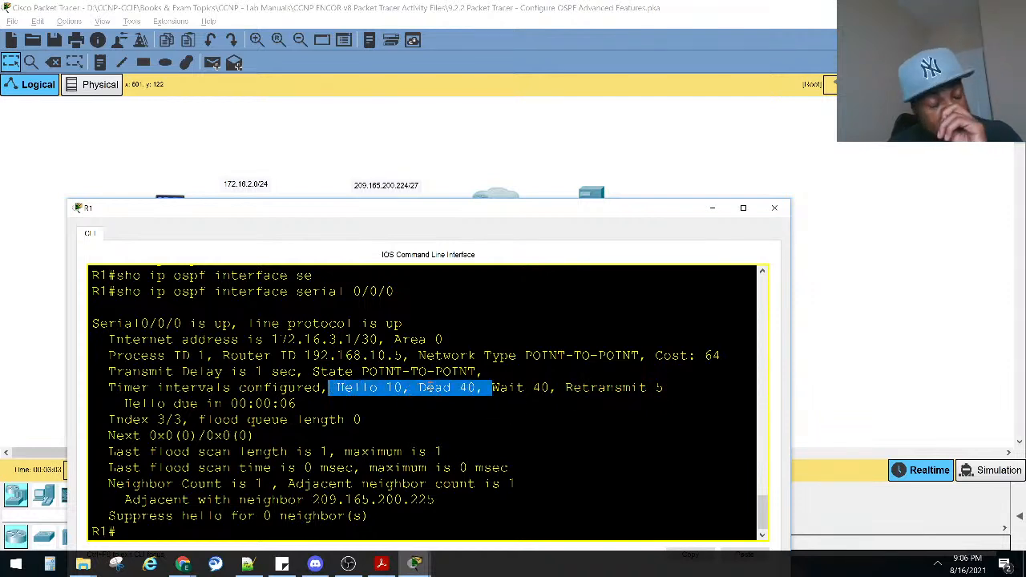
Enter global configuration mode on R1 and open interface serial 0/0/0 for configuration.
key(Return)
key(Return)
text(conf)
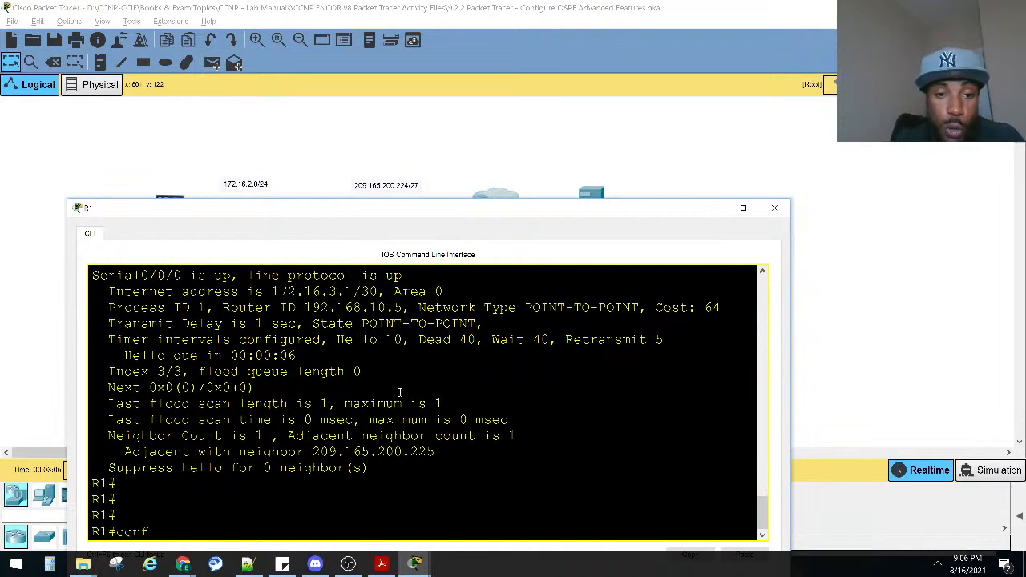
key(Tab)
text(t)
key(Tab)
key(Return)
text(in)
key(Tab)
text(ser)
key(Tab)
text(0/0/0)
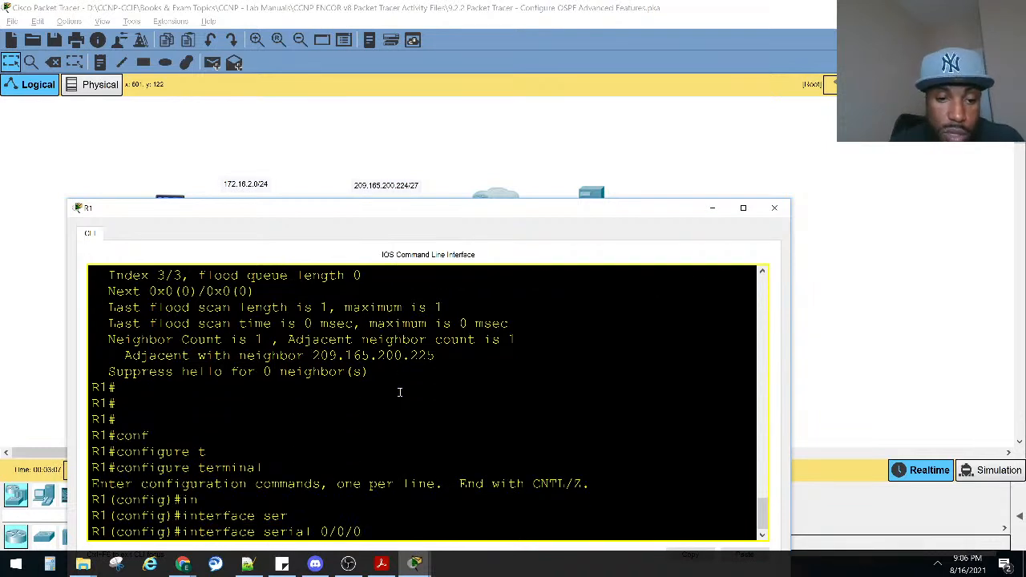
key(Return)
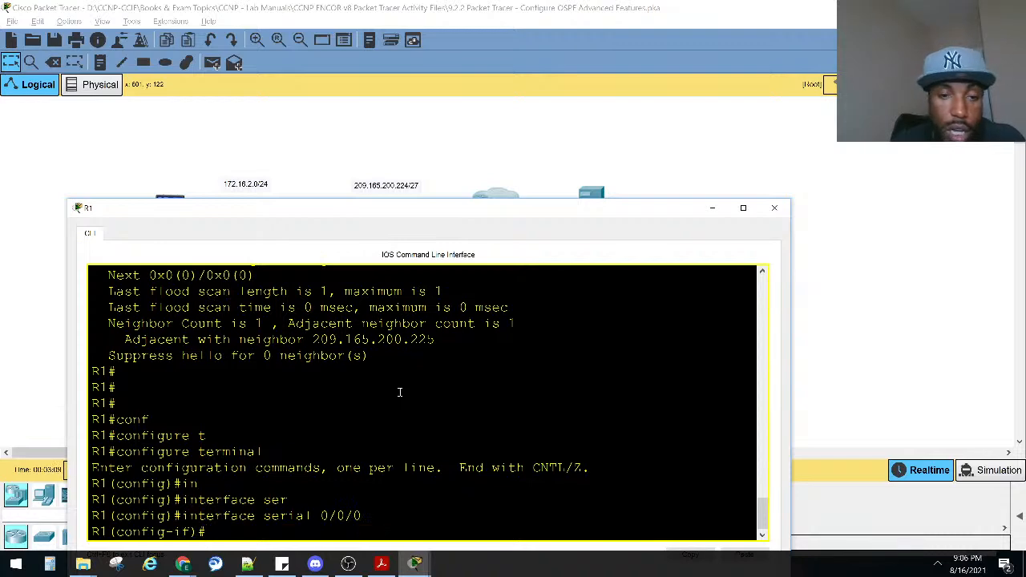
Review the earlier Serial0/0/0 OSPF output and mark the wait timer.
scroll(465, 352, up, 5)
scroll(521, 413, down, 2)
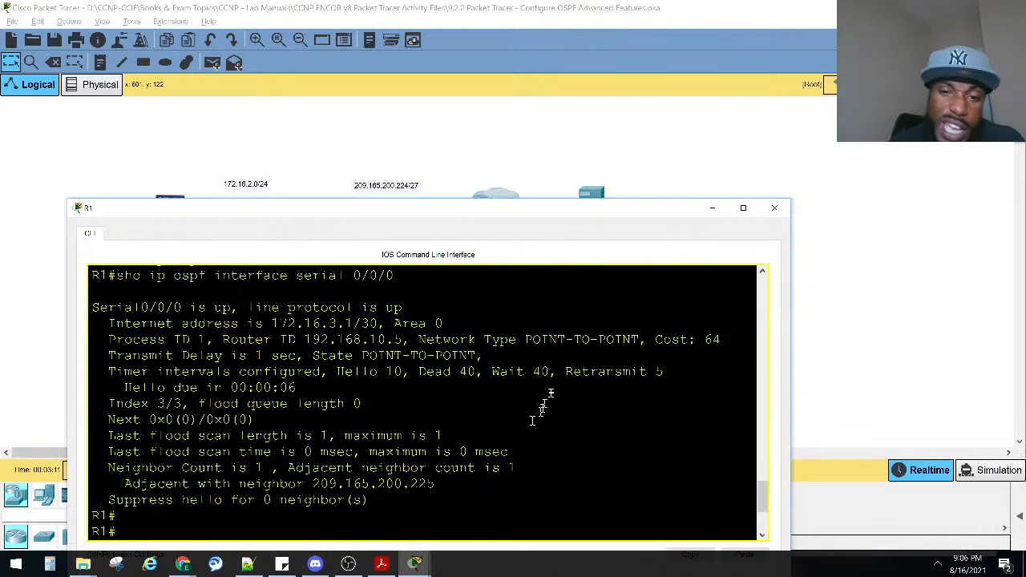
drag(551, 372, 492, 372)
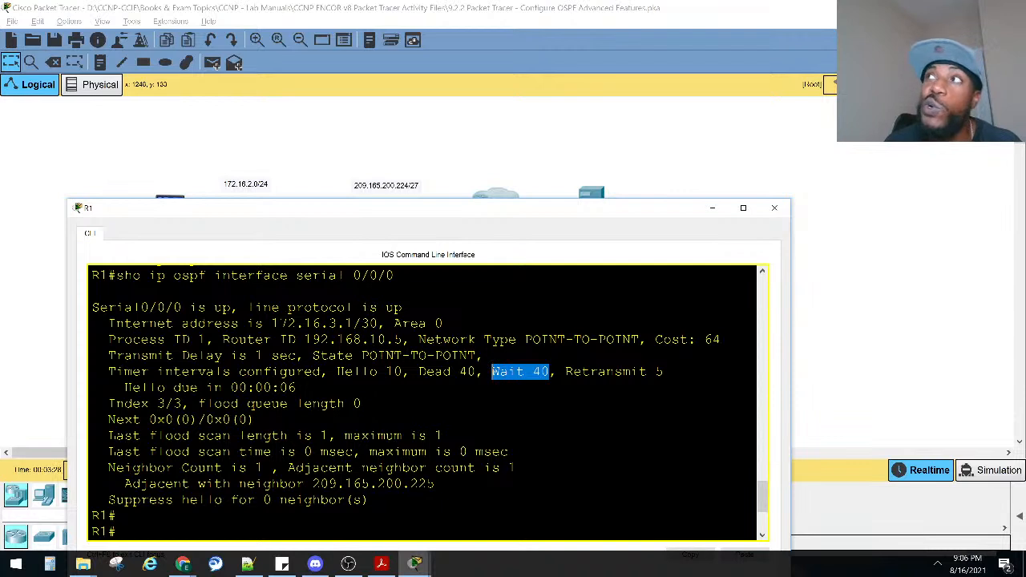
key(alt+Tab)
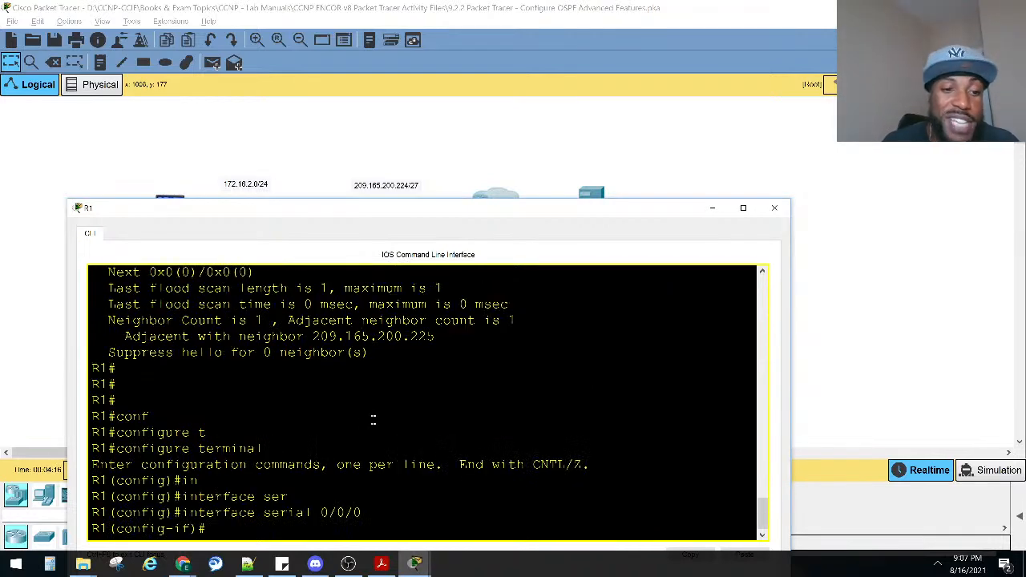
Set the OSPF hello interval on R1's serial 0/0/0 interface to 15 seconds, checking the allowed range with the command help.
text(ser)
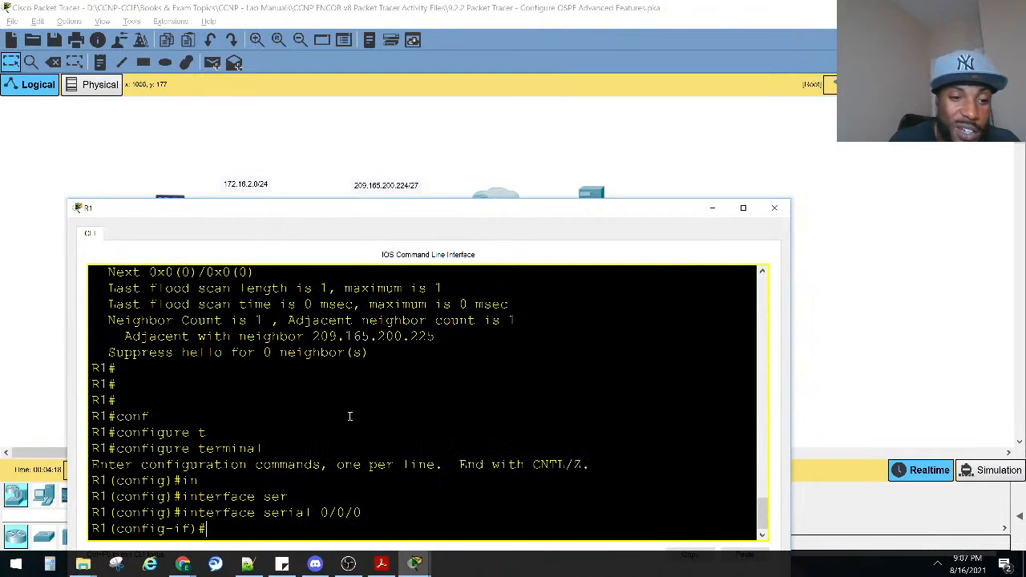
text(ip os)
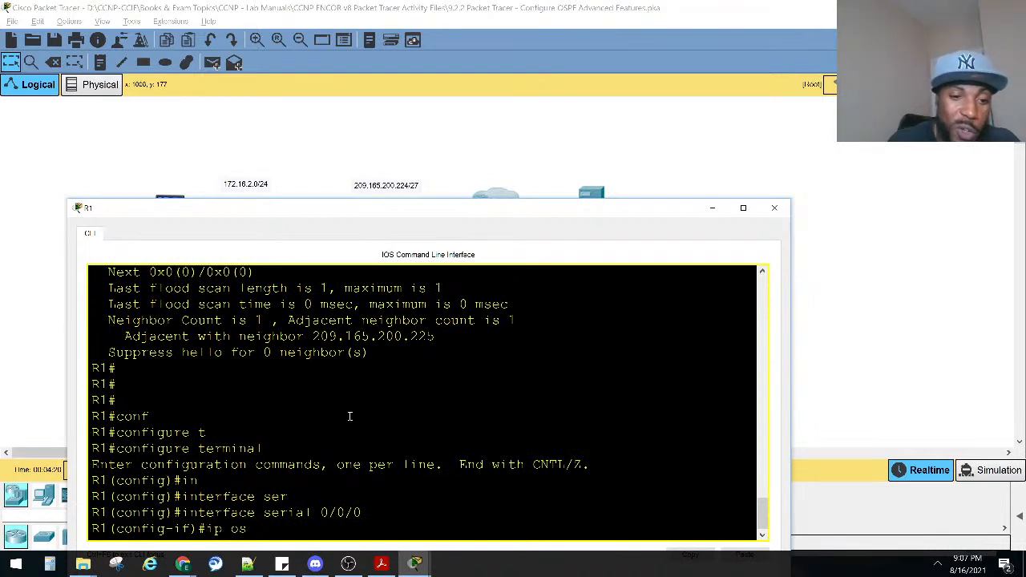
key(Tab)
text(in)
key(Tab)
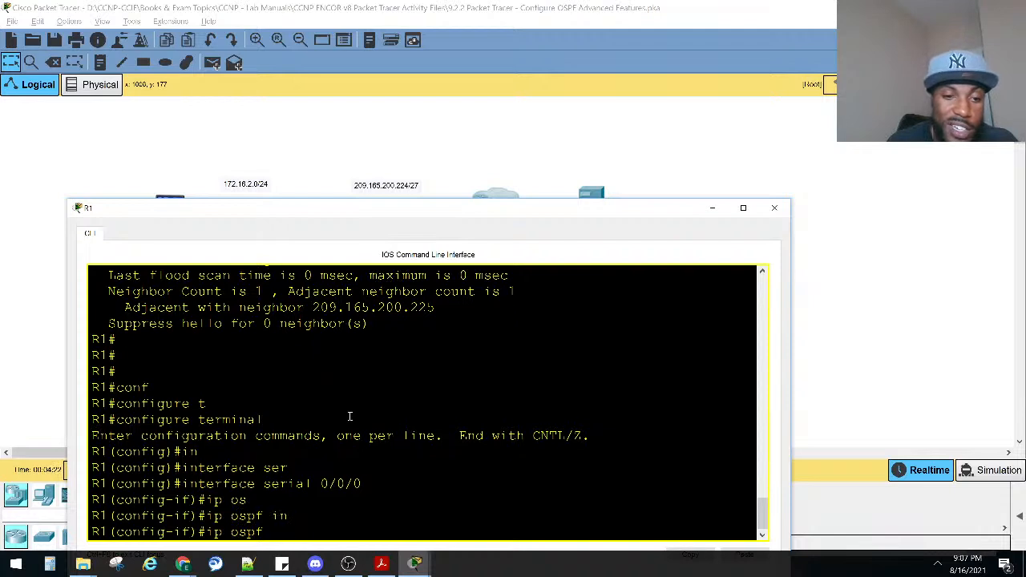
text(h)
key(Tab)
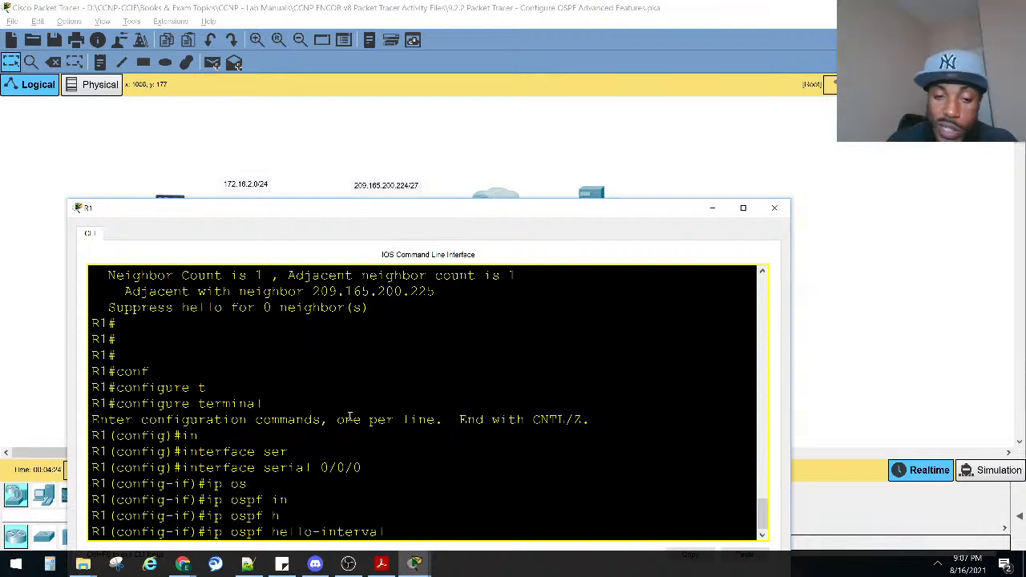
text(?)
drag(116, 516, 173, 517)
click(463, 479)
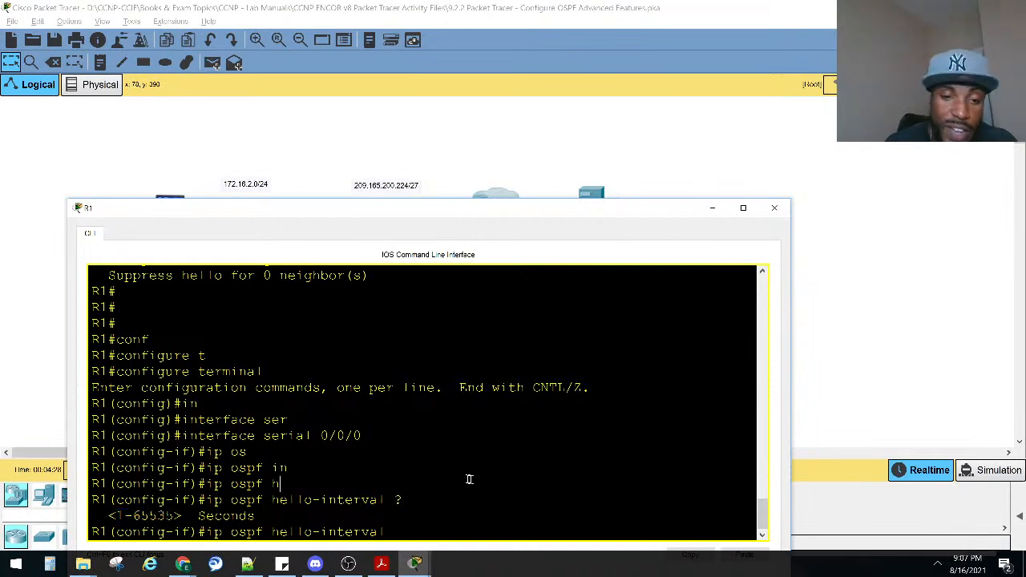
key(Return)
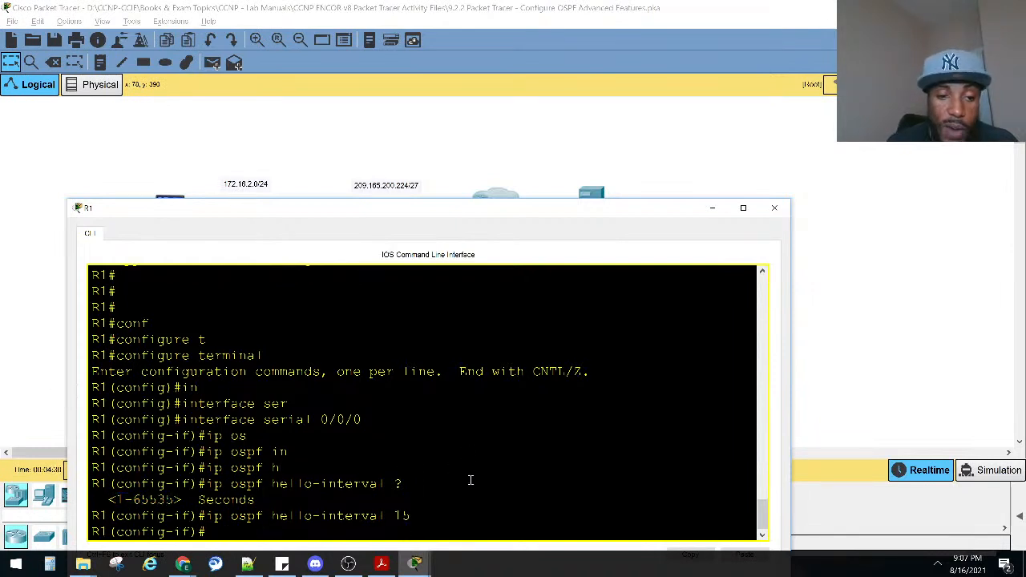
Set the OSPF dead interval on R1's serial 0/0/0 interface to 60 seconds and return to privileged EXEC mode.
text(ip os)
key(Tab)
text(de)
key(Tab)
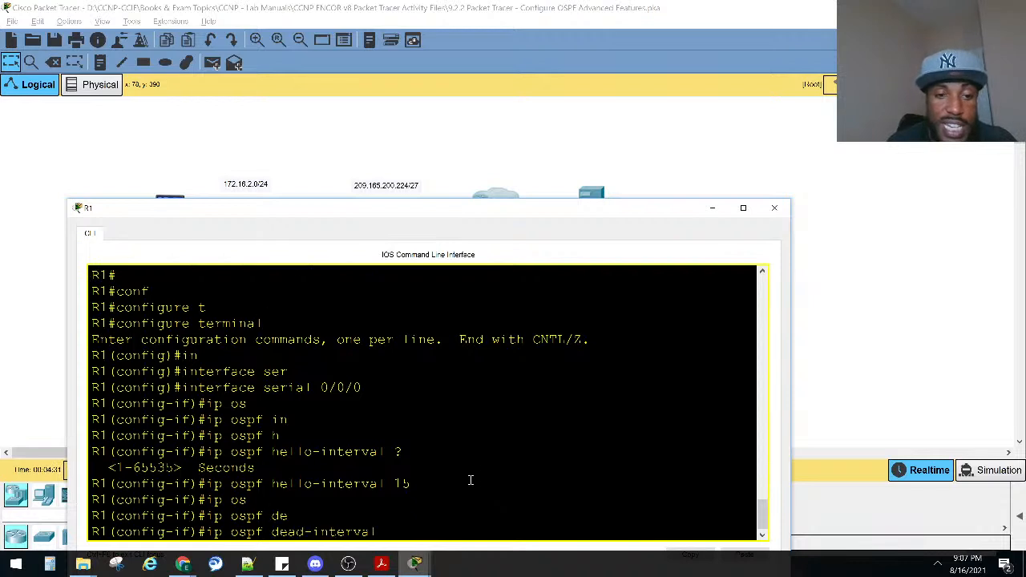
text(60)
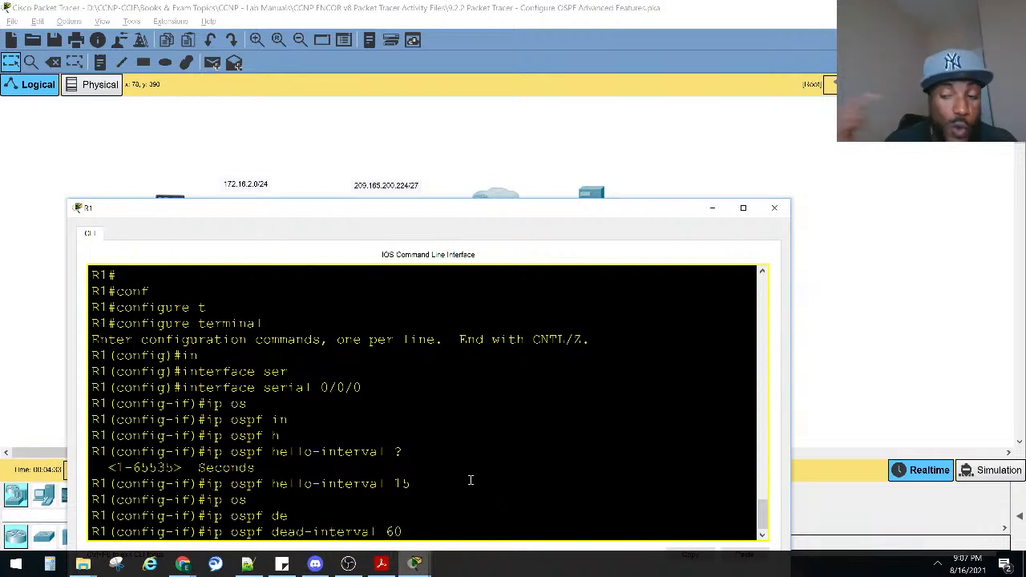
key(Return)
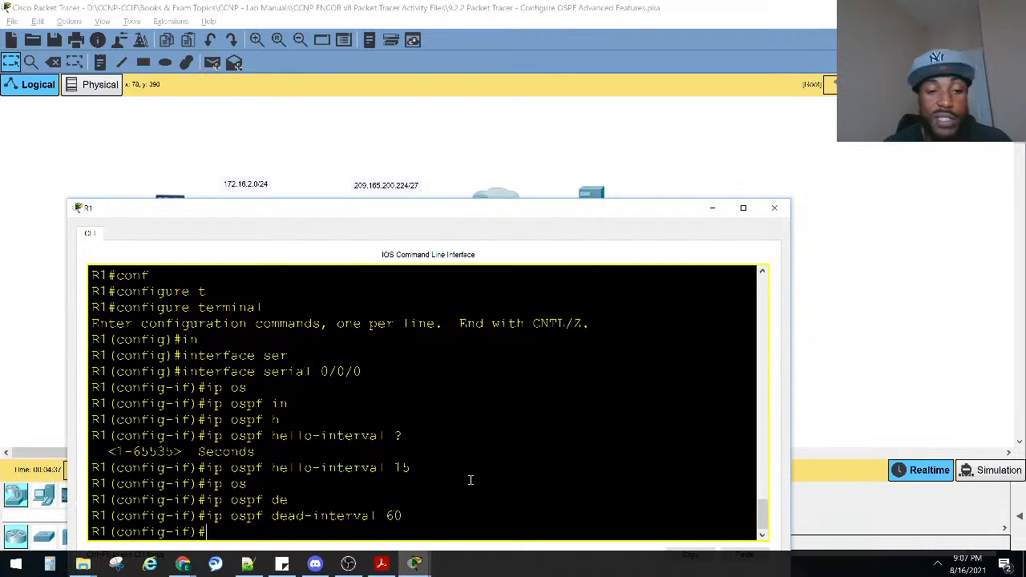
key(ctrl+z)
key(Return)
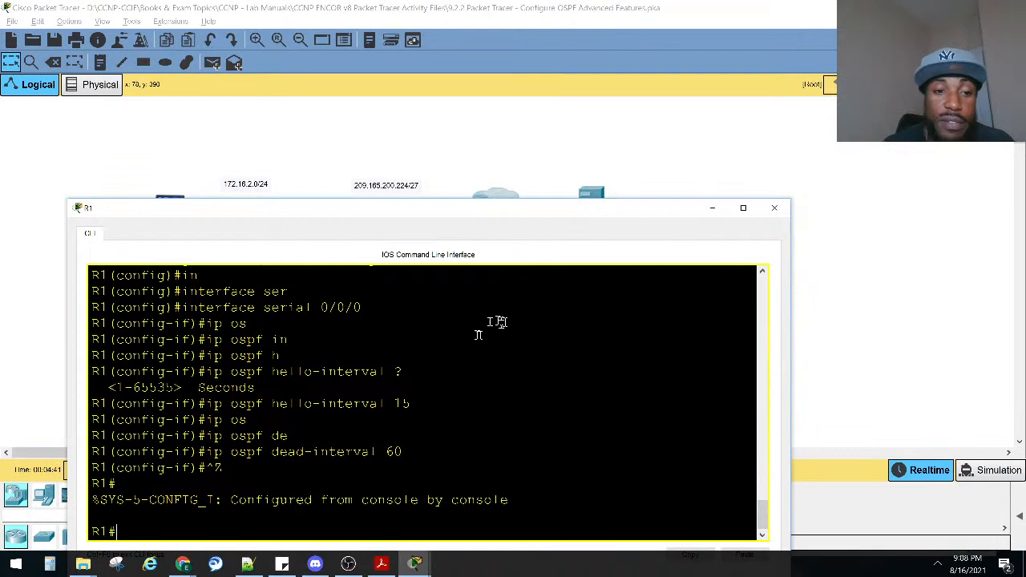
Check the R1–R2 link in the topology and mark the reasons given in R1's OSPF adjacency messages for Serial0/0/0.
click(239, 195)
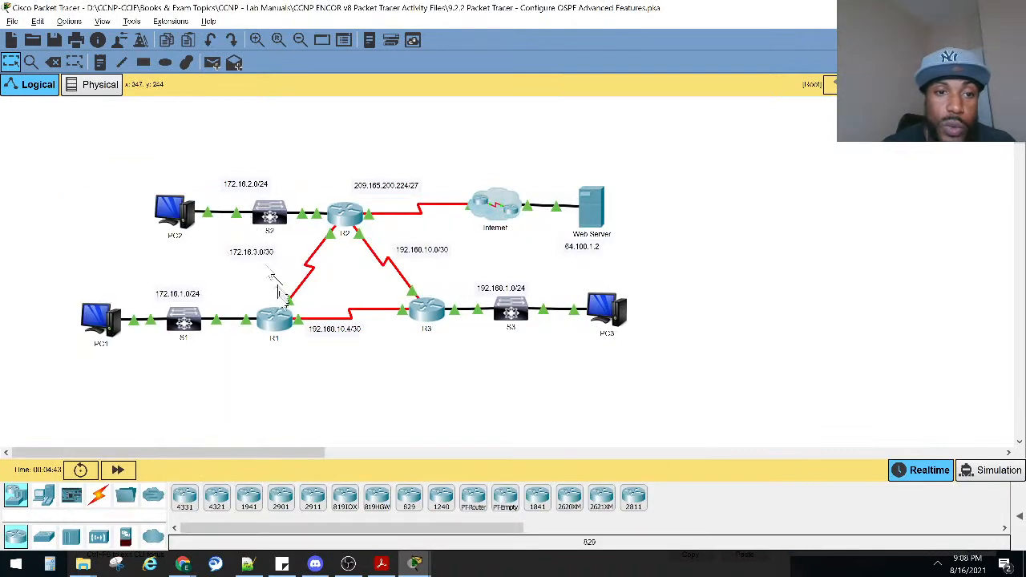
mouse_move(285, 297)
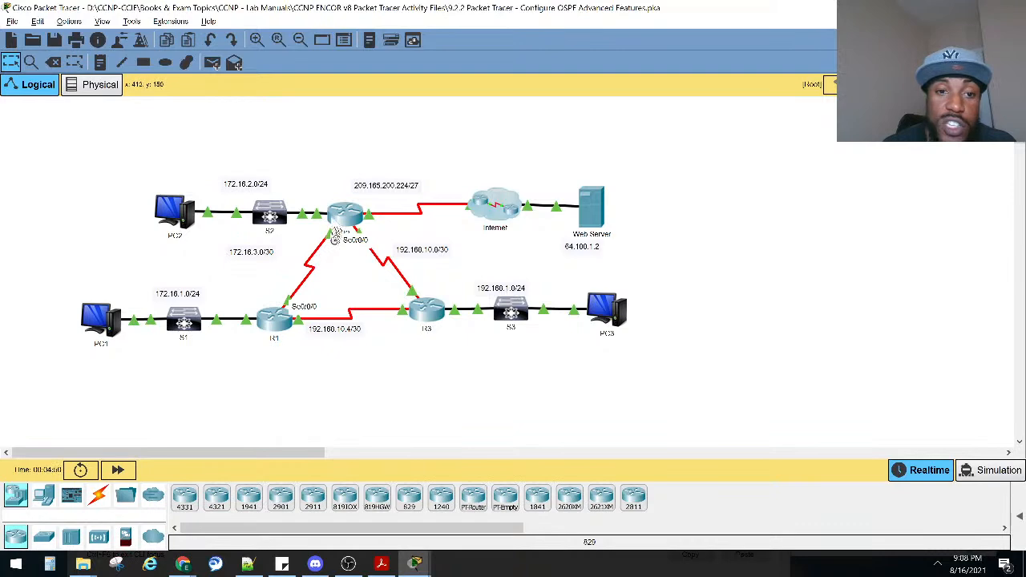
key(alt+Tab)
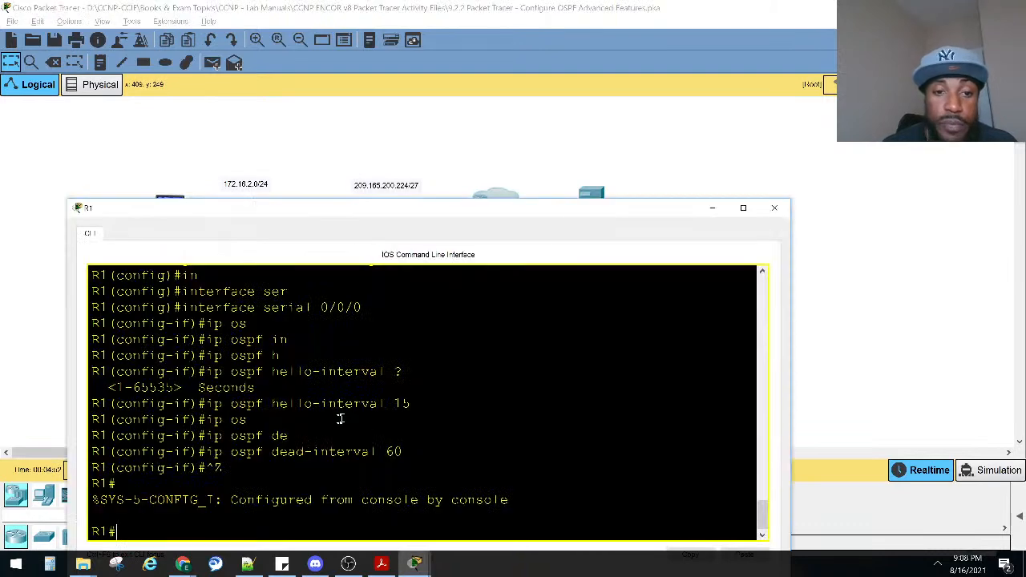
drag(371, 216, 372, 126)
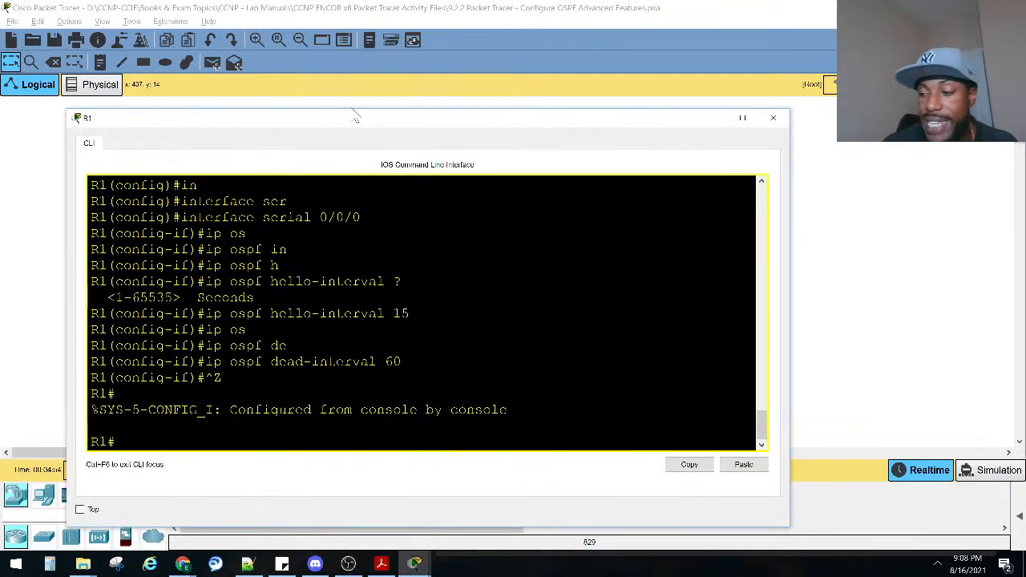
click(287, 297)
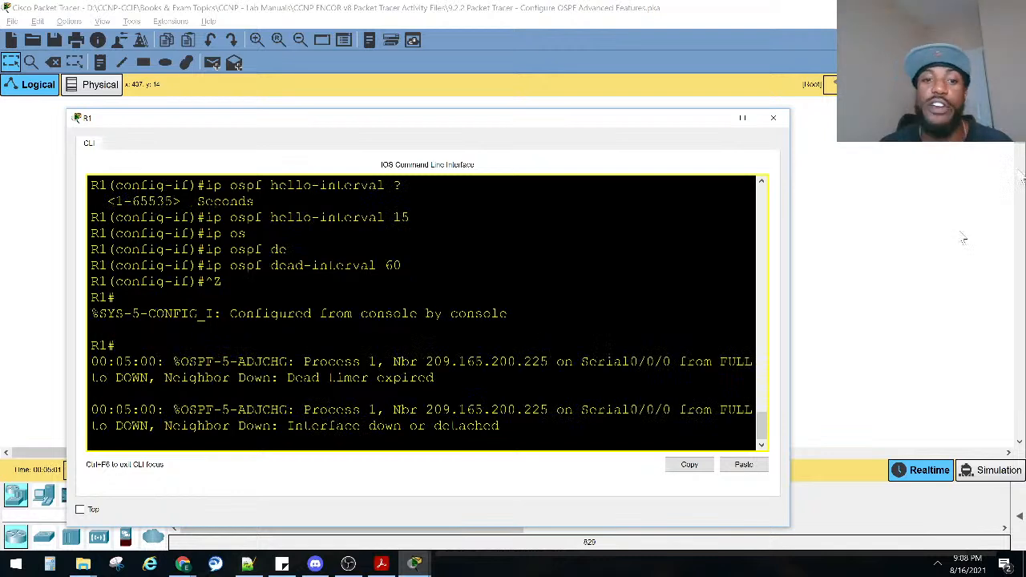
drag(437, 379, 292, 380)
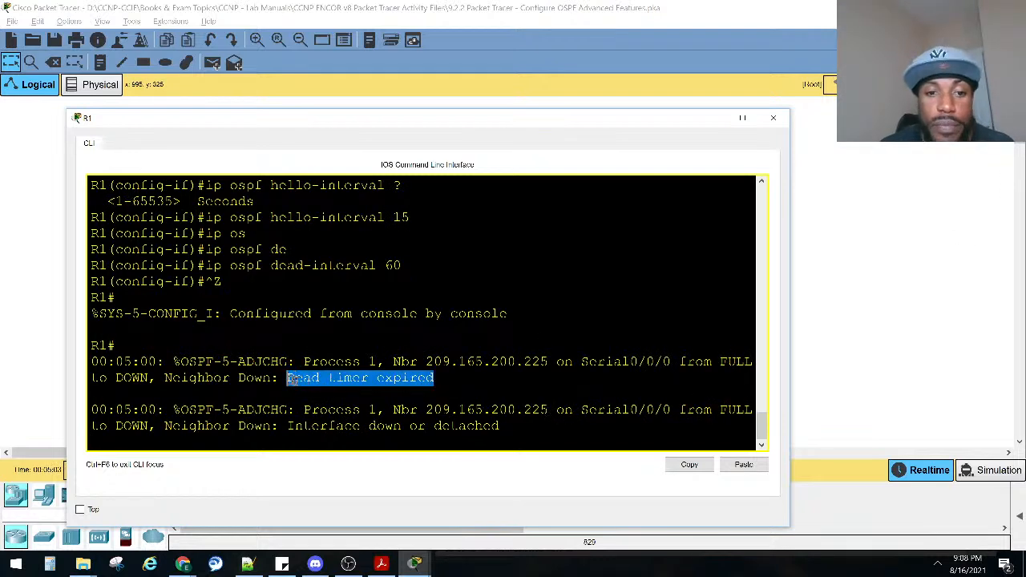
drag(503, 428, 295, 425)
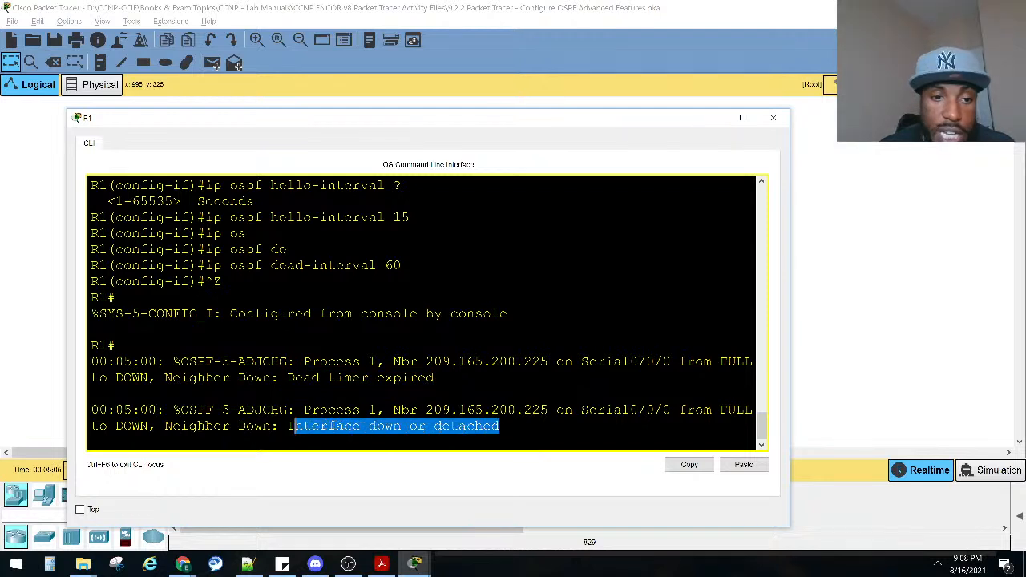
Inspect R2 in the topology and mark instruction 2b about matching the timers on R2 in the lab activity.
click(486, 64)
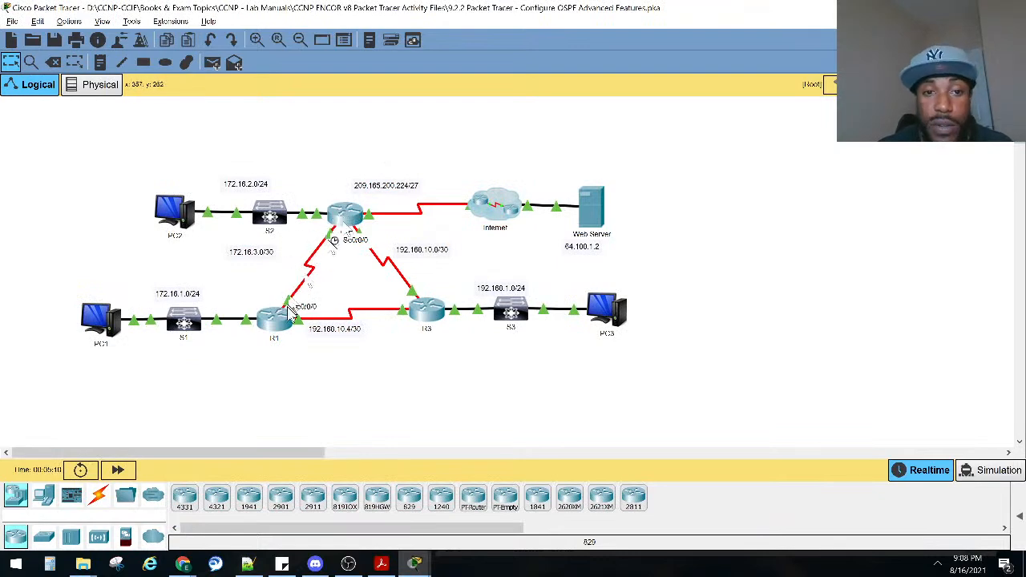
mouse_move(345, 216)
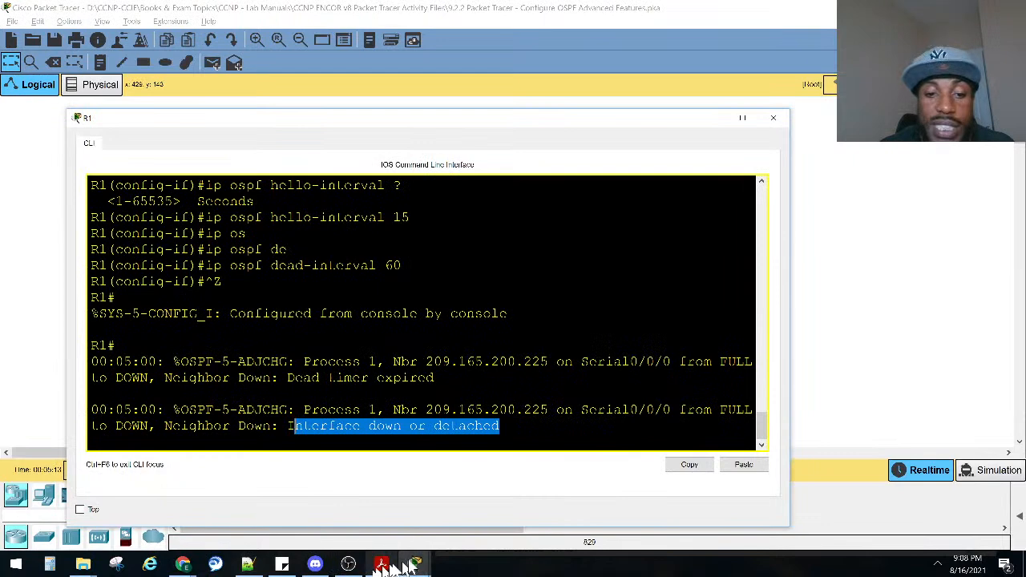
mouse_move(415, 564)
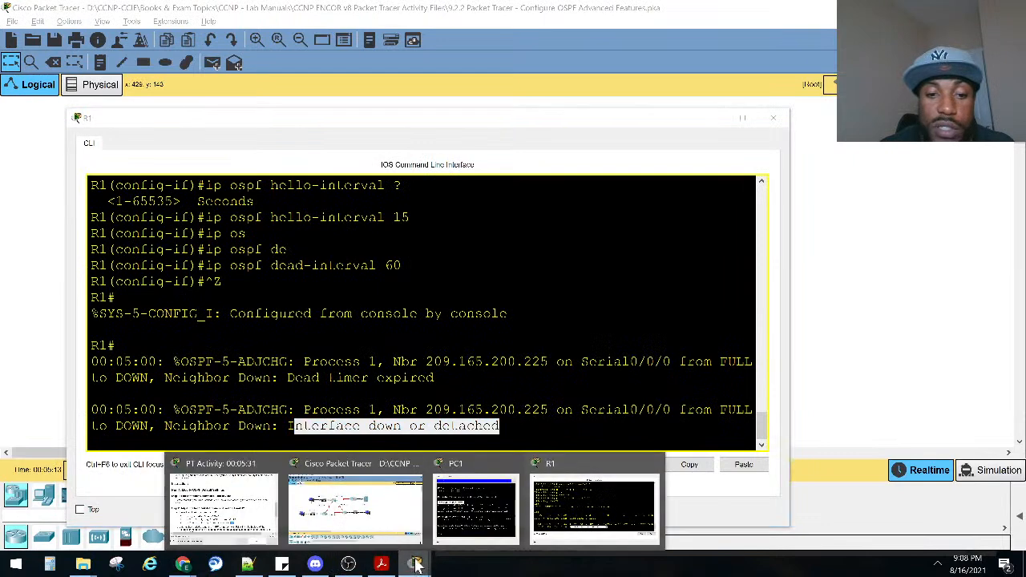
click(222, 505)
drag(555, 414, 911, 427)
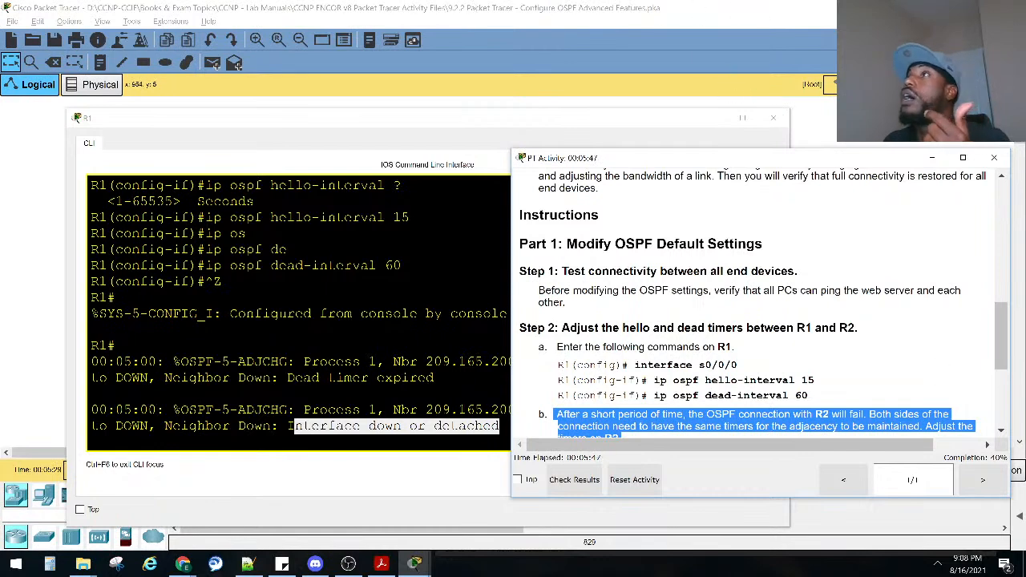
key(alt+Tab)
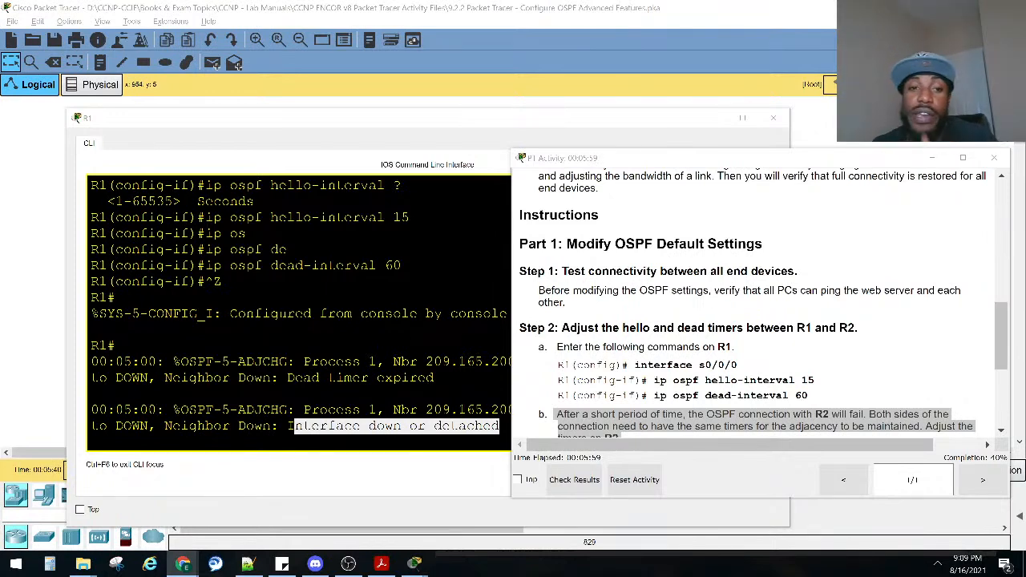
Open R2's command line and enter global configuration mode.
click(707, 120)
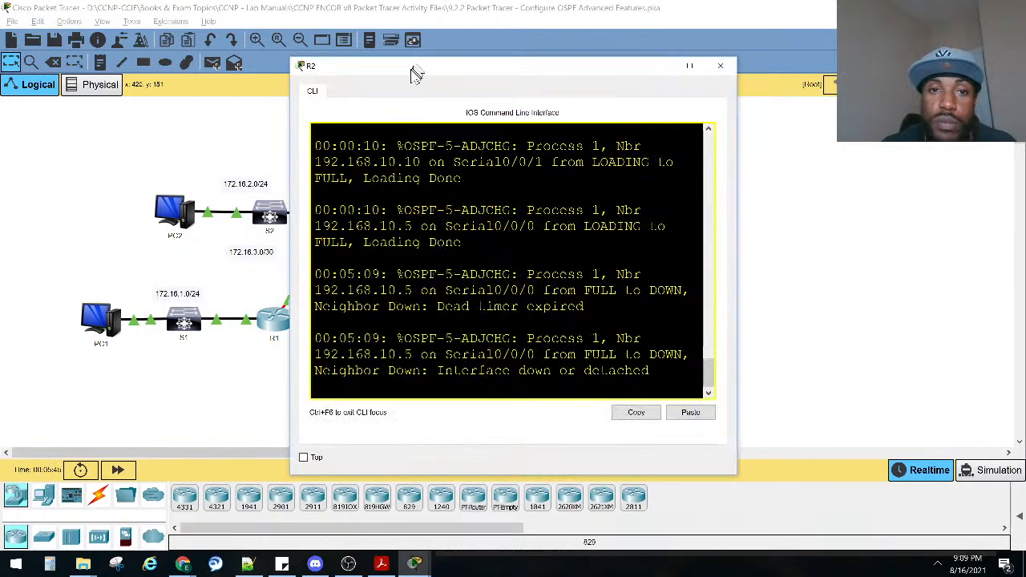
drag(417, 73, 249, 73)
key(Return)
key(Return)
key(Return)
key(Return)
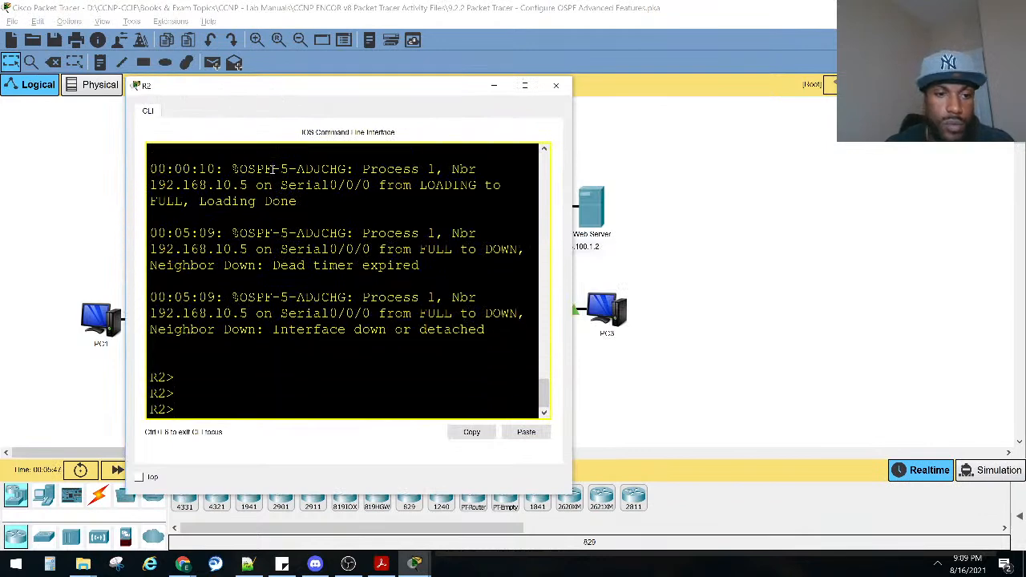
text(ena)
key(Return)
text(conf)
key(Tab)
text(t)
Open interface serial 0/0/0 for configuration on R2.
key(Tab)
key(Return)
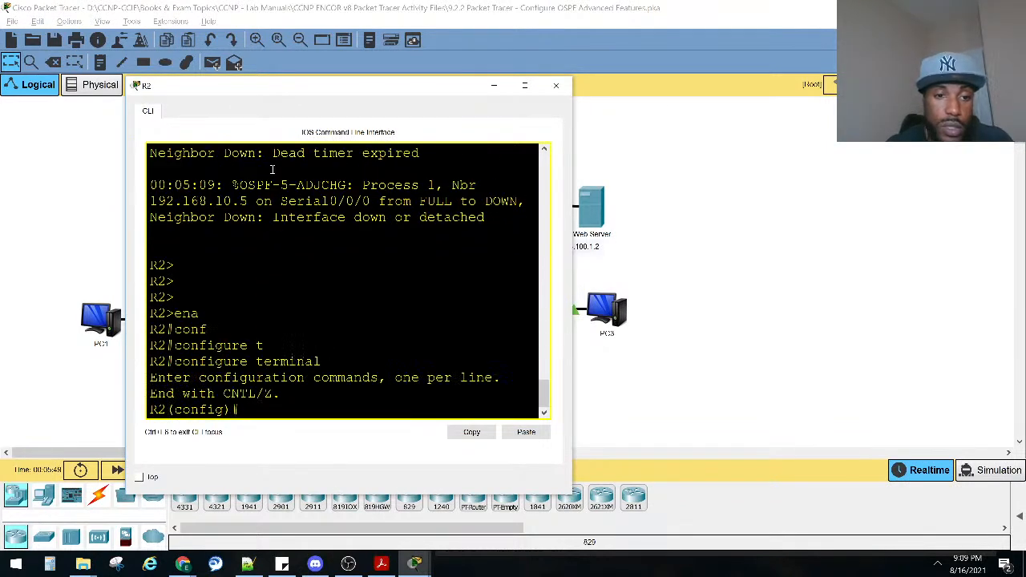
text(int)
key(Tab)
click(722, 271)
click(344, 231)
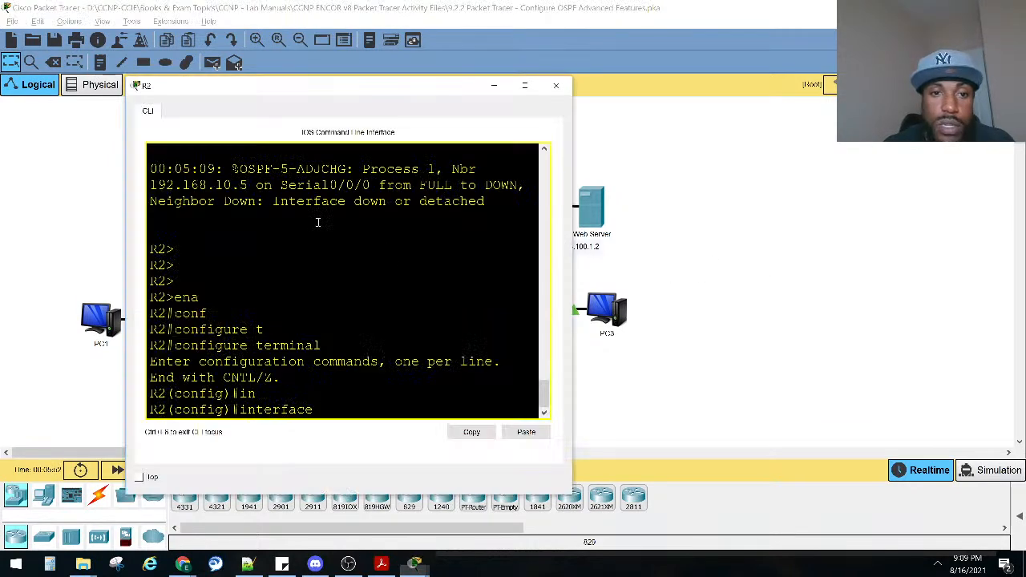
text(ser)
key(Tab)
text(0/0/0)
key(Return)
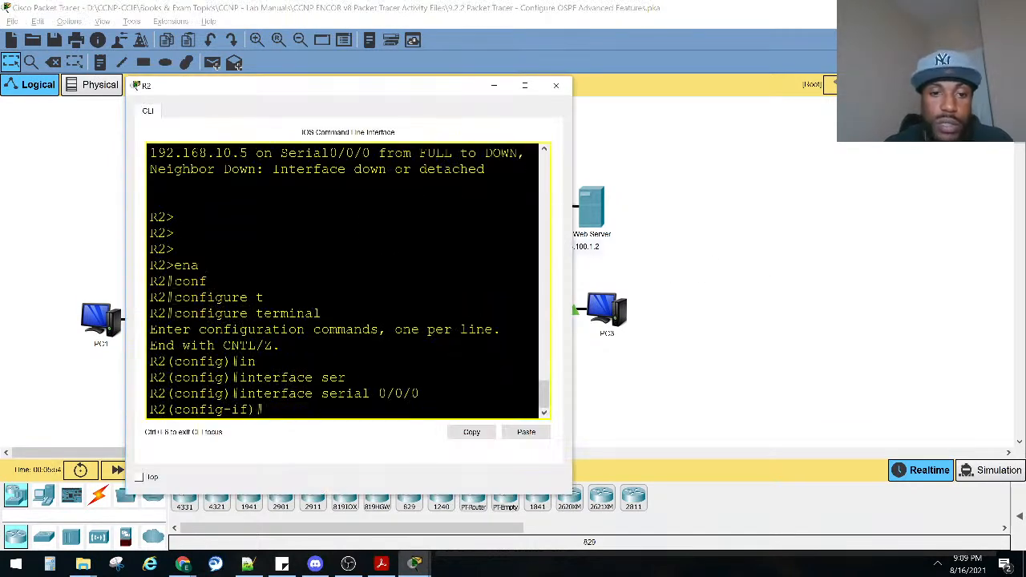
Set the OSPF hello interval on R2's serial 0/0/0 interface to 15 seconds.
text(ip os)
key(Tab)
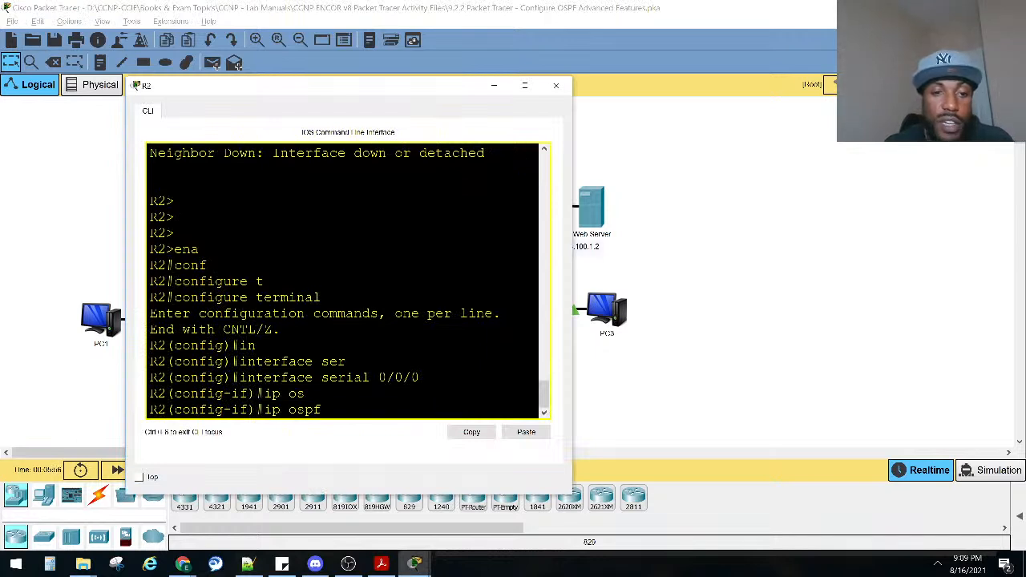
text(he)
key(Tab)
text(15)
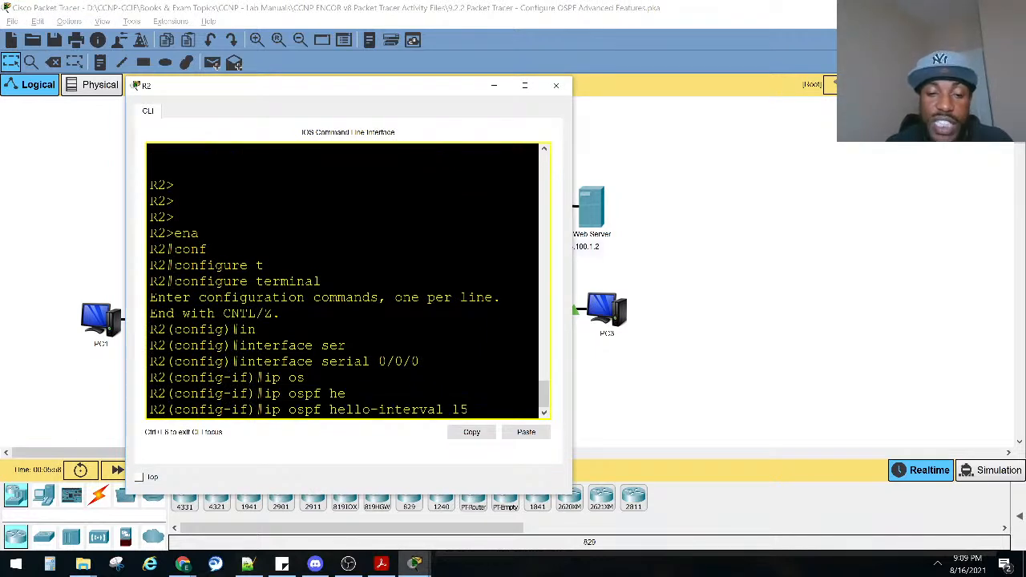
key(Return)
Set the OSPF dead interval on R2's serial 0/0/0 interface to 60 seconds and leave configuration mode.
text(ip ospf d)
key(Tab)
text(de)
key(Tab)
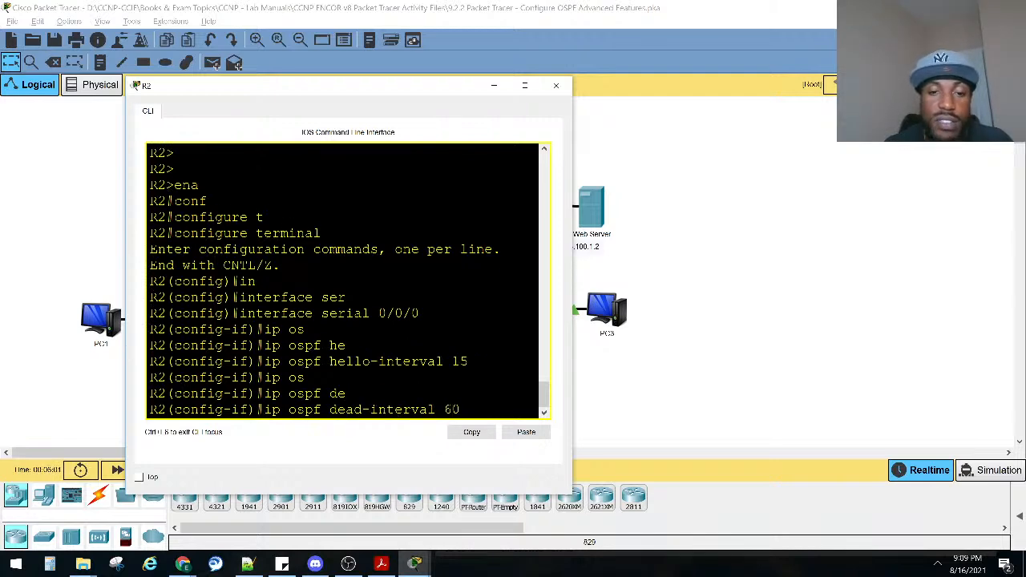
key(Return)
key(ctrl+z)
Review the topology and R2's console, and read the lab's Step 3 instructions on adjusting R1's bandwidth setting.
key(alt+Tab)
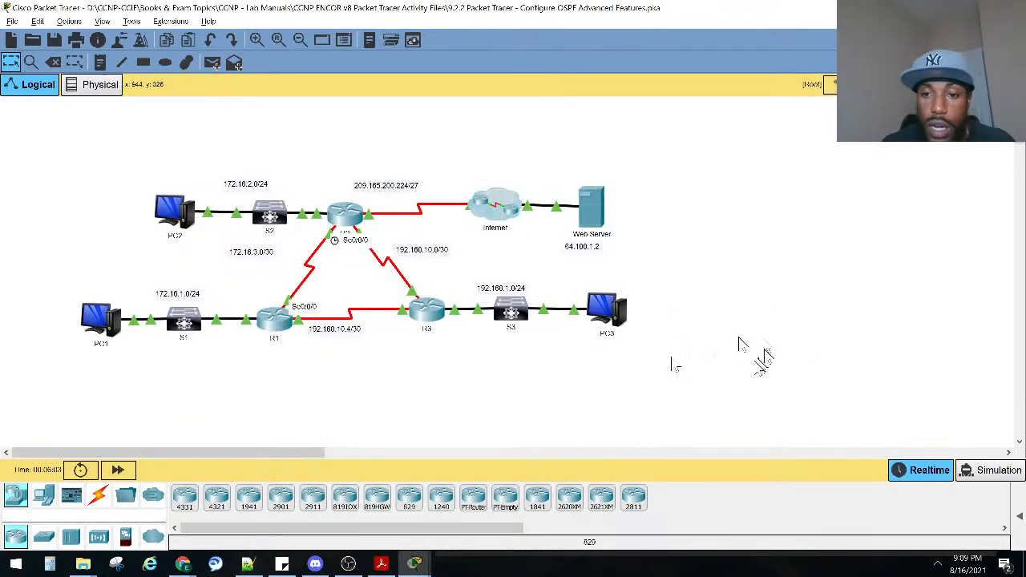
key(alt+Tab)
key(alt+Tab)
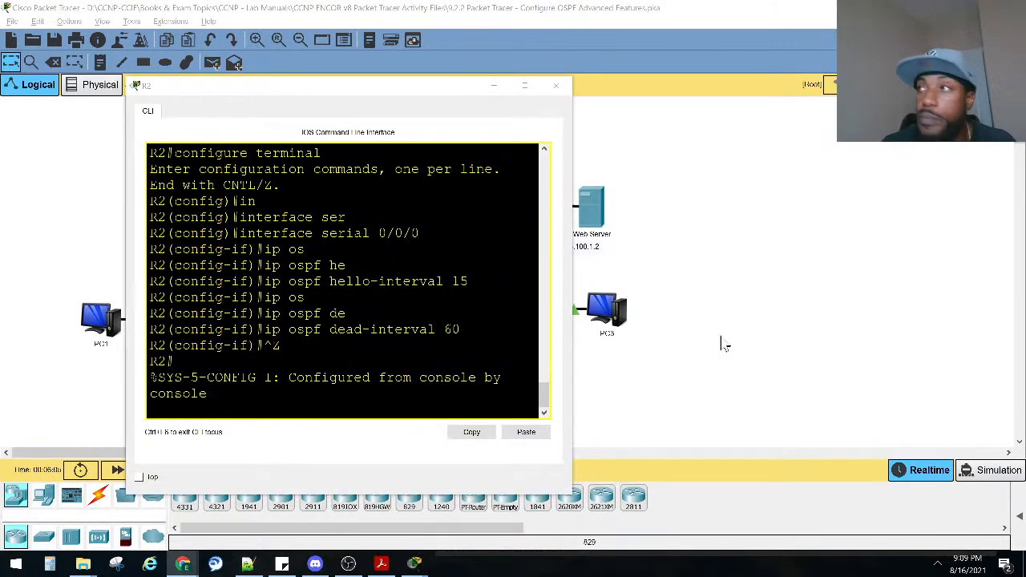
click(387, 328)
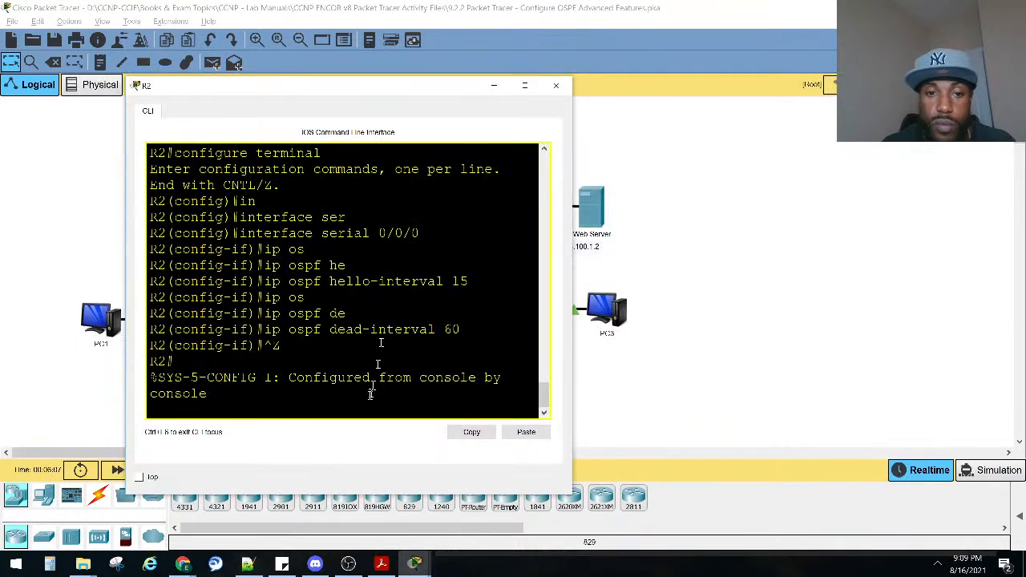
click(414, 563)
click(176, 506)
scroll(765, 360, down, 3)
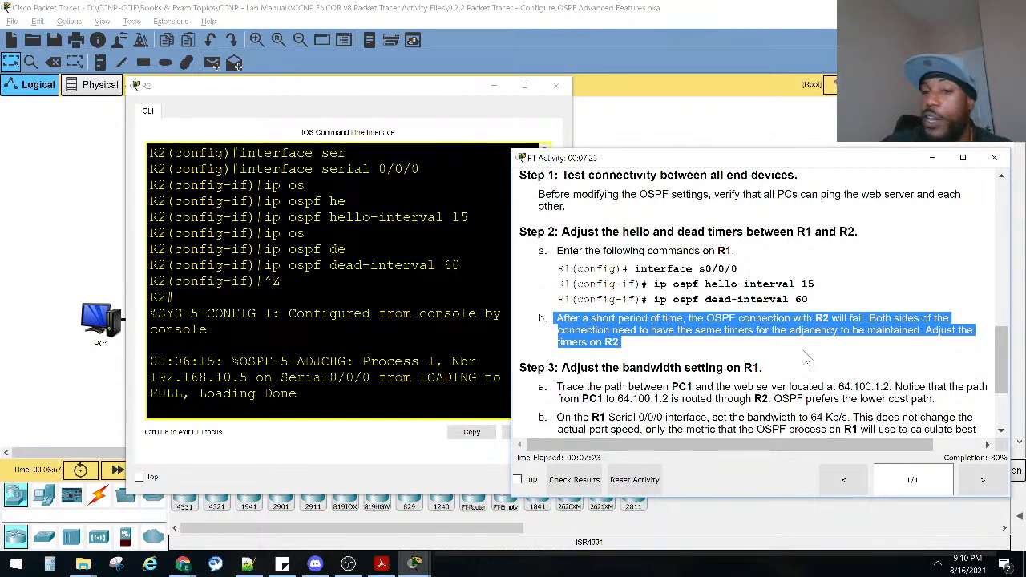
click(346, 312)
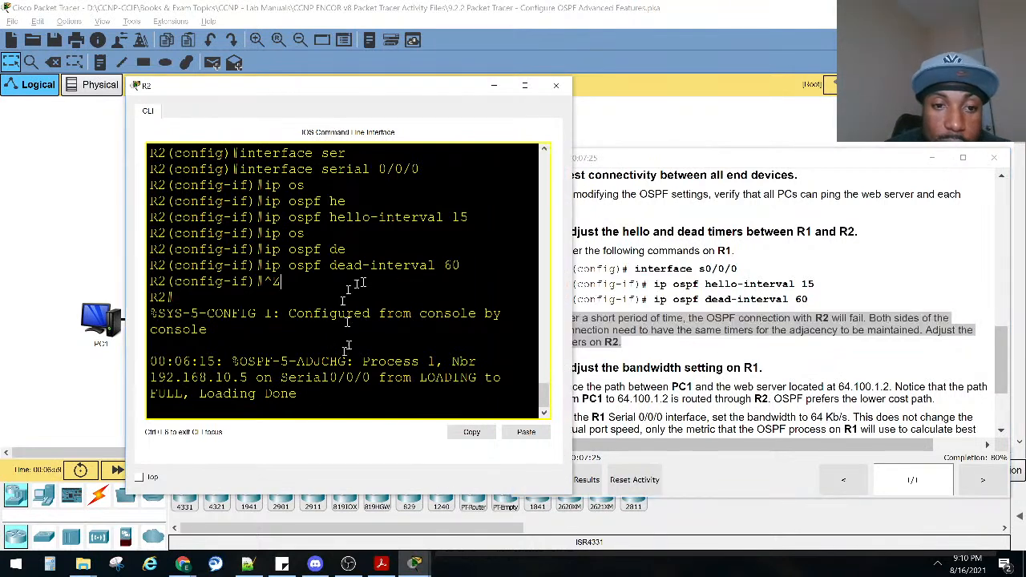
Review R2's OSPF adjacency message and the Step 3 path-tracing instructions, and examine the PC1-to-web-server path on the topology.
drag(264, 361, 323, 396)
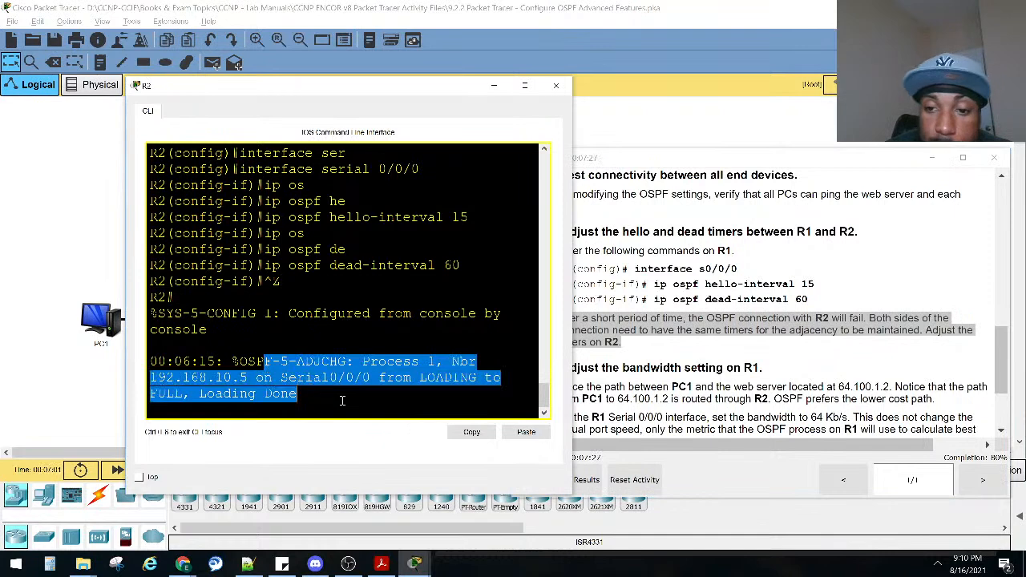
click(755, 398)
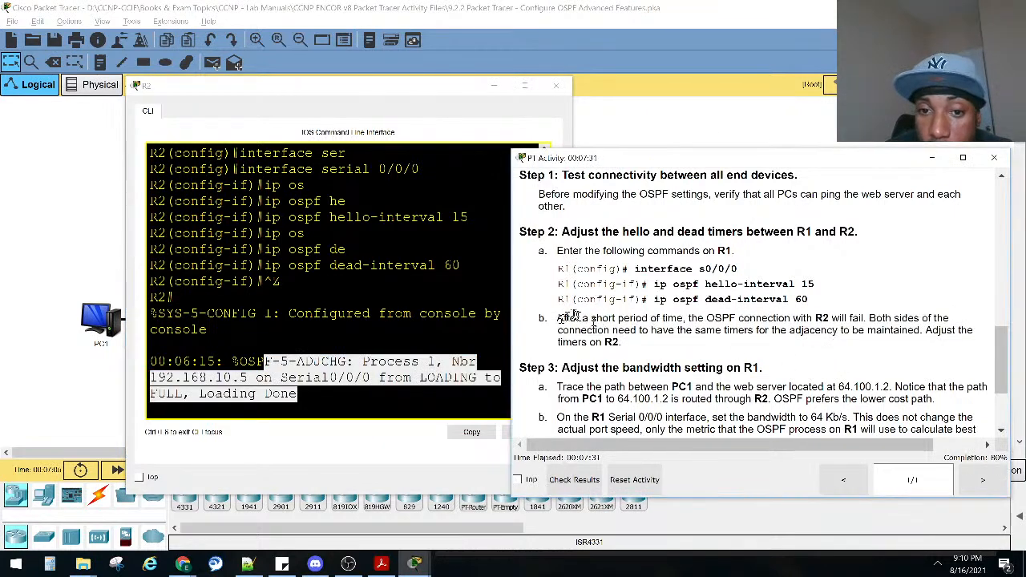
drag(562, 363, 767, 370)
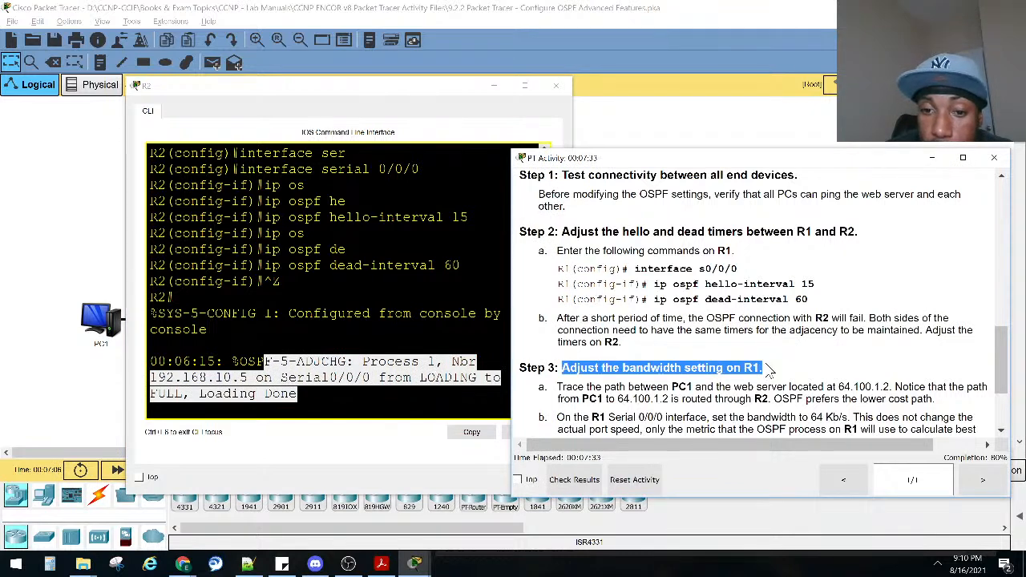
click(496, 86)
drag(670, 398, 701, 387)
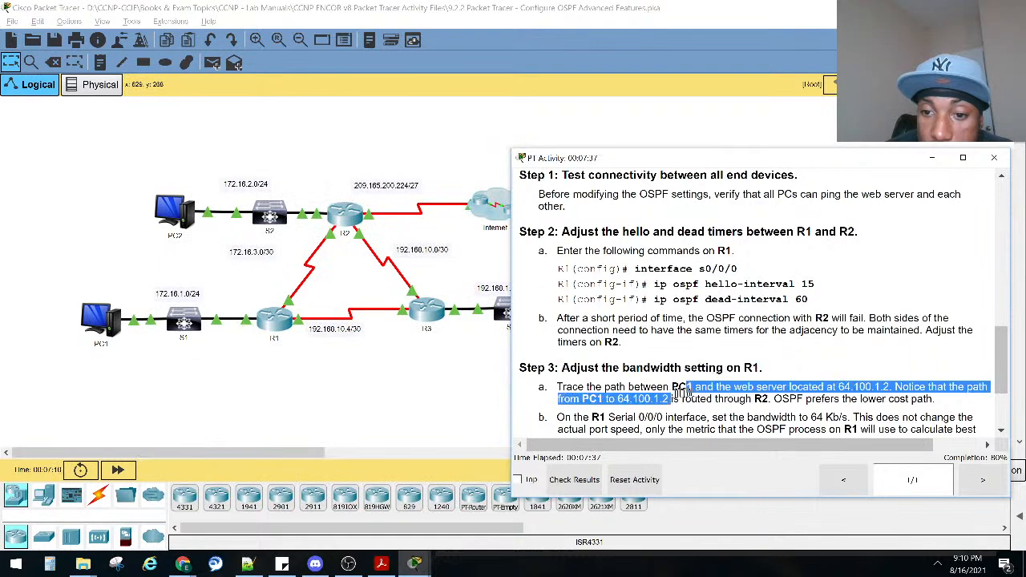
click(224, 377)
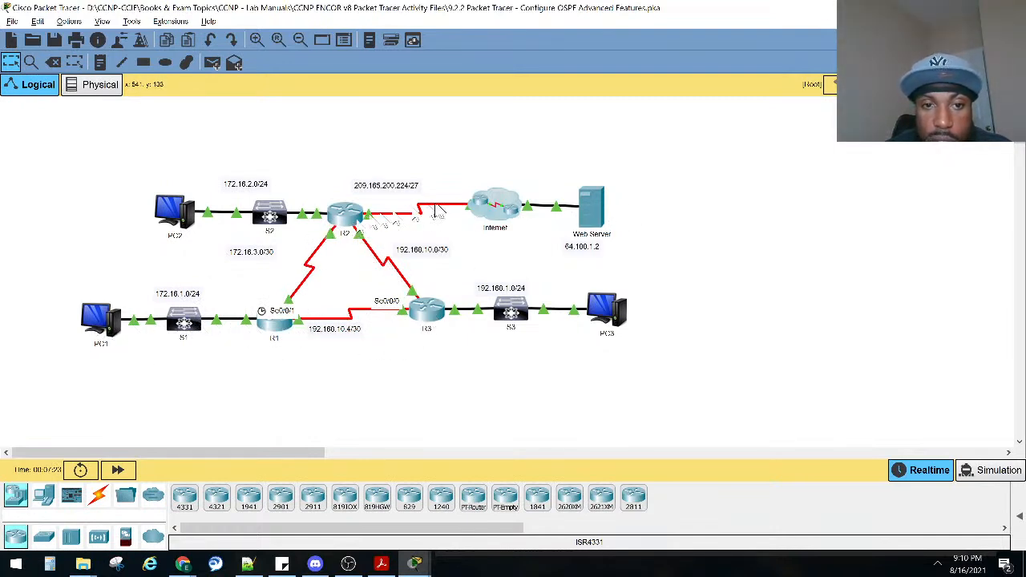
mouse_move(605, 204)
key(alt+Tab)
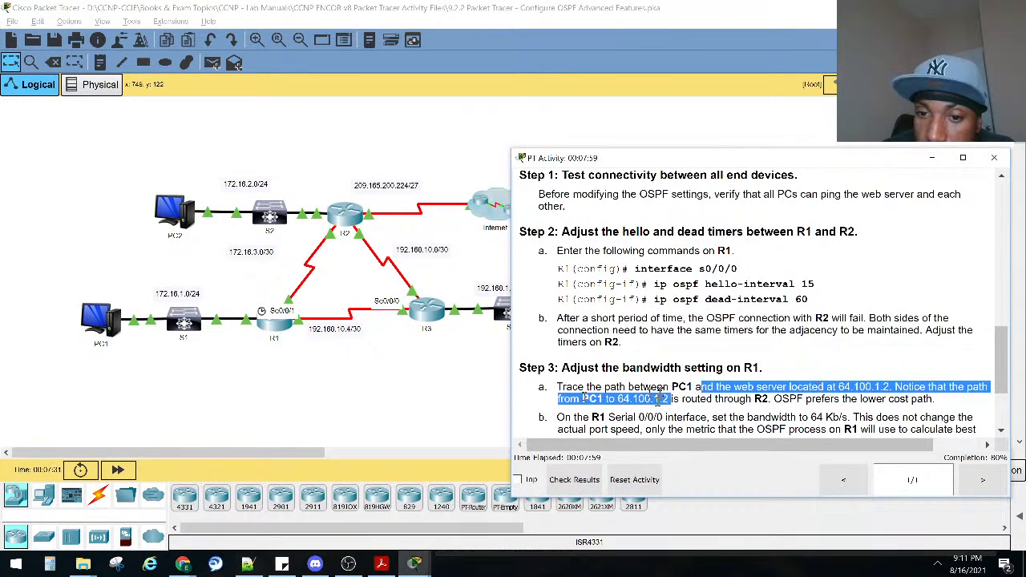
Trace the route from PC1's command prompt to the web server at 64.100.1.2 with tracert.
click(100, 318)
click(195, 440)
key(Up)
key(Down)
text(tr)
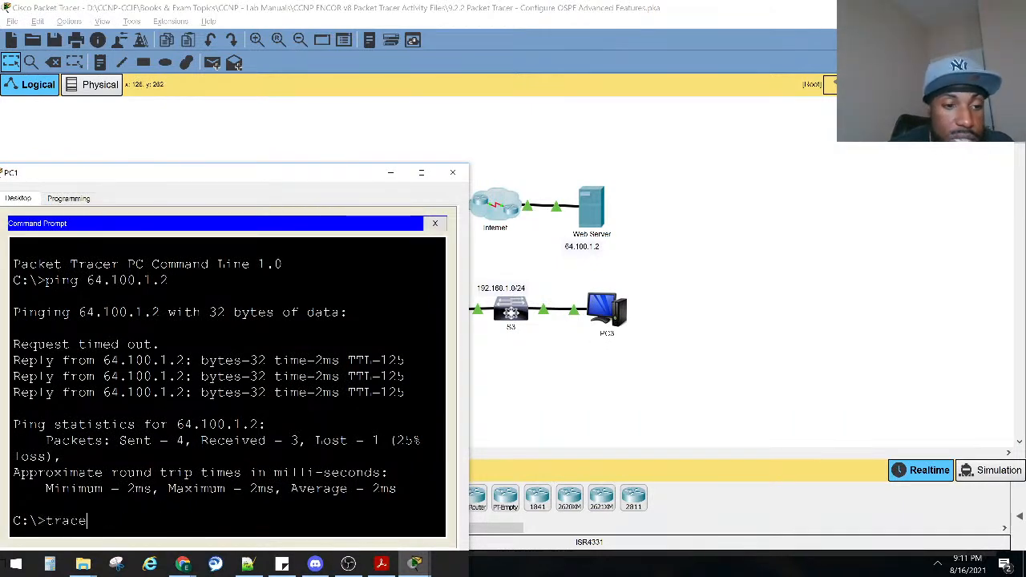
text(aceroute 64.100.1.)
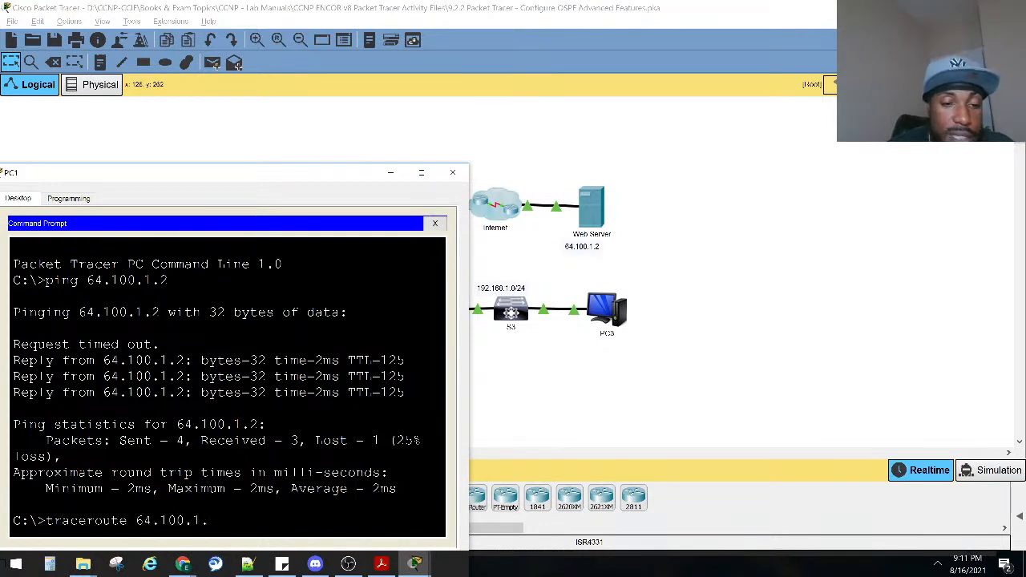
key(Return)
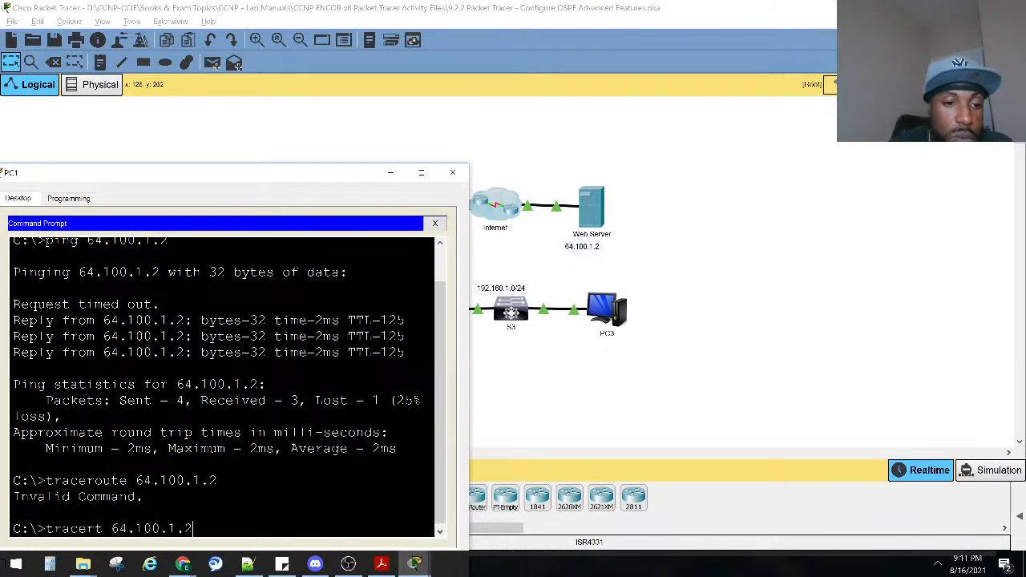
key(Return)
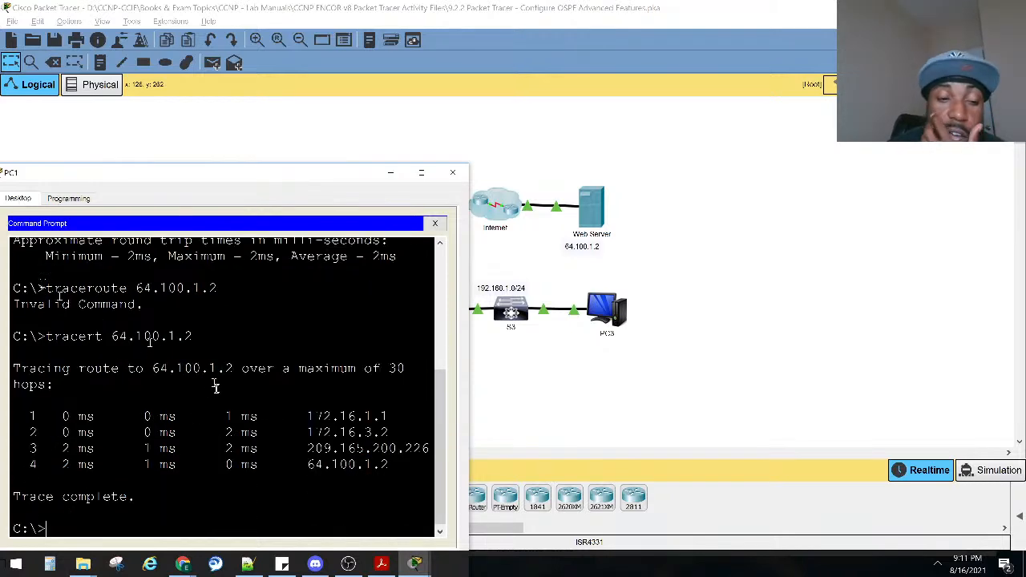
Widen PC1's window and compare the first two hops of the trace with the R1 and R2 links on the topology.
drag(472, 439, 623, 442)
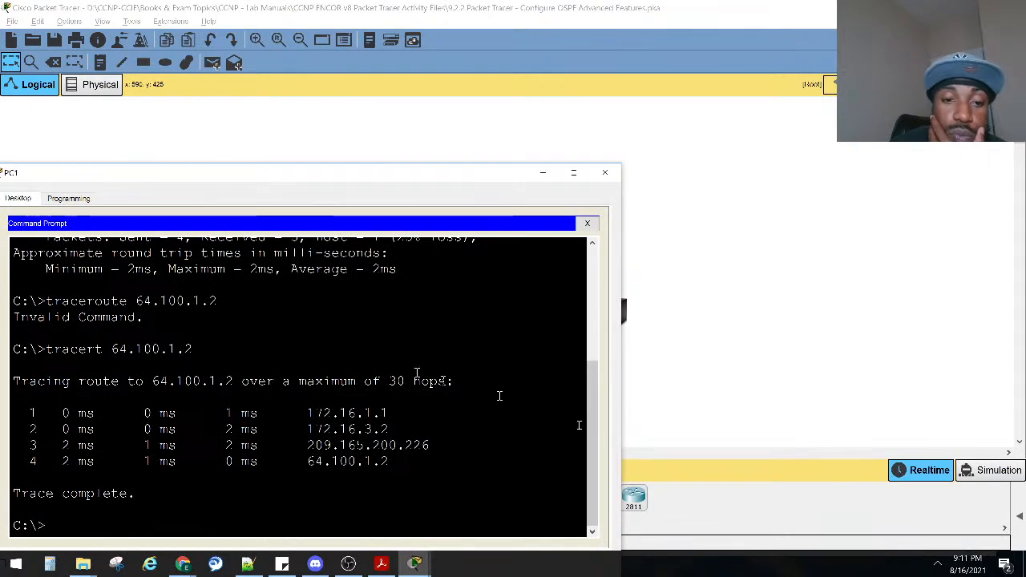
drag(395, 417, 303, 415)
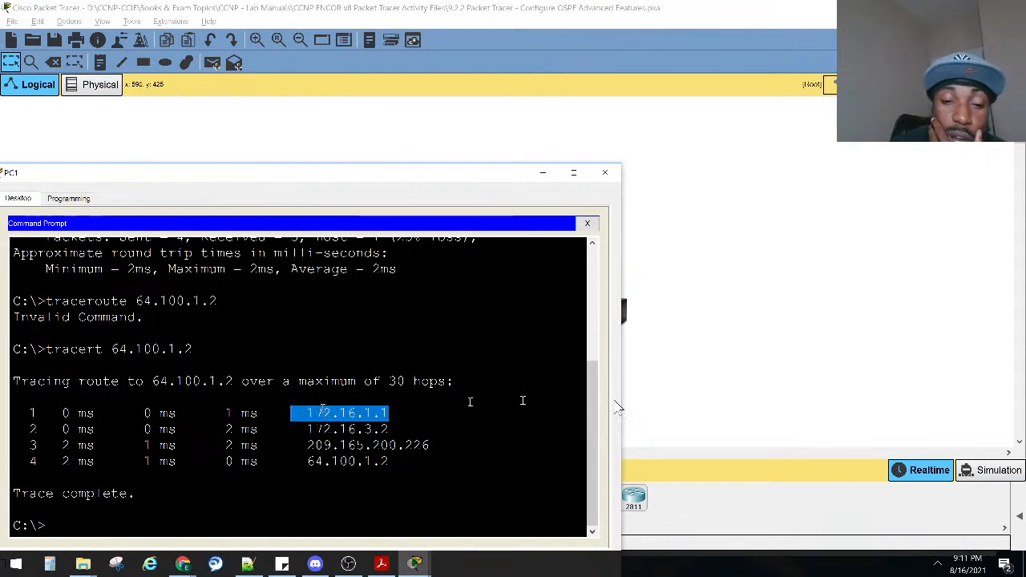
click(731, 407)
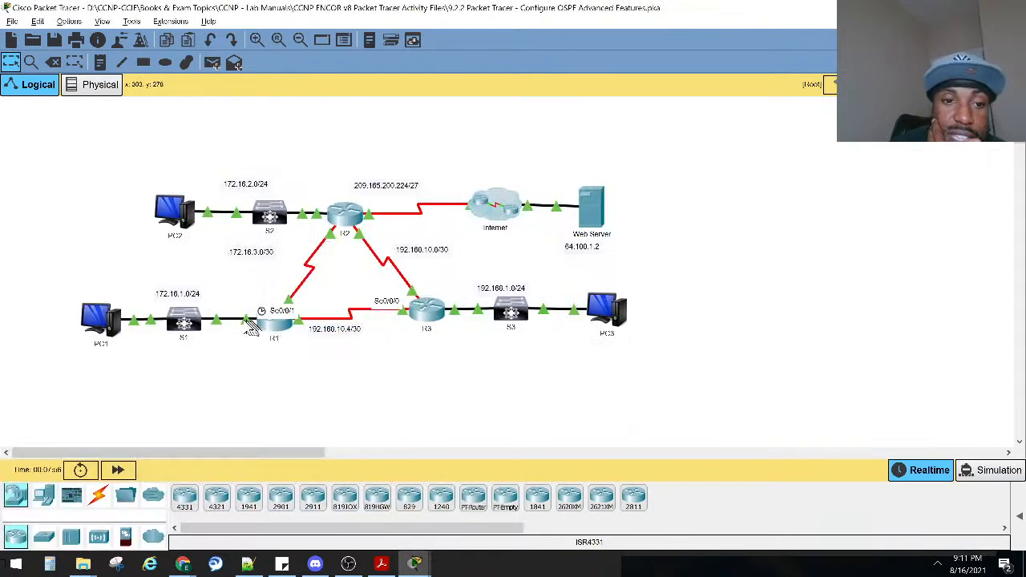
mouse_move(246, 319)
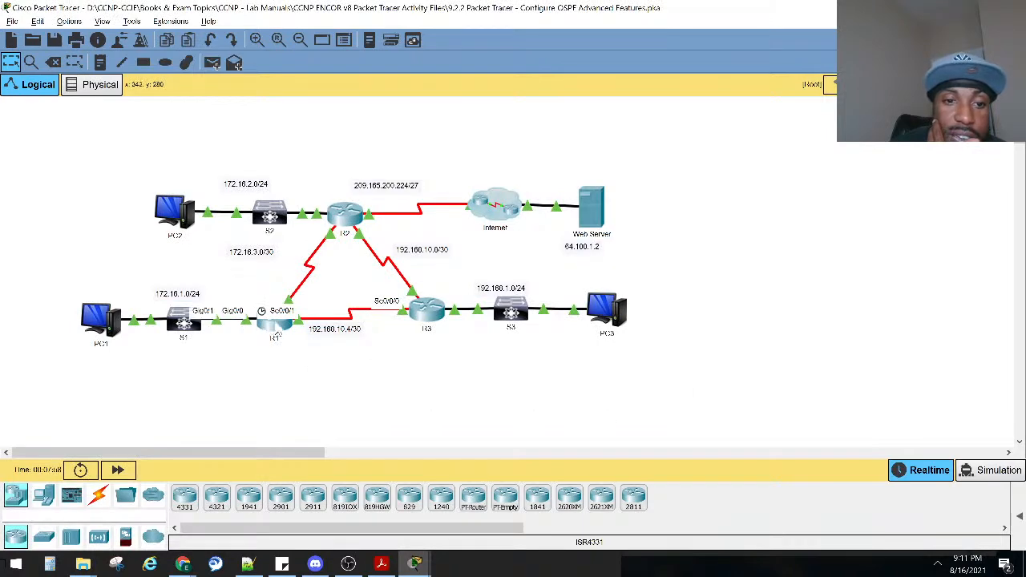
mouse_move(272, 335)
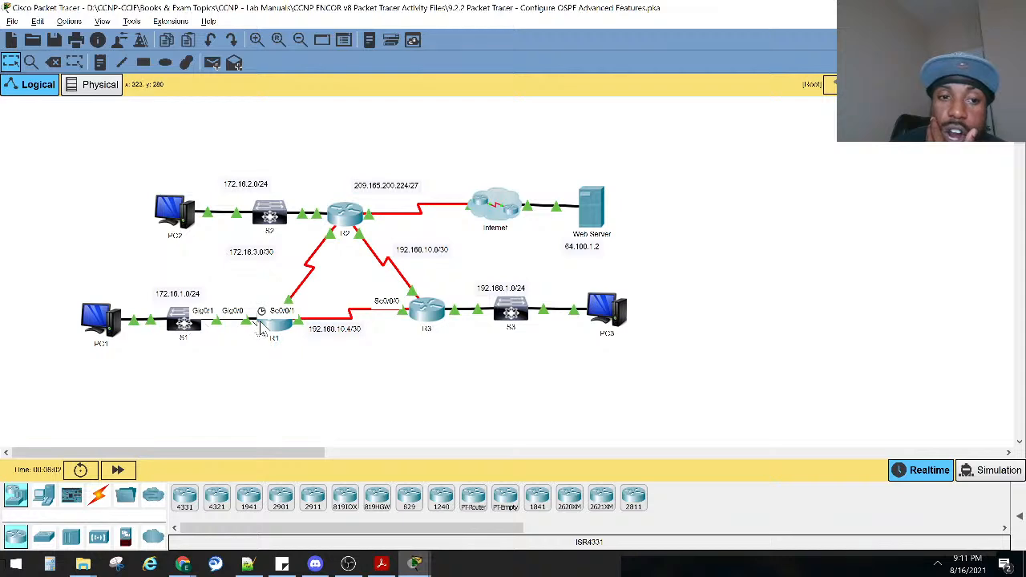
key(alt+Tab)
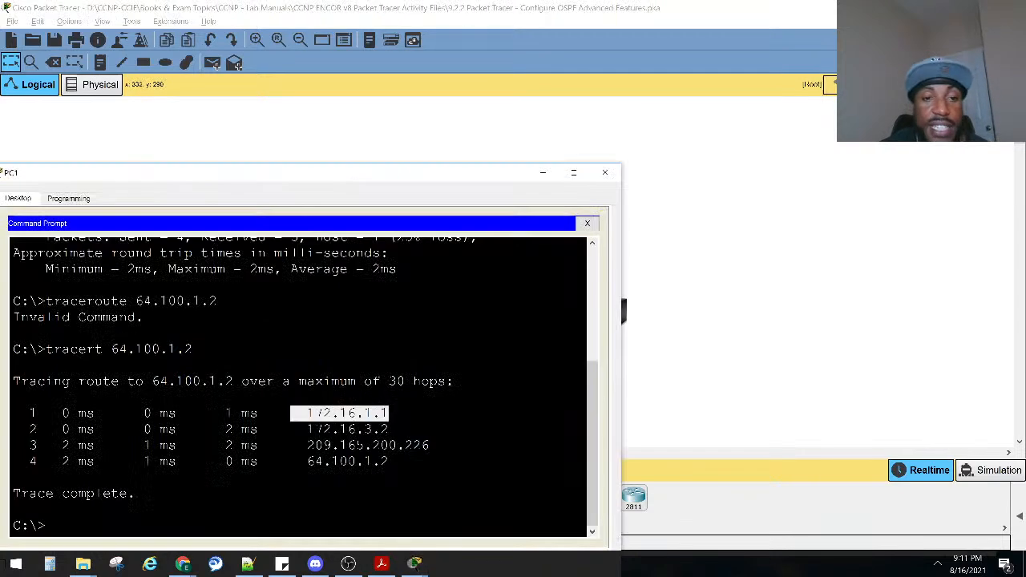
drag(393, 434, 292, 429)
click(802, 434)
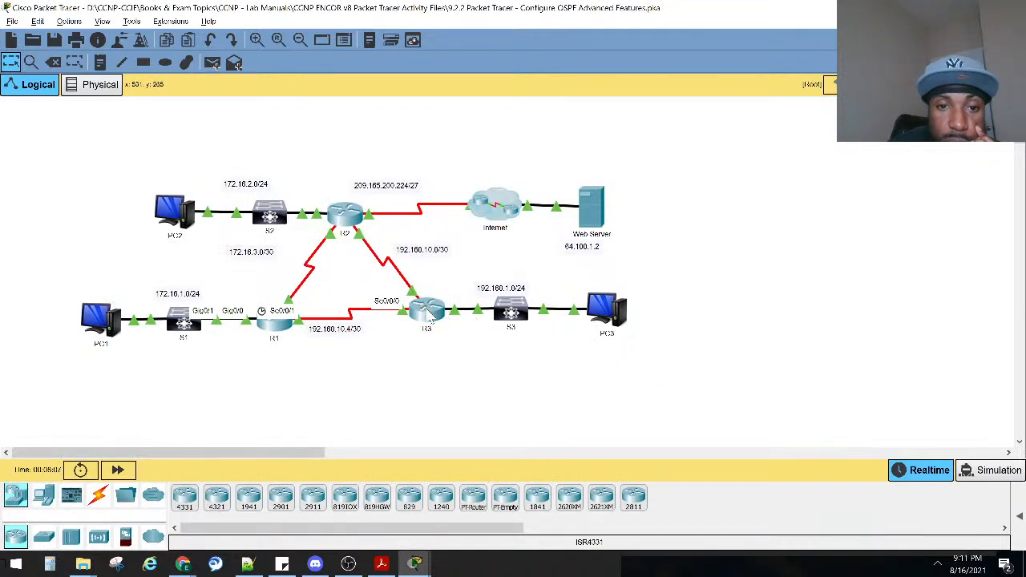
mouse_move(431, 318)
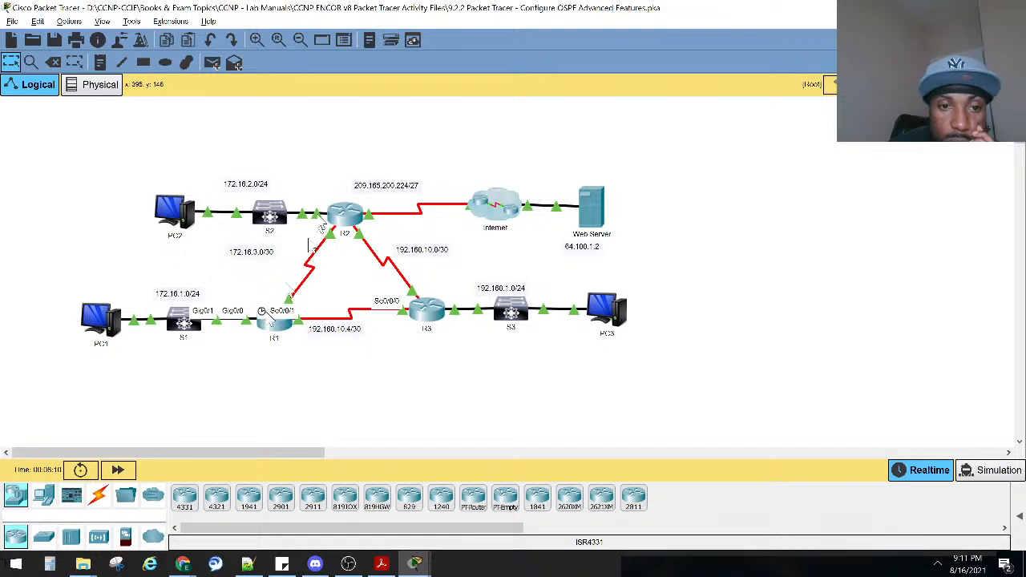
mouse_move(345, 223)
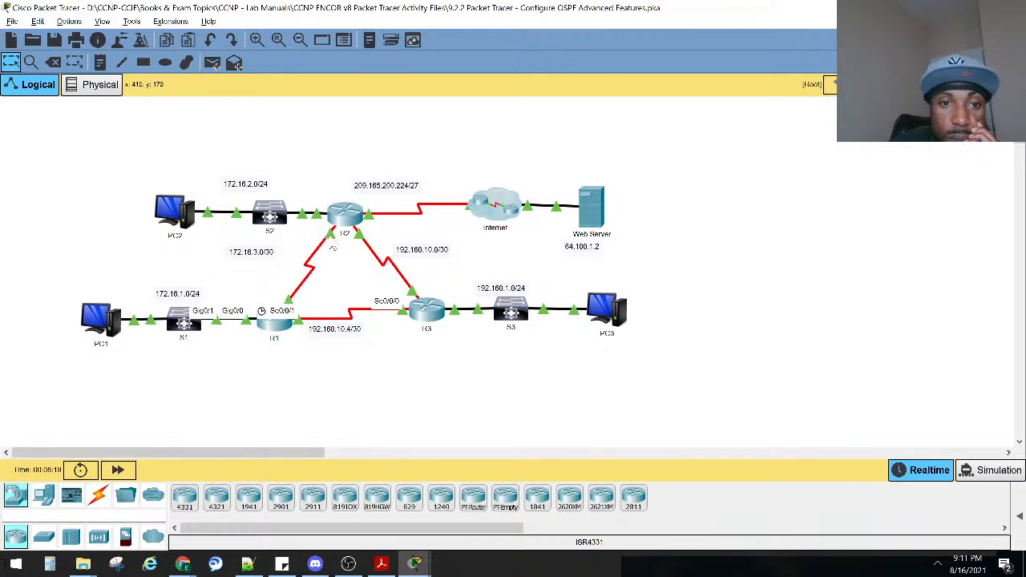
Compare the third and fourth hops of the trace with the Internet link and web server on the topology.
key(alt+Tab)
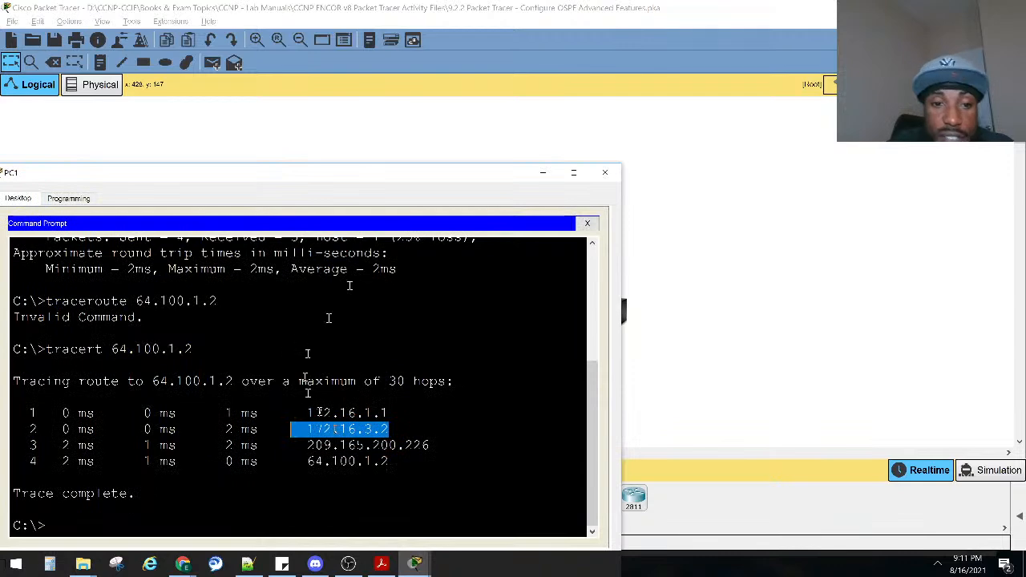
drag(429, 446, 305, 446)
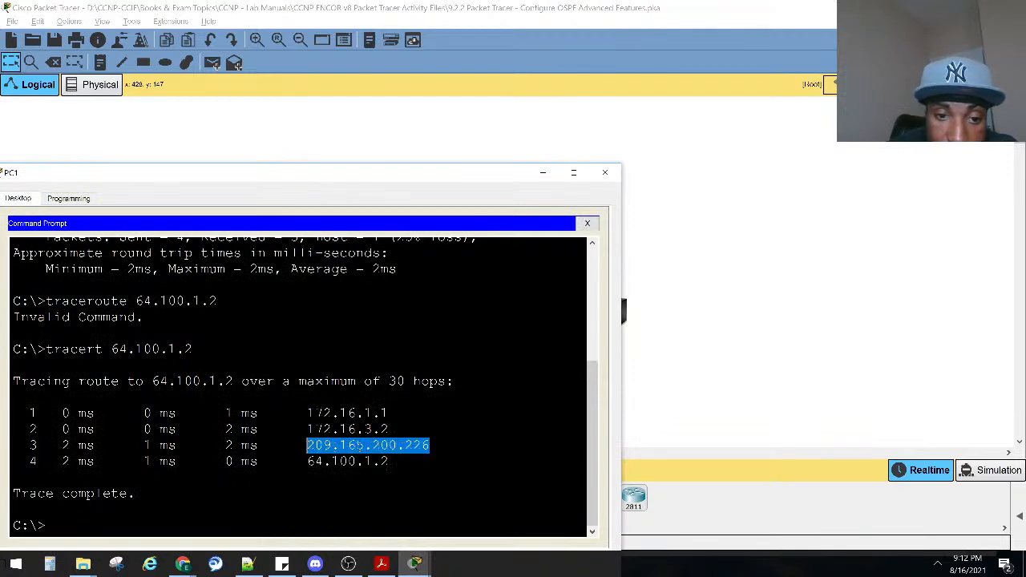
click(547, 10)
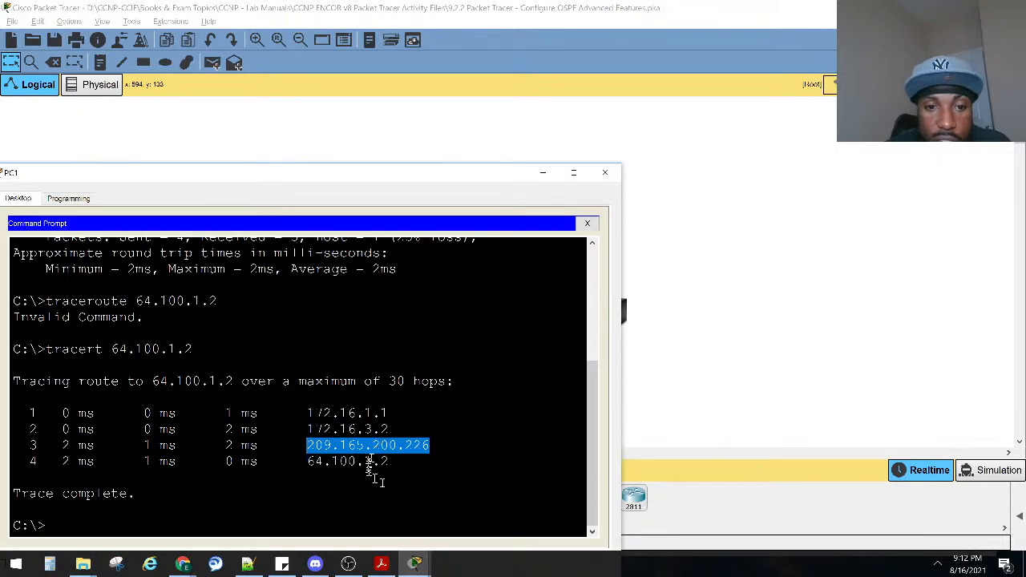
drag(393, 463, 299, 463)
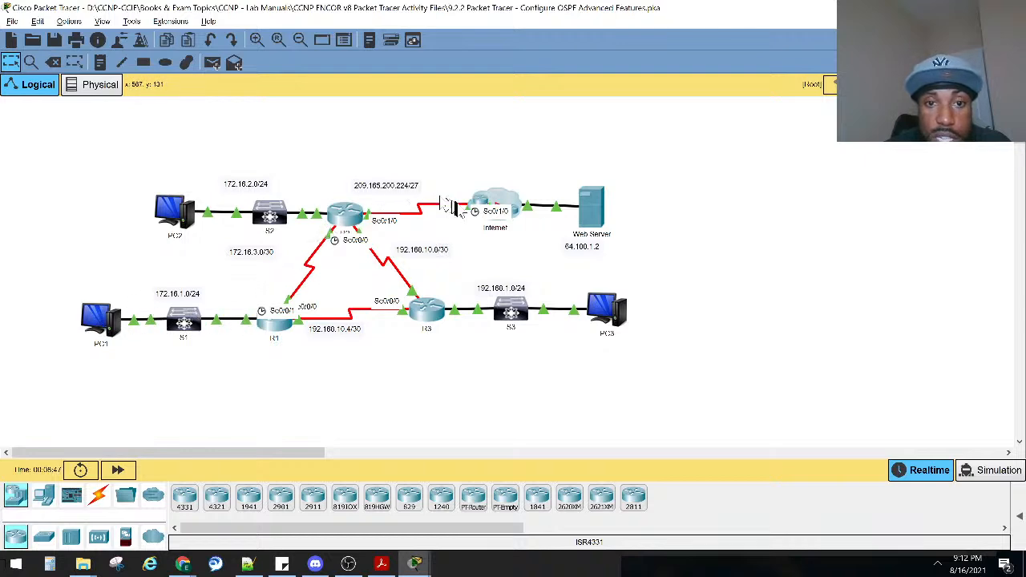
key(alt+Tab)
key(alt+Tab)
key(alt+Tab)
key(alt+Tab)
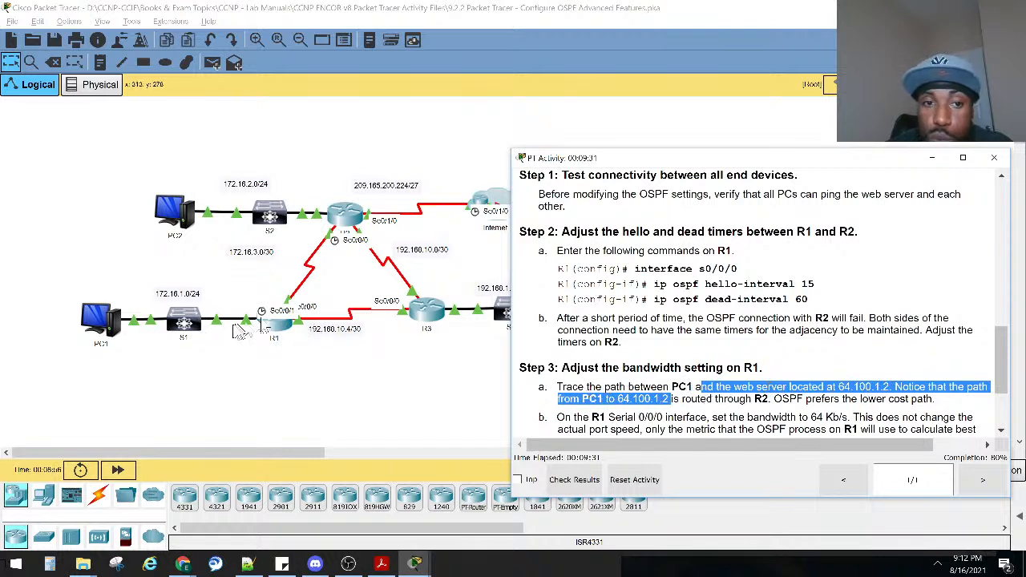
Read the rest of the lab's Step 3 instructions on path cost and R1's bandwidth setting, through Part 2.
drag(780, 399, 934, 401)
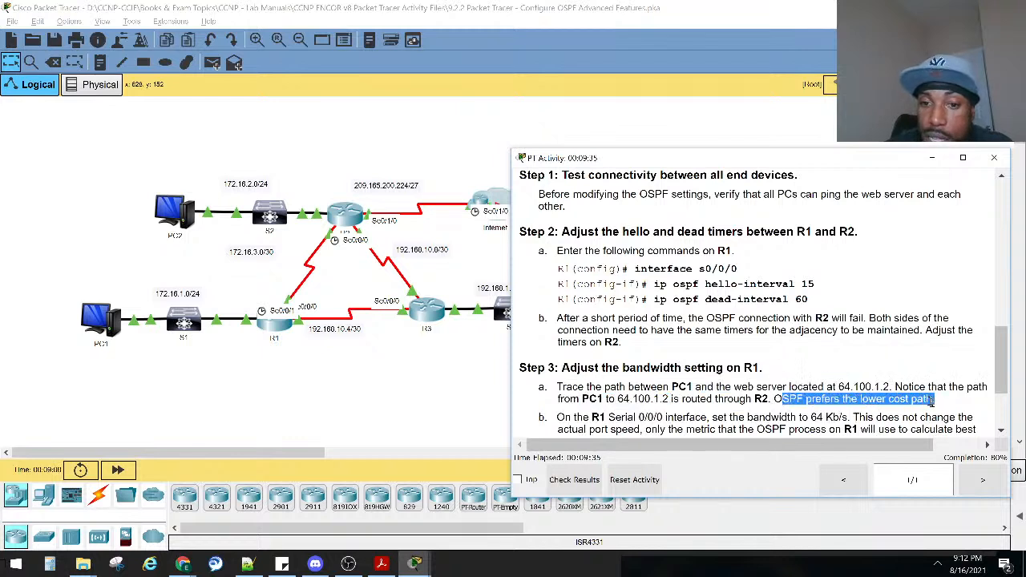
scroll(721, 351, down, 1)
drag(557, 370, 964, 378)
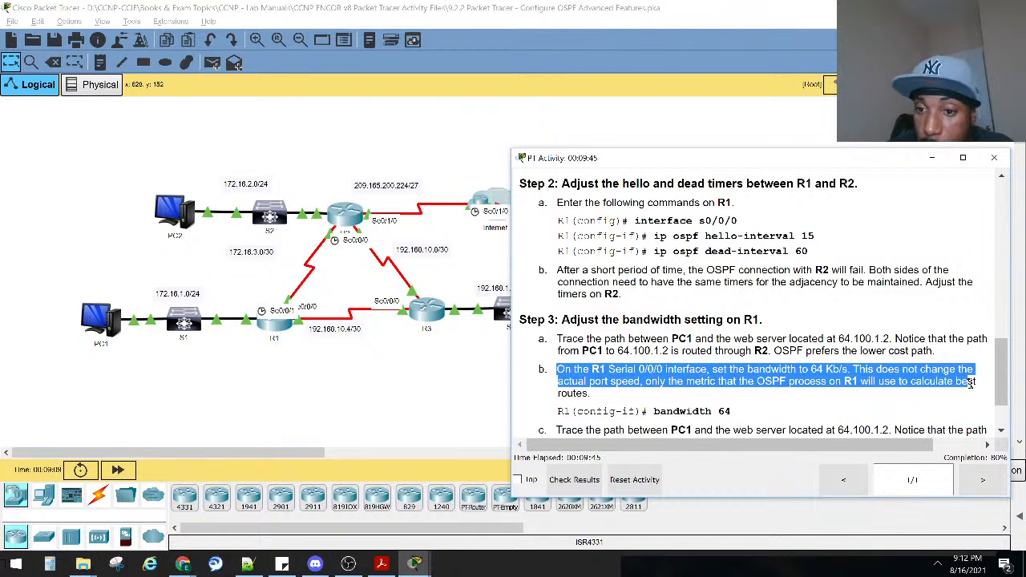
drag(973, 386, 976, 401)
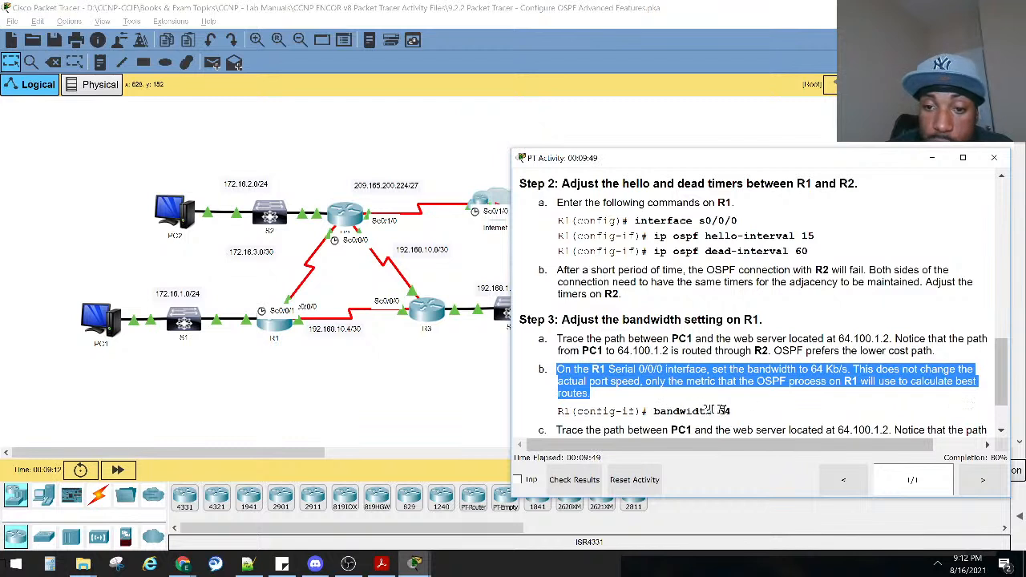
drag(731, 412, 654, 414)
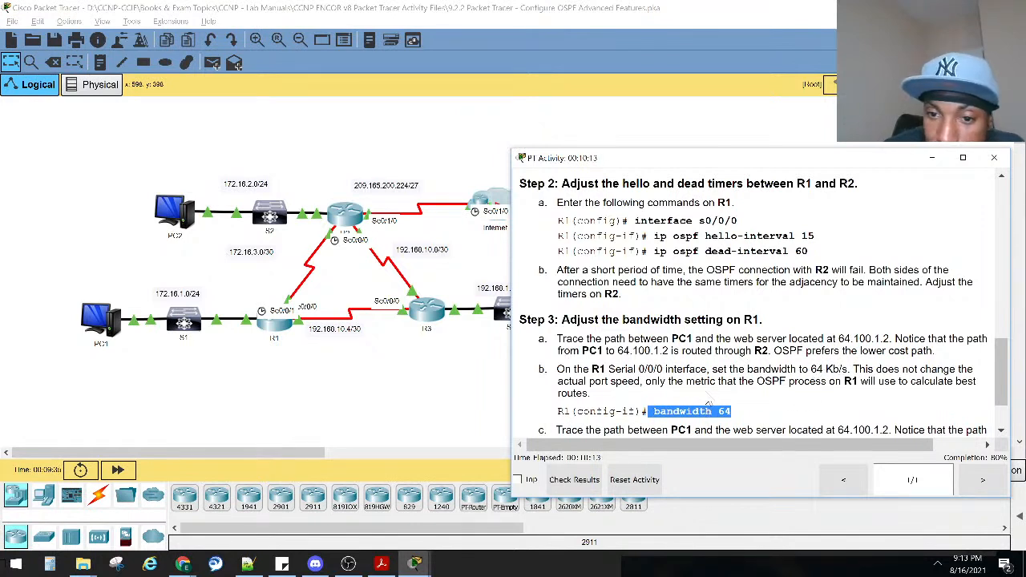
scroll(709, 403, down, 1)
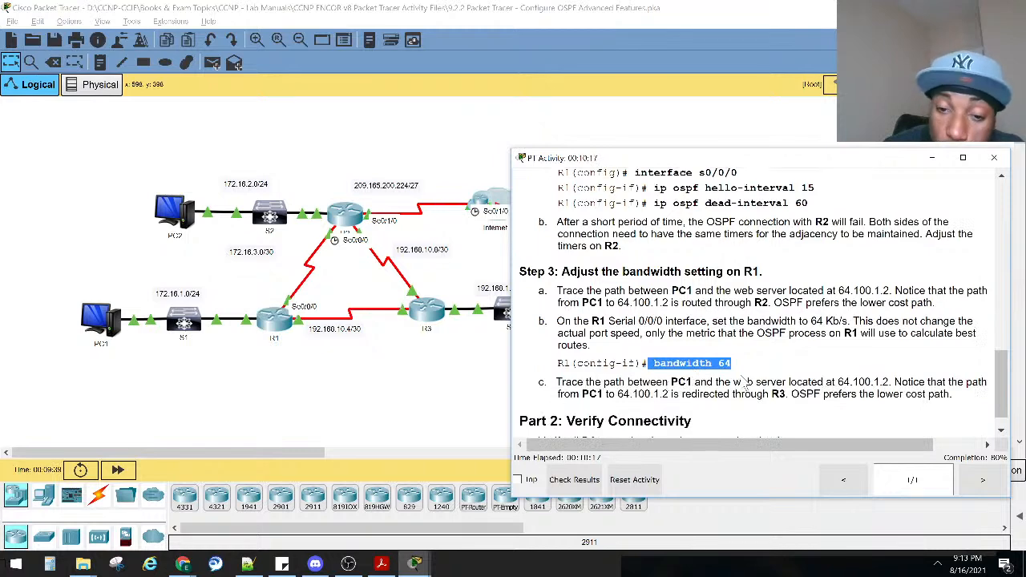
scroll(745, 385, down, 1)
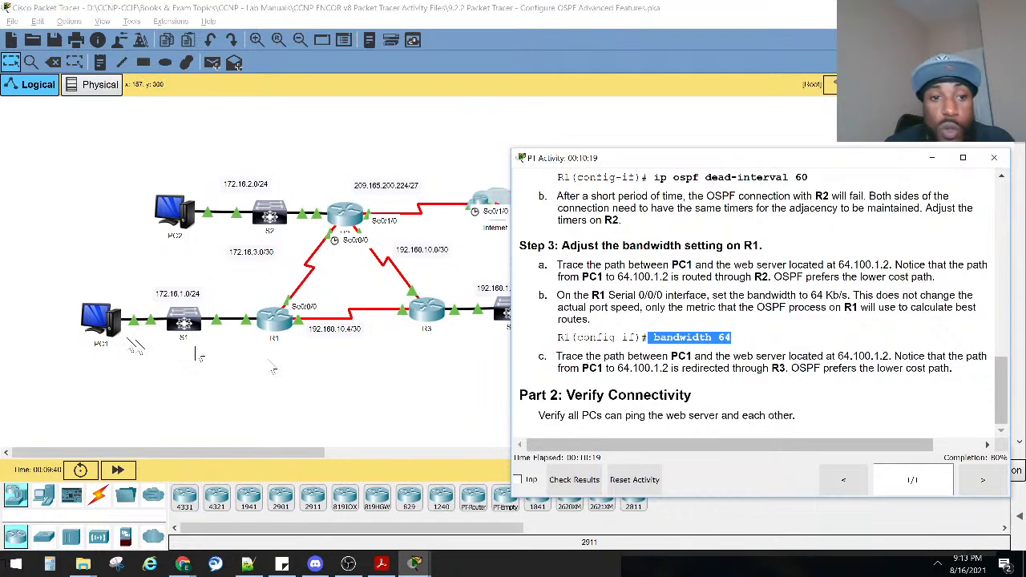
Open R1's console, check the topology between R1 and the web server, and bring up a fresh R1 command prompt.
click(276, 321)
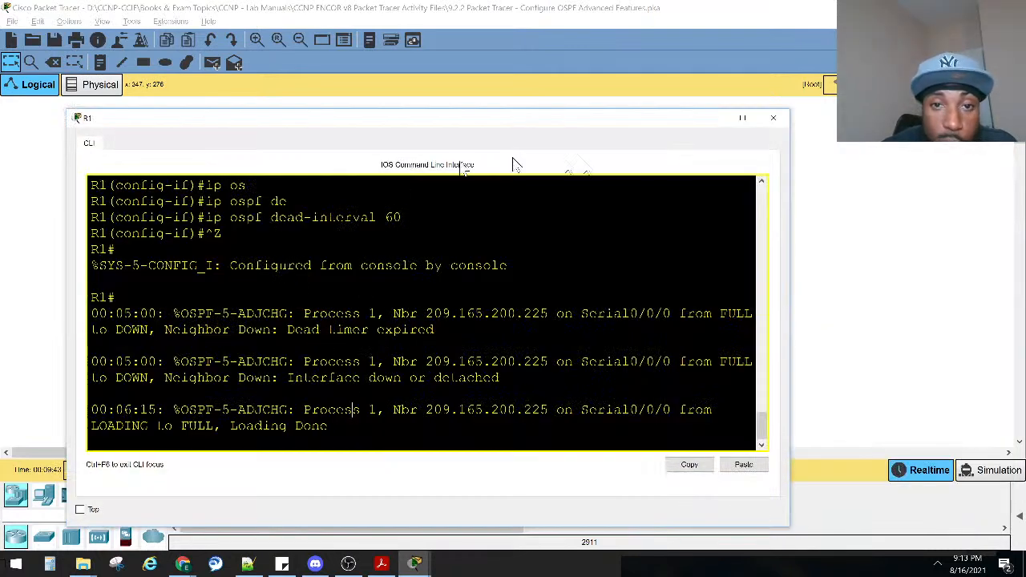
click(712, 118)
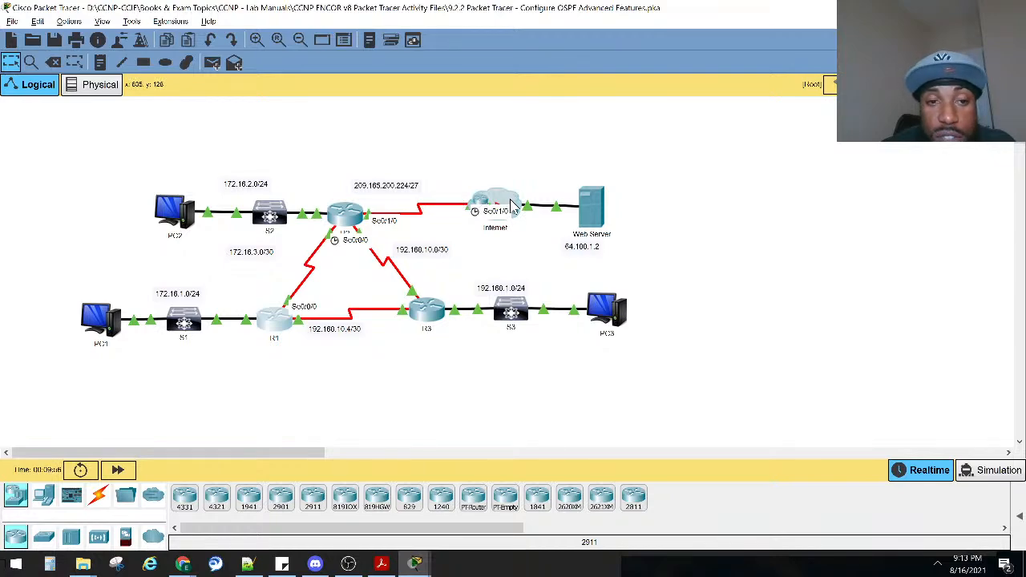
key(alt+Tab)
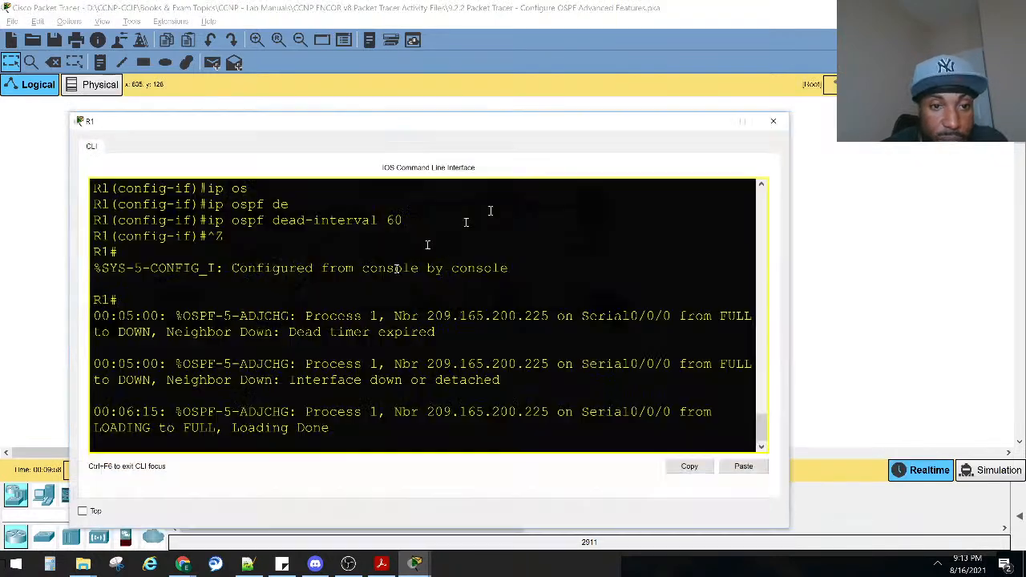
key(alt+Tab)
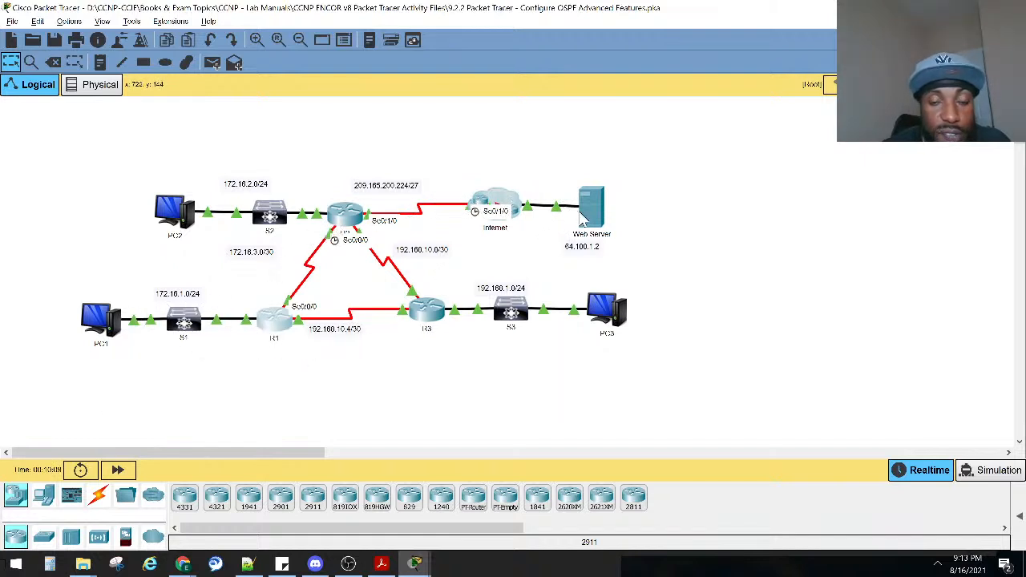
key(alt+Tab)
click(370, 392)
key(Return)
Enter global configuration mode on R1 and open the configuration of interface serial 0/0/0.
key(Return)
key(Return)
key(Return)
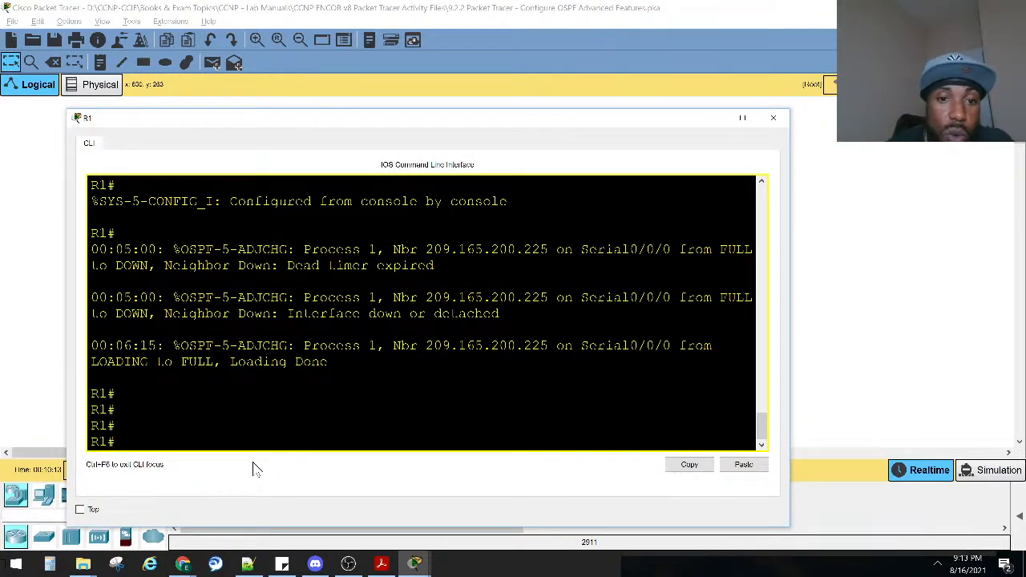
text(conf)
key(Tab)
text(t)
key(Tab)
key(Return)
text(in)
key(Tab)
text(ser)
key(Tab)
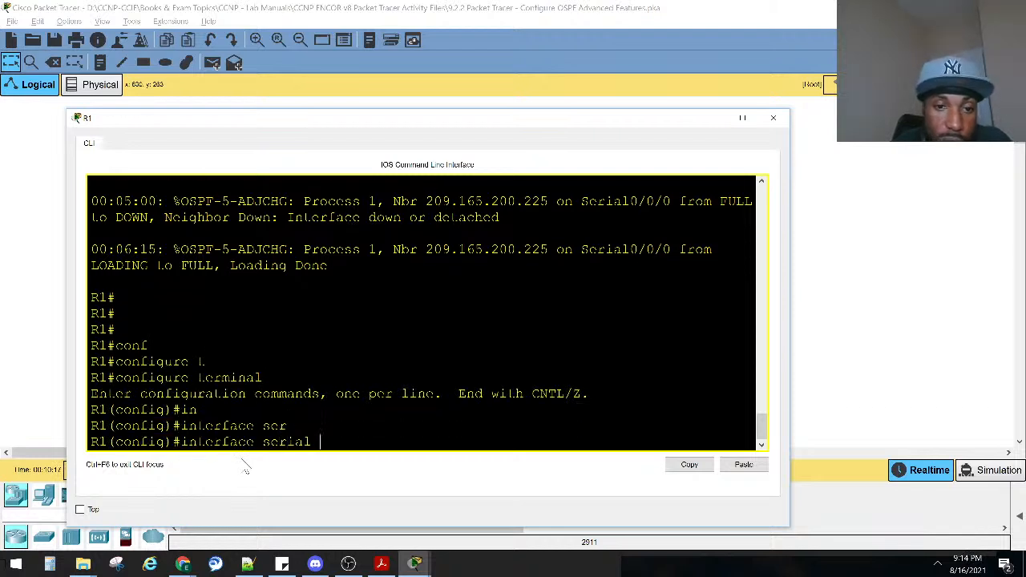
key(Return)
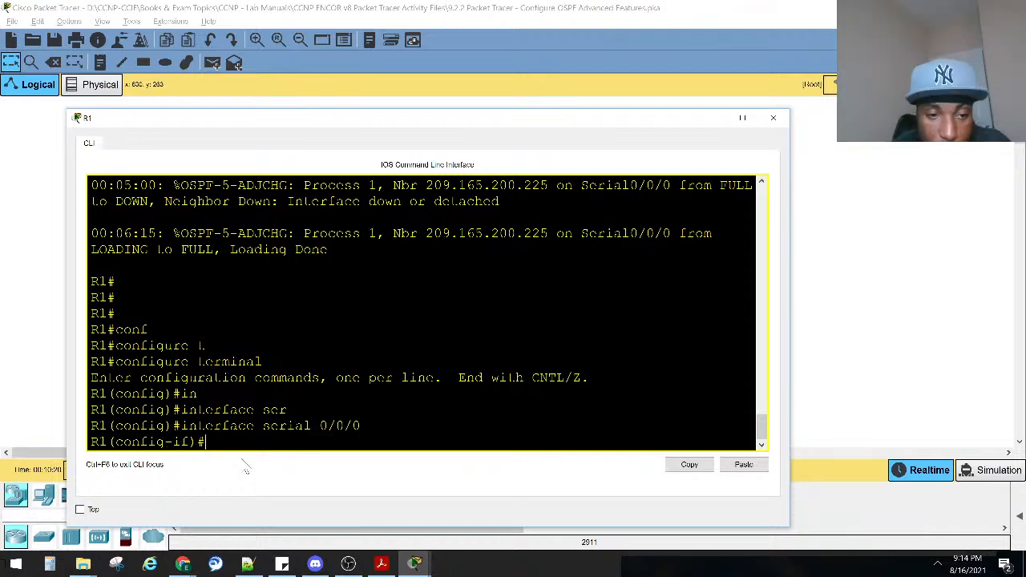
Set the interface bandwidth to 64, exit configuration mode and leave R1's console.
text(b)
key(Tab)
text(64)
key(Return)
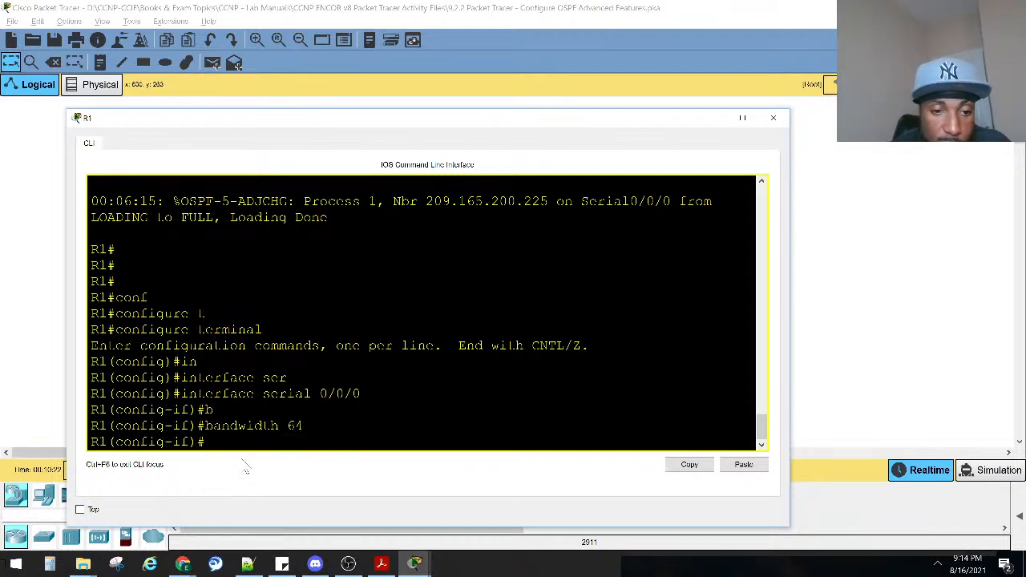
key(ctrl+z)
key(Return)
key(alt+F4)
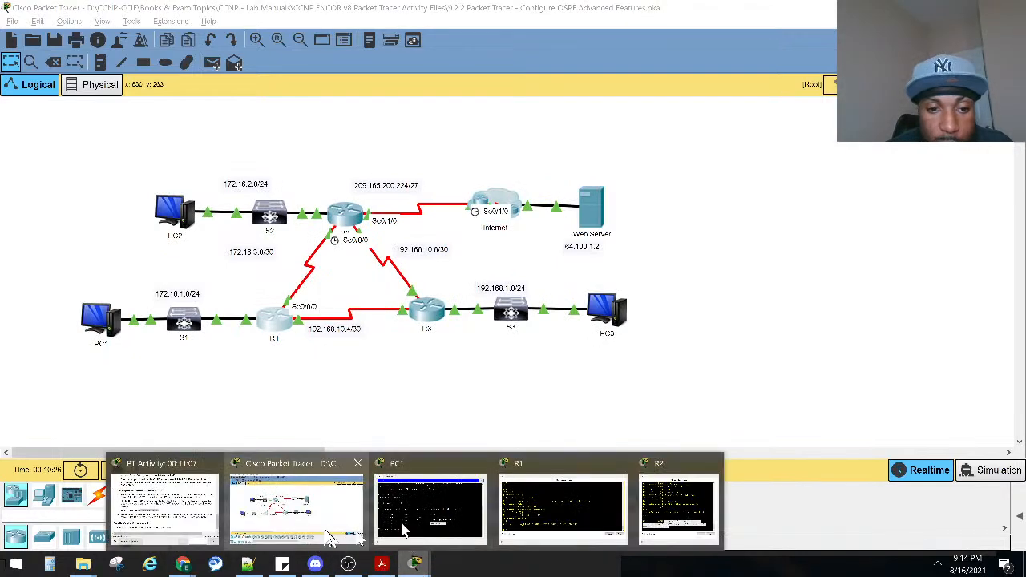
Read Step 3c of the lab on the redirected path and recheck the entered commands in R1's console.
click(193, 509)
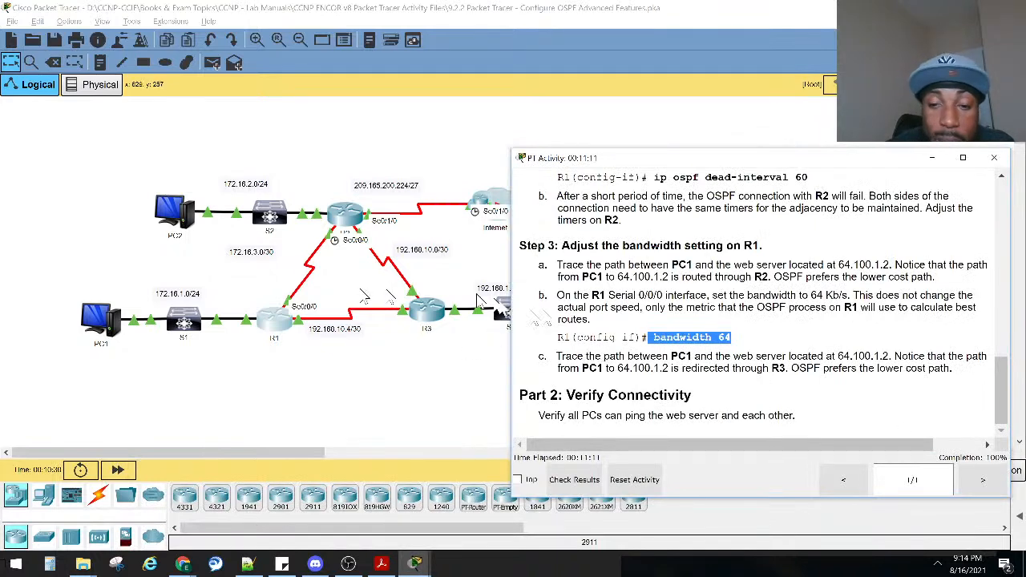
drag(896, 360, 806, 386)
click(413, 370)
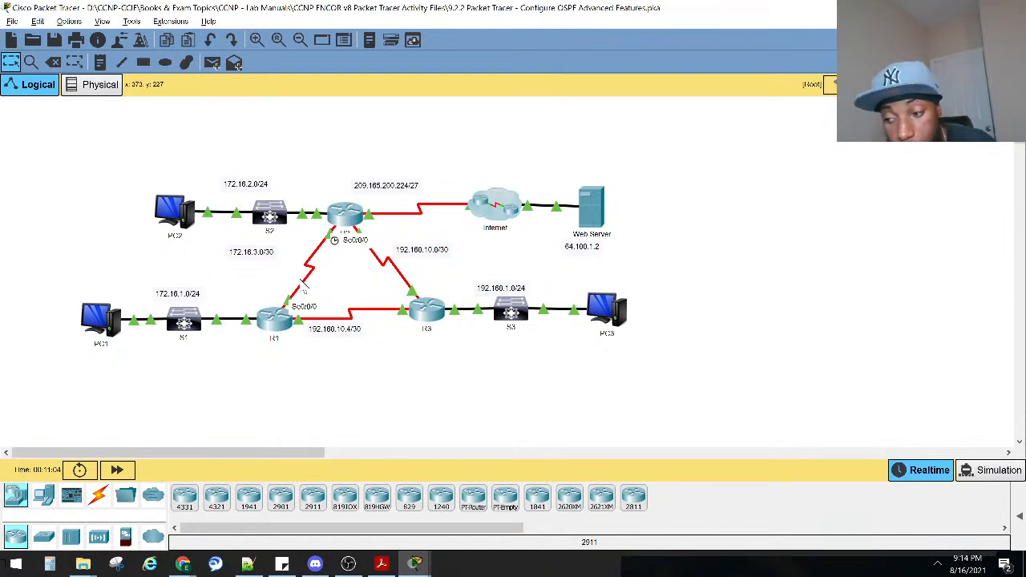
click(275, 319)
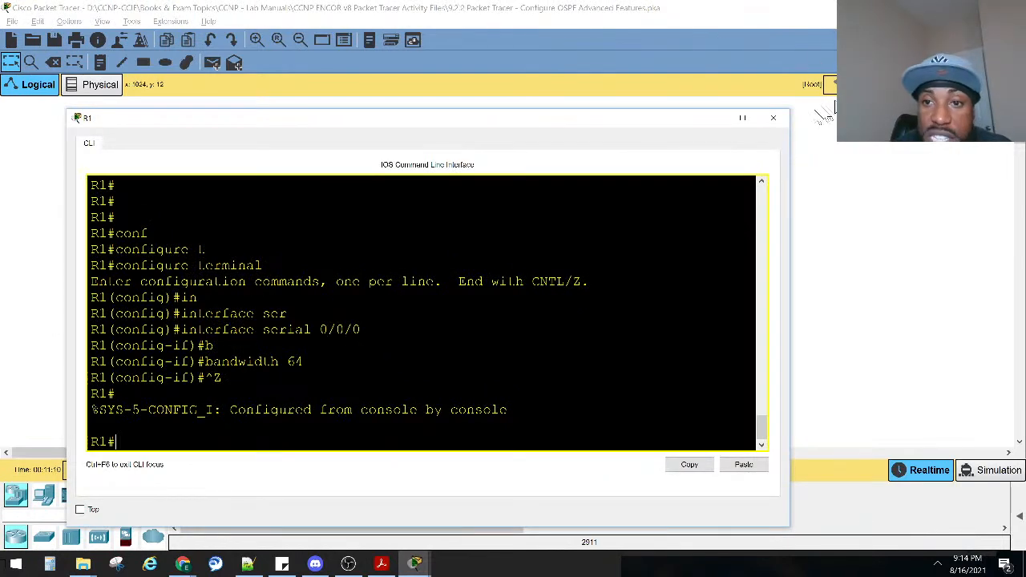
click(773, 118)
Run tracert 64.100.1.2 again from PC1's command prompt.
click(93, 316)
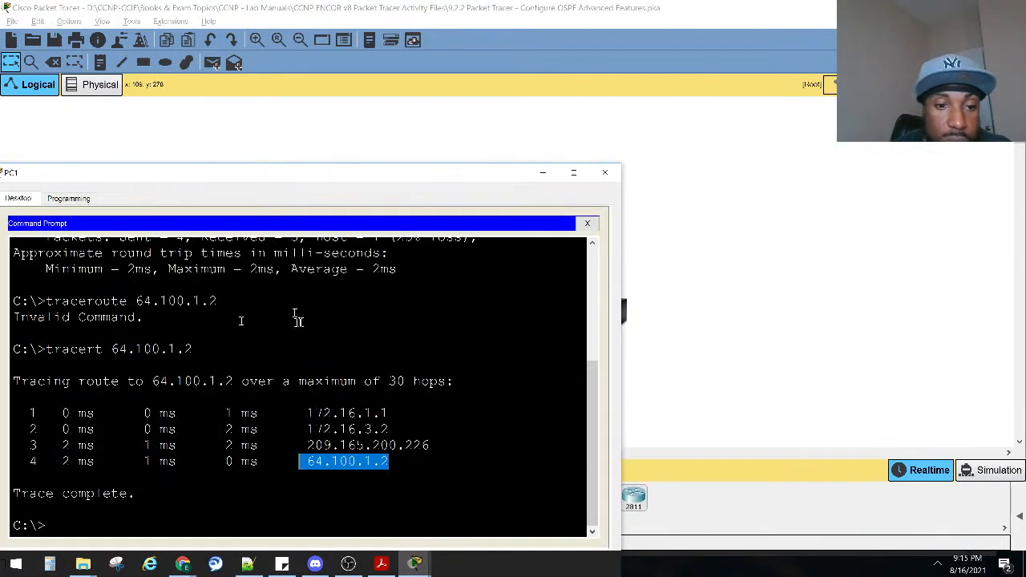
key(Up)
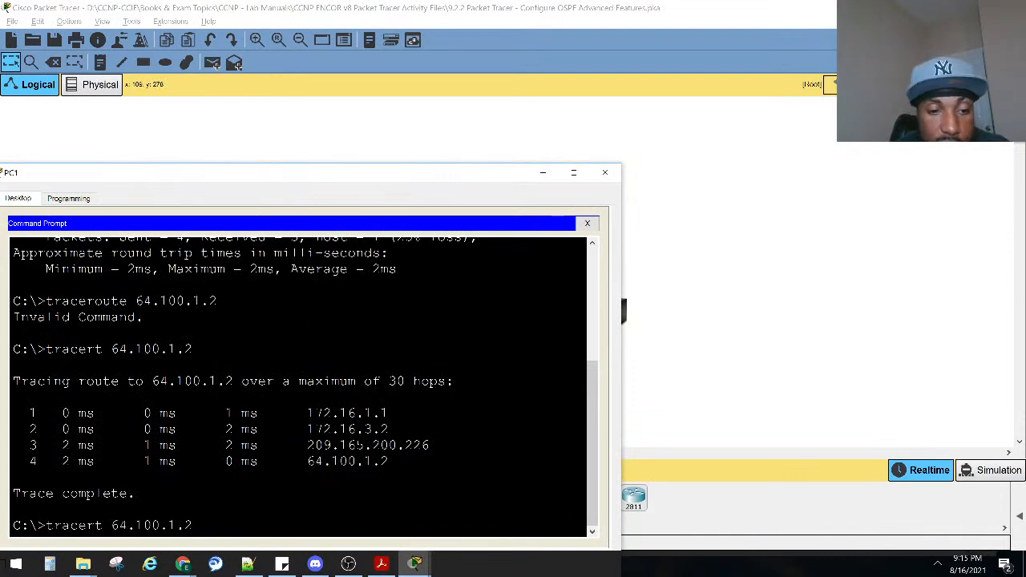
key(Return)
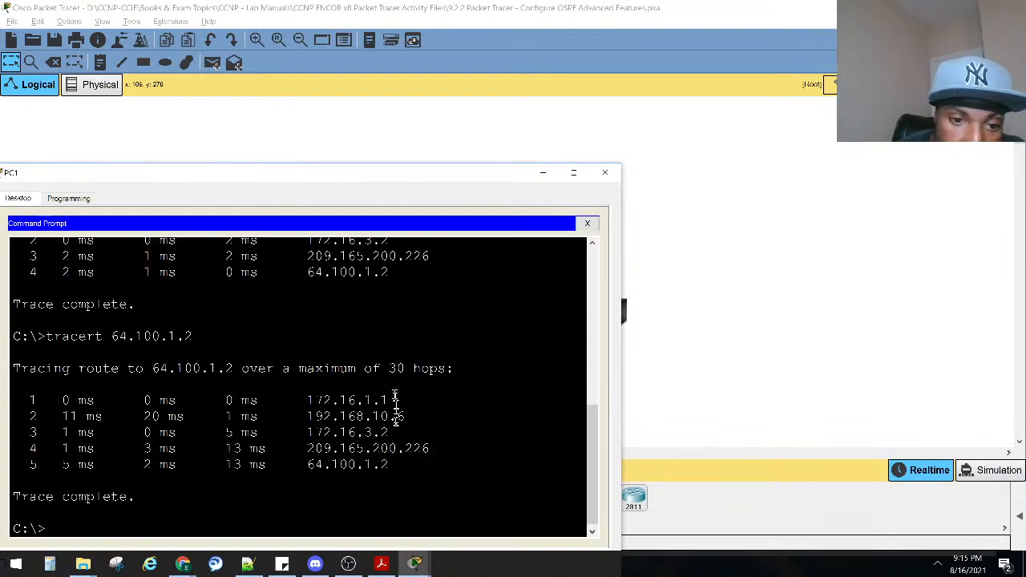
Compare the earlier trace's hops and hop count with those of the new trace.
scroll(405, 405, up, 1)
drag(314, 275, 374, 278)
drag(317, 291, 356, 291)
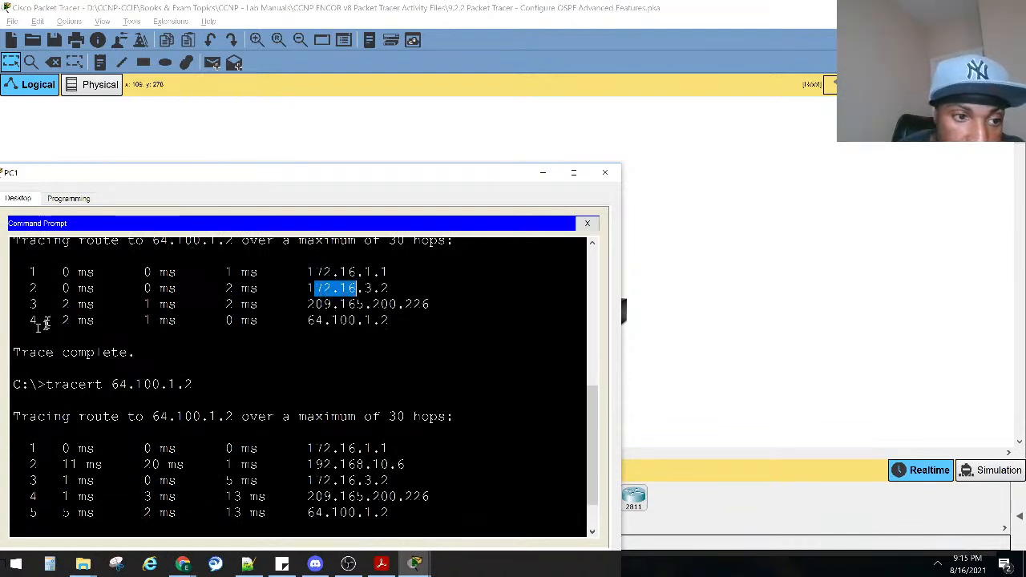
drag(45, 323, 24, 321)
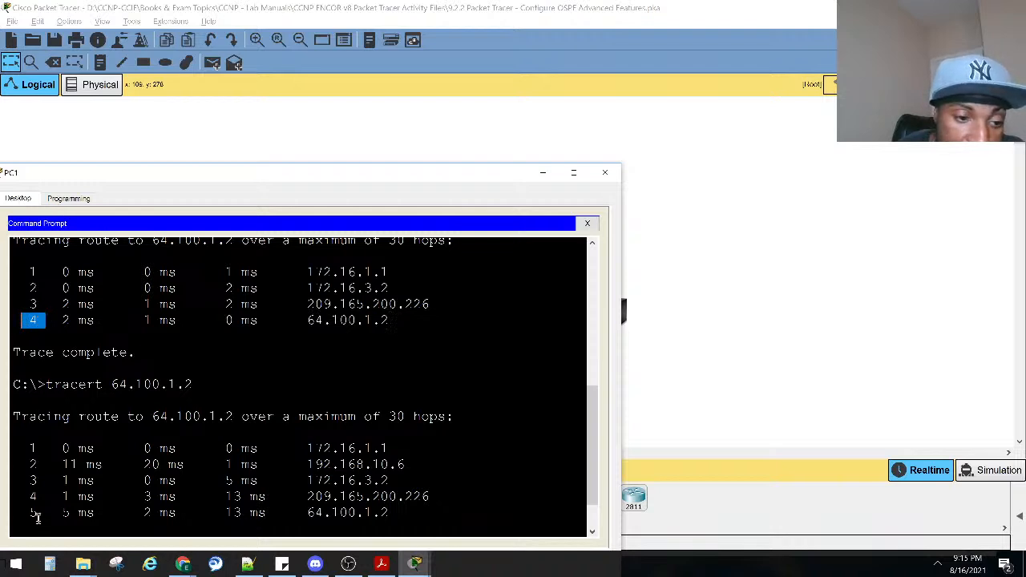
drag(36, 517, 14, 514)
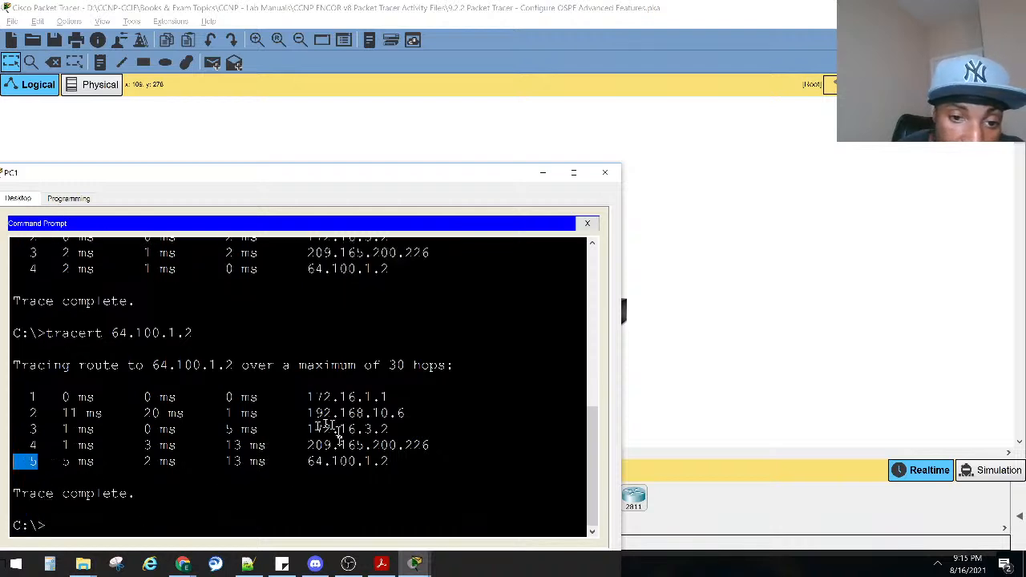
Compare the new trace's first two hops with the R1 to R3 link and its interfaces on the topology.
drag(307, 398, 387, 398)
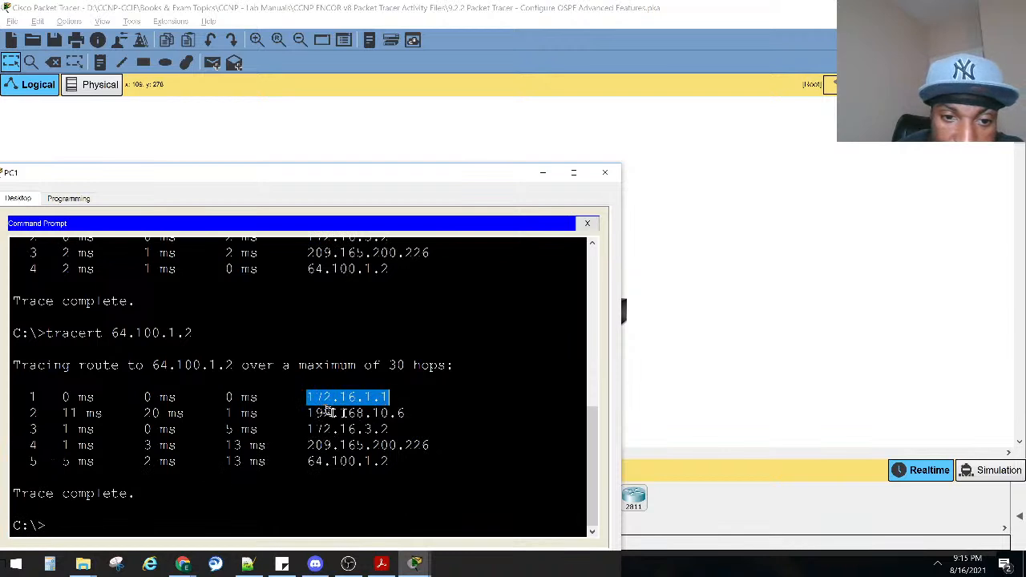
drag(303, 415, 409, 415)
scroll(417, 416, up, 1)
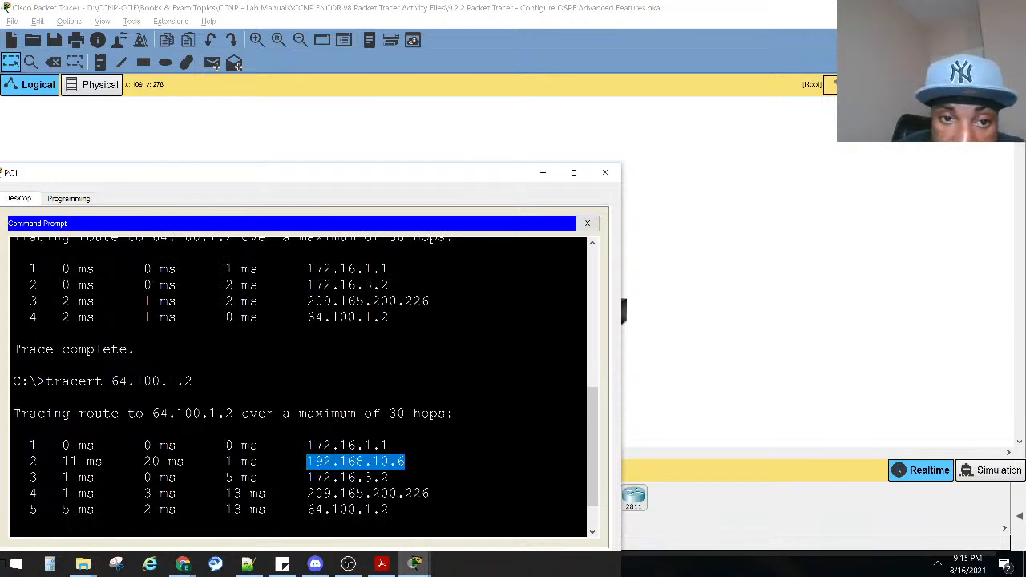
scroll(415, 416, down, 1)
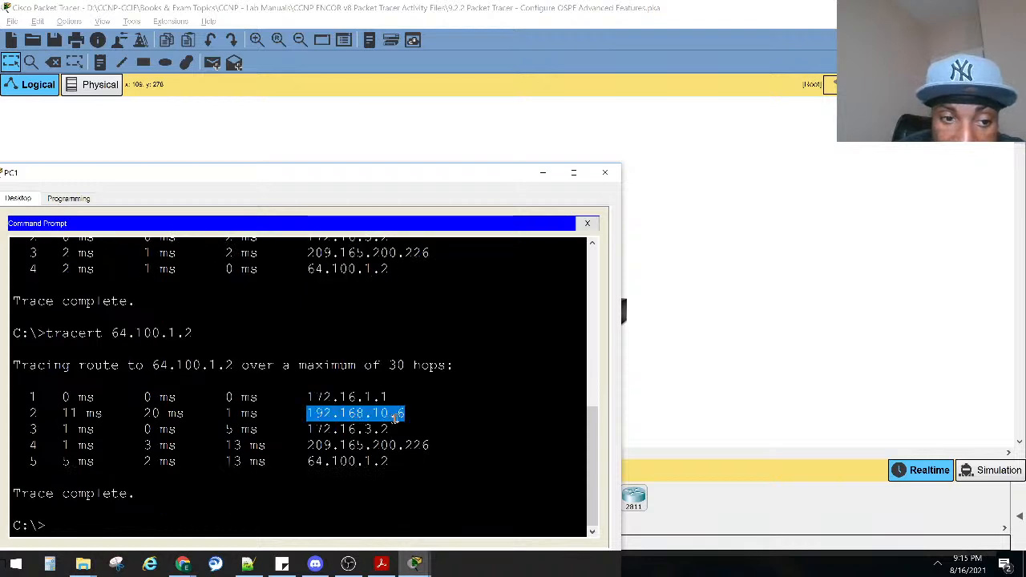
click(670, 385)
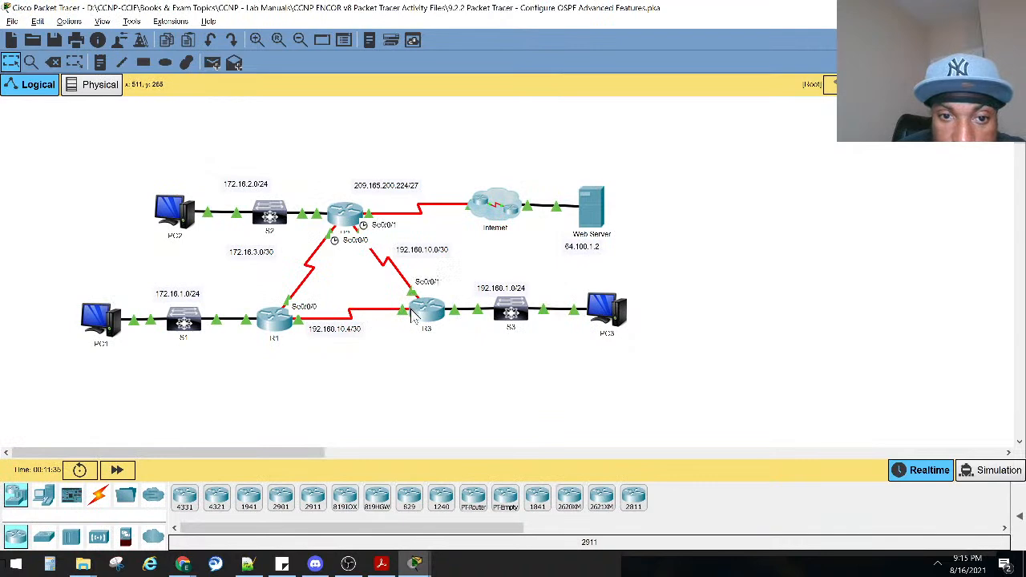
mouse_move(412, 316)
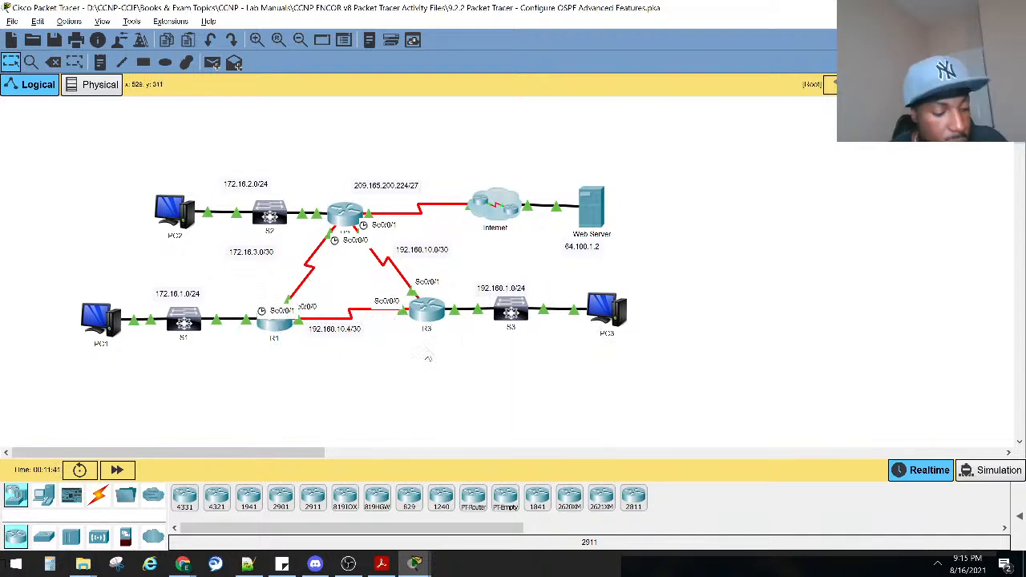
Return to the lab instructions and read the Part 2: Verify Connectivity task.
key(alt+Tab)
key(alt+Tab)
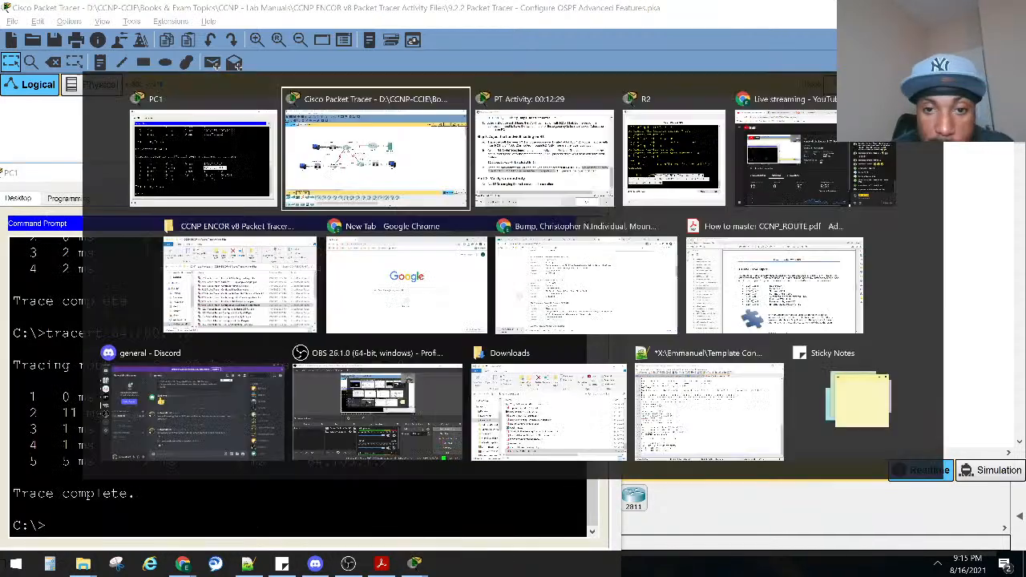
click(553, 174)
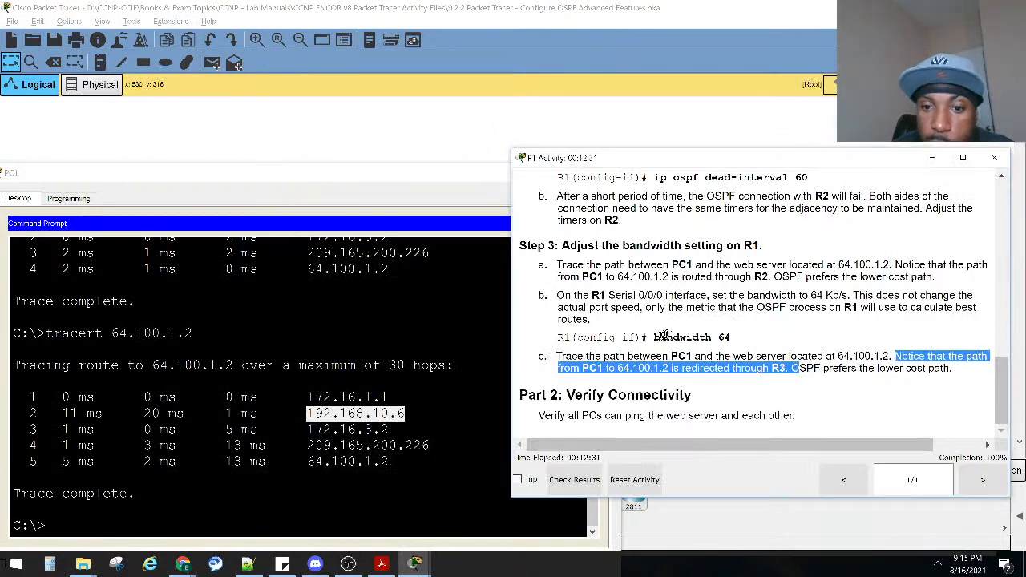
drag(558, 415, 829, 423)
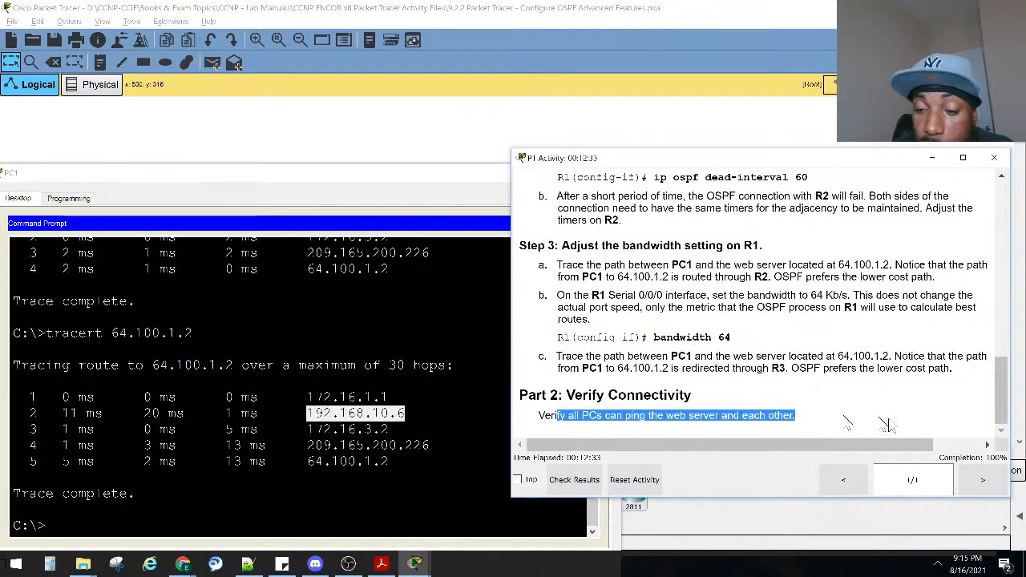
Close the instructions and PC1 windows and exit Packet Tracer without saving the work.
click(994, 159)
click(602, 172)
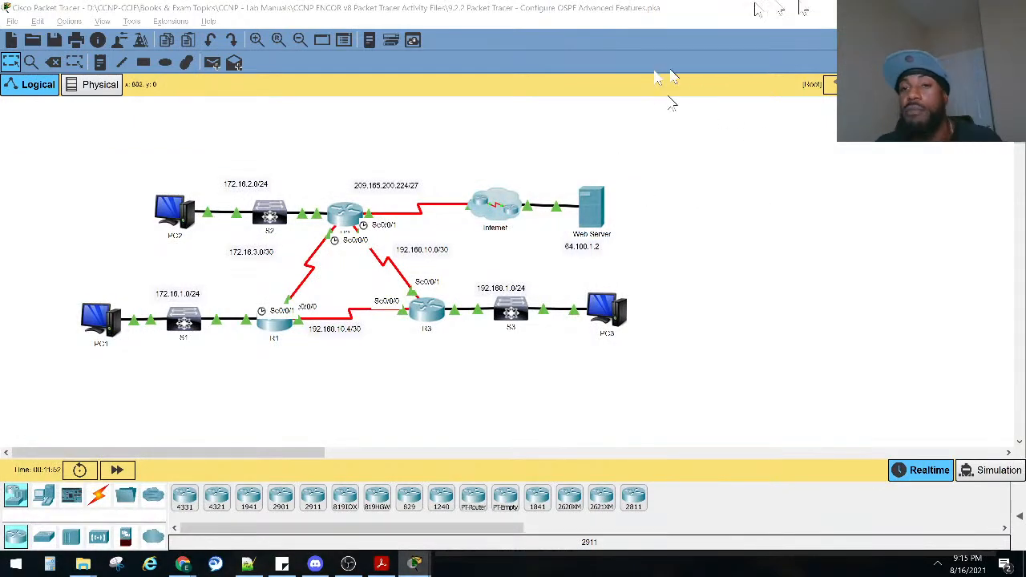
click(1011, 8)
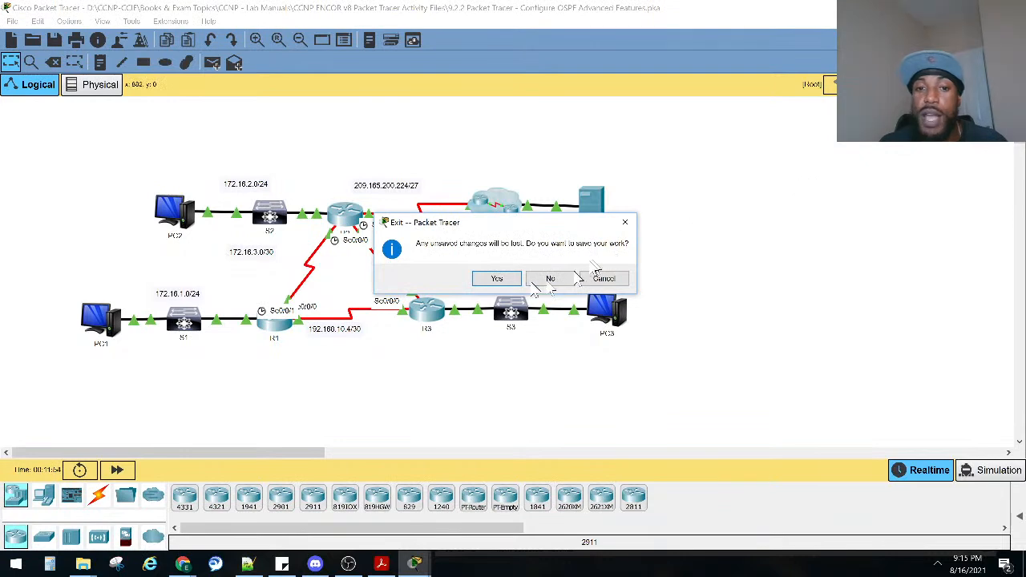
click(536, 282)
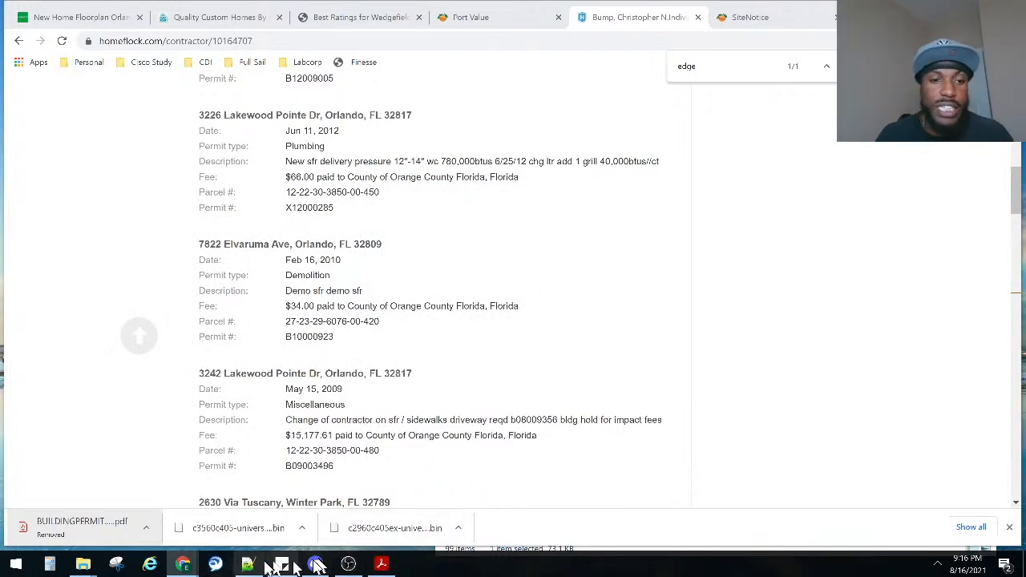
Switch to Chrome and search Google for "default mtu size cisco".
mouse_move(192, 567)
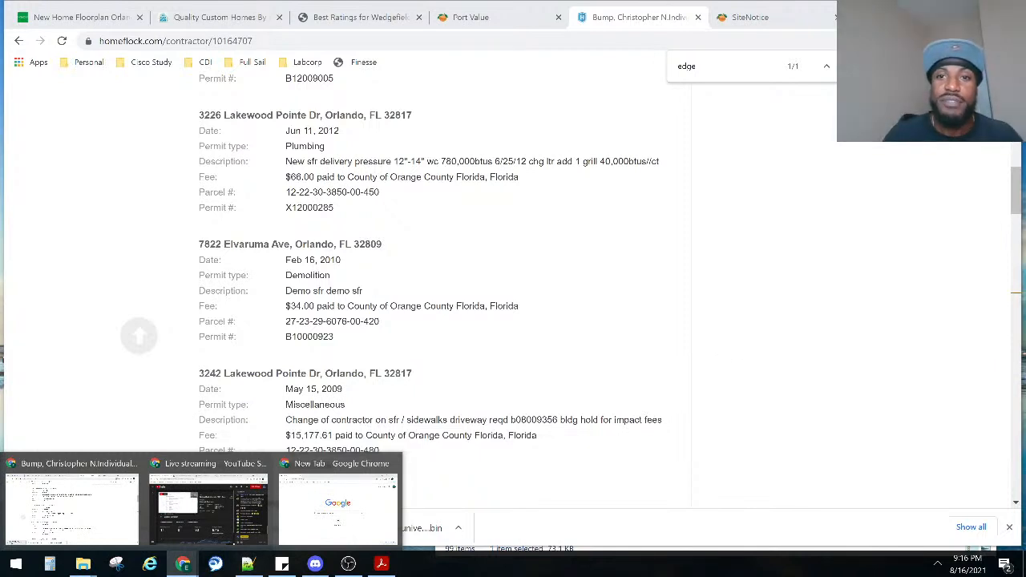
click(138, 41)
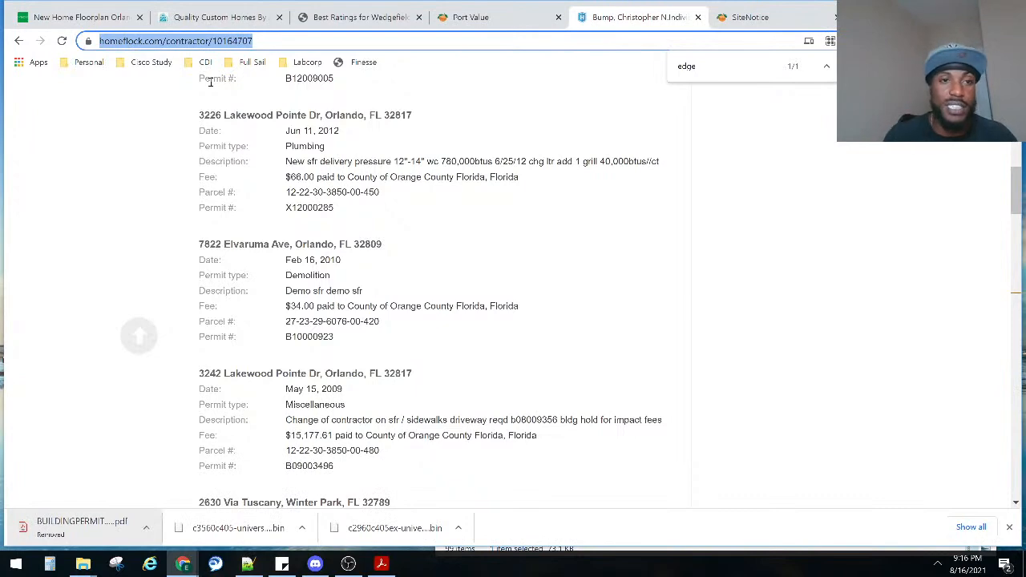
text(defa)
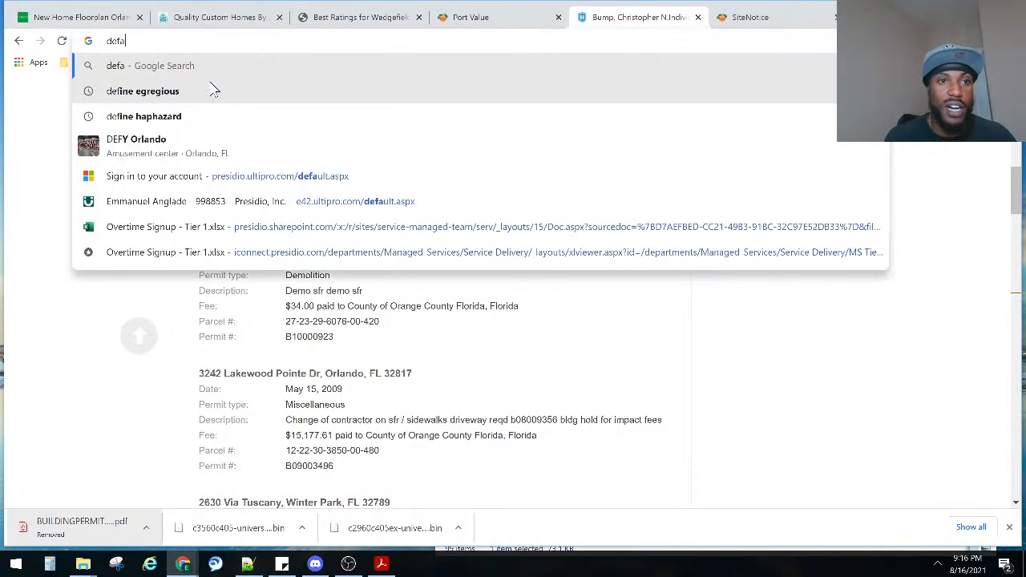
text(ult mtu)
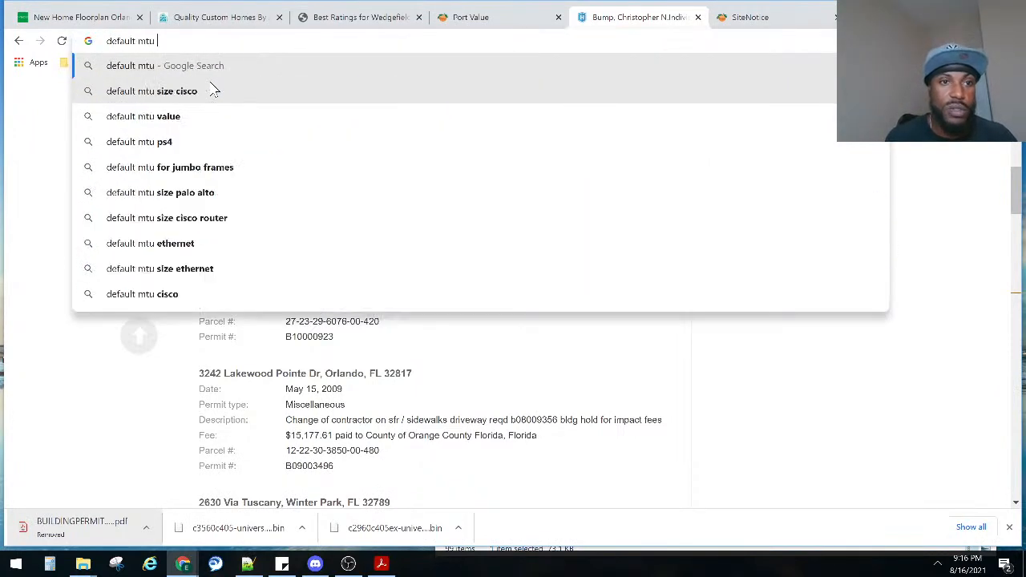
key(Down)
key(Down)
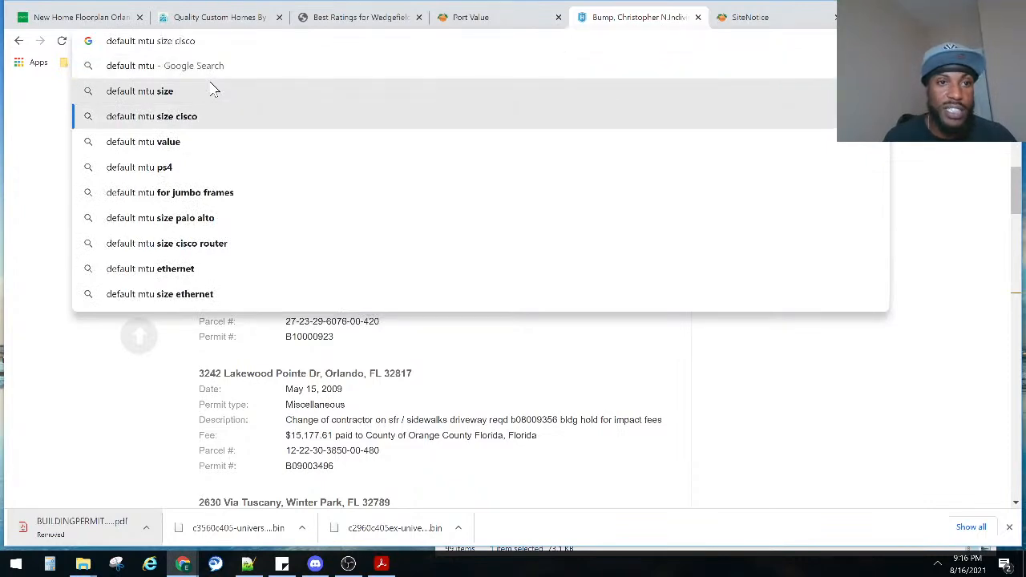
key(Return)
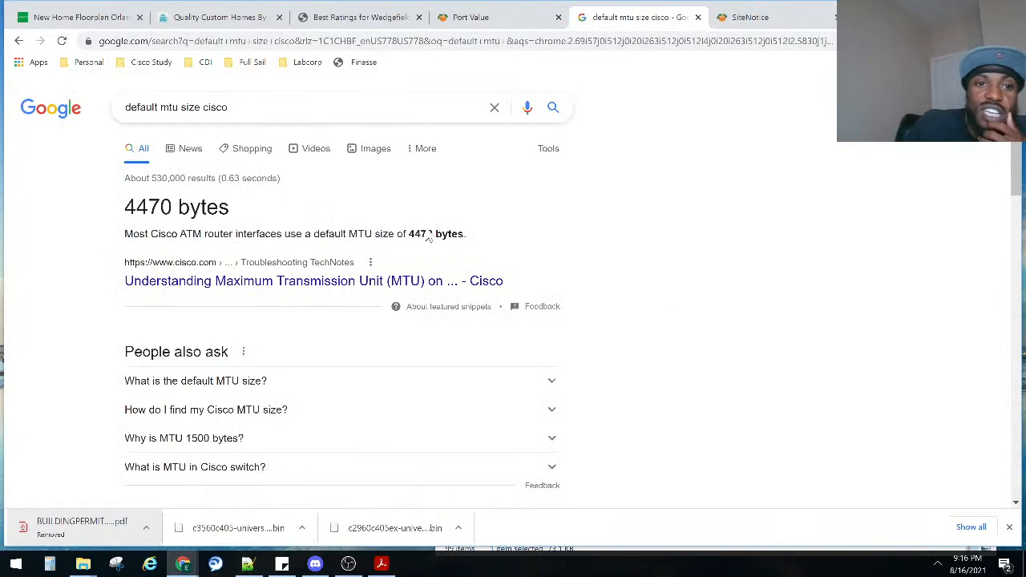
Expand the "Why is MTU 1500 bytes?" question, read its answer and look through the Cisco results on default MTU.
scroll(266, 229, down, 3)
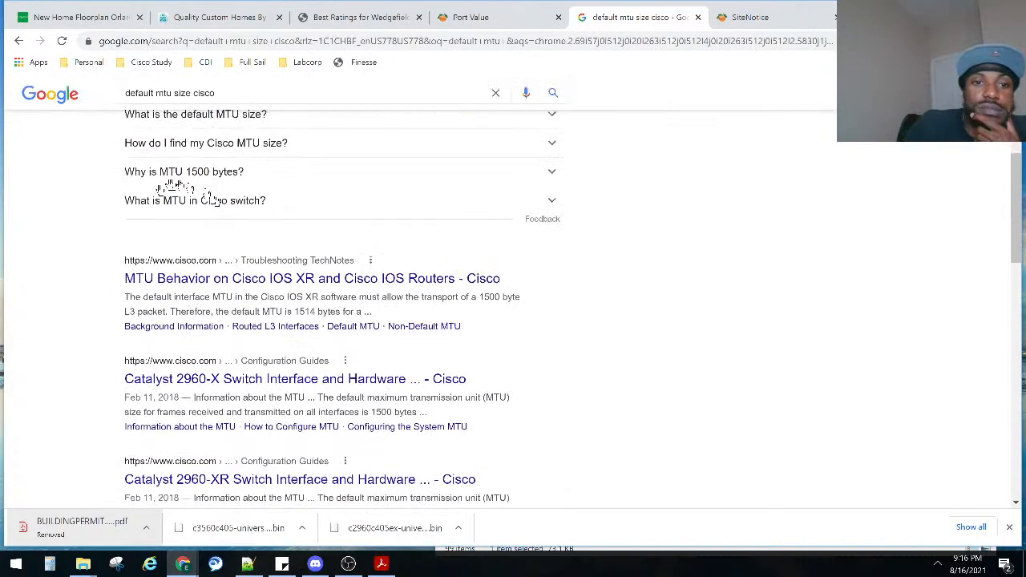
scroll(185, 277, up, 1)
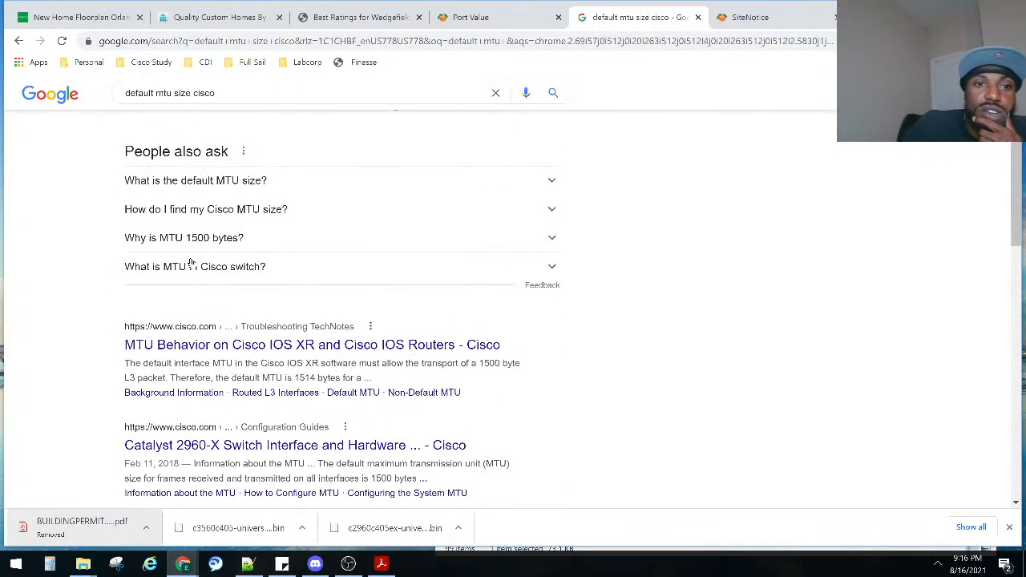
click(244, 241)
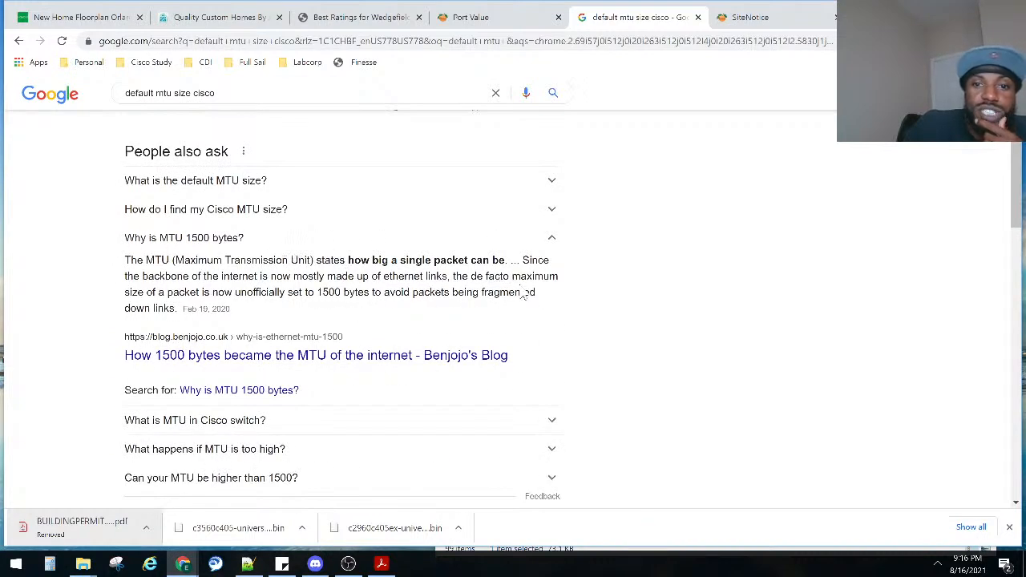
drag(453, 275, 367, 293)
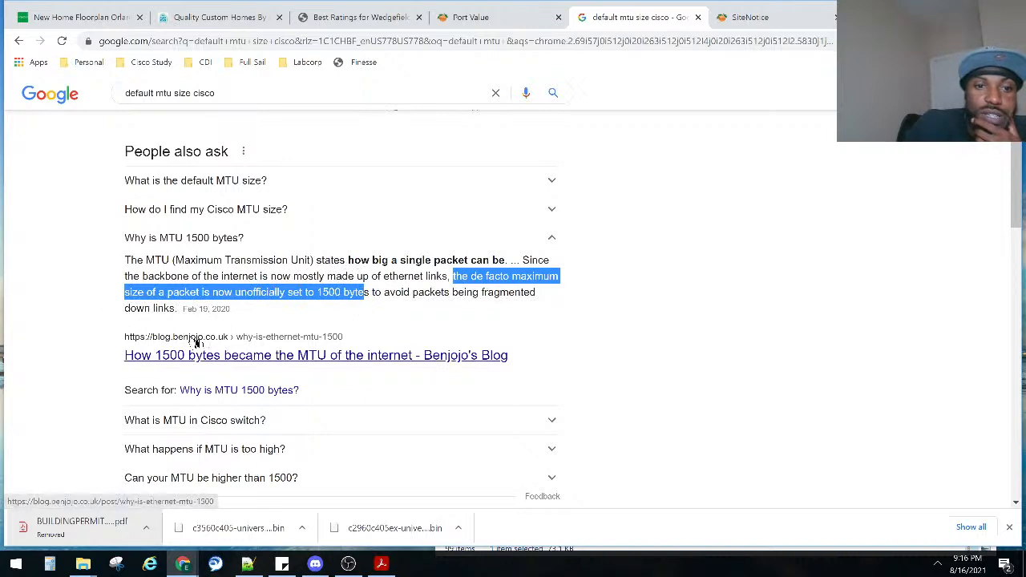
scroll(210, 343, down, 3)
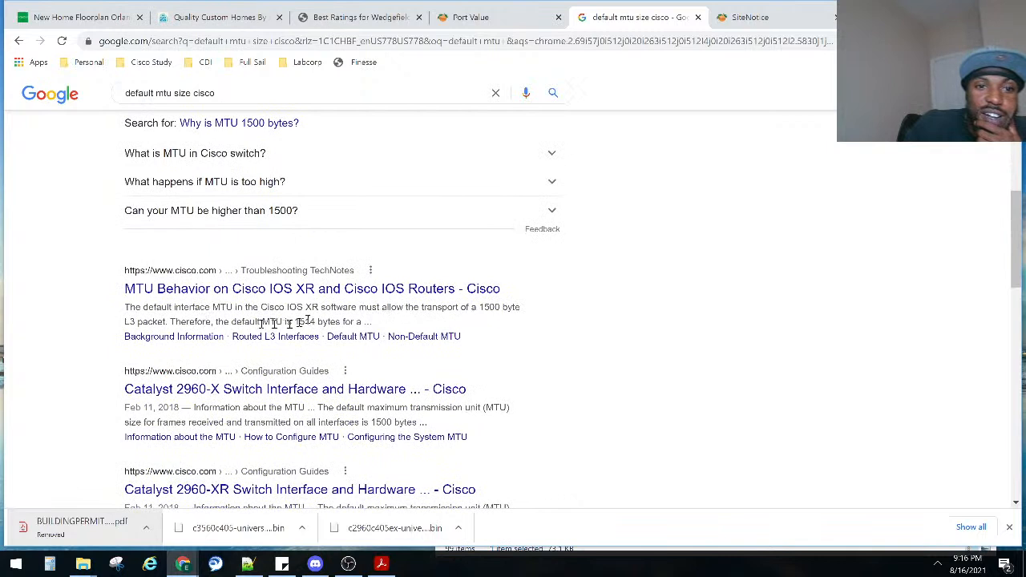
Highlight the default MTU statement in the Cisco IOS XR result and look through the remaining results on default MTU.
drag(230, 322, 319, 322)
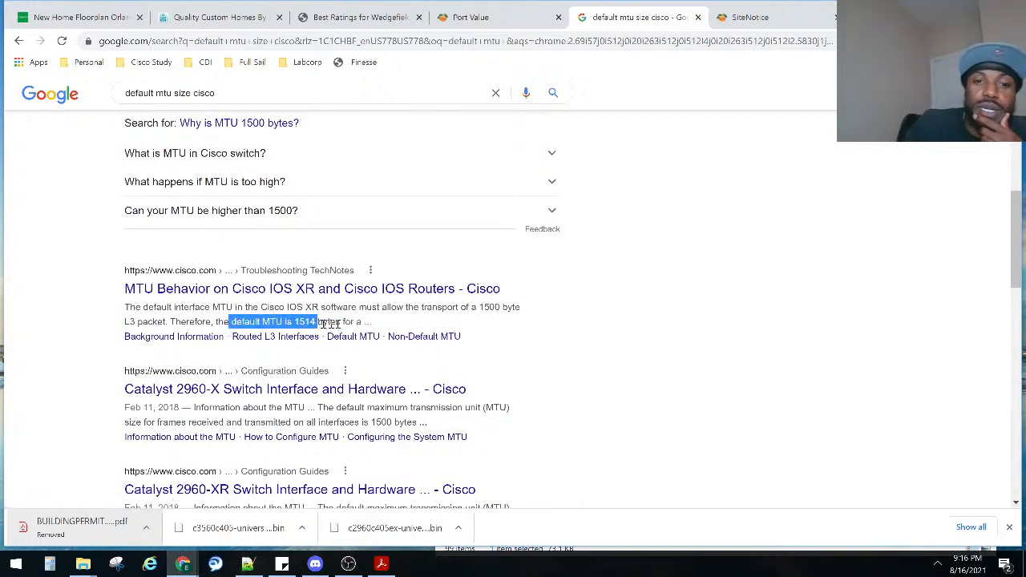
scroll(411, 422, down, 1)
scroll(401, 361, up, 5)
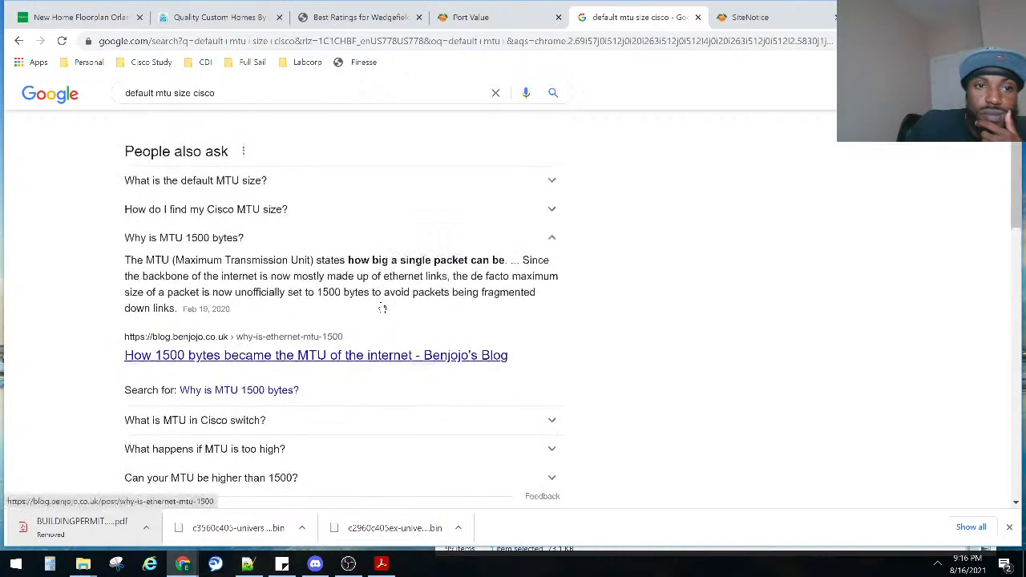
scroll(390, 311, down, 4)
scroll(391, 311, down, 3)
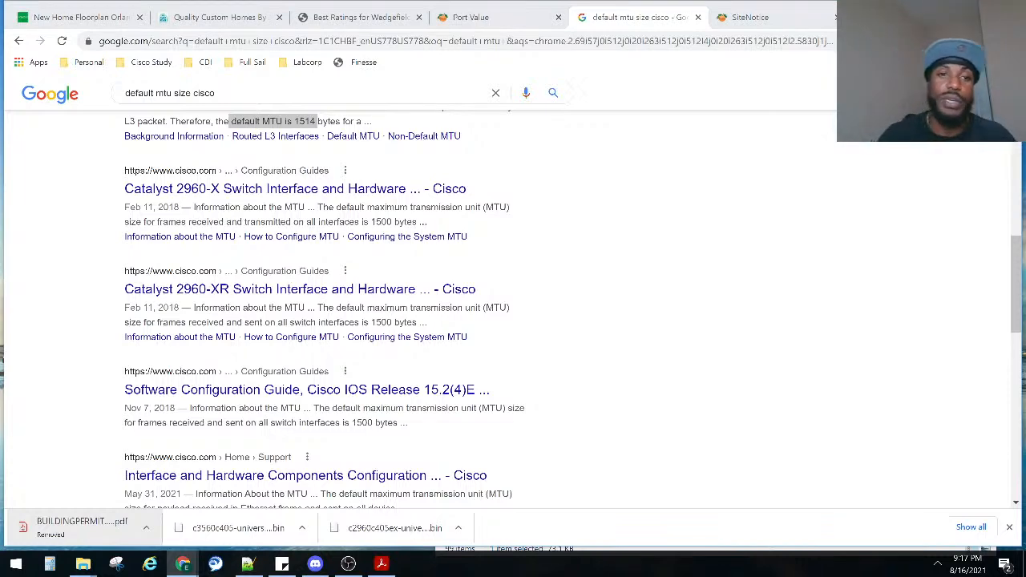
scroll(606, 313, down, 1)
scroll(607, 313, down, 2)
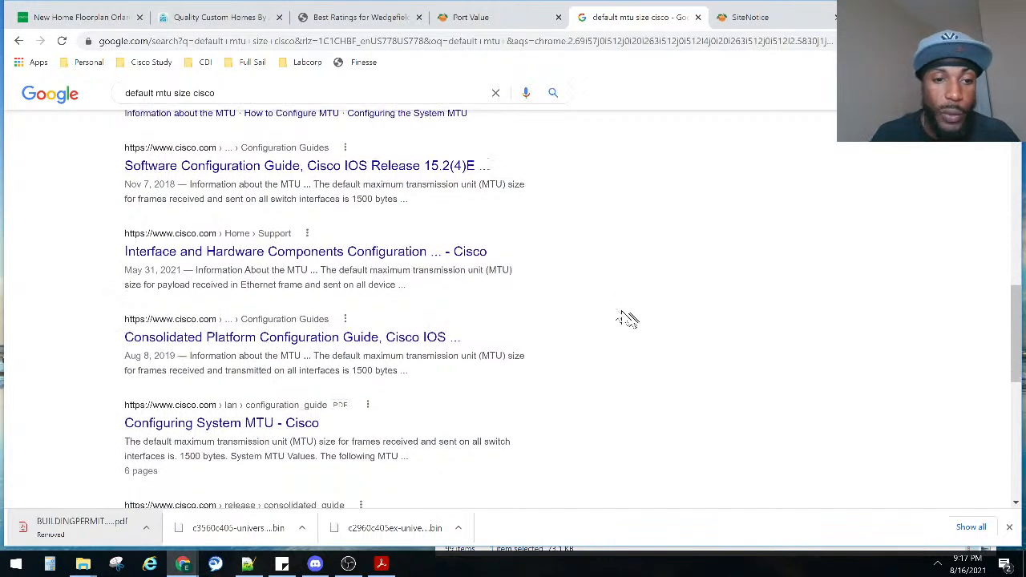
scroll(629, 319, down, 2)
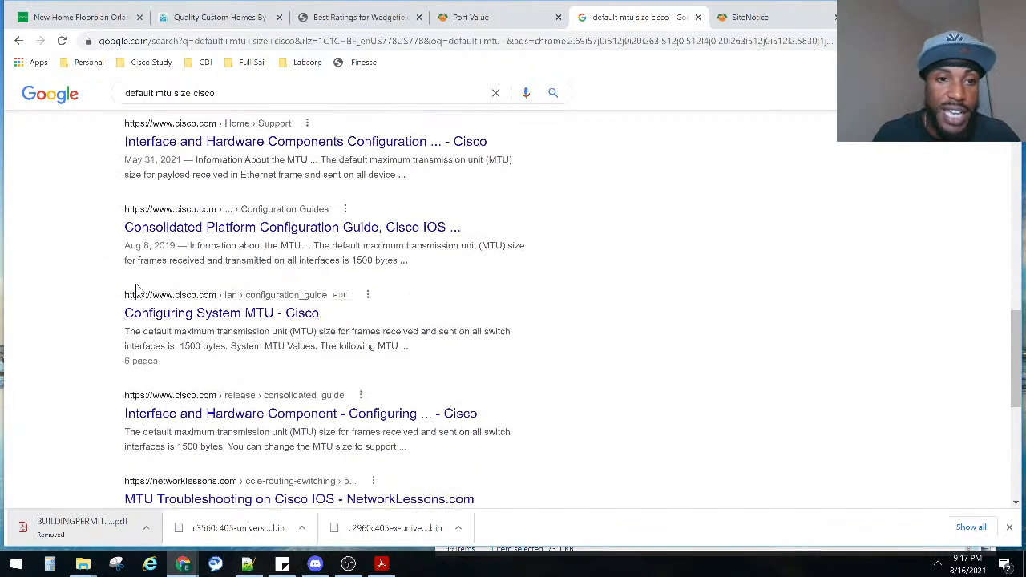
Open Cisco's Configuring System MTU guide and highlight the default size sentence under Information about the MTU.
click(216, 315)
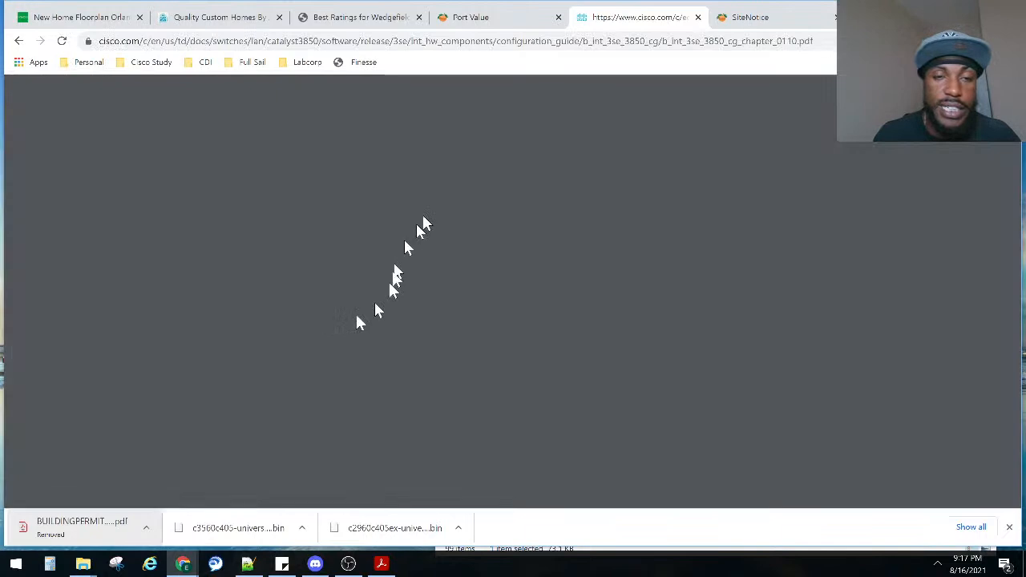
scroll(553, 300, down, 3)
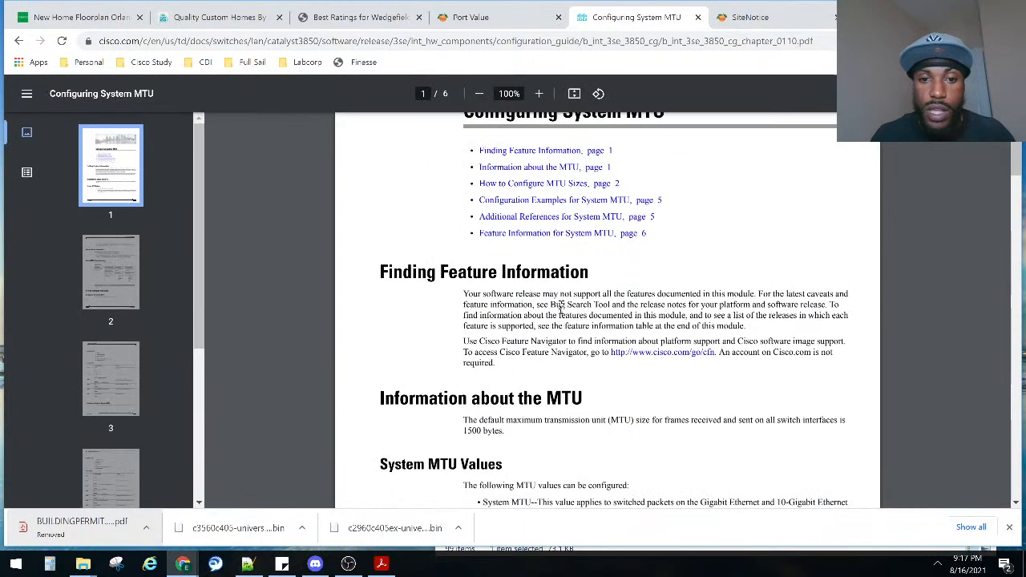
scroll(561, 306, down, 2)
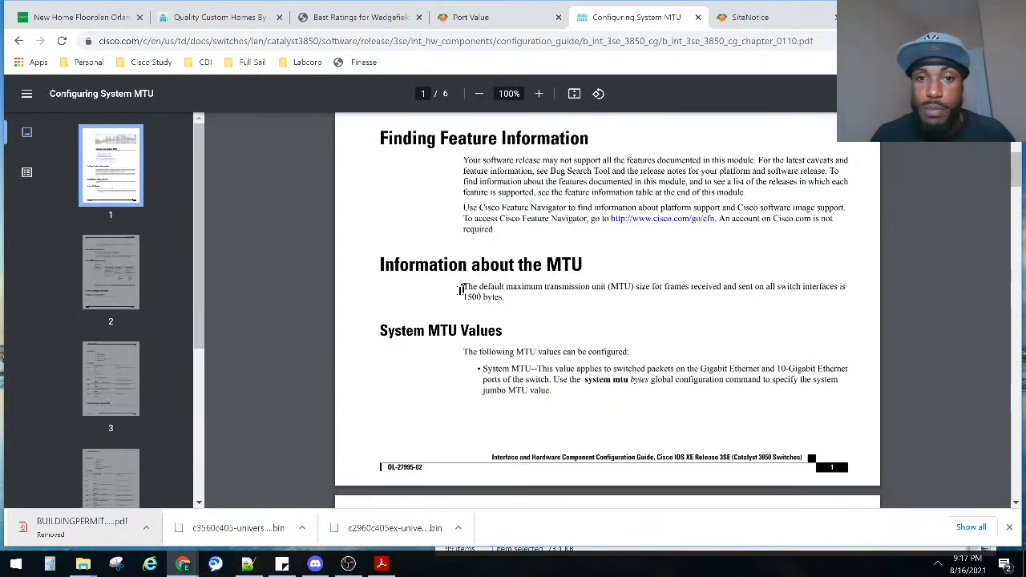
drag(461, 287, 506, 303)
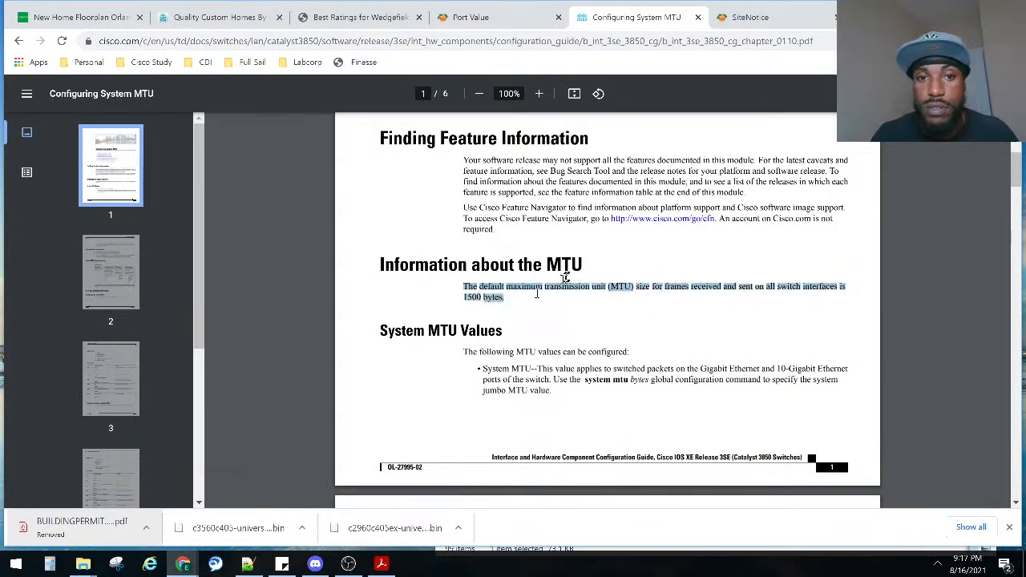
scroll(564, 278, down, 3)
scroll(564, 278, down, 4)
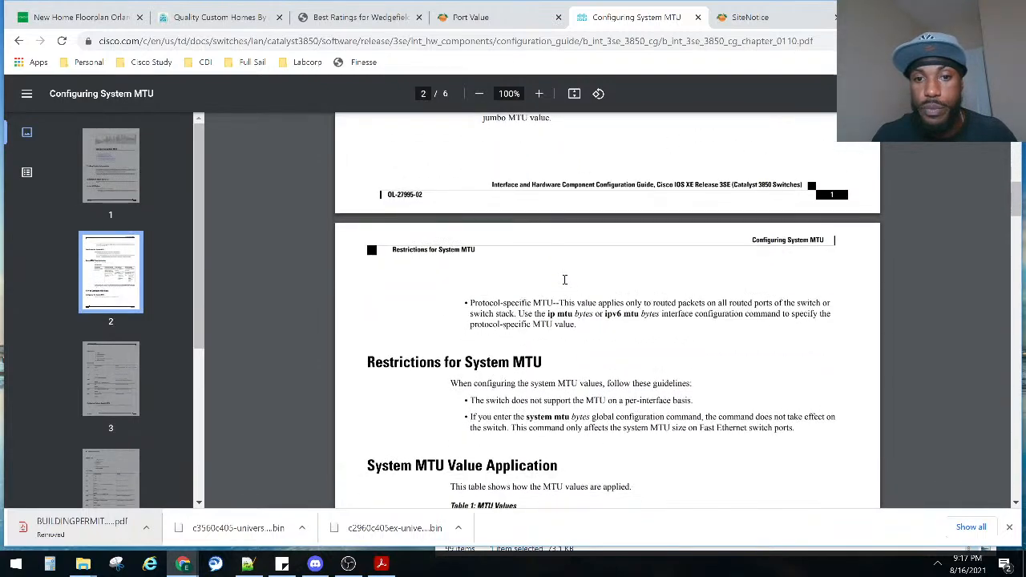
scroll(531, 271, up, 3)
scroll(531, 271, up, 8)
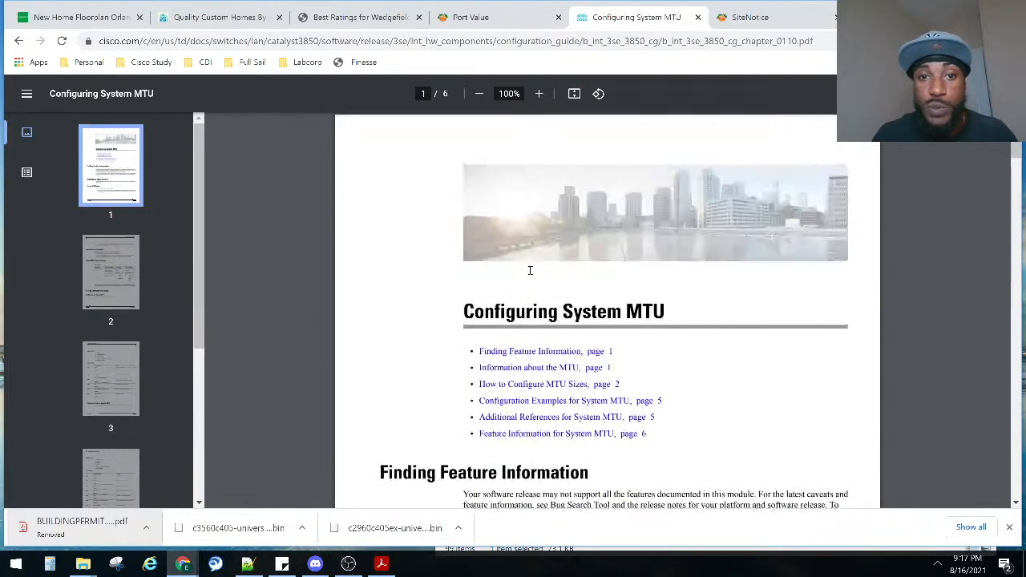
Return to the search results, examine NetworkLessons' MTU Troubleshooting on Cisco IOS for the default interface and IP MTU, and close its tab.
click(19, 40)
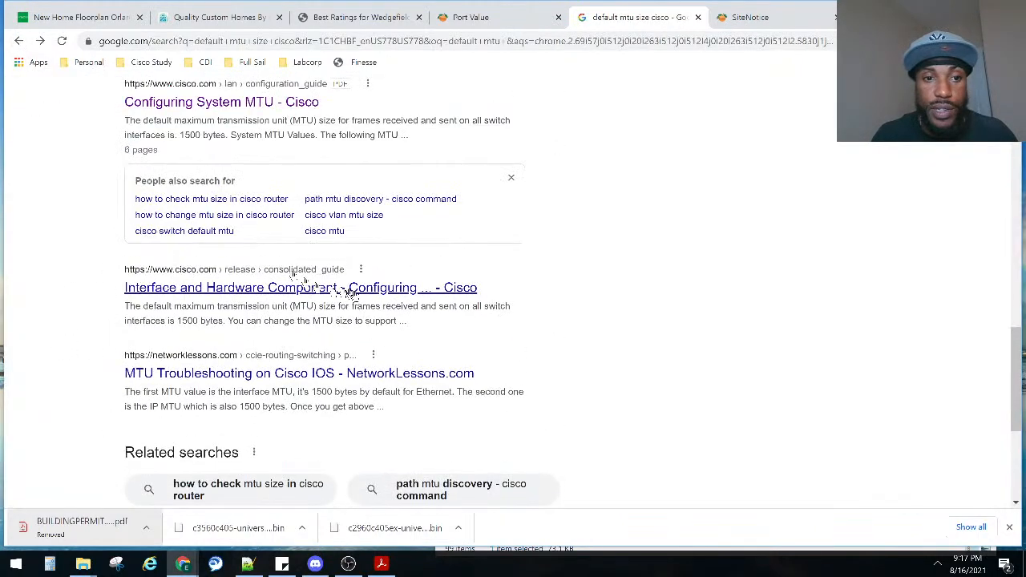
scroll(155, 304, up, 2)
scroll(68, 304, down, 2)
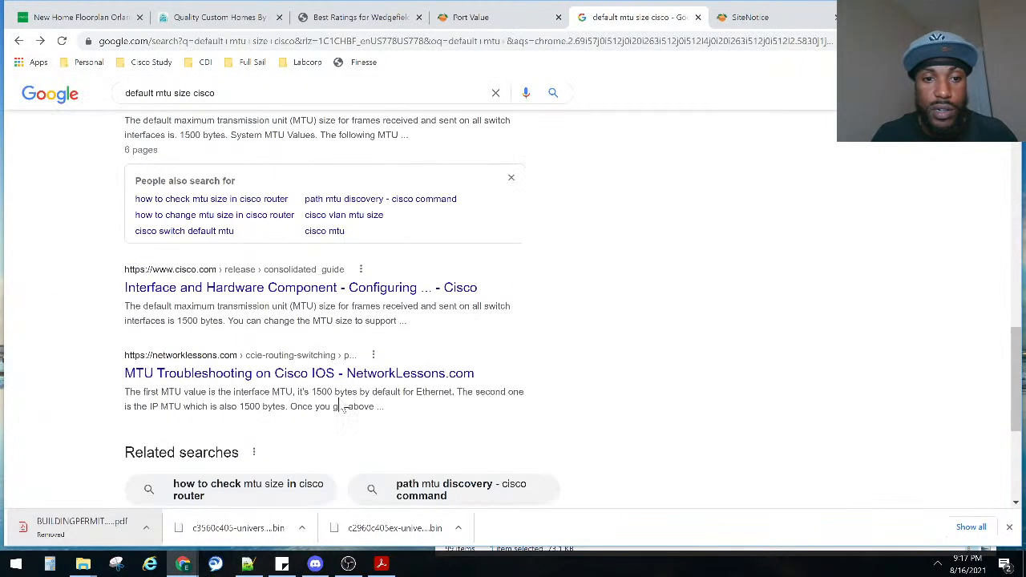
drag(365, 392, 227, 406)
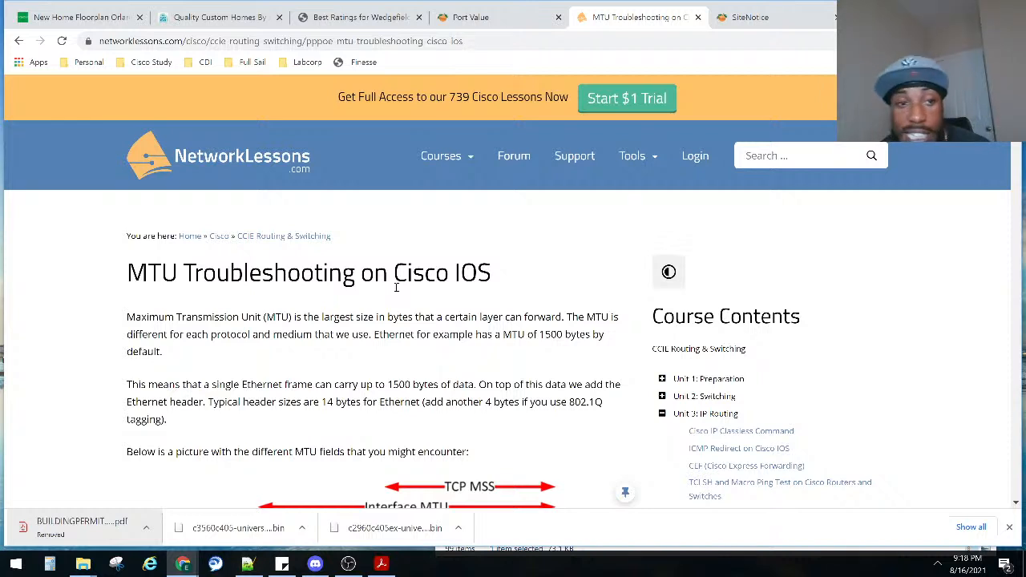
click(697, 16)
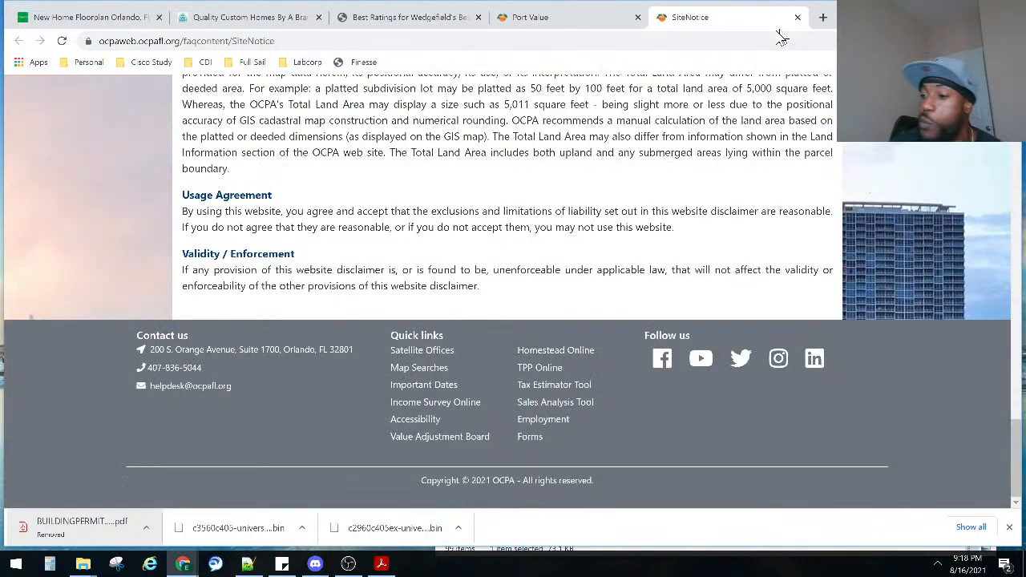